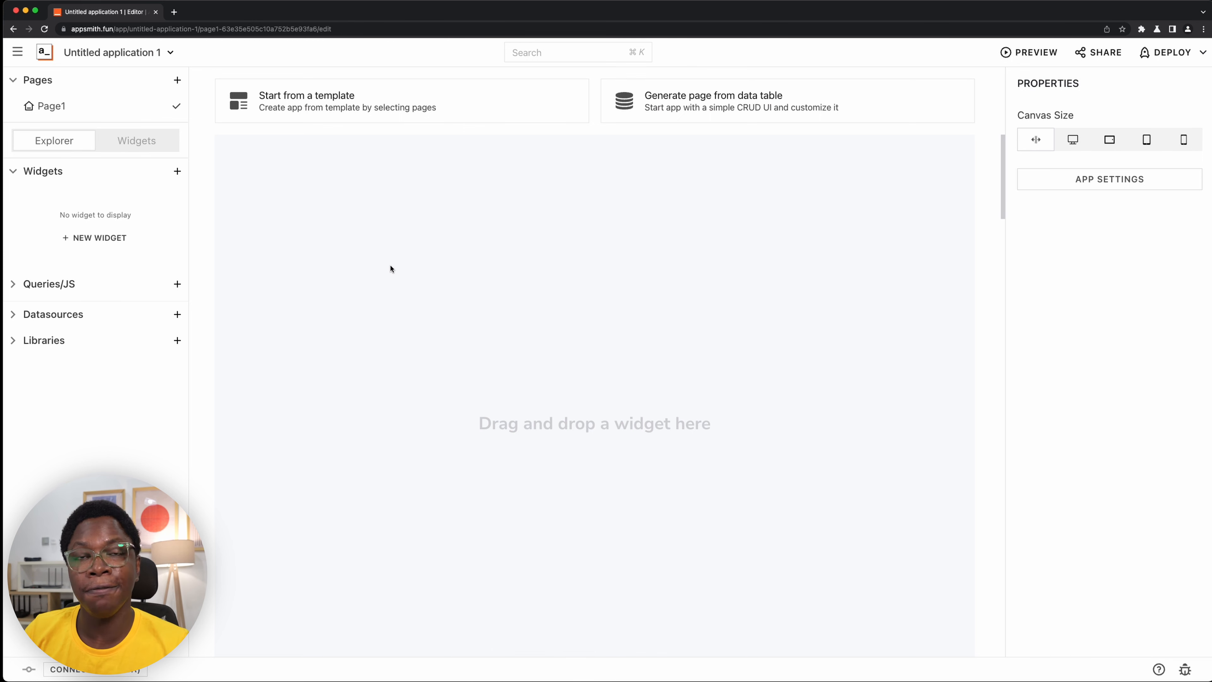
- Add a Tabs widget near the upper middle of the empty canvas
click(166, 147)
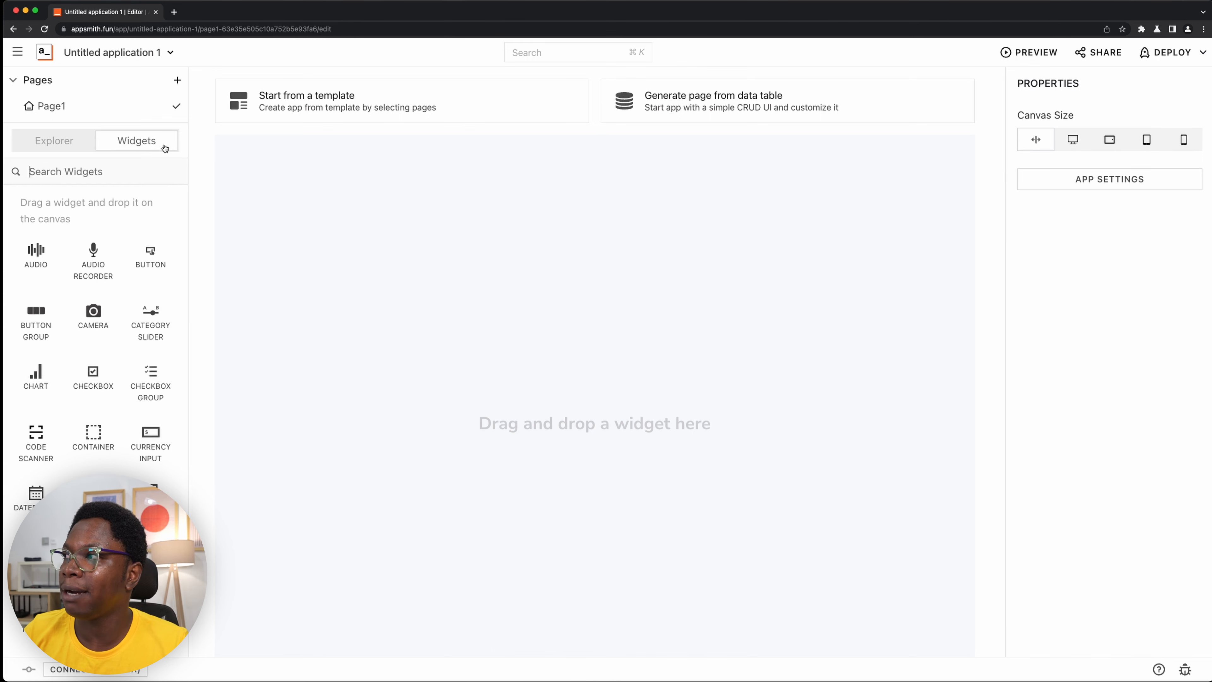
text(tab)
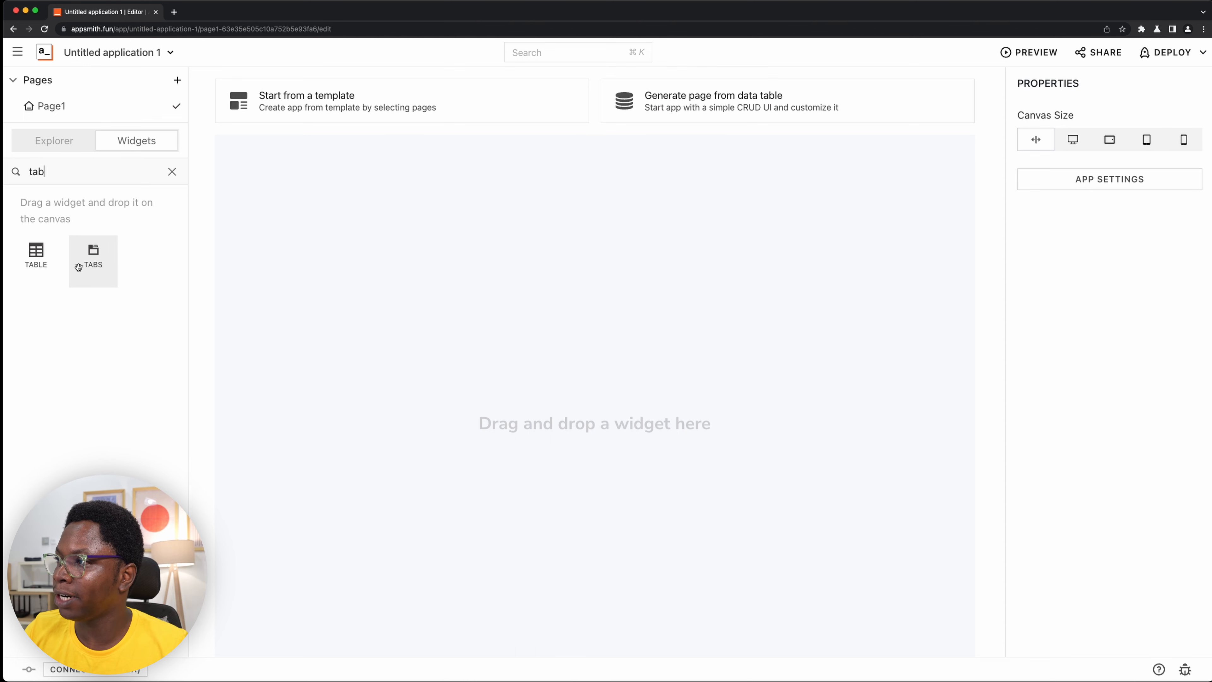
drag(78, 267, 723, 164)
drag(679, 128, 678, 144)
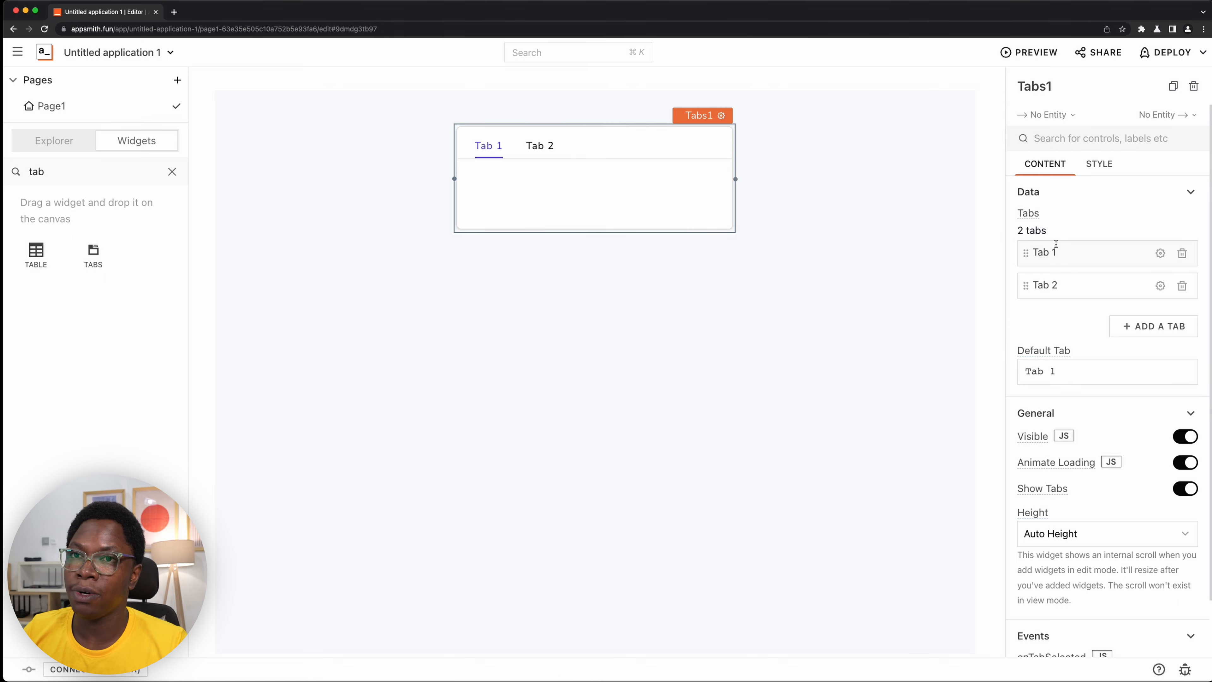
- Rename the Tabs widget's first tab to Sign In and its second tab to Sign Up
triple_click(1084, 246)
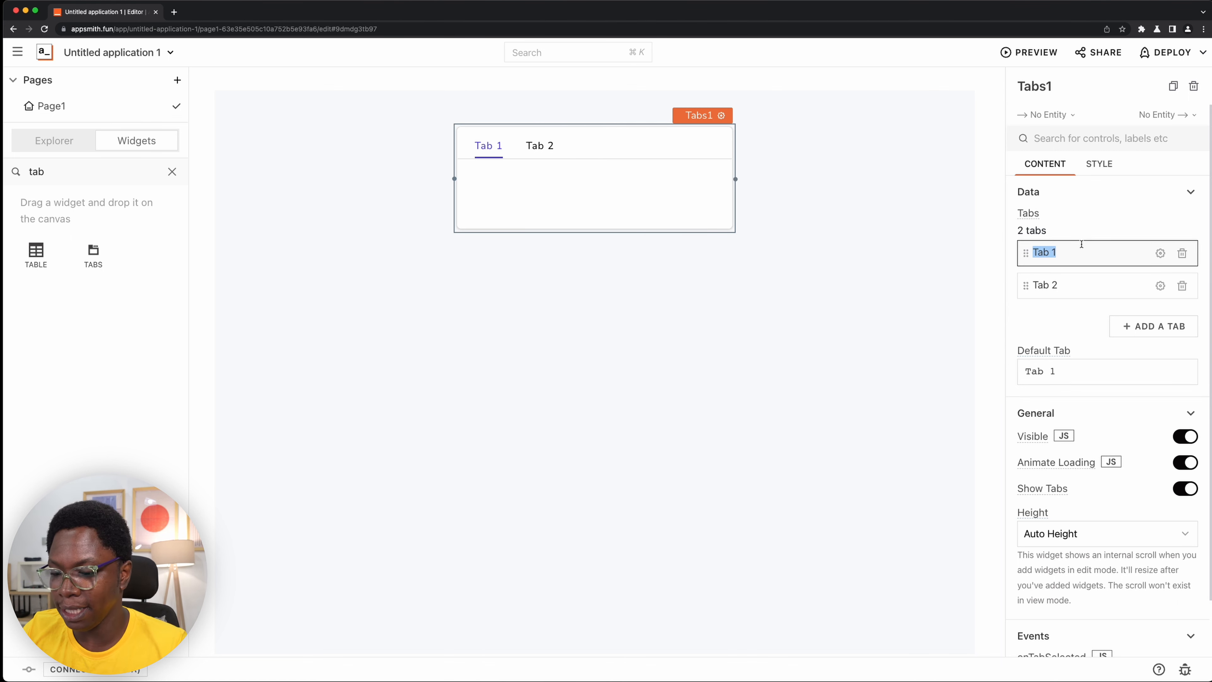
text(Sign I)
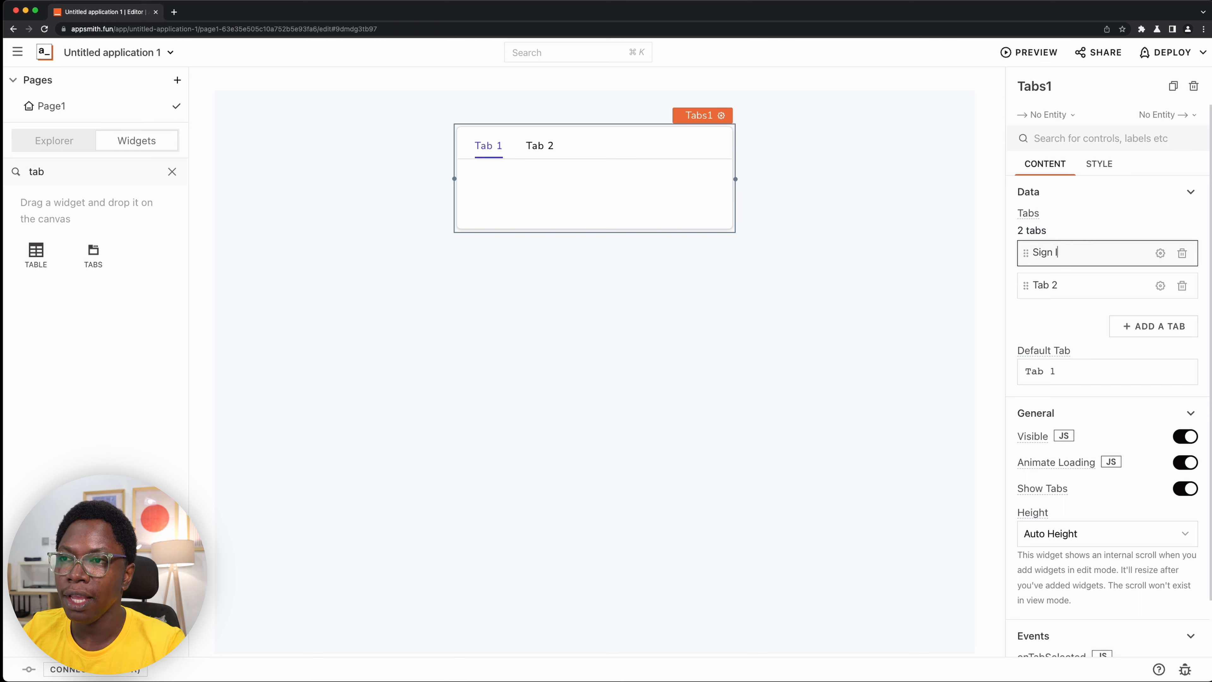
text(n)
key(Tab)
key(super+a)
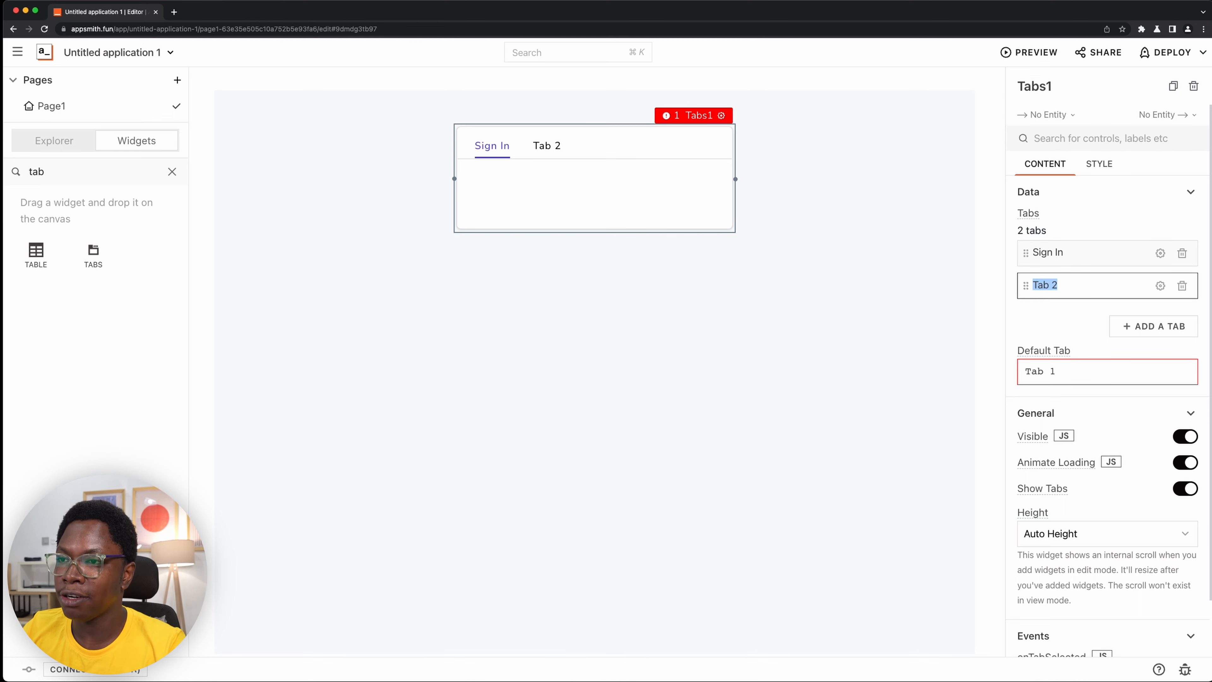
text(Sign Up)
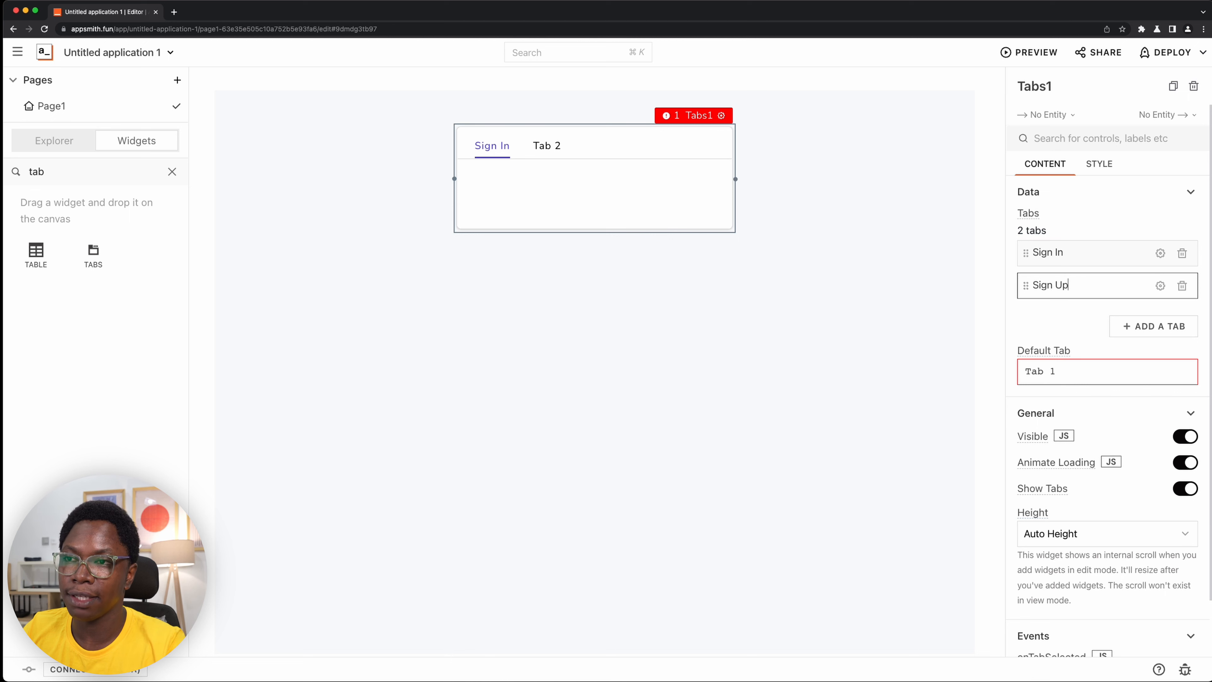
- Set the Tabs widget's default tab to Sign In
key(Tab)
key(Tab)
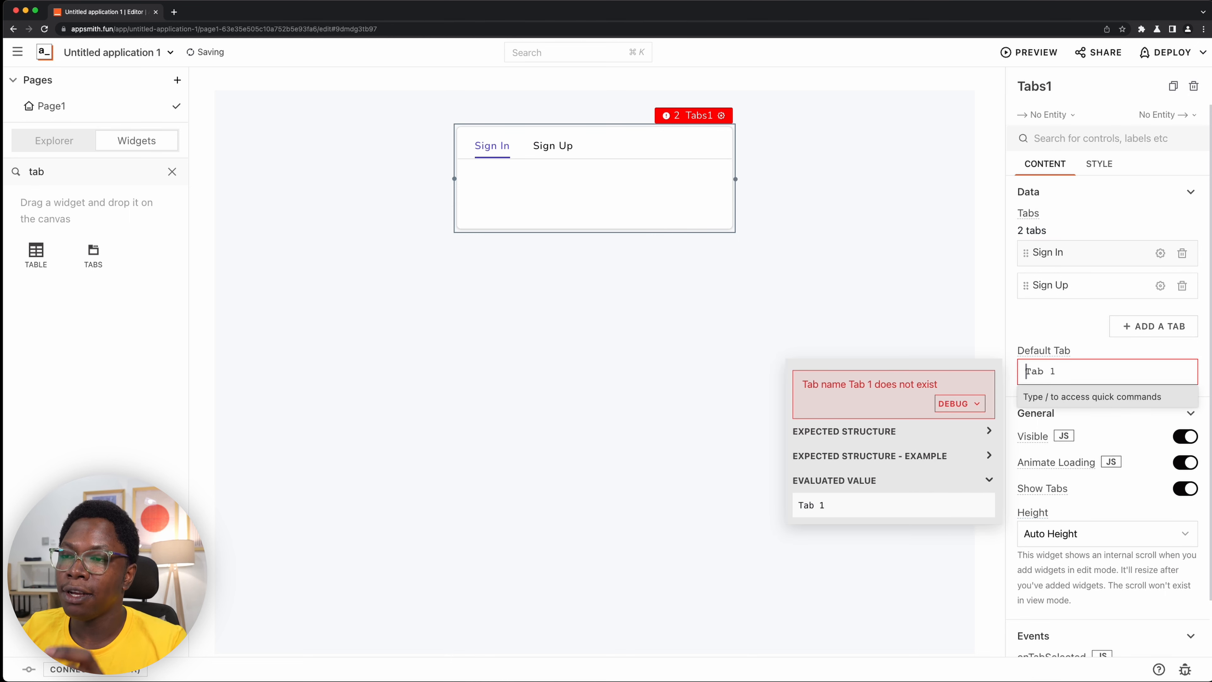
key(super+a)
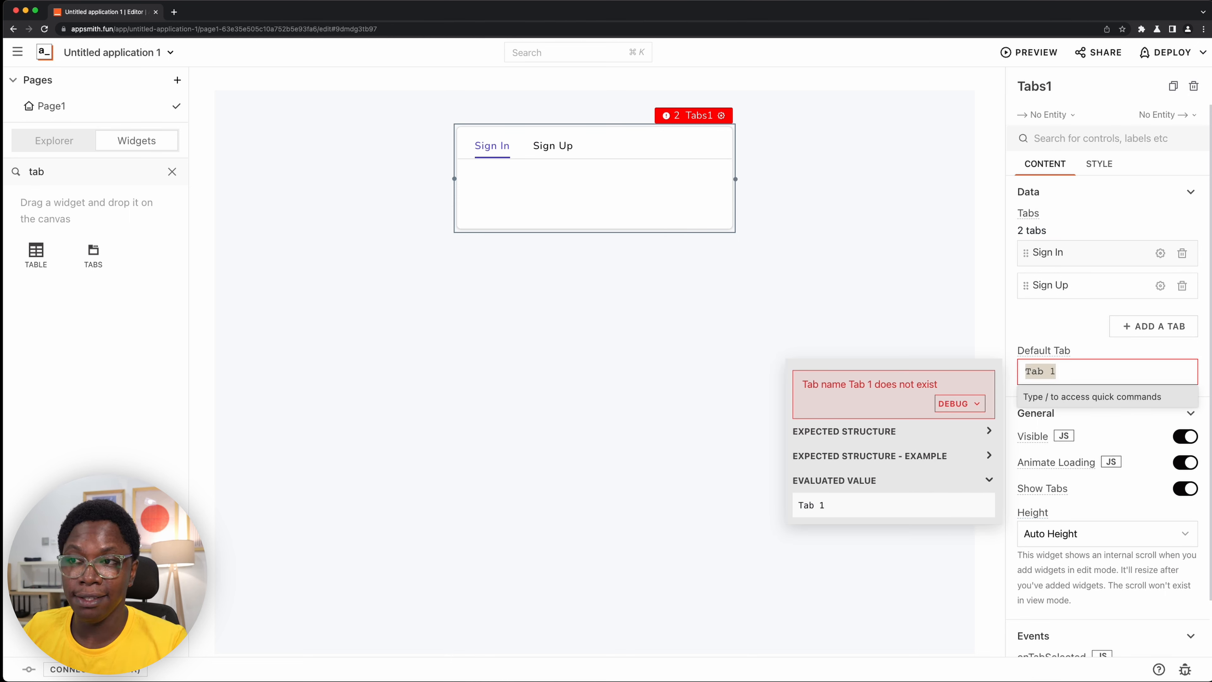
text(Sign In)
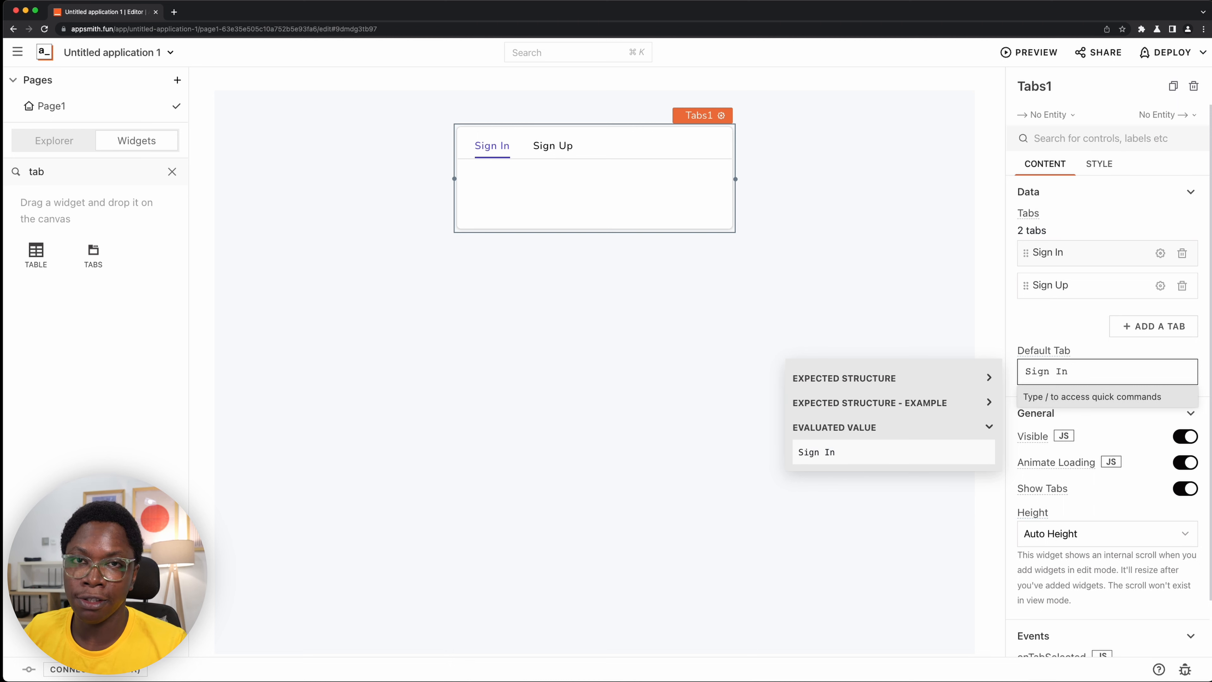
- Add a Form widget inside the Sign In tab and widen it to fill the tab's width
click(177, 174)
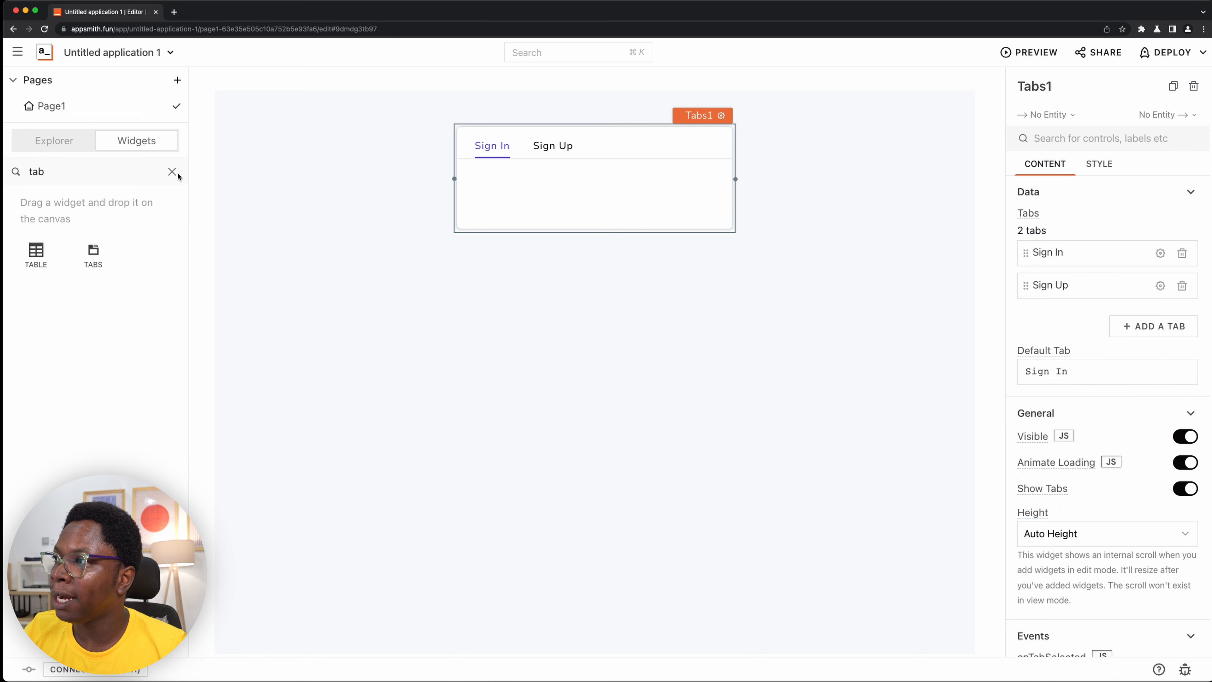
click(173, 172)
text(f)
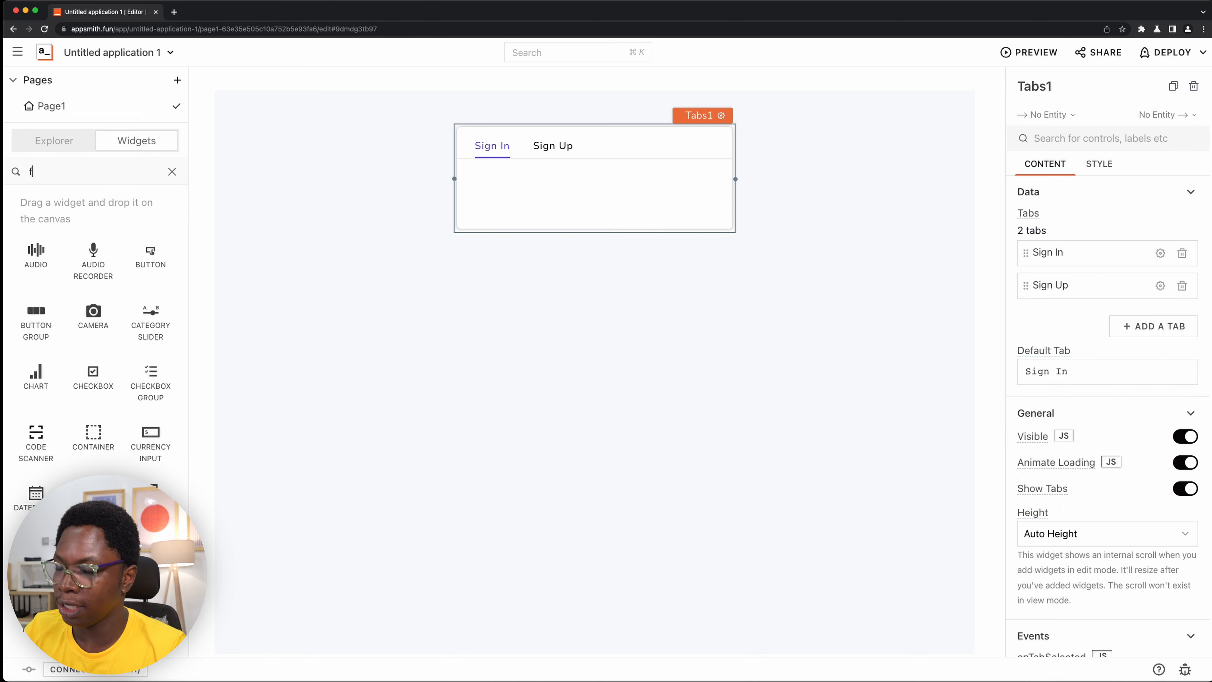
drag(94, 250, 562, 182)
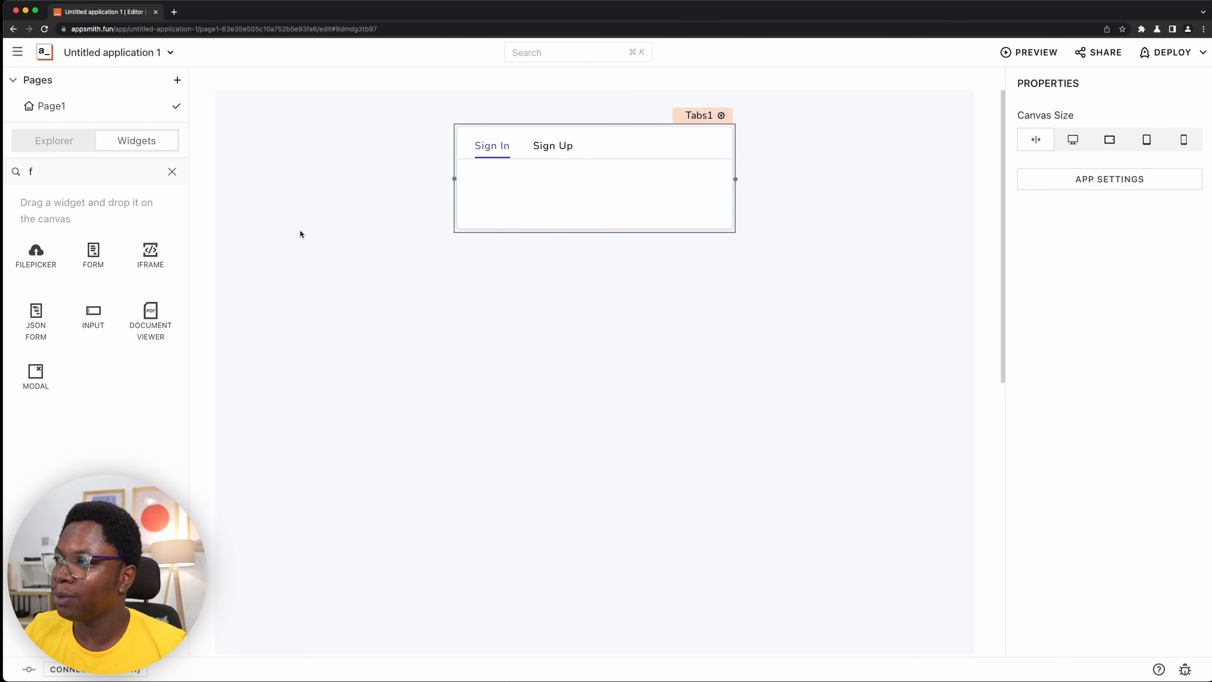
drag(93, 257, 547, 176)
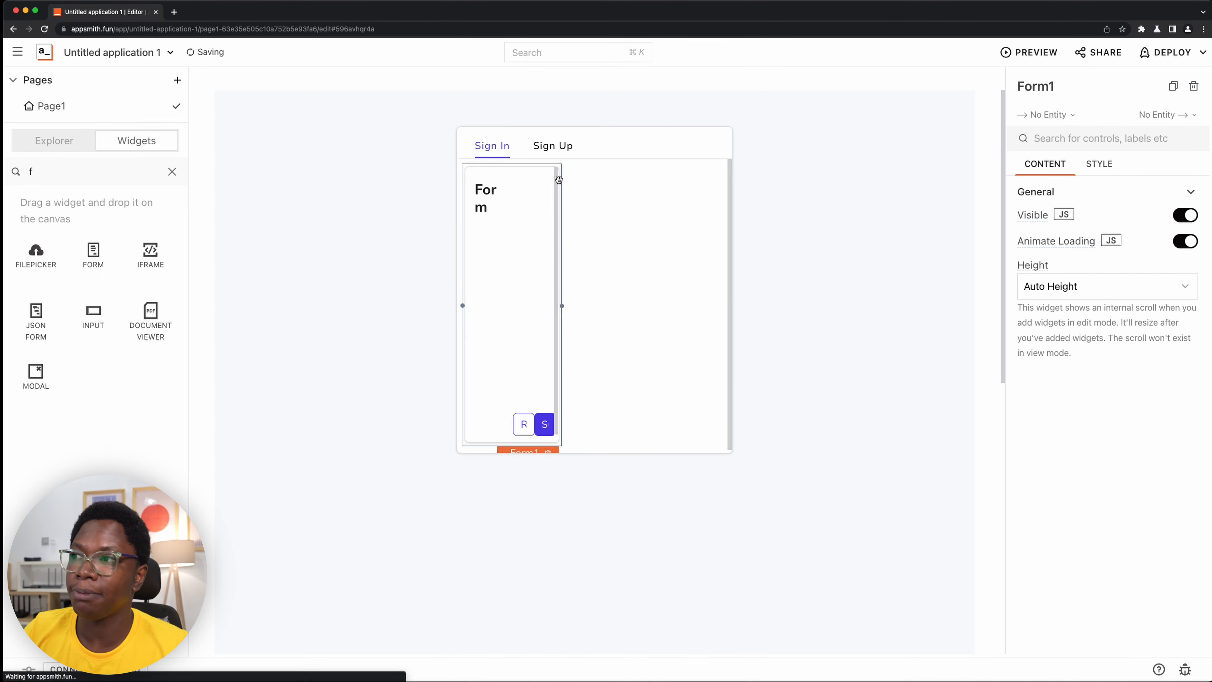
drag(559, 292, 724, 295)
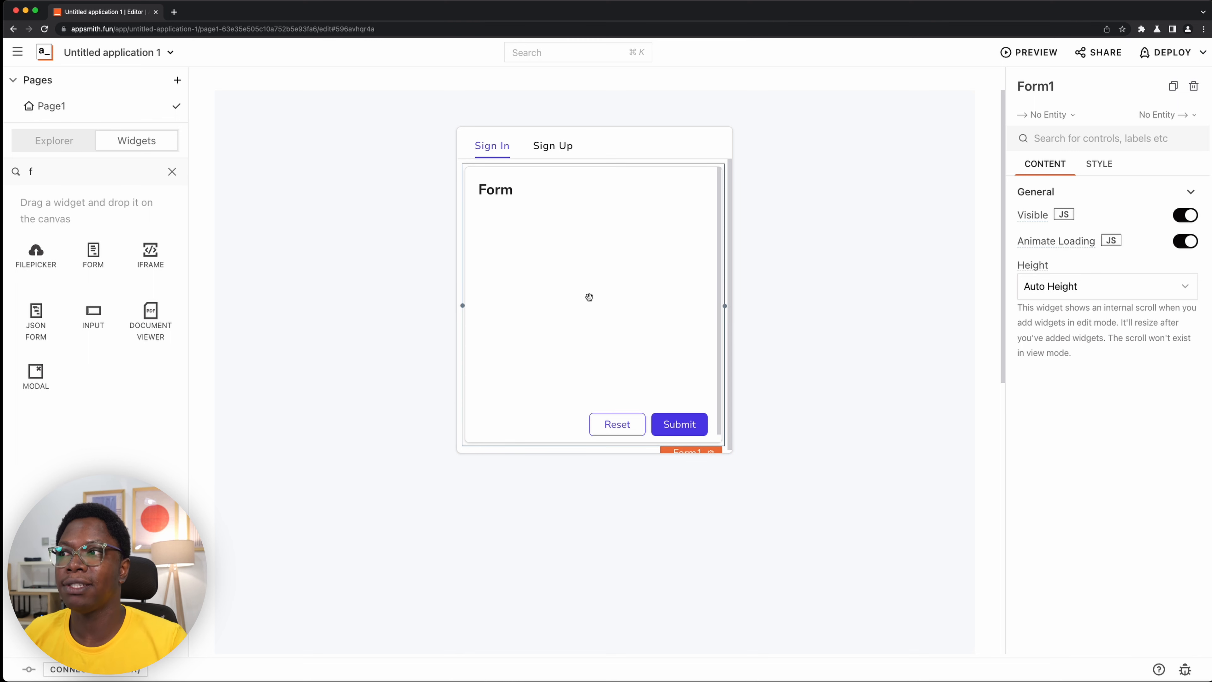
click(844, 311)
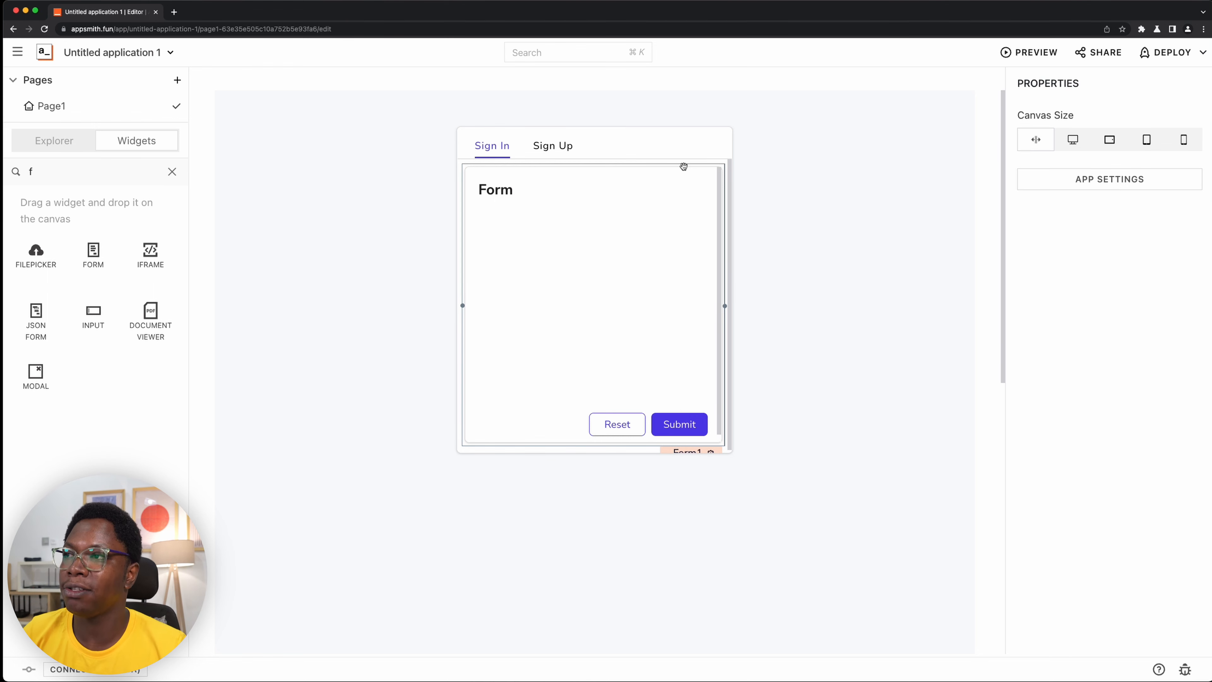
- Make the form's border colour transparent and remove its box shadow
click(682, 212)
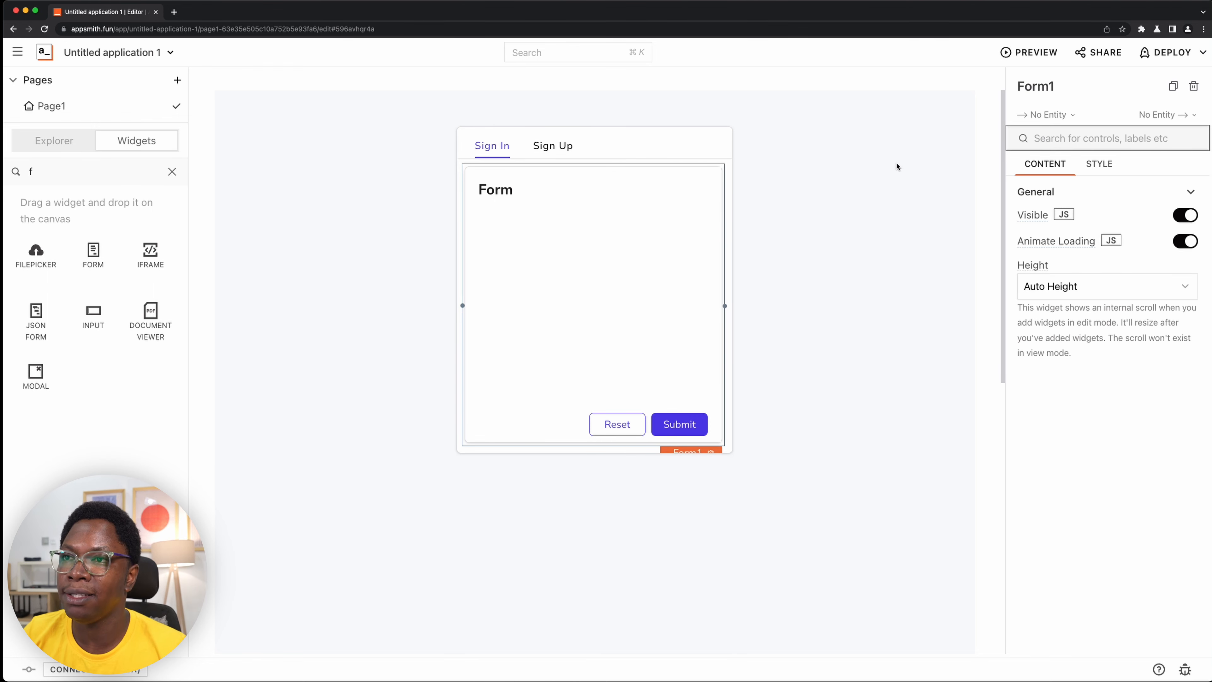
click(1099, 165)
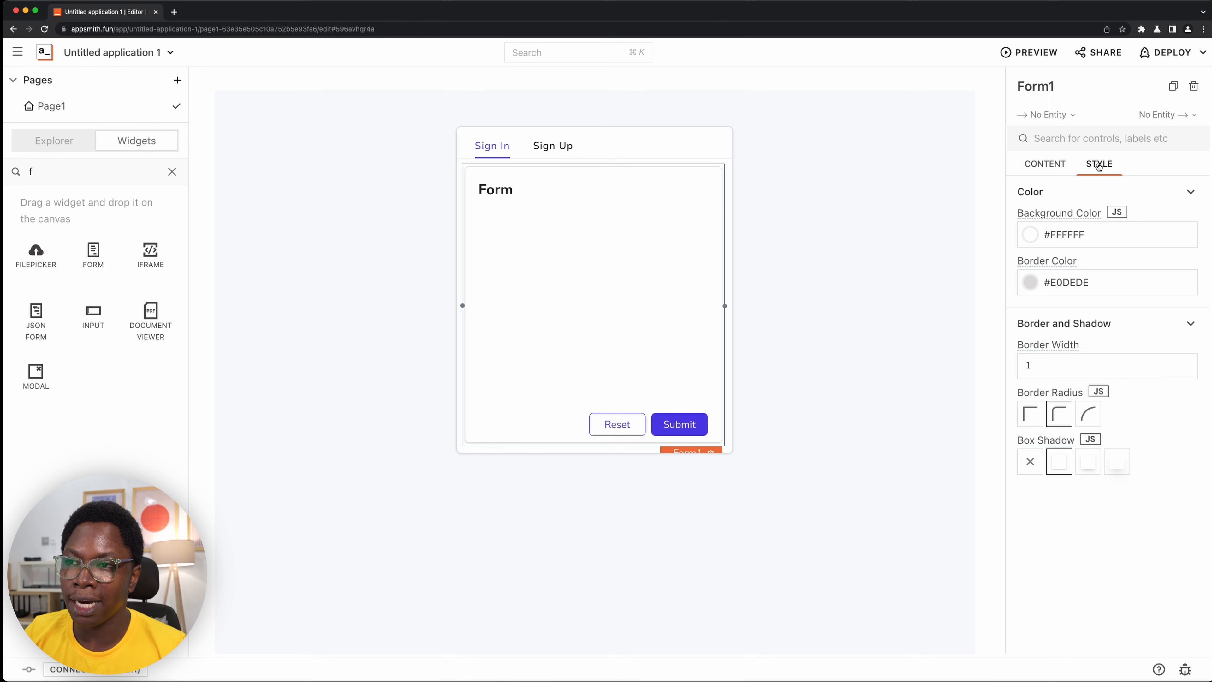
click(1076, 286)
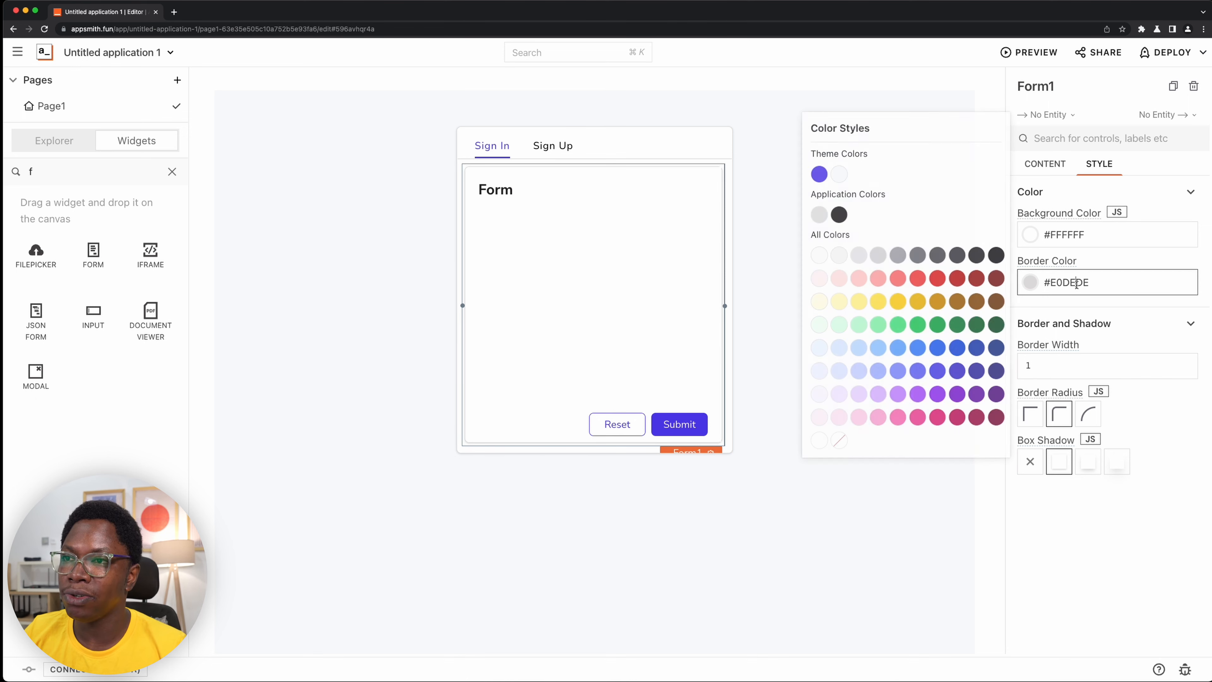
click(840, 440)
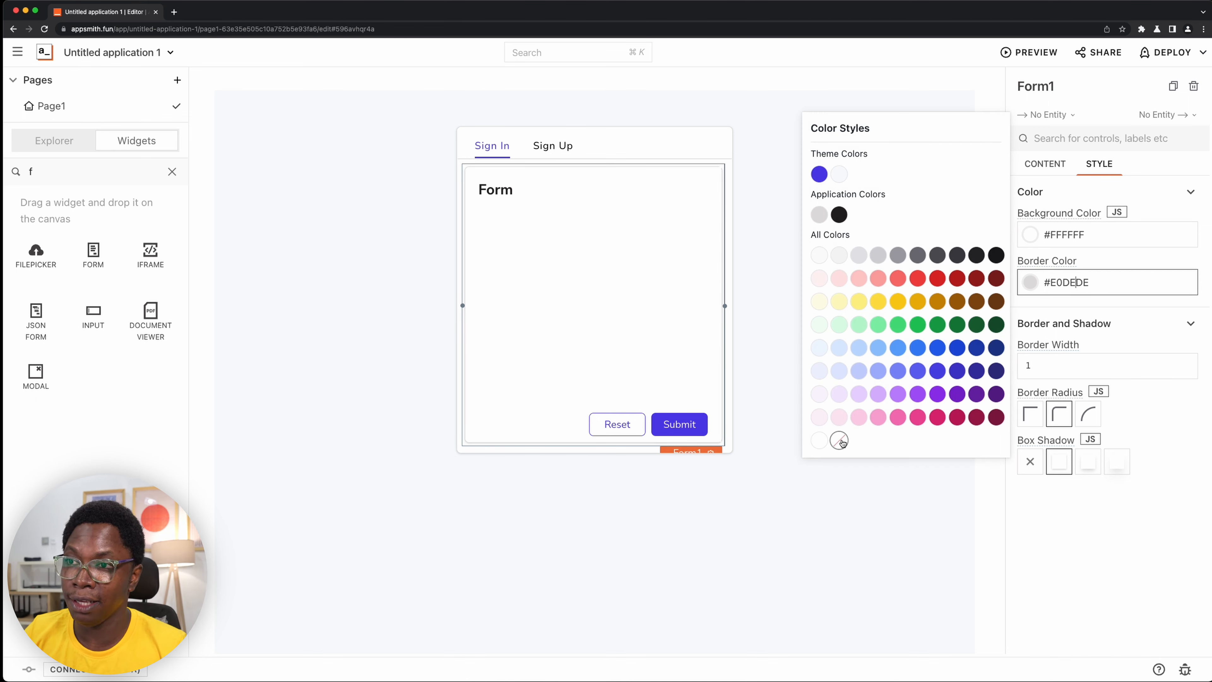
click(1076, 500)
click(1029, 470)
click(885, 379)
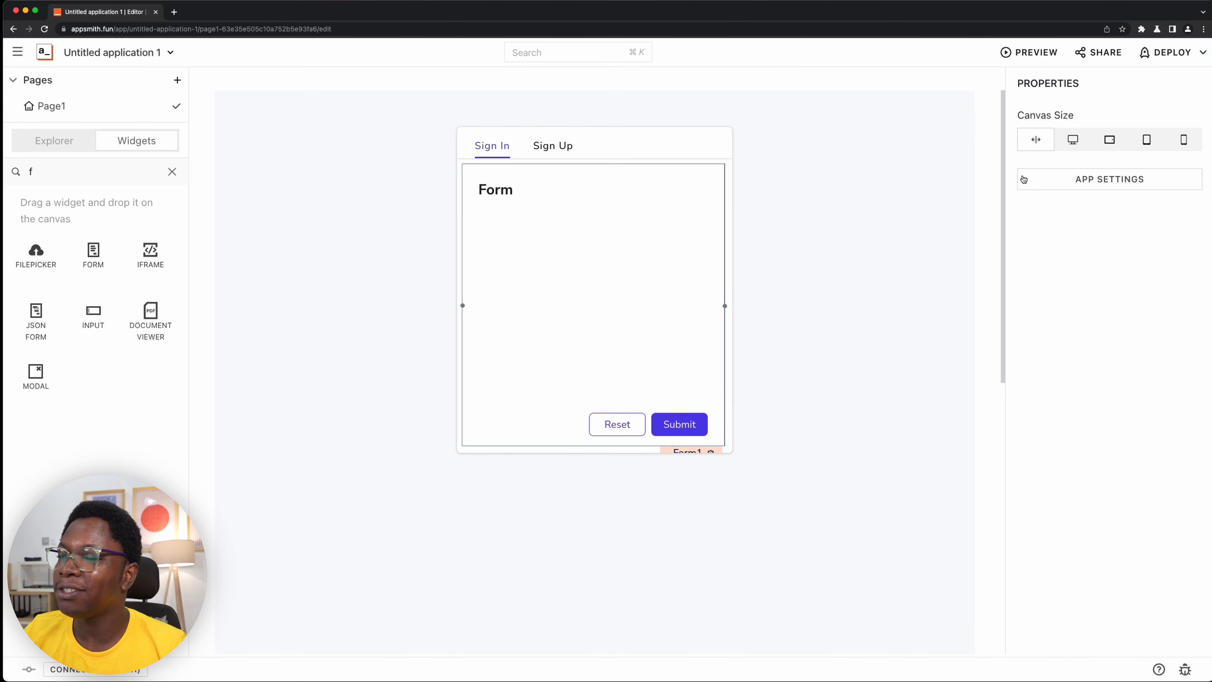
- Change the form's heading text to Sign In
click(525, 201)
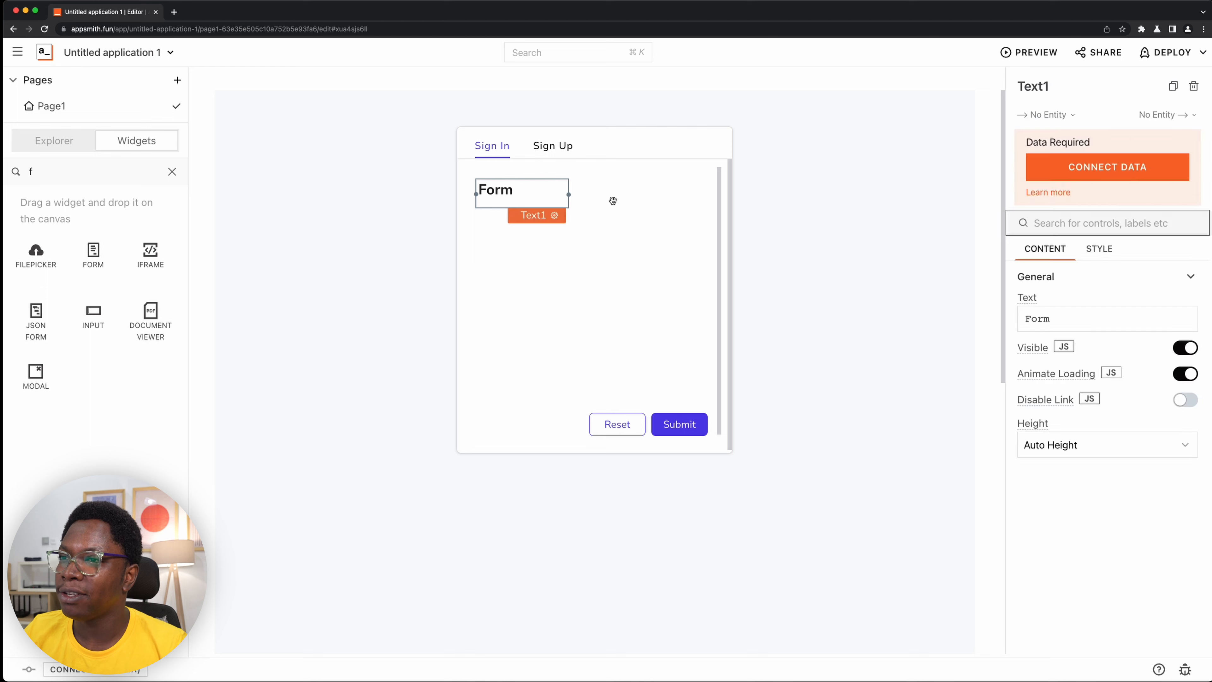
click(1085, 317)
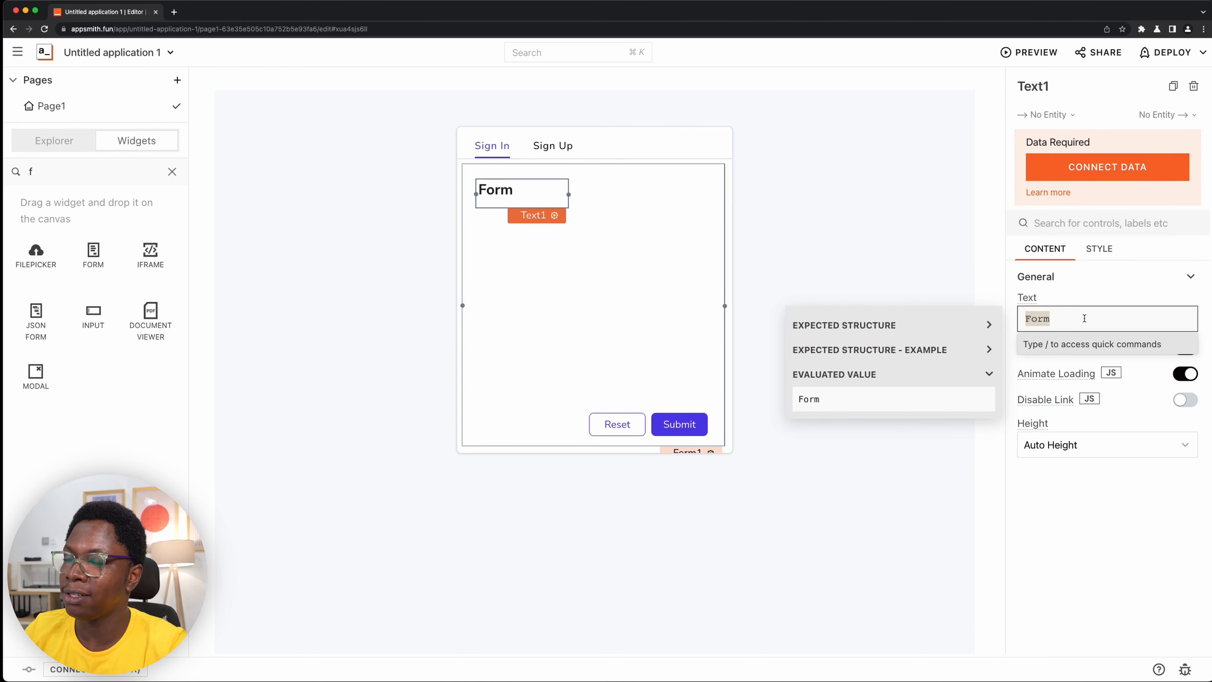
text(Sign In)
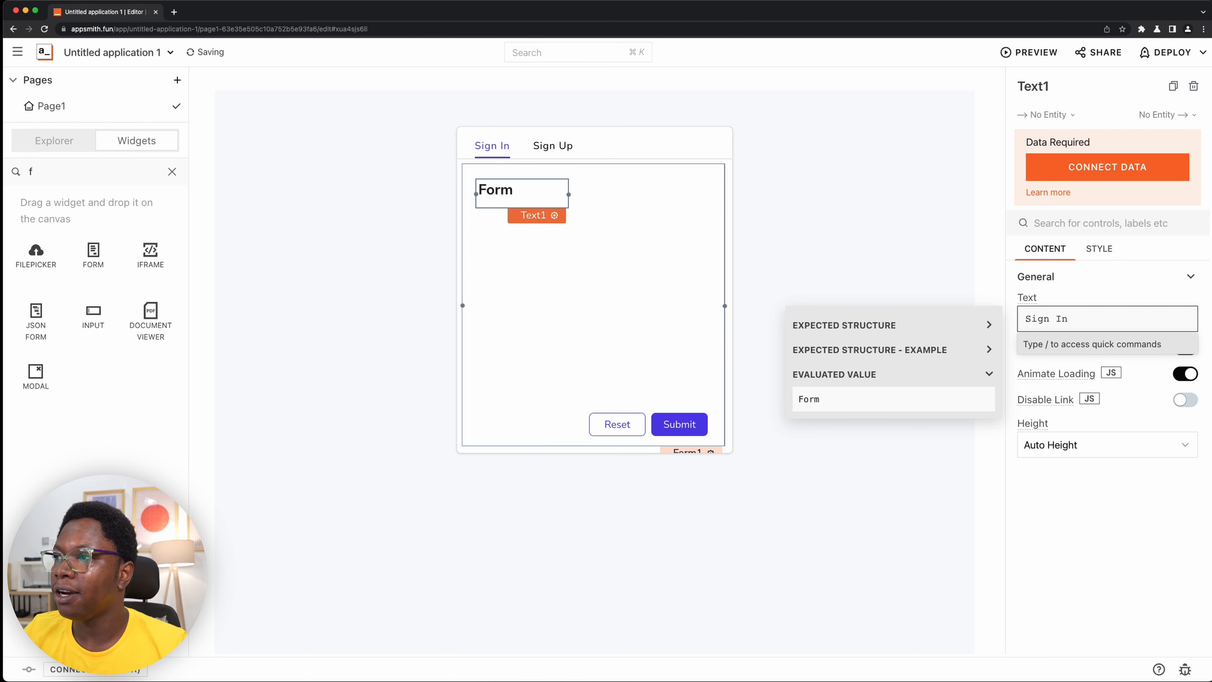
click(952, 262)
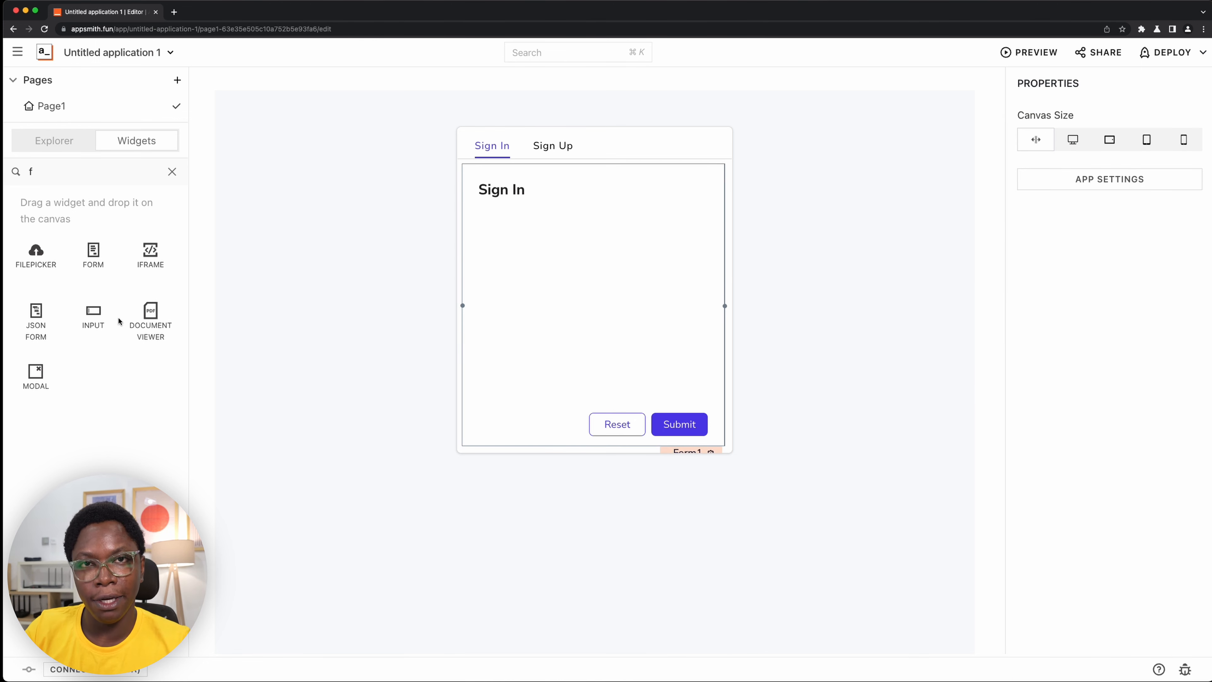
- Add an Input widget across the form below the Sign In heading and name it email_si
drag(93, 317, 712, 243)
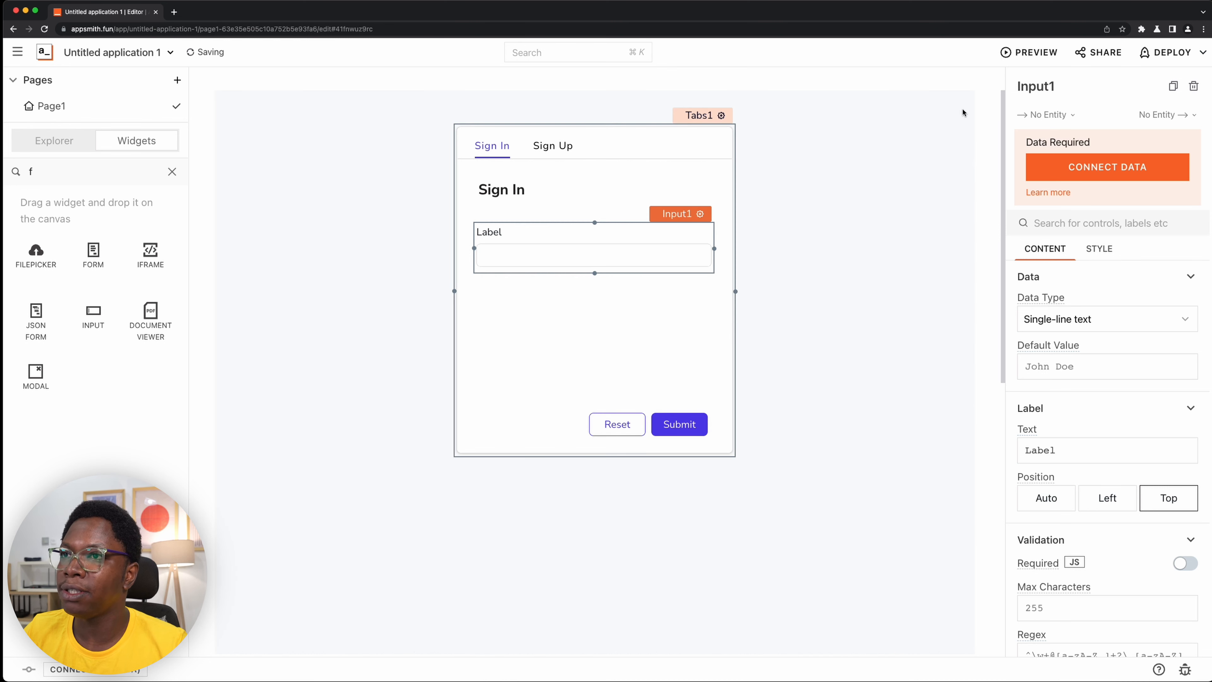
click(1071, 85)
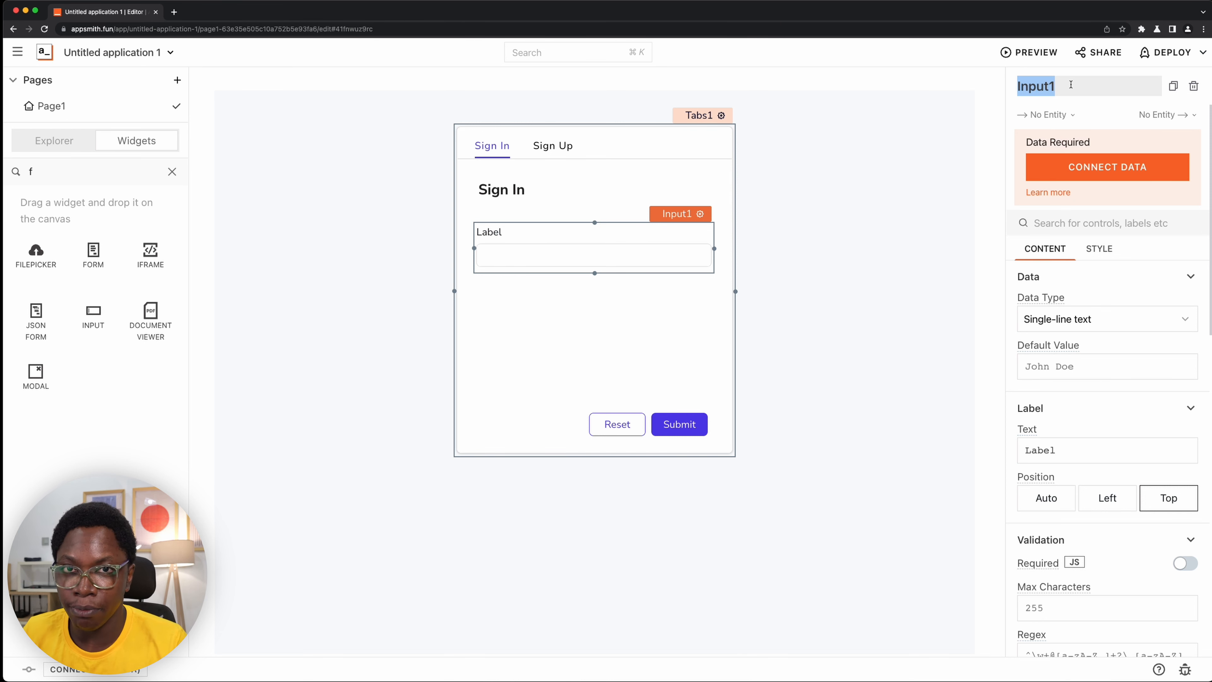
text(emai)
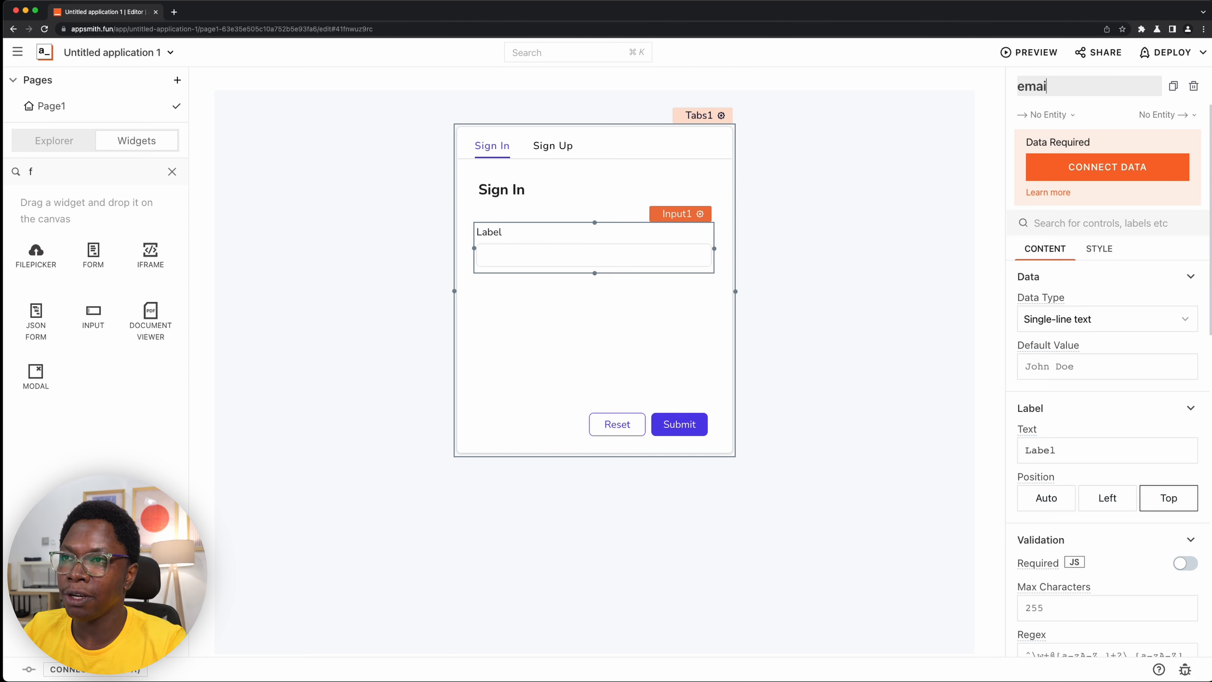
text(l_si)
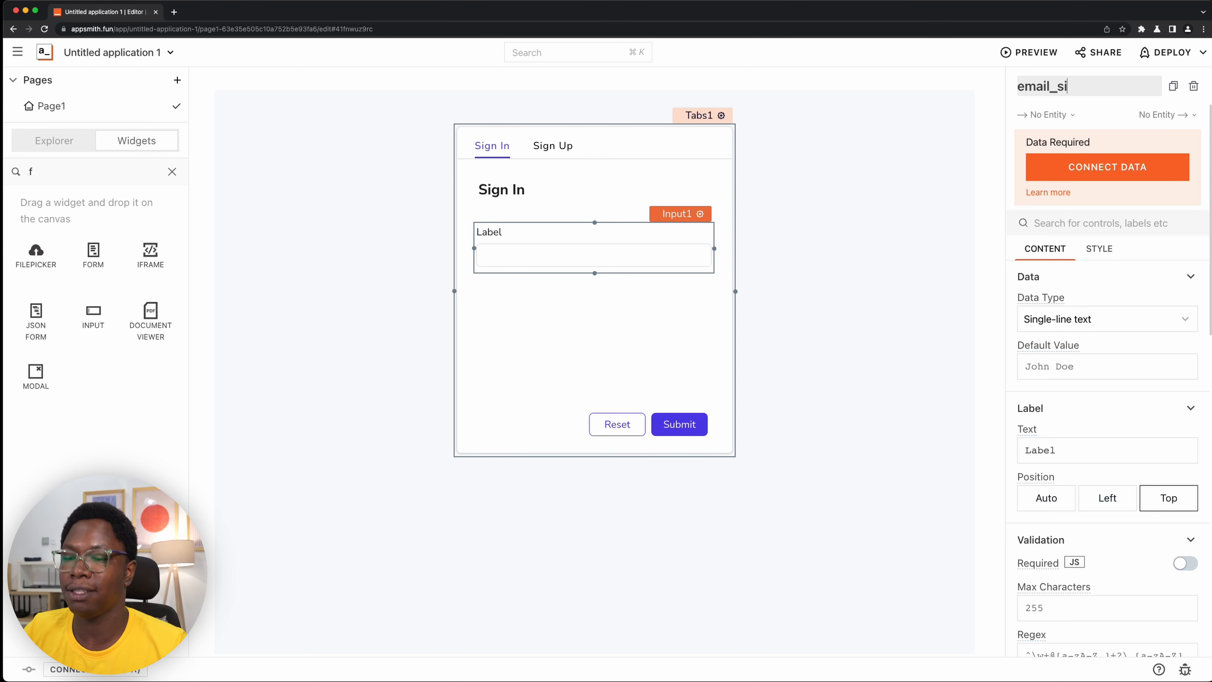
key(Return)
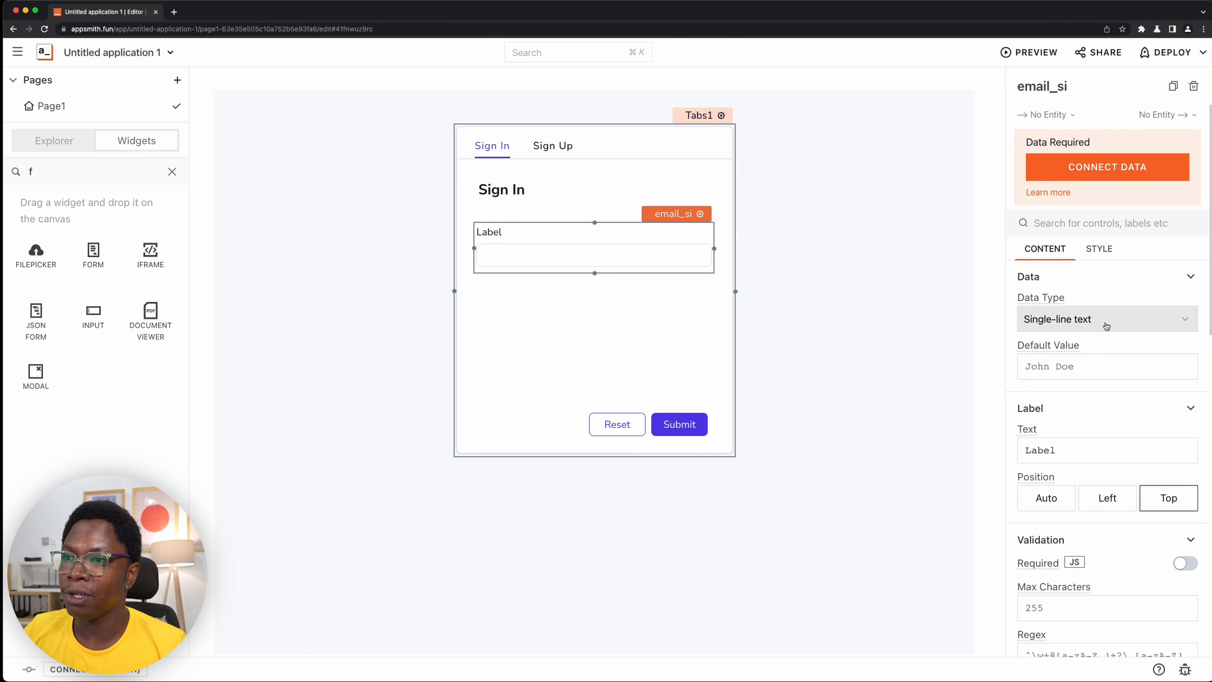
- Configure the email_si input as a required field with data type Email and label text Email
click(1099, 325)
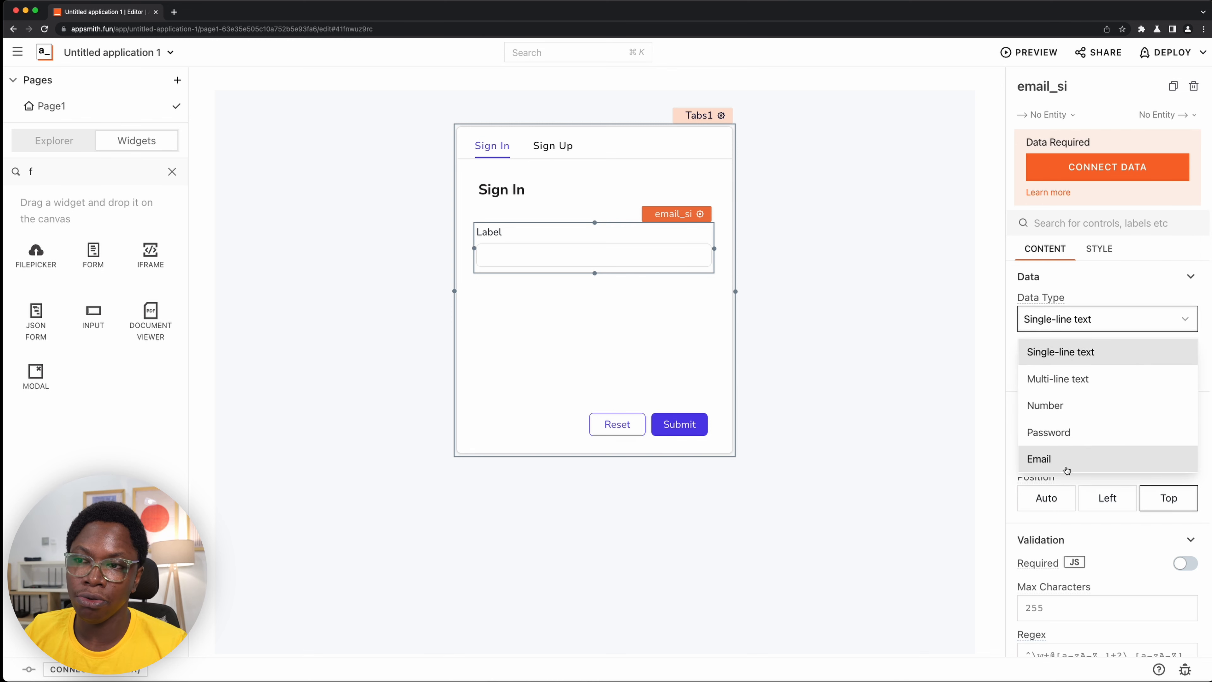
click(1067, 464)
click(1090, 355)
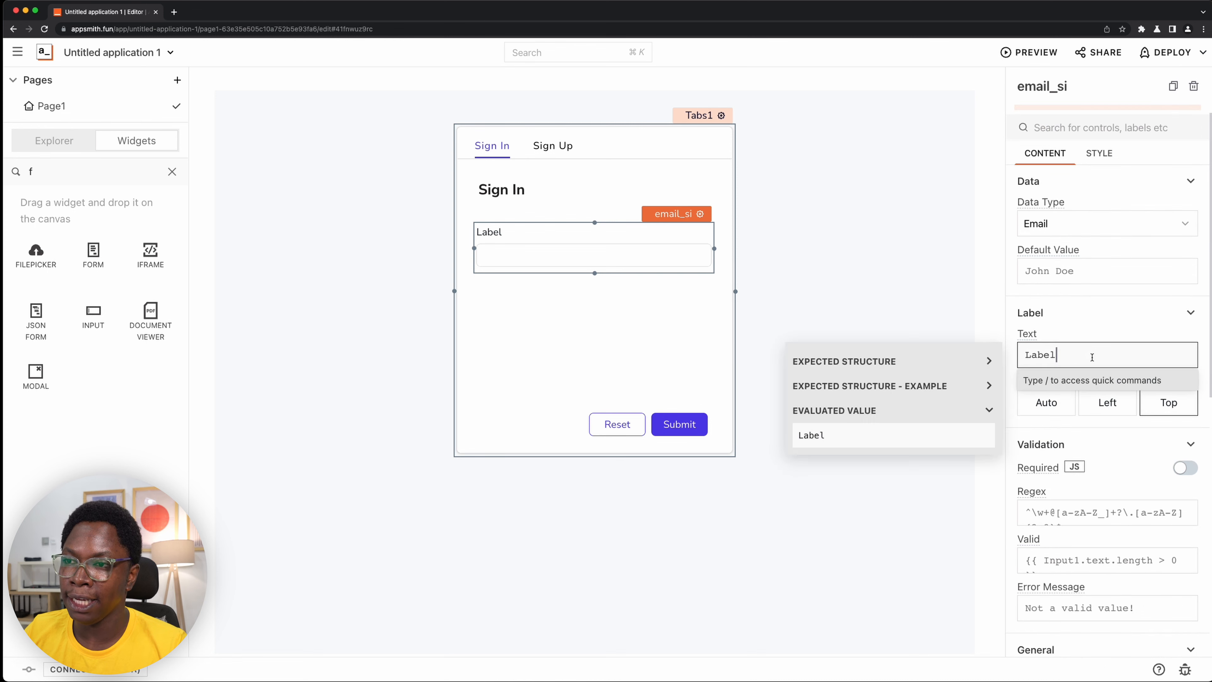
double_click(1092, 357)
text(Email)
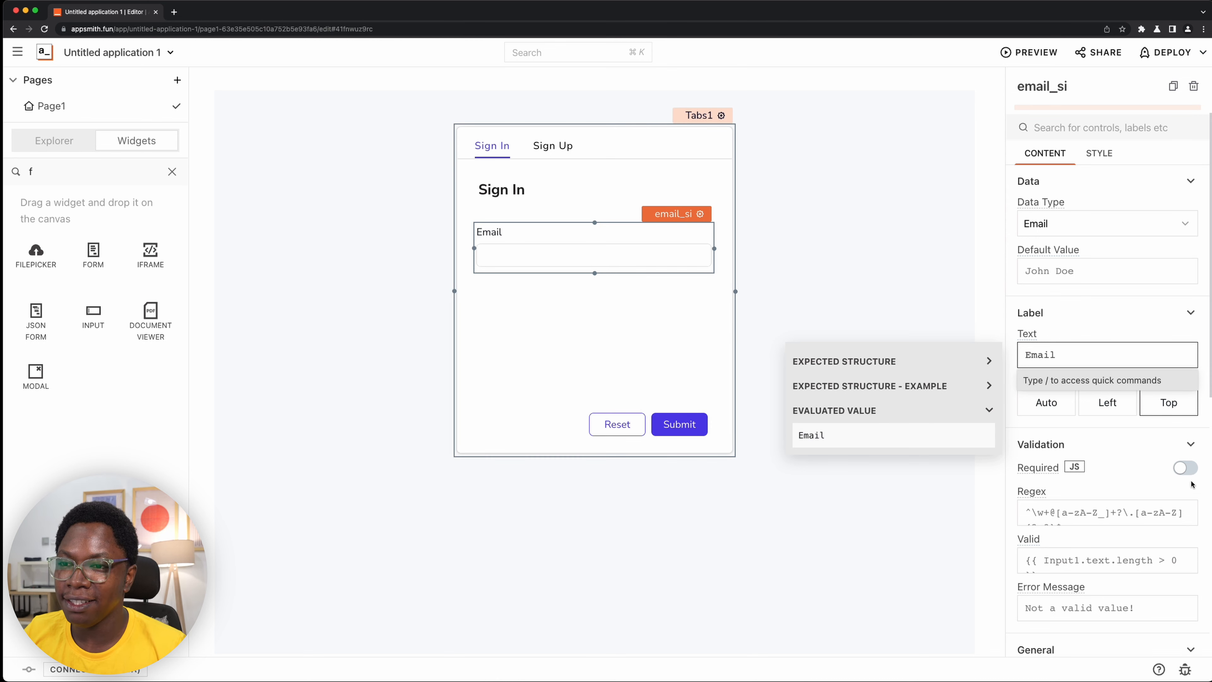
click(1185, 467)
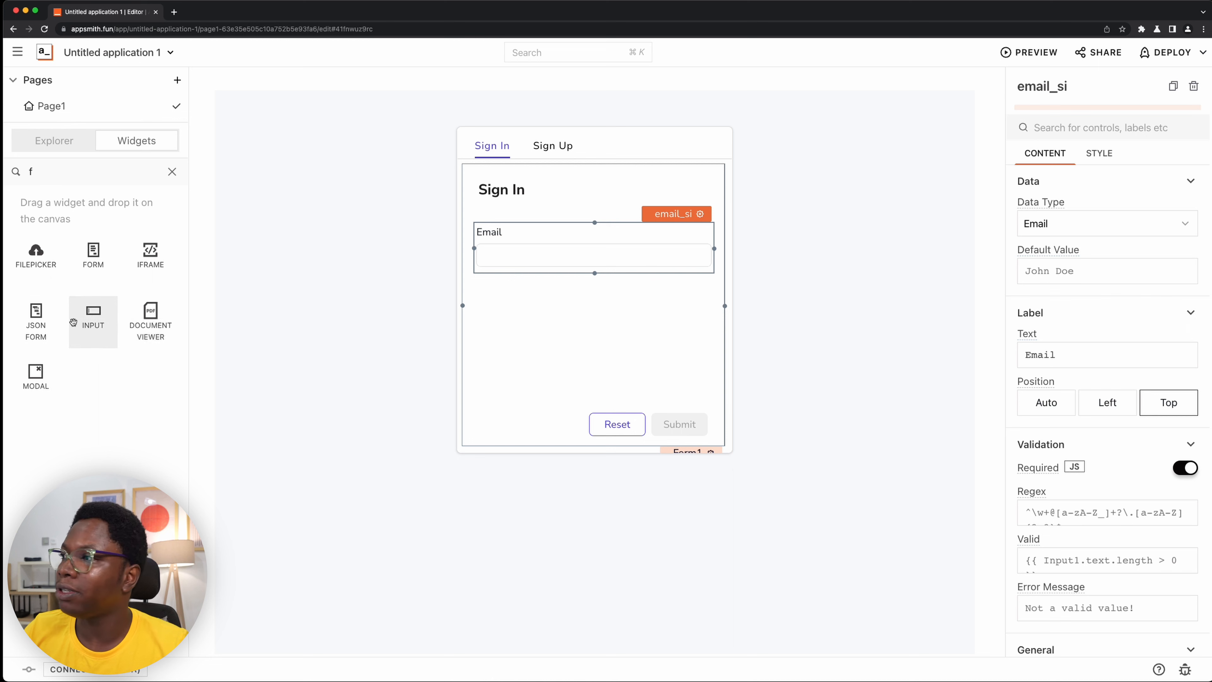
- Add a second Input widget across the form below the Email field and name it password_si
drag(90, 316, 714, 313)
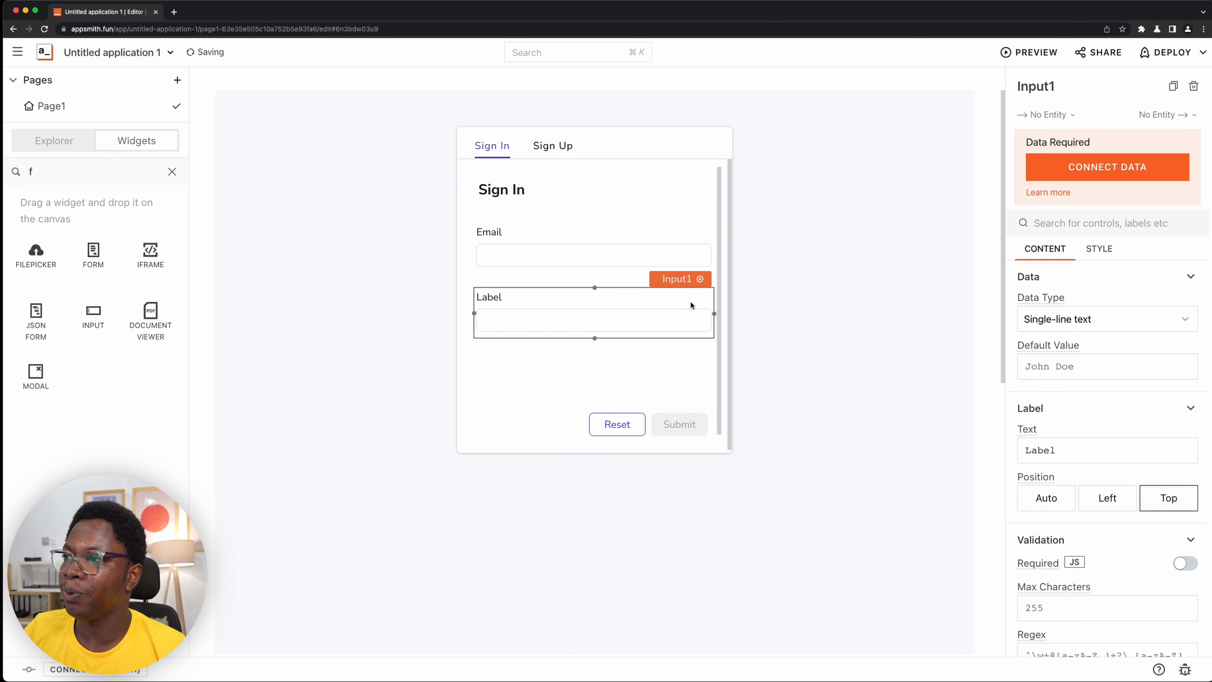
click(1080, 84)
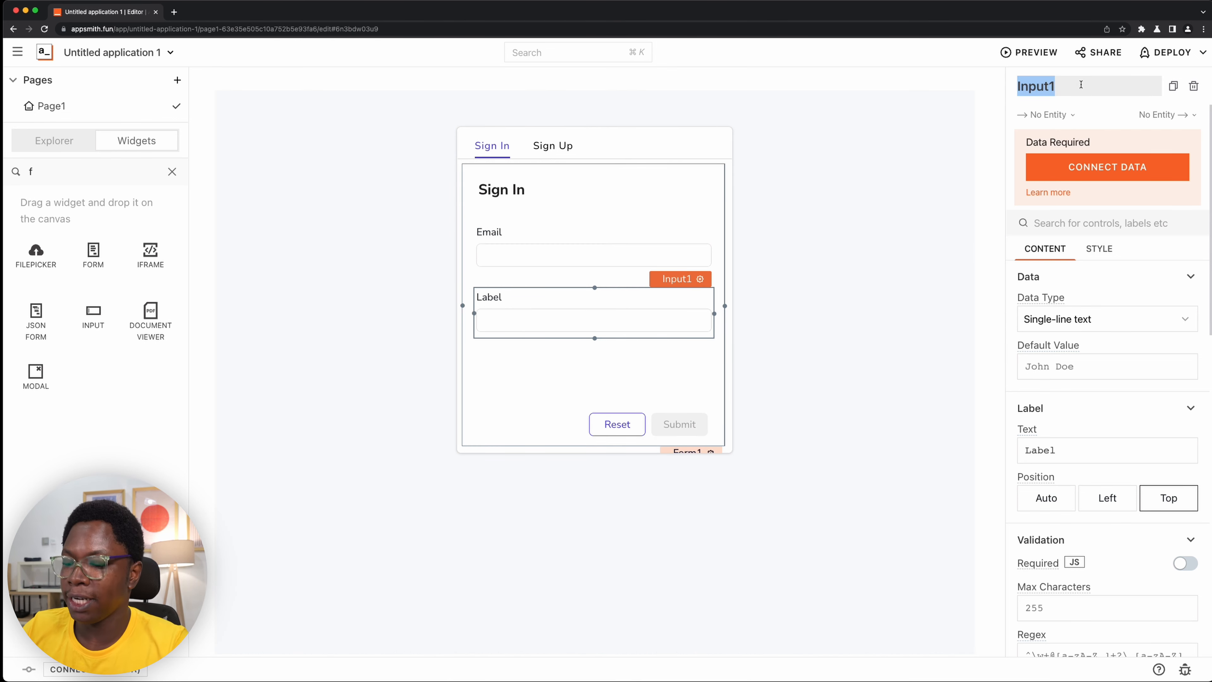
text(password_si)
key(Return)
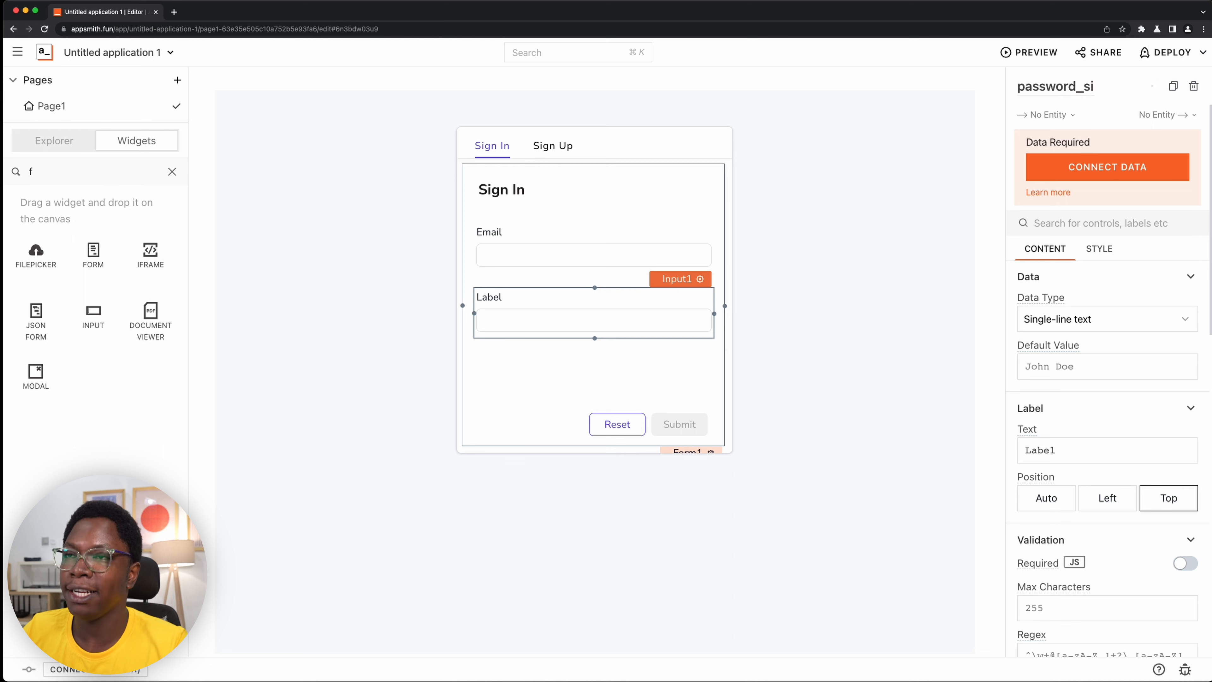
- Configure the password_si input as a required field with data type Password and label text Password
click(1109, 326)
click(1119, 431)
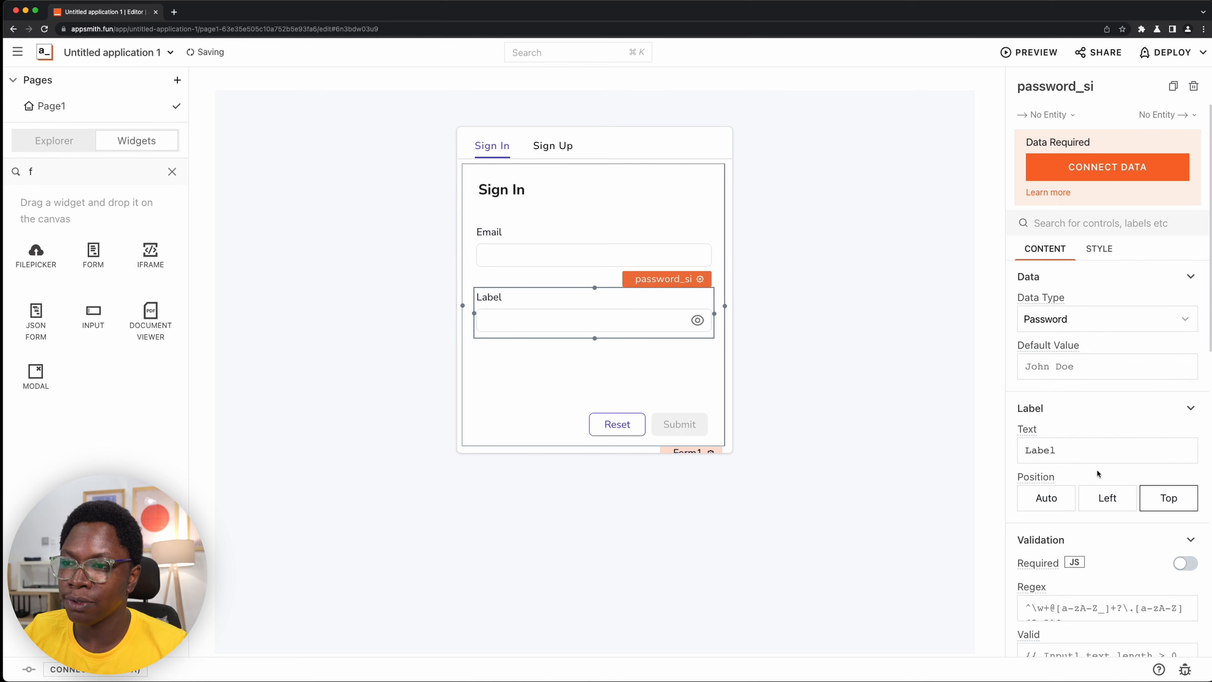
double_click(1095, 451)
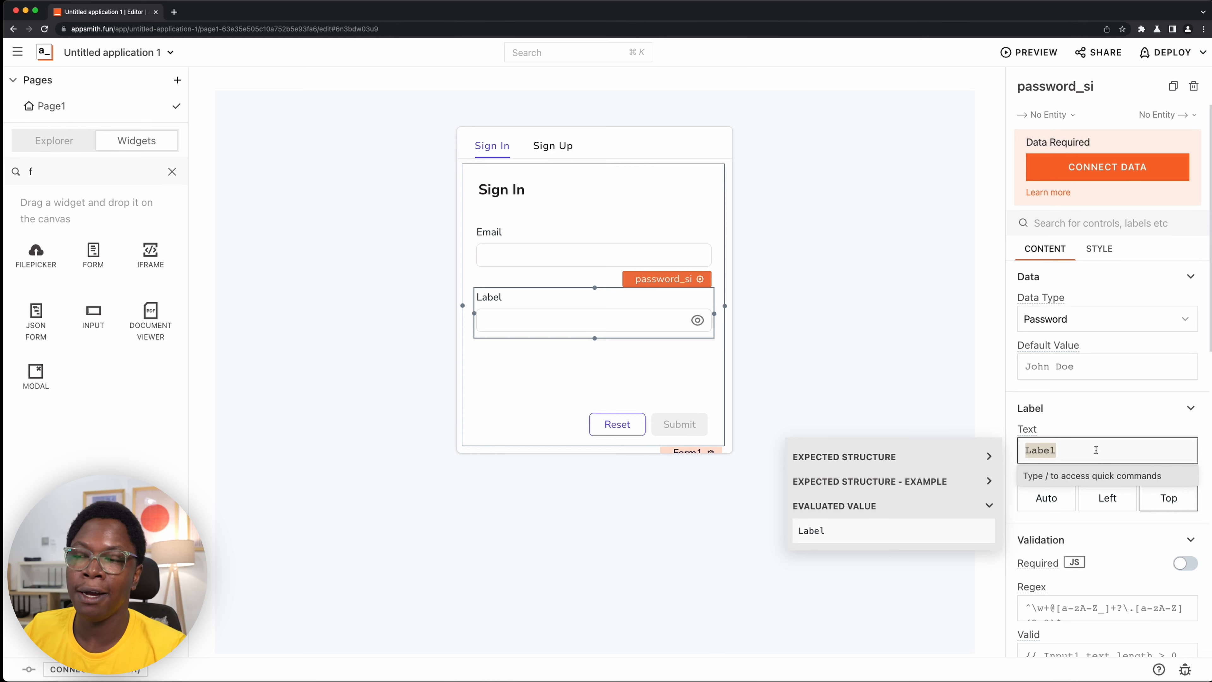
text(P)
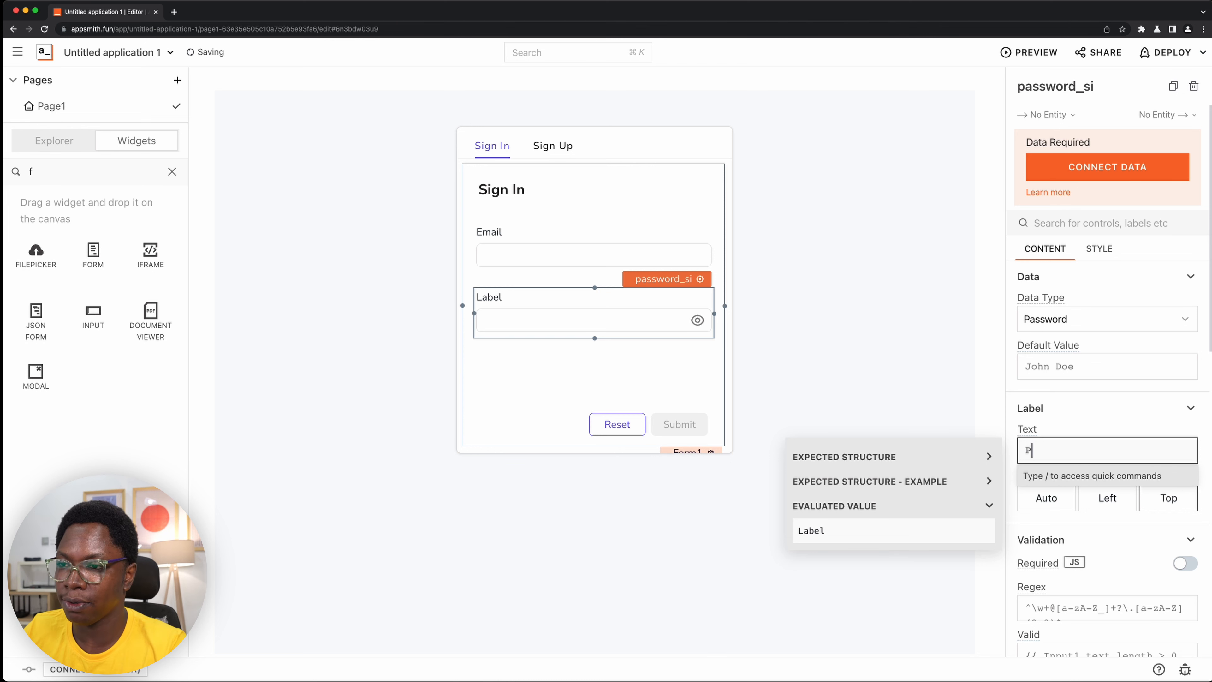
text(assword)
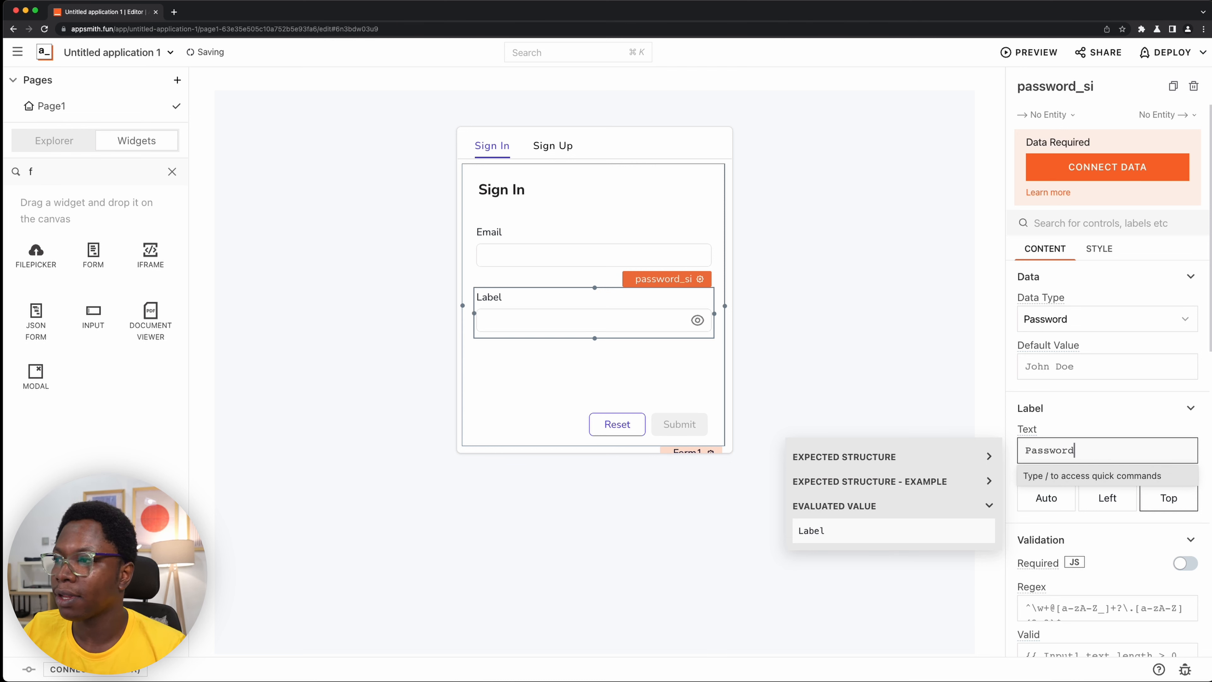
click(1185, 563)
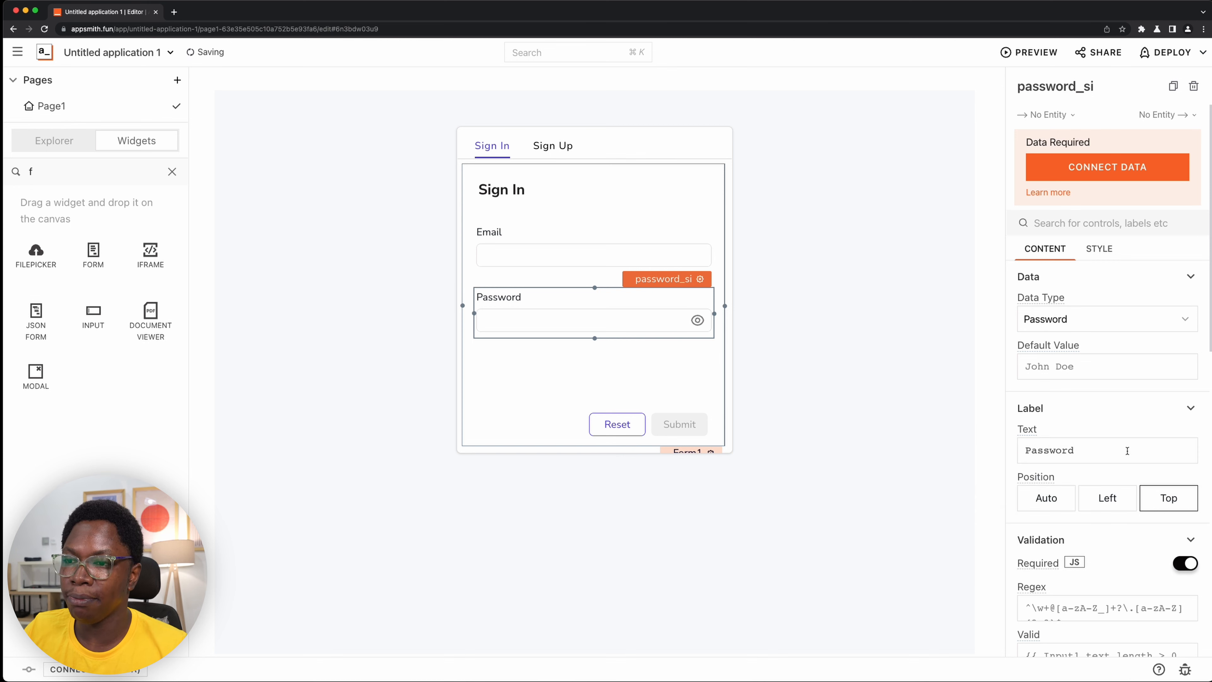
scroll(1107, 430, down, 5)
- Copy the whole sign-in form and paste it into the Sign Up tab
click(596, 379)
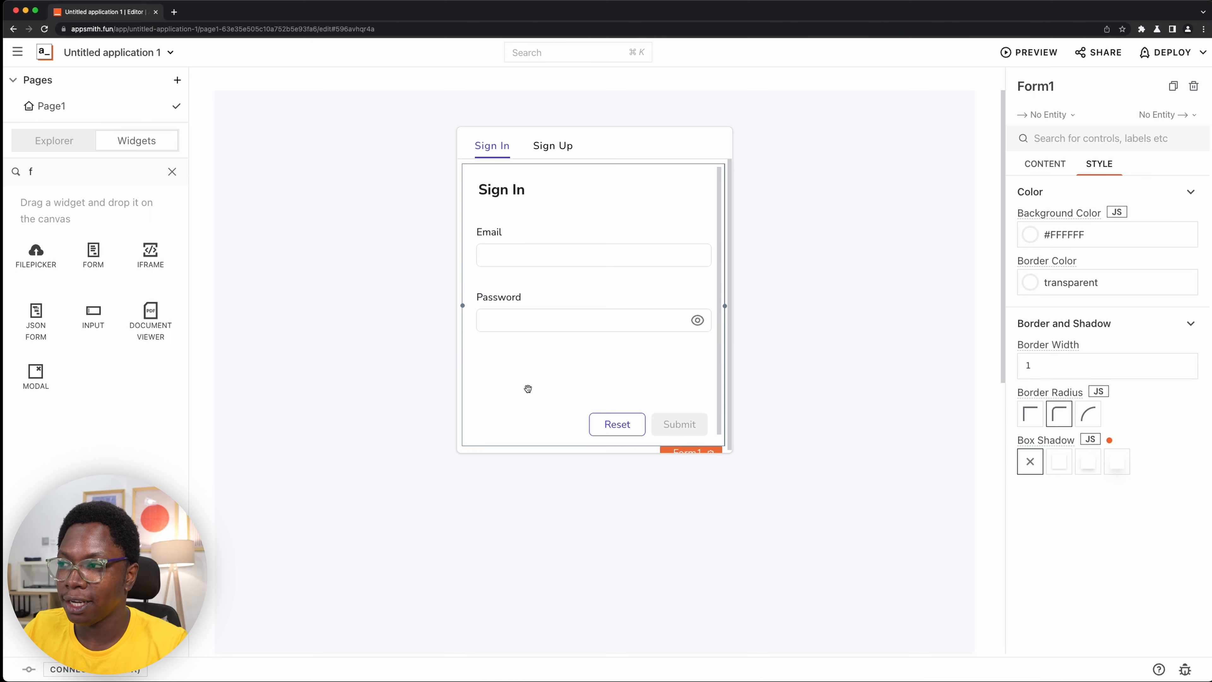
key(cmd+c)
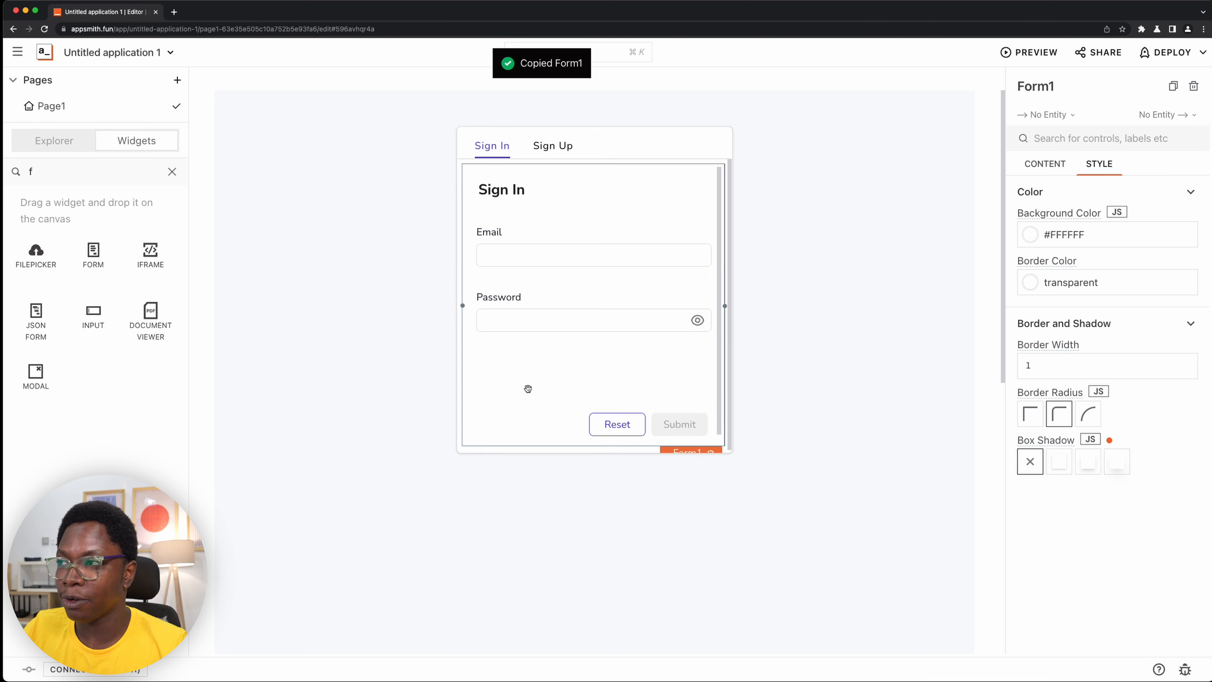
click(553, 147)
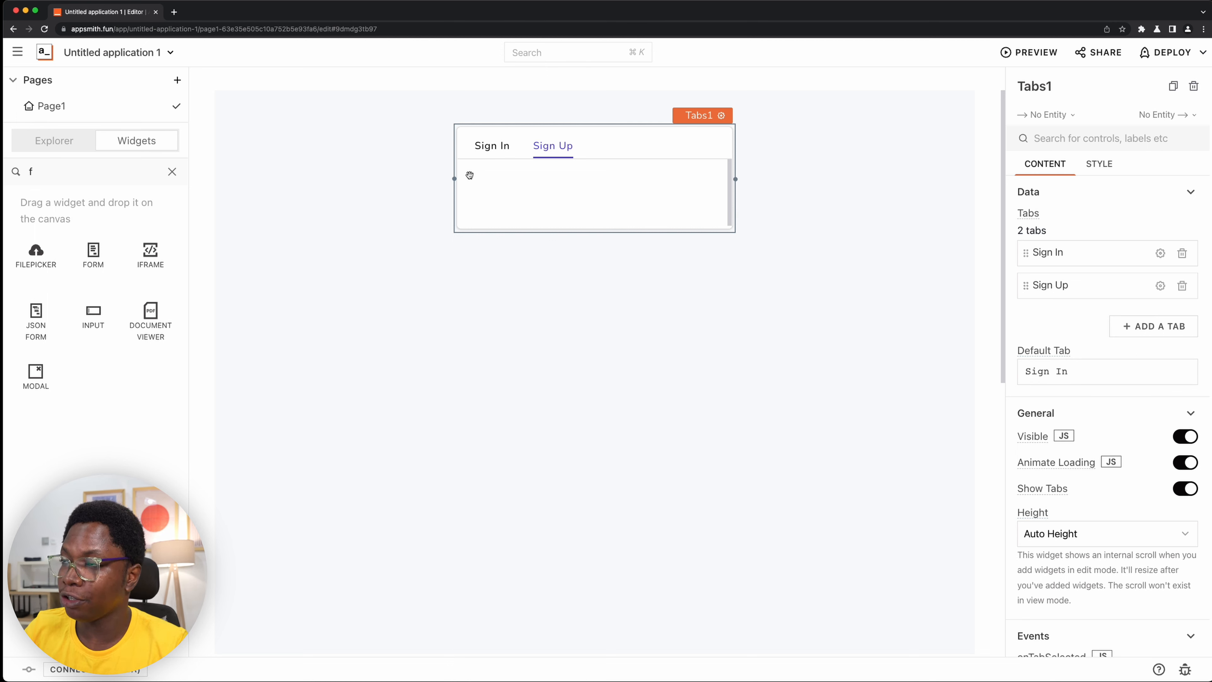
key(super+v)
drag(625, 206, 629, 205)
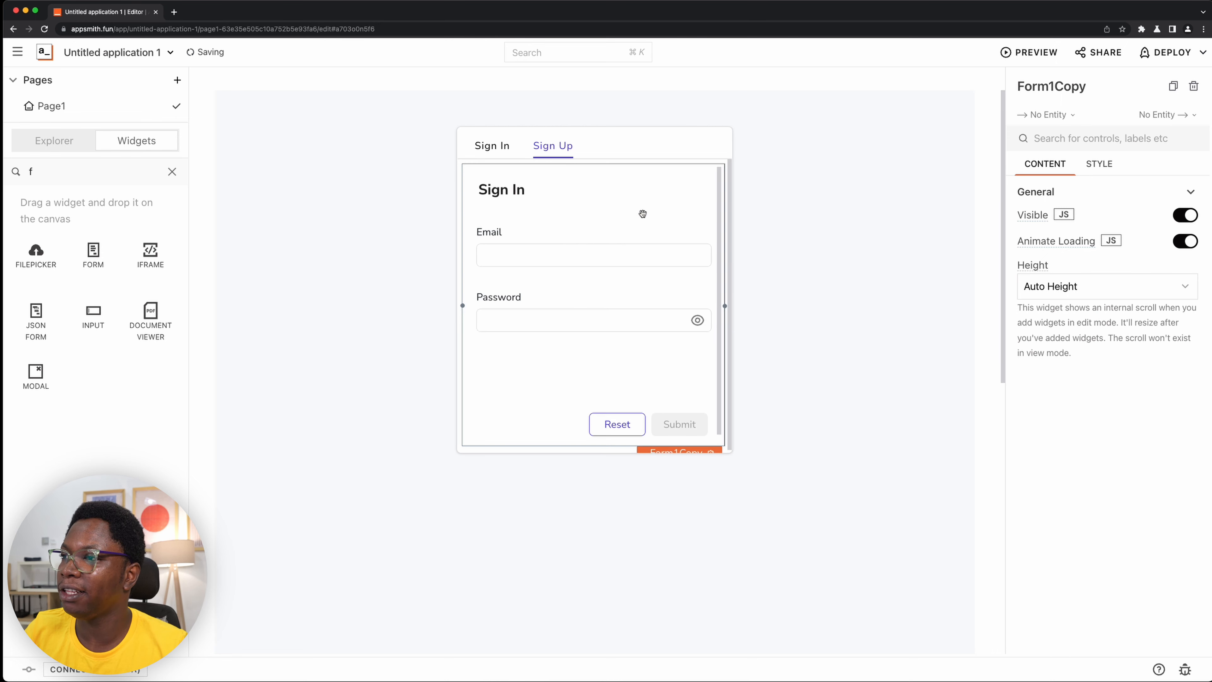
- Change the heading text of the copied form to Sign Up
click(504, 192)
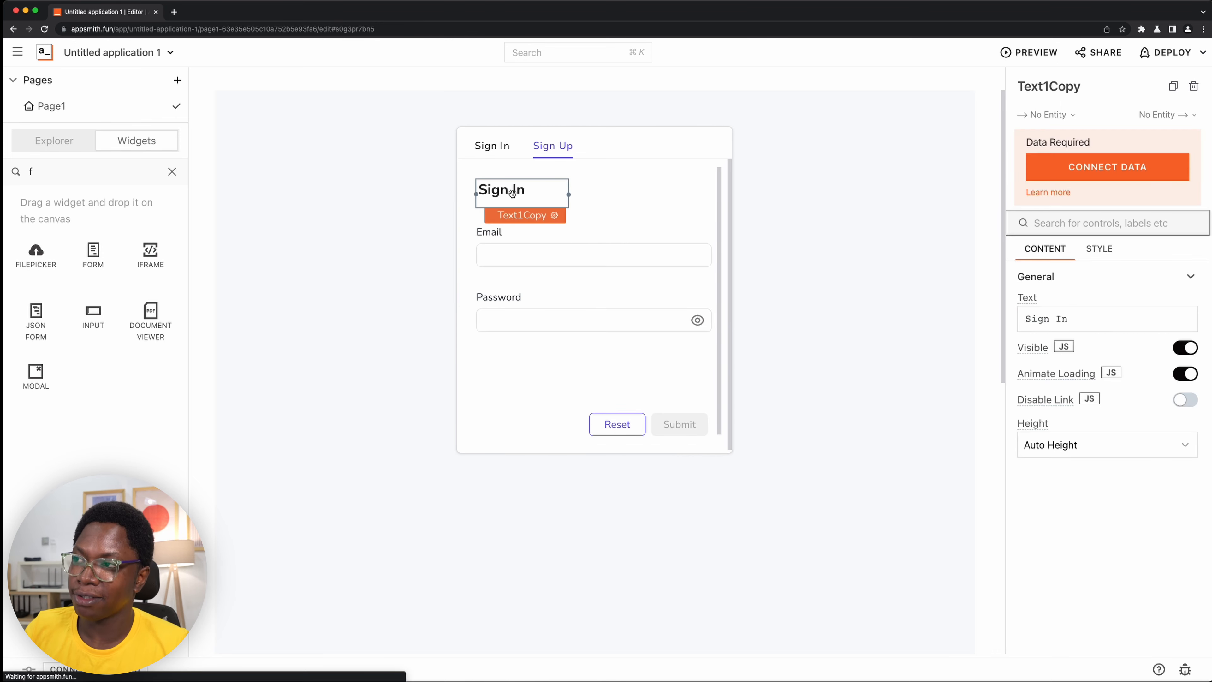
click(1107, 326)
key(BackSpace)
key(BackSpace)
text(Up)
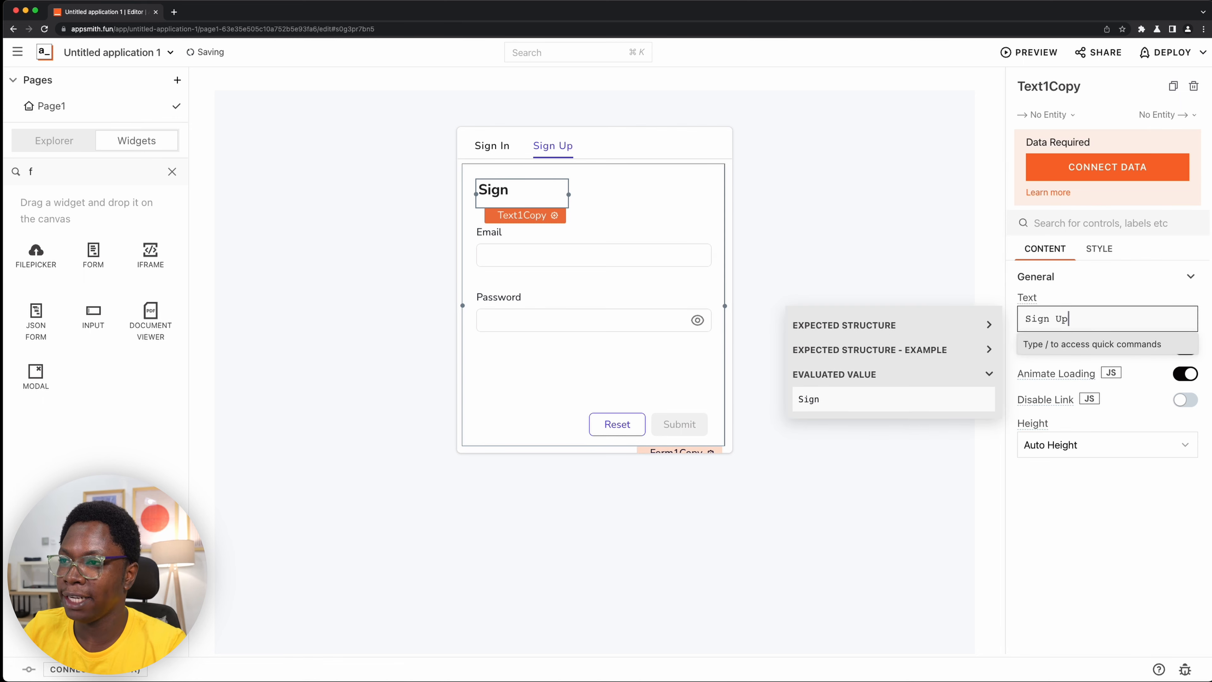
- Rename the Sign Up form's email input to email_su
click(667, 215)
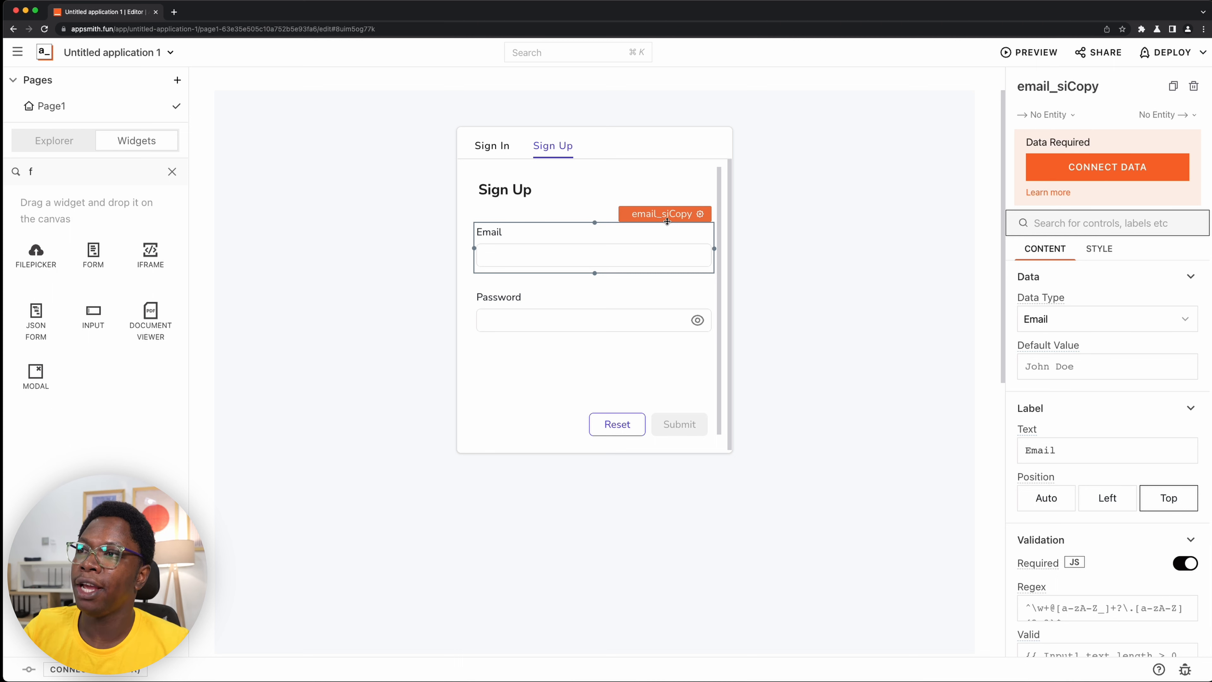
click(1117, 82)
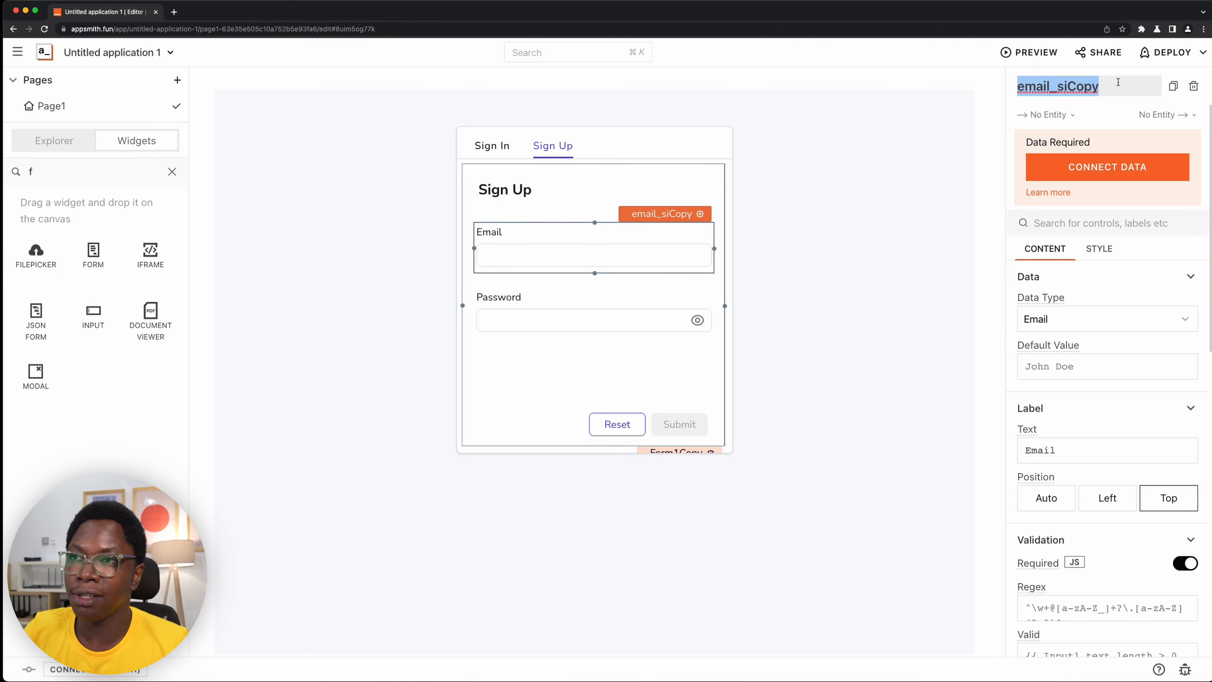
click(1117, 82)
key(BackSpace)
key(BackSpace)
key(BackSpace)
key(BackSpace)
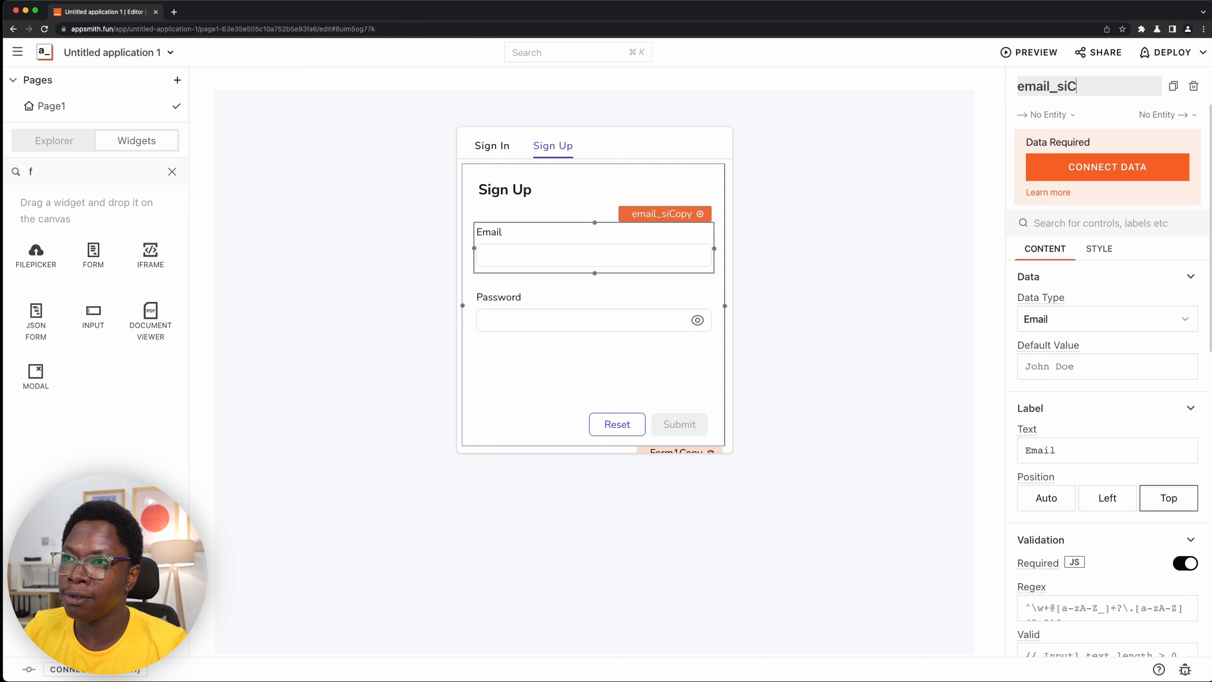
key(BackSpace)
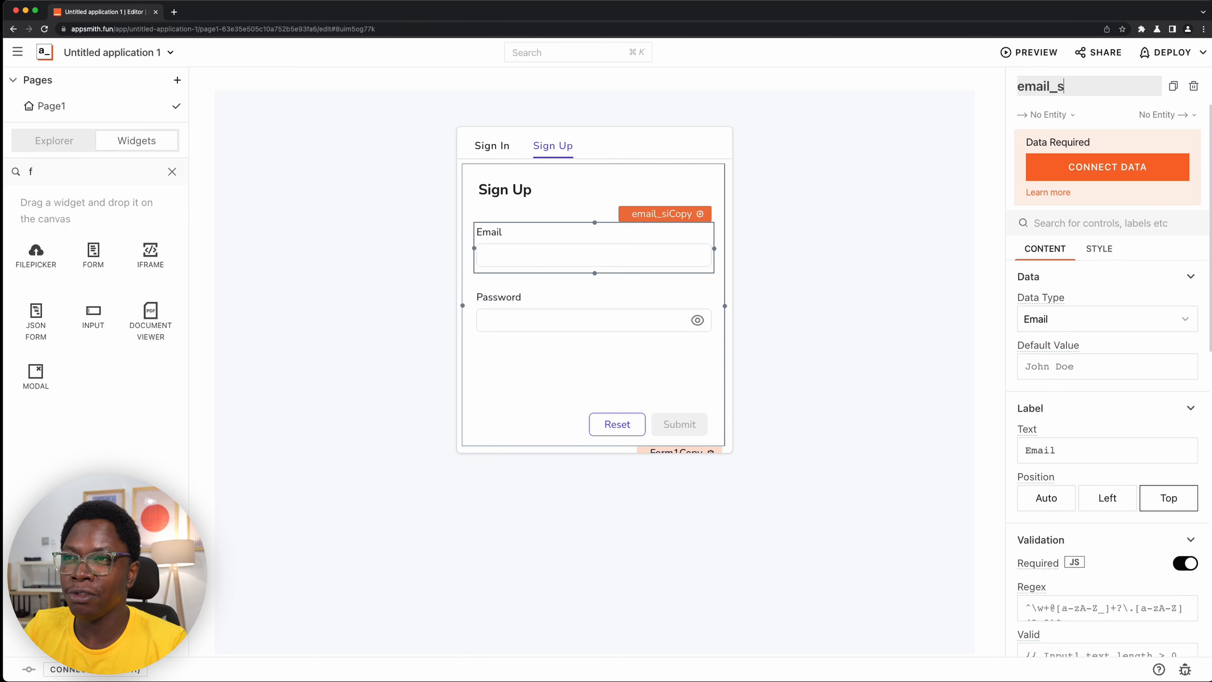
text(u)
key(Return)
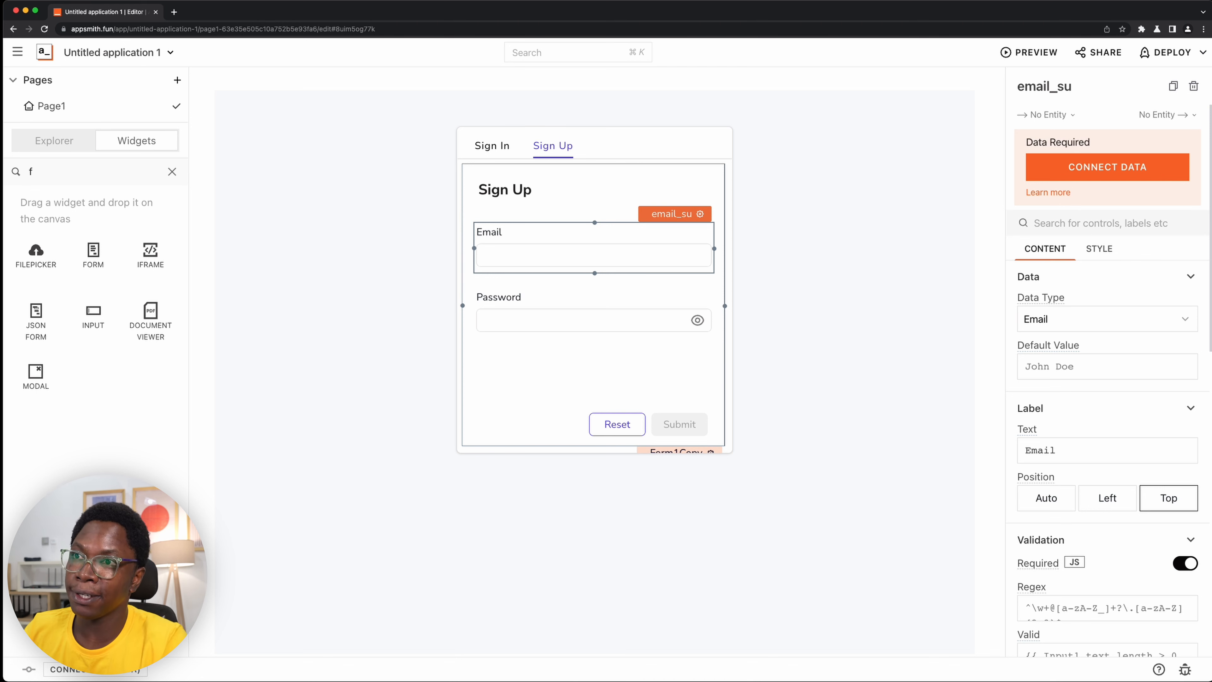
- Rename the Sign Up form's password input to password_su
click(646, 295)
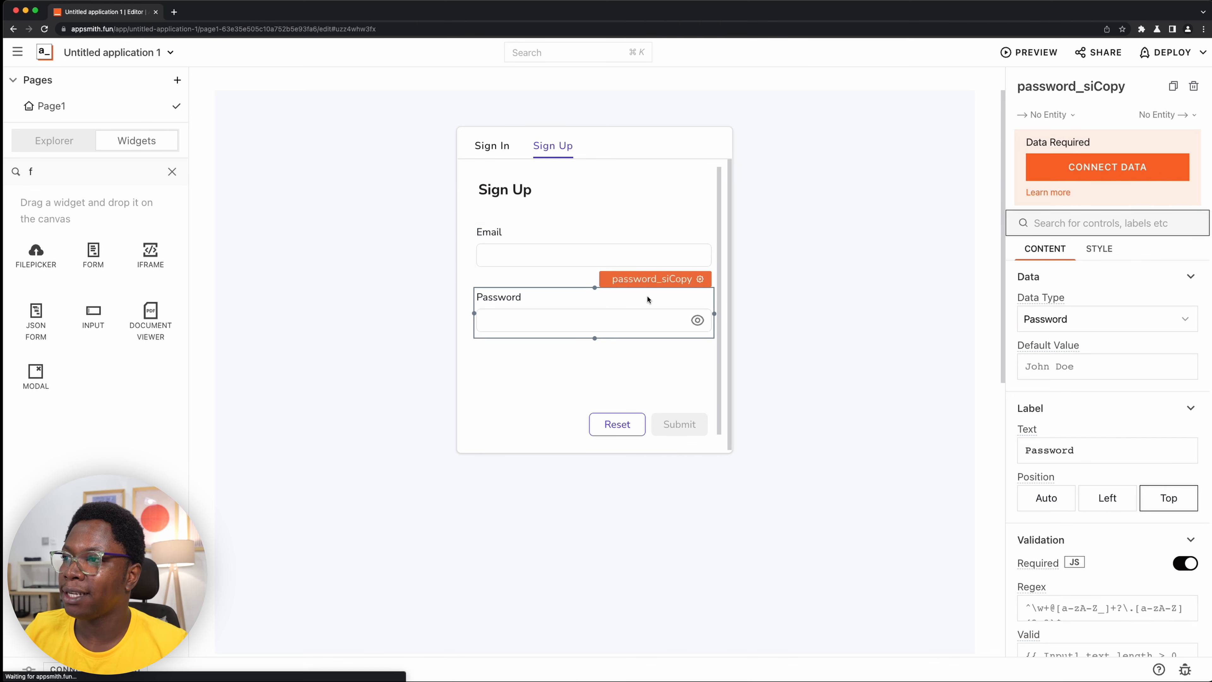
click(1129, 88)
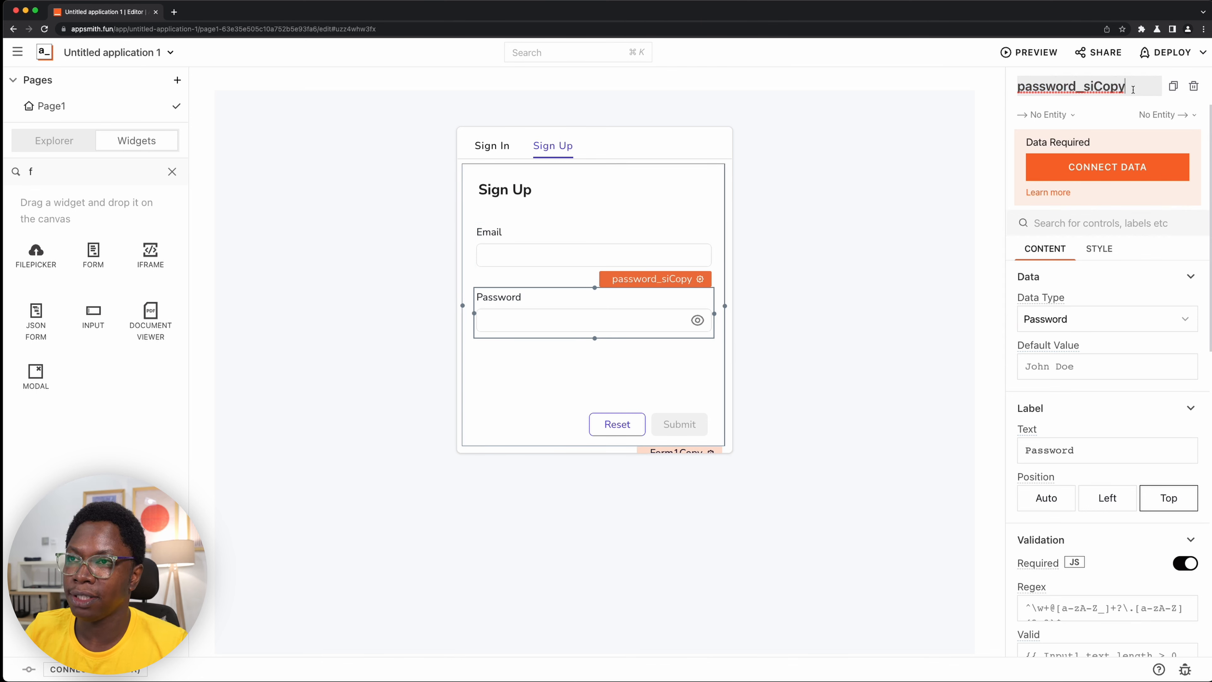
key(BackSpace)
key(BackSpace)
key(BackSpace)
key(BackSpace)
key(BackSpace)
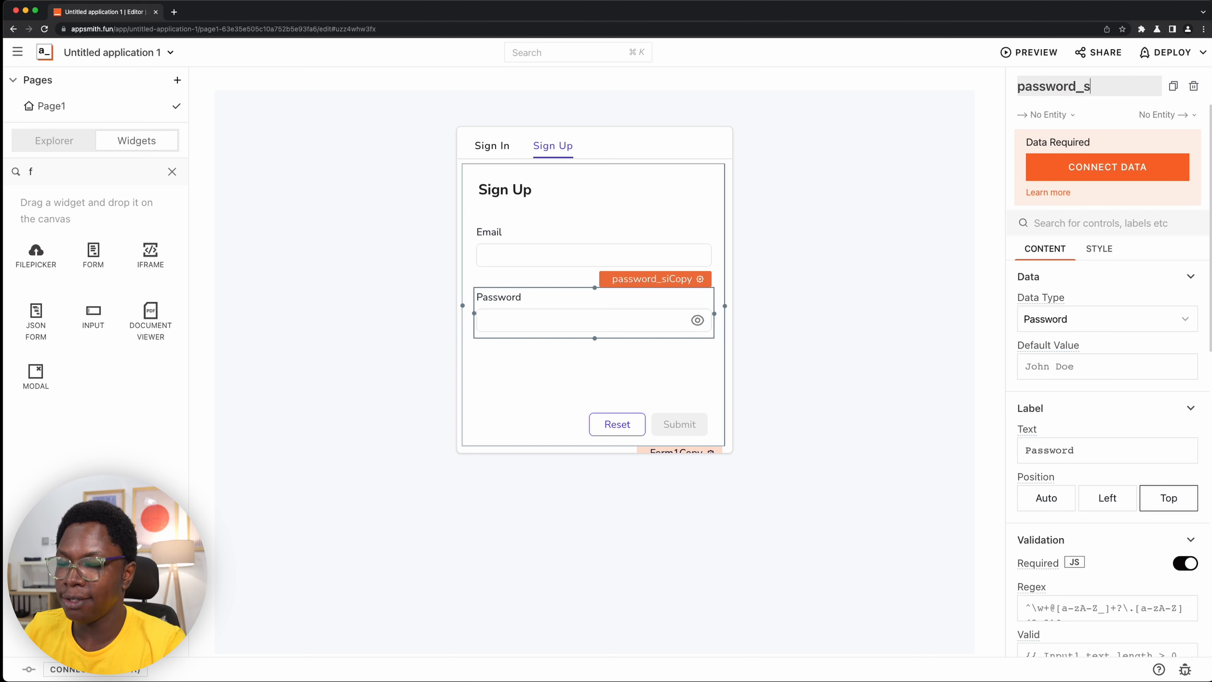
text(u)
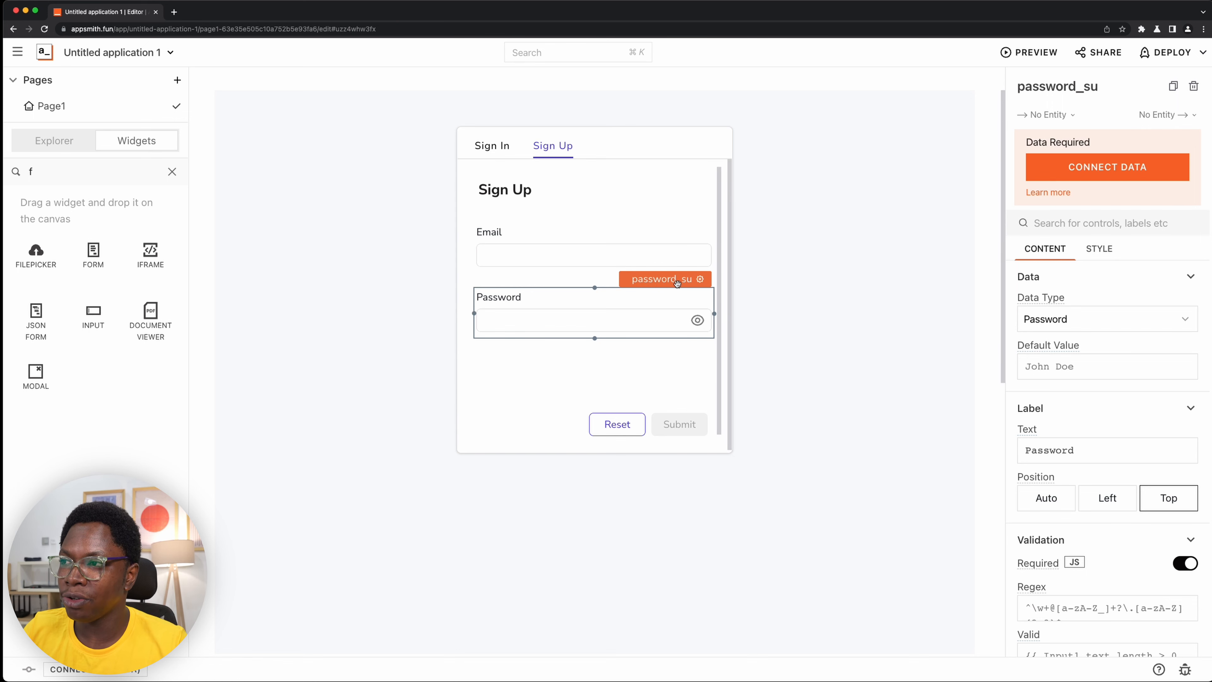
- Duplicate the password_su input and align the copy directly below it, above the form's Reset and Submit buttons
key(super+c)
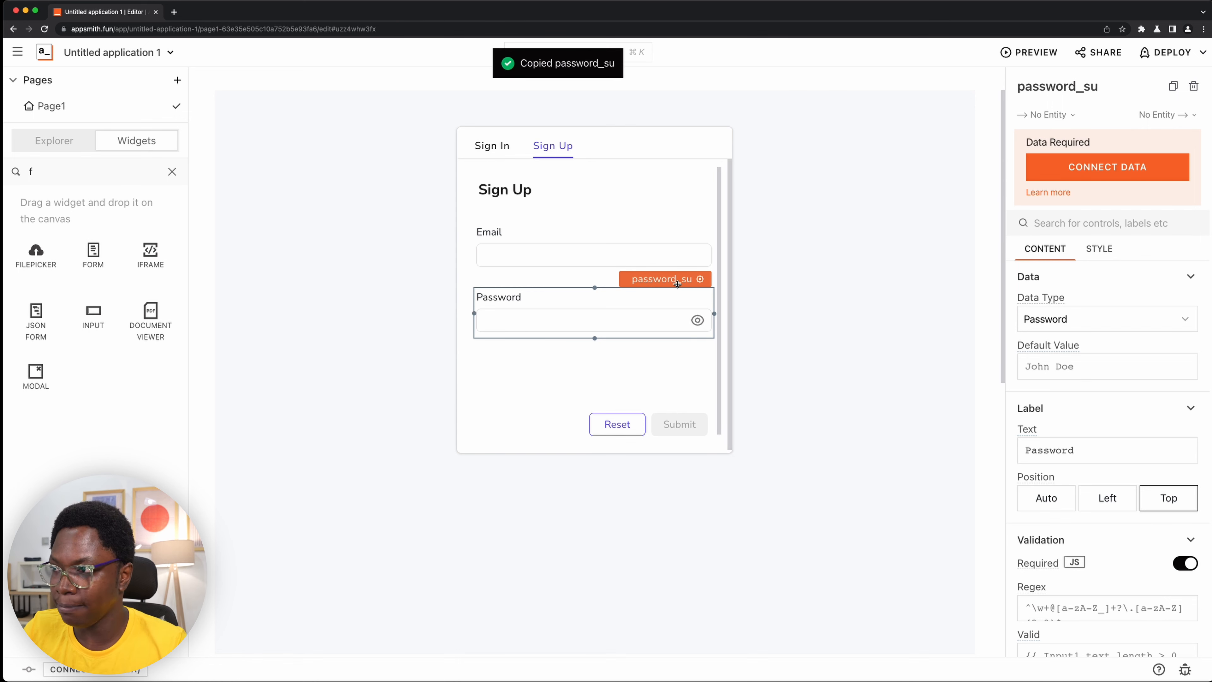
click(527, 364)
key(super+v)
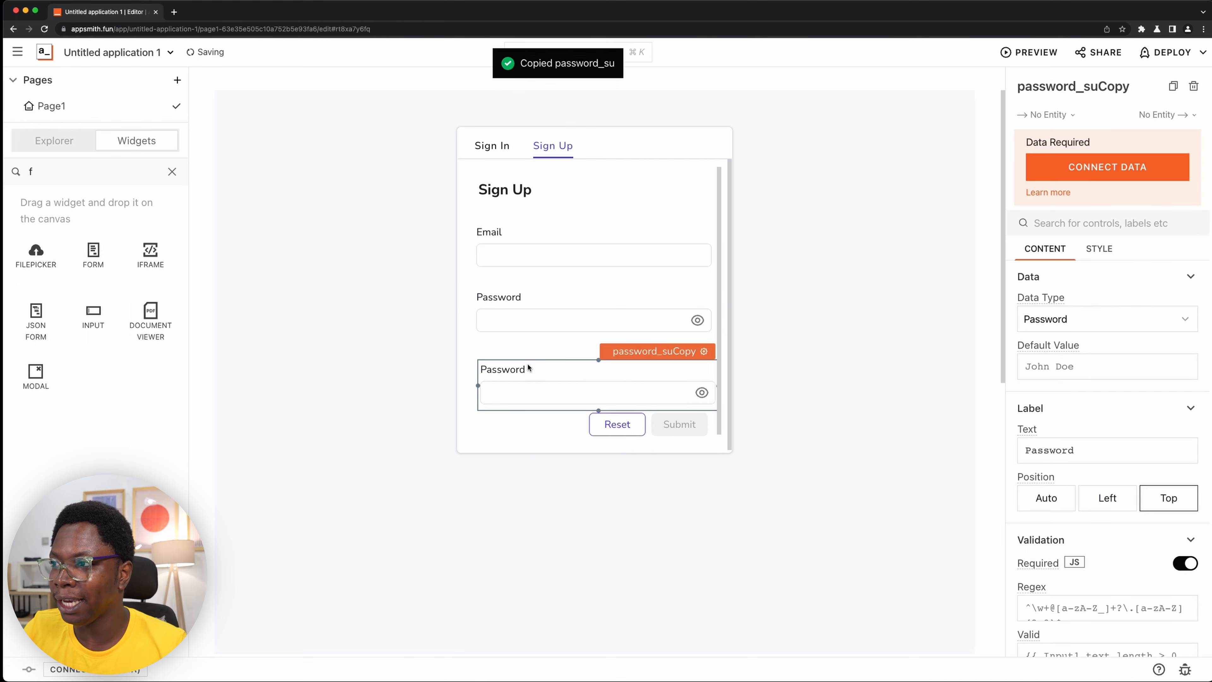
drag(609, 364, 605, 355)
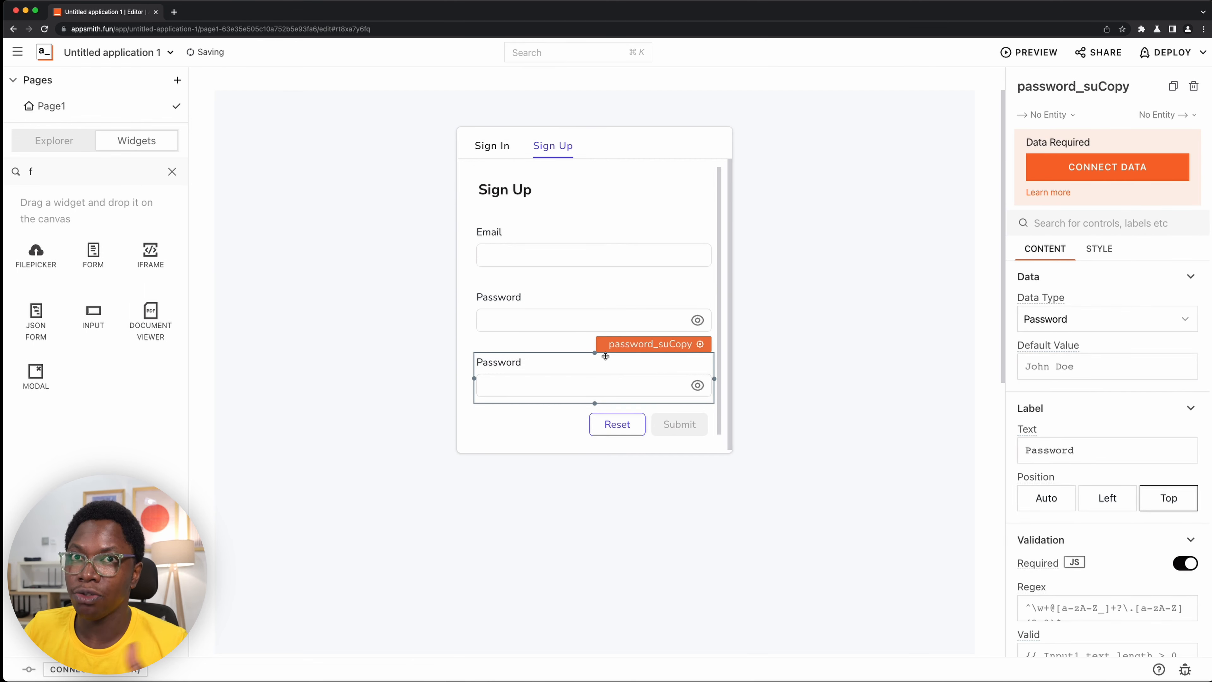
- Rename the duplicated password input to password2_su
click(1129, 85)
click(1132, 82)
key(BackSpace)
key(BackSpace)
key(BackSpace)
key(BackSpace)
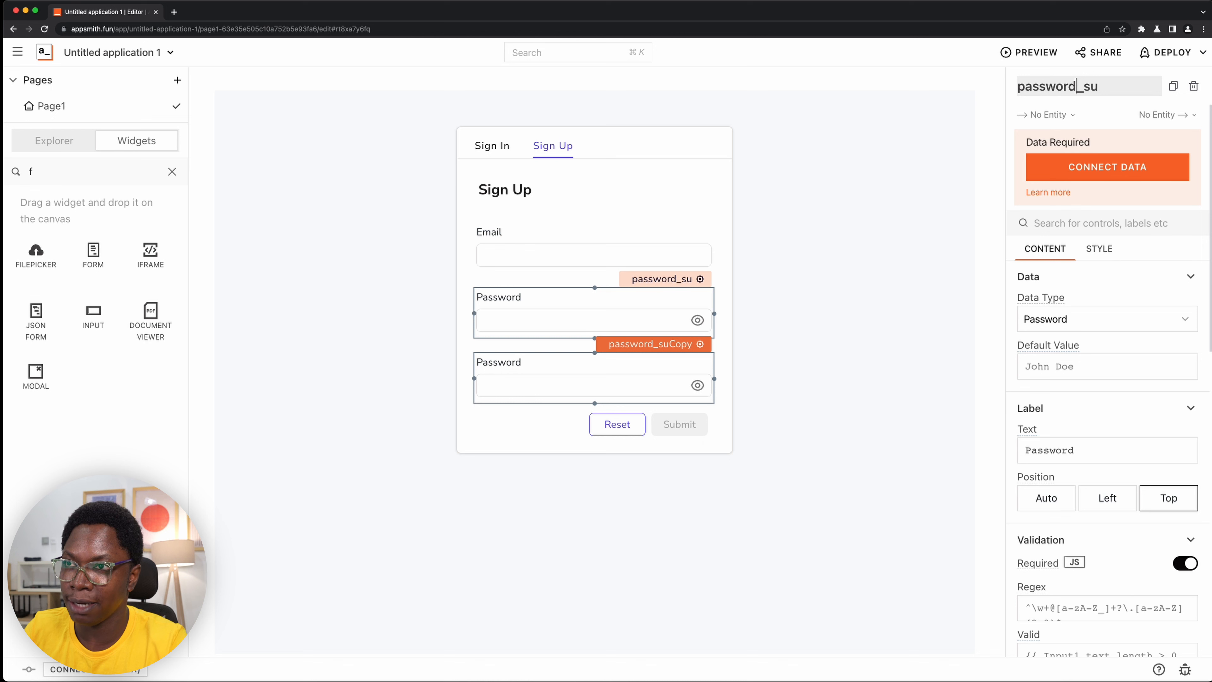
text(2)
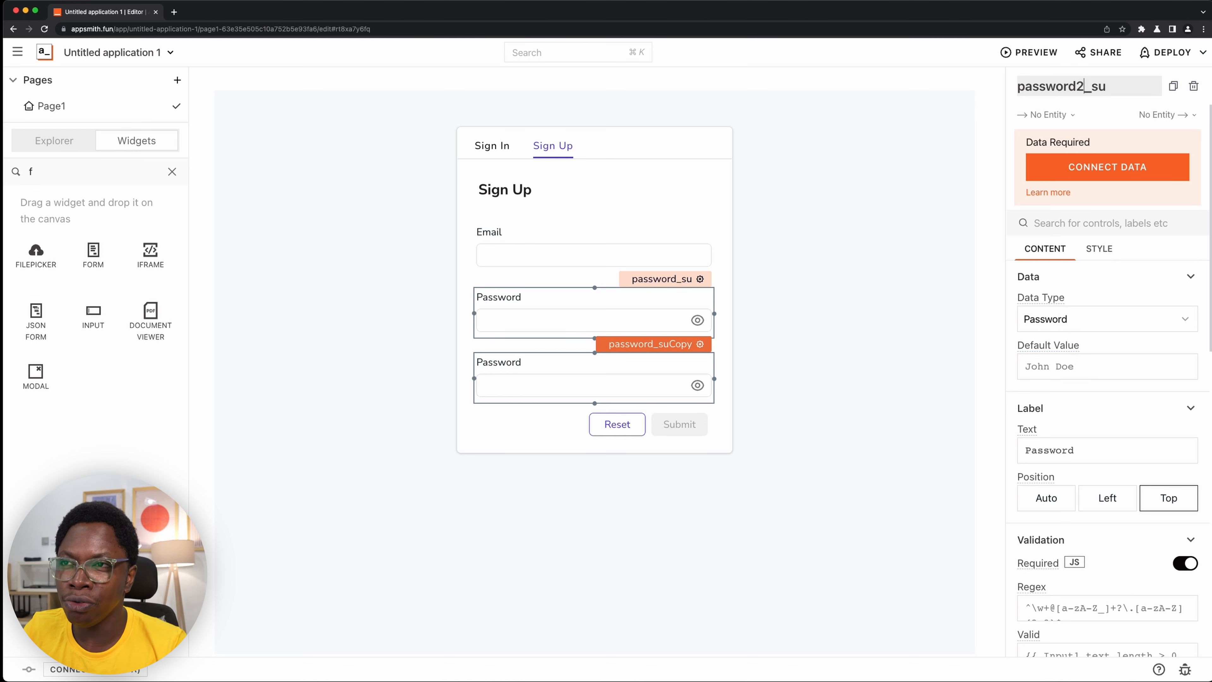
key(Return)
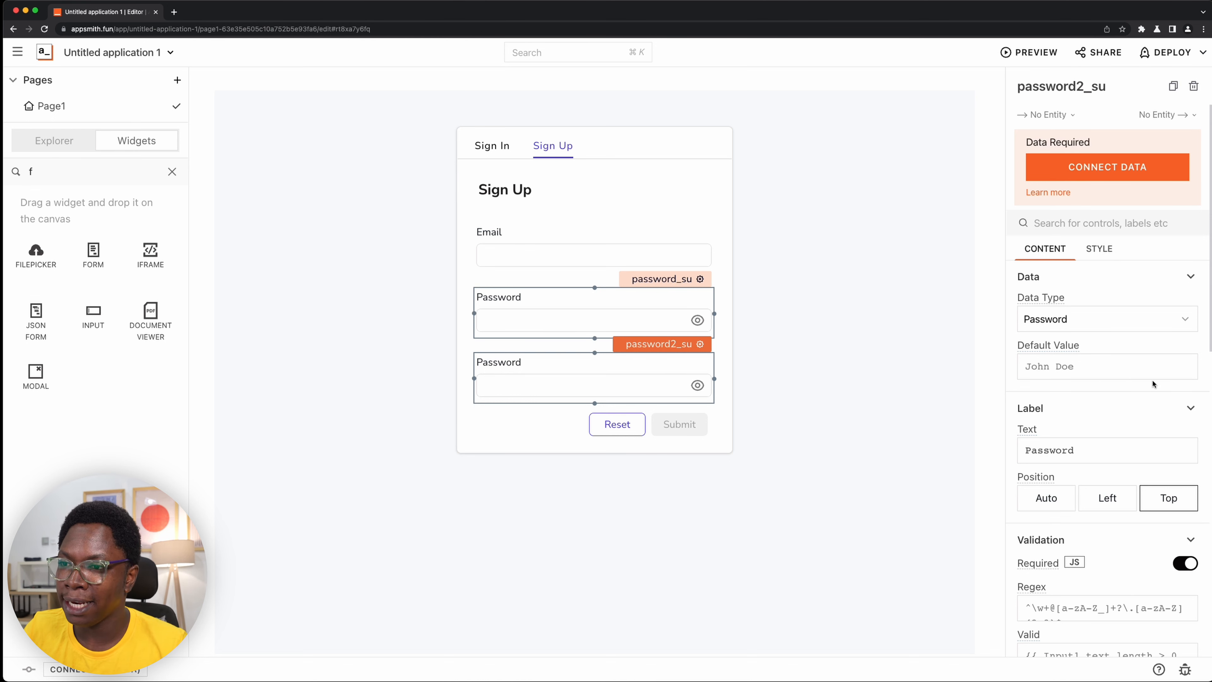
- Change the password2_su input's label text to Password (confirm password) and deselect all widgets
click(1109, 449)
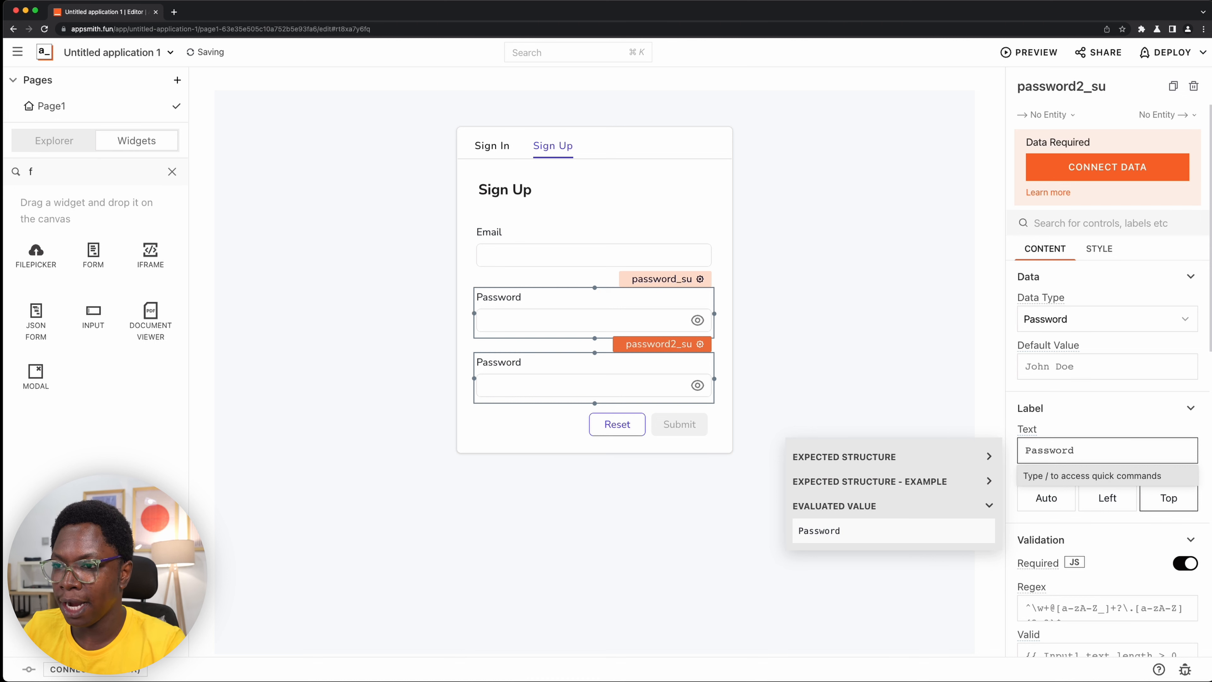
text((con)
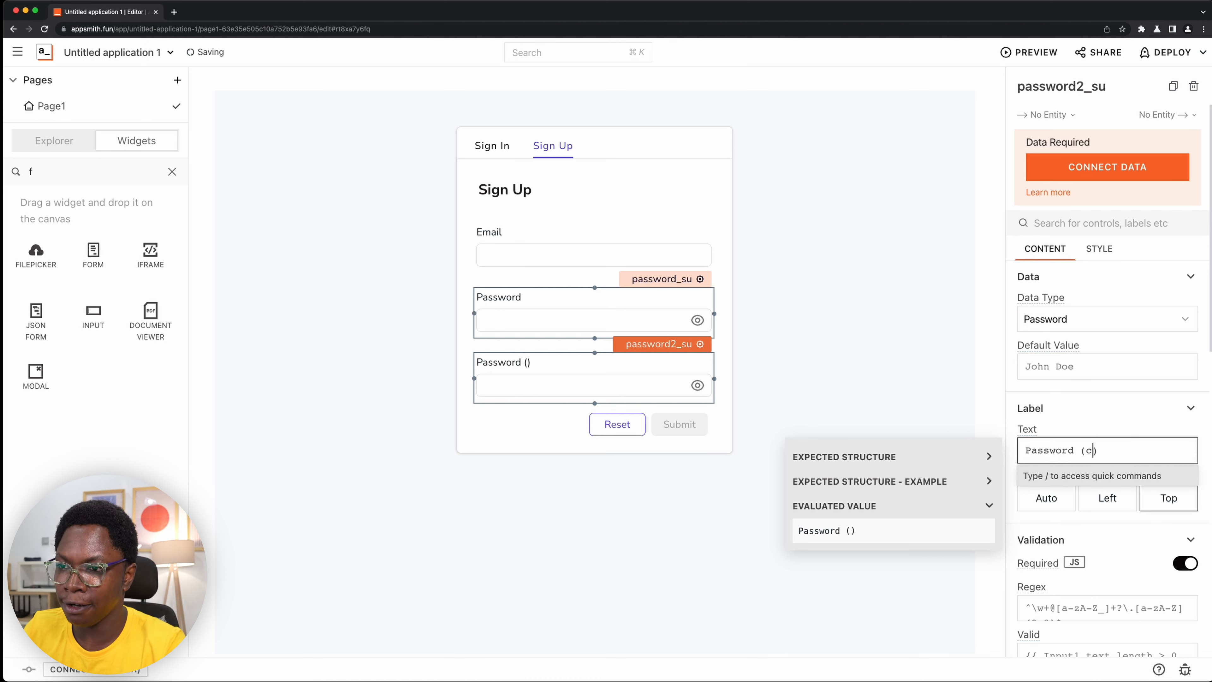
text(firm pass)
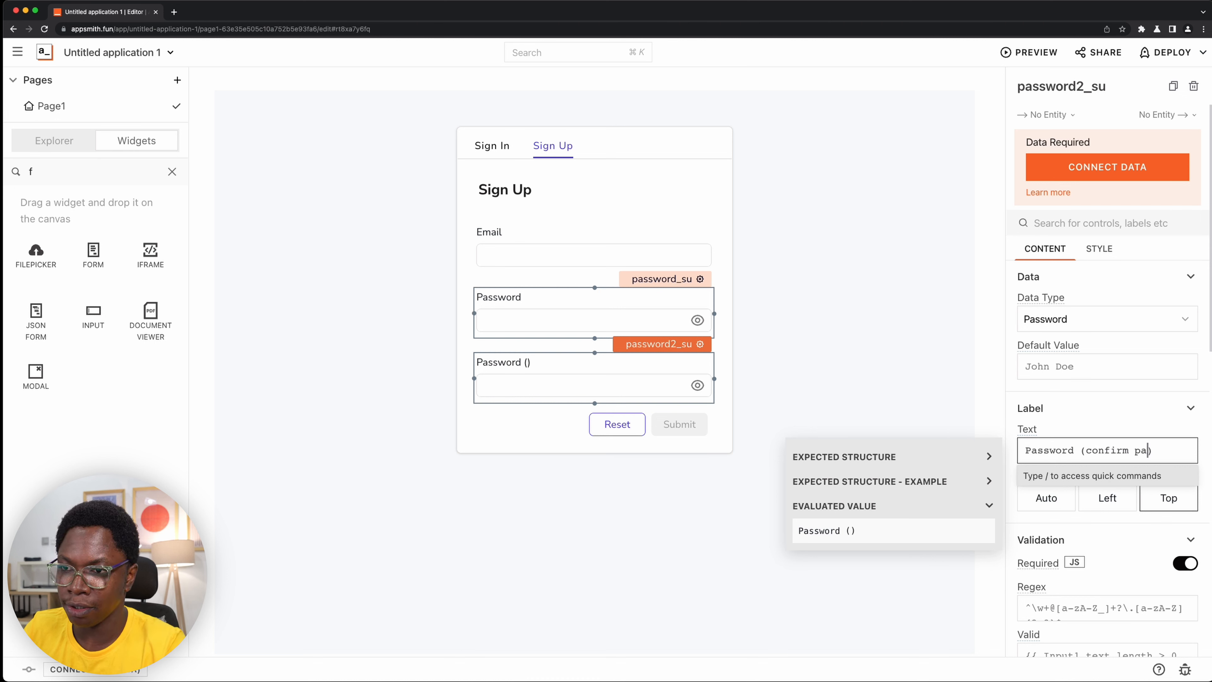
text(word)
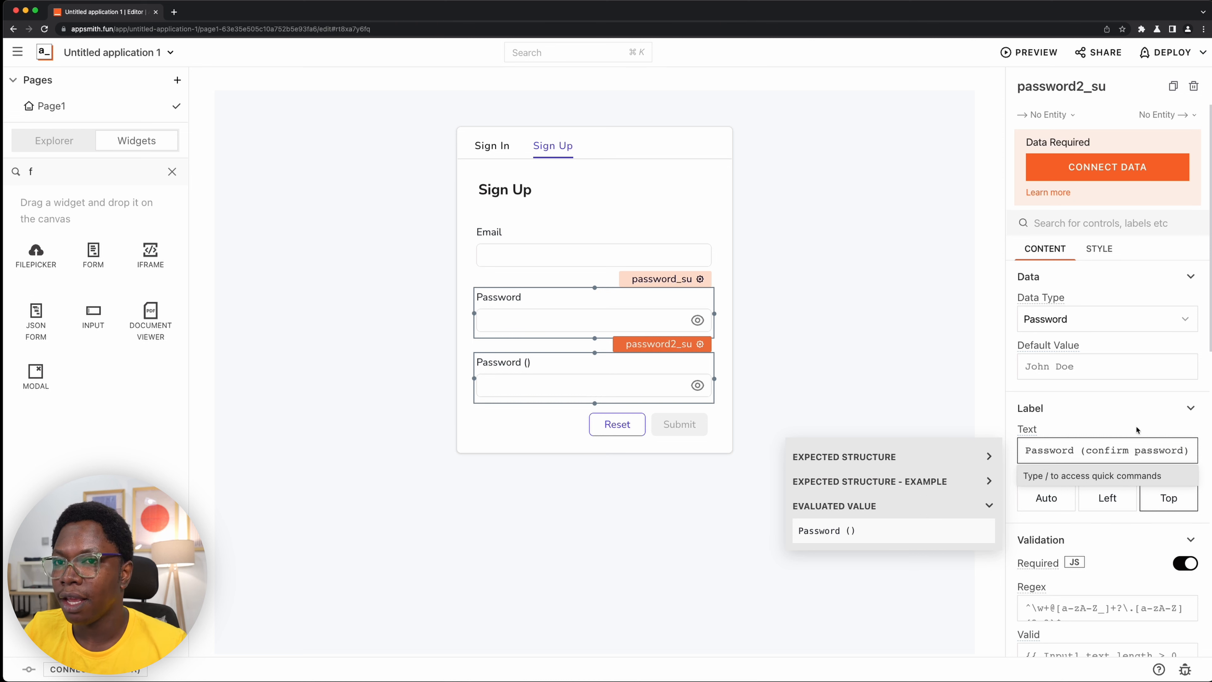
click(524, 422)
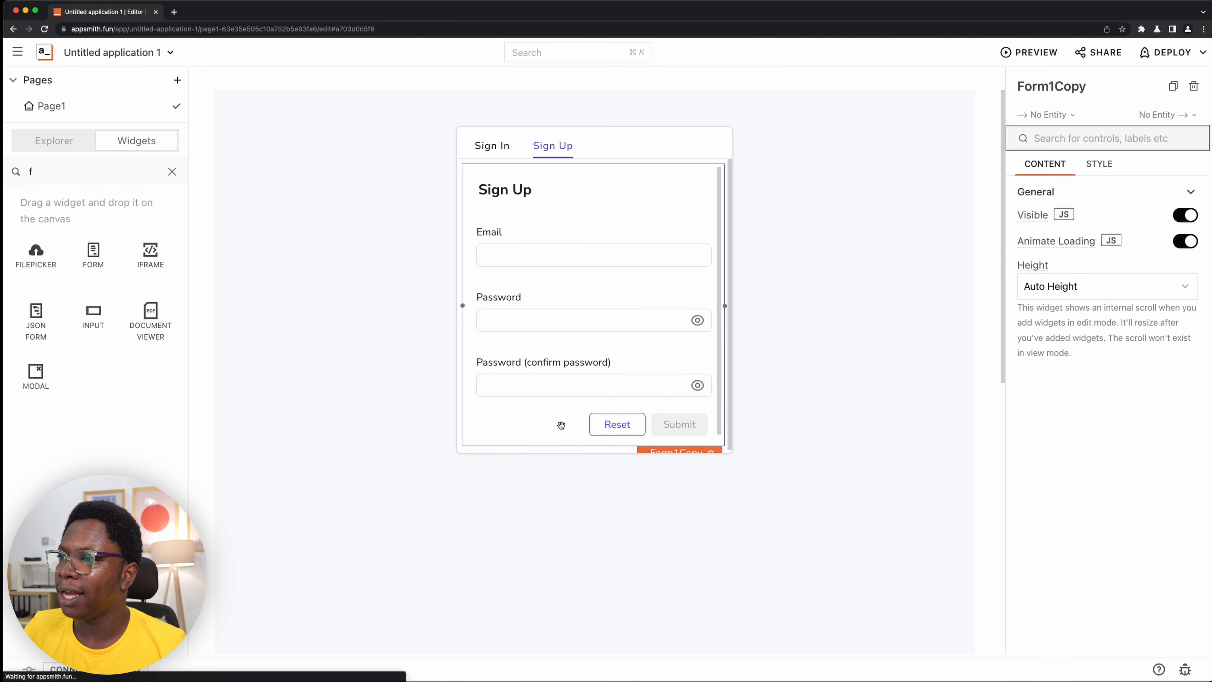
click(934, 315)
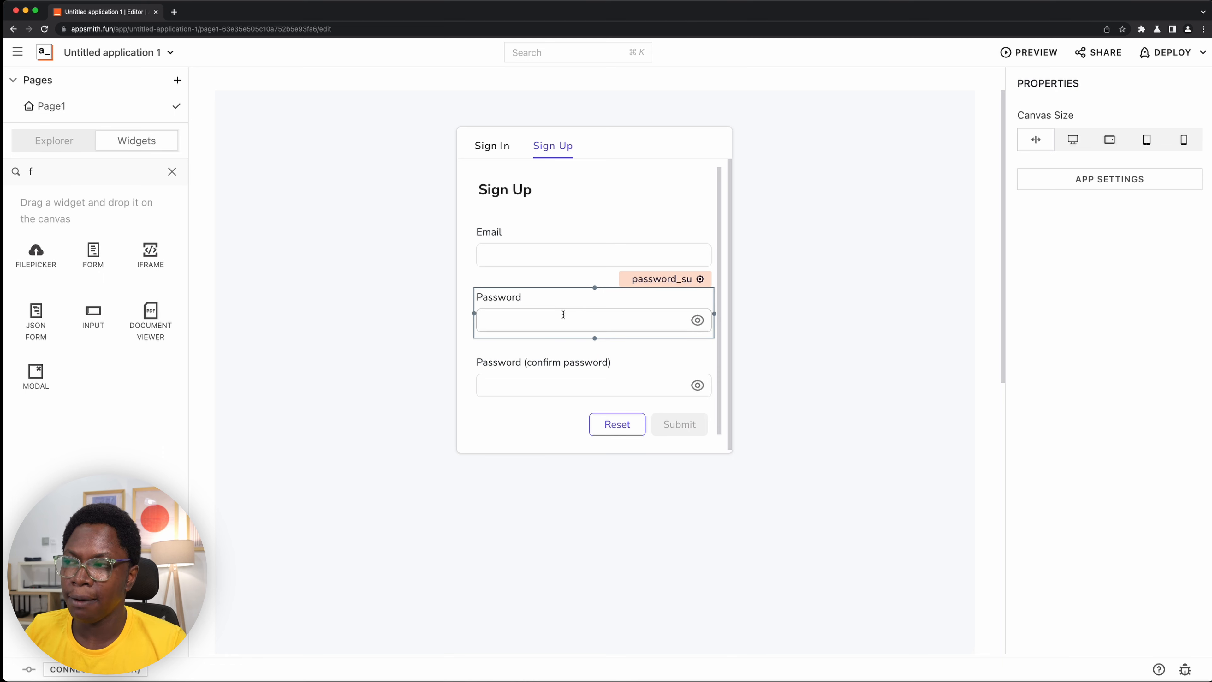
- Start password2_su's Valid validation expression as {{password_su.text === }}, referencing the first Sign Up password input
click(590, 383)
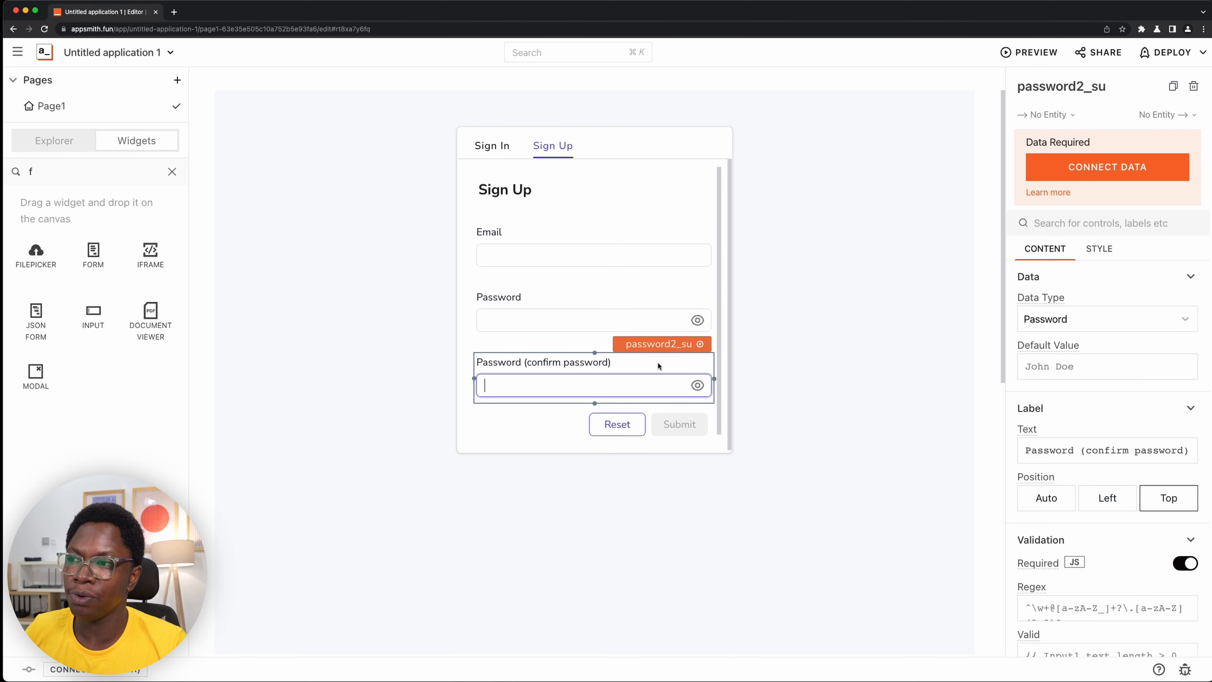
scroll(1124, 326, down, 9)
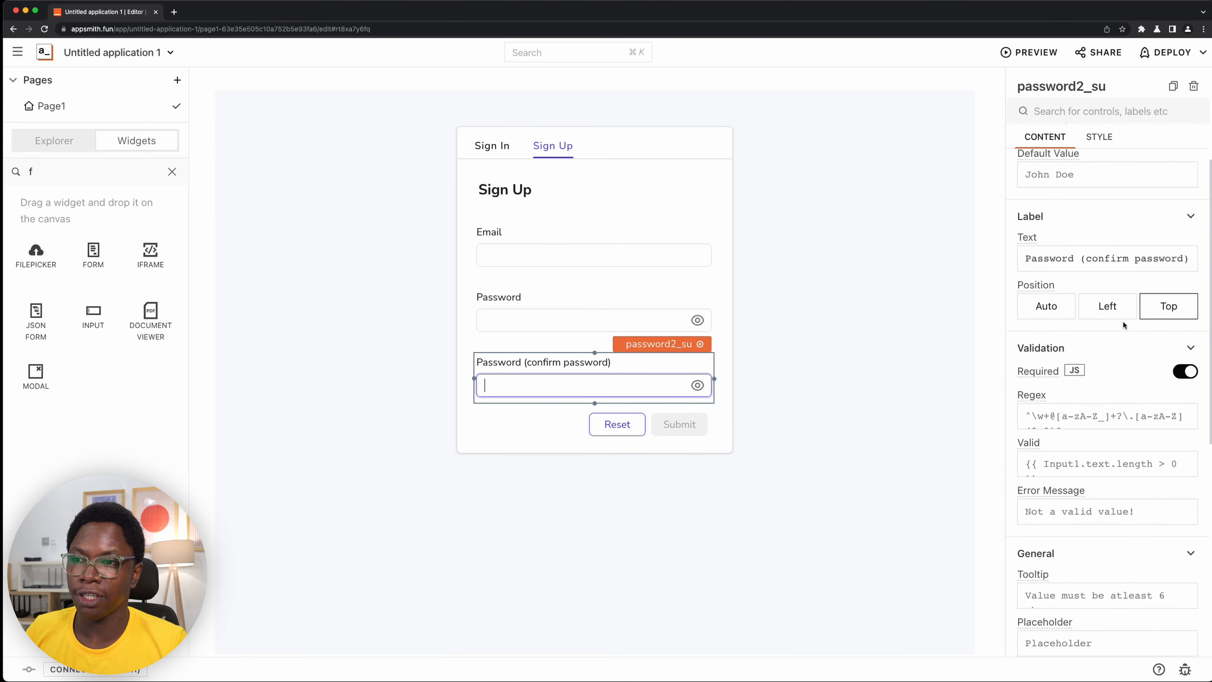
scroll(1124, 326, up, 3)
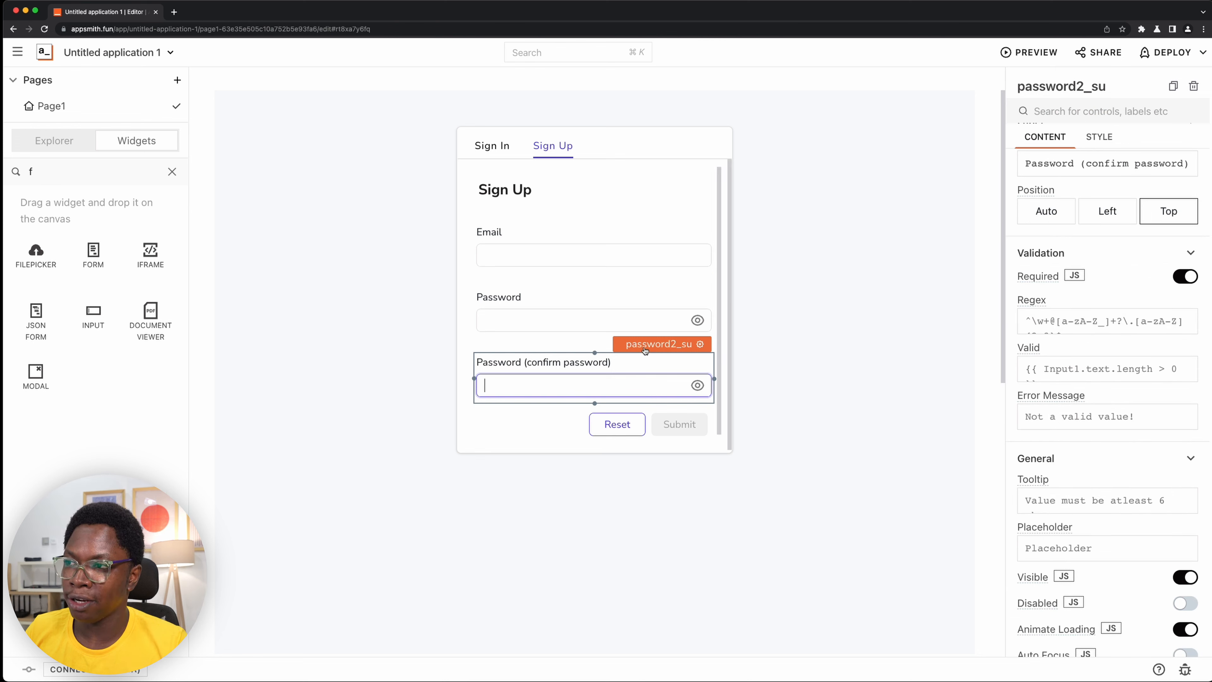
scroll(1121, 310, down, 1)
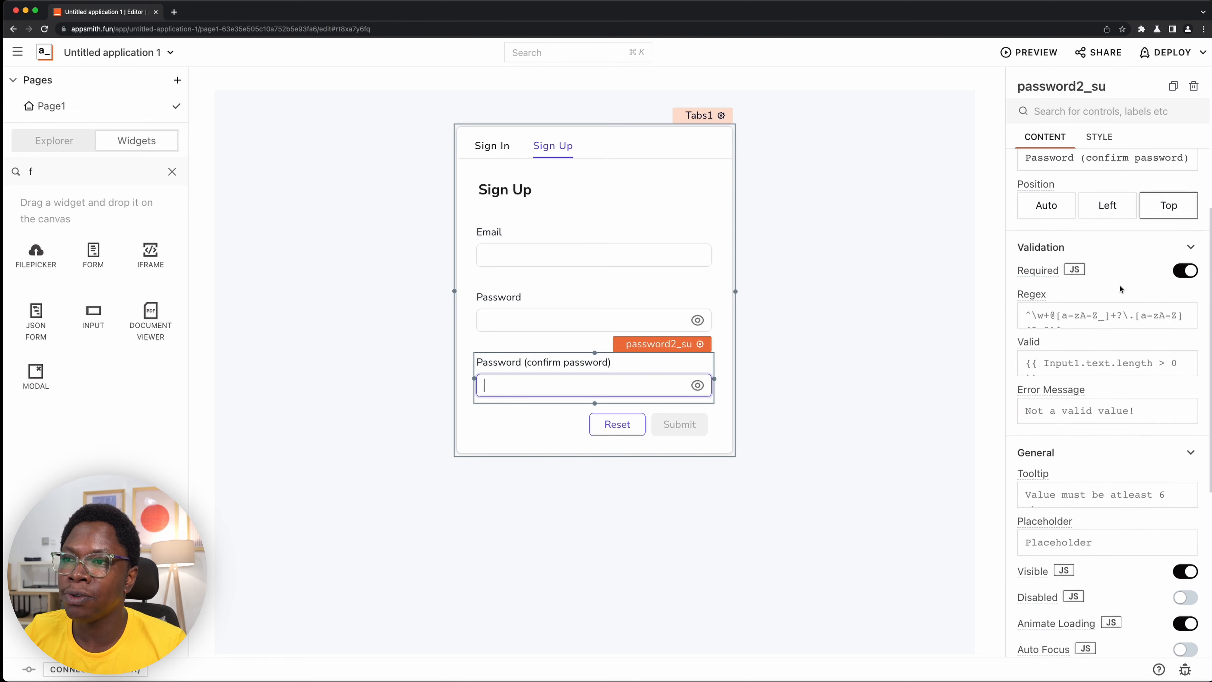
click(1077, 344)
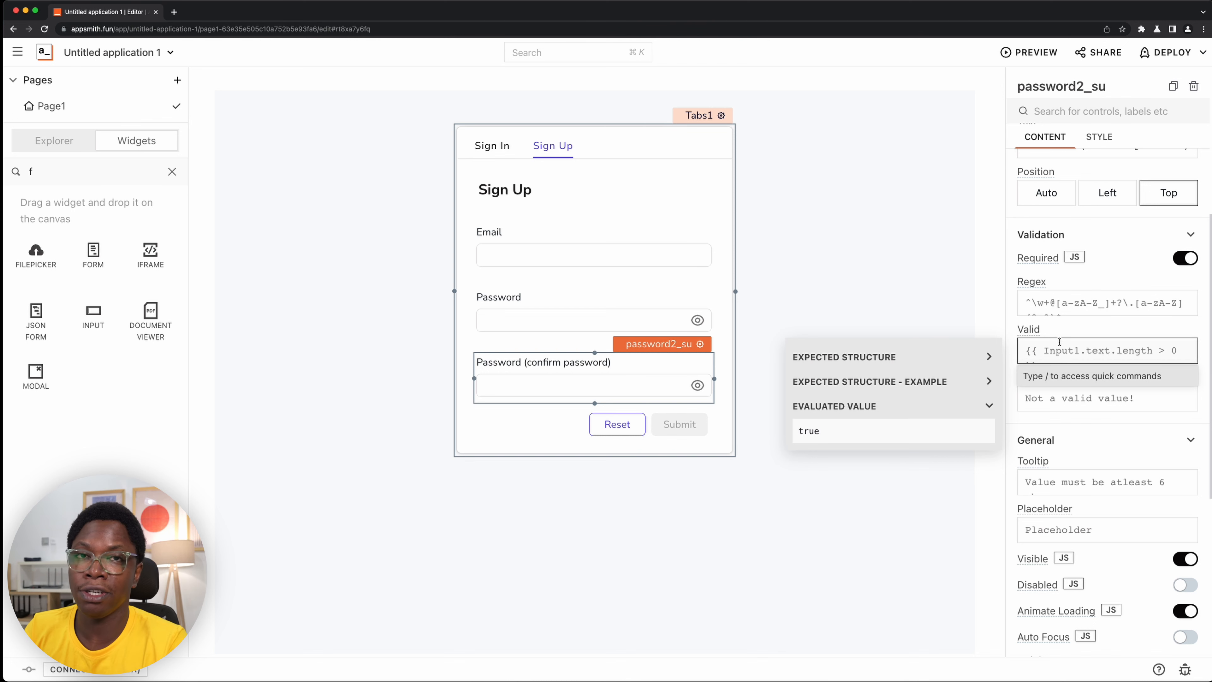
key(super+a)
text({{)
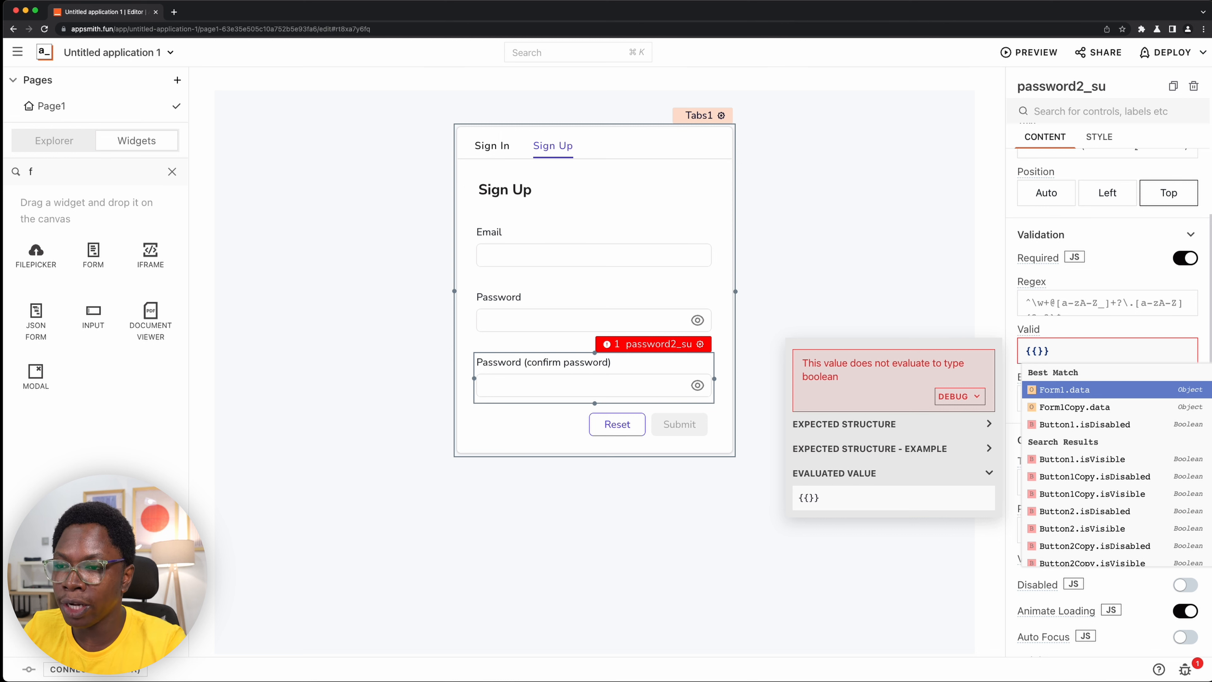
text(pa)
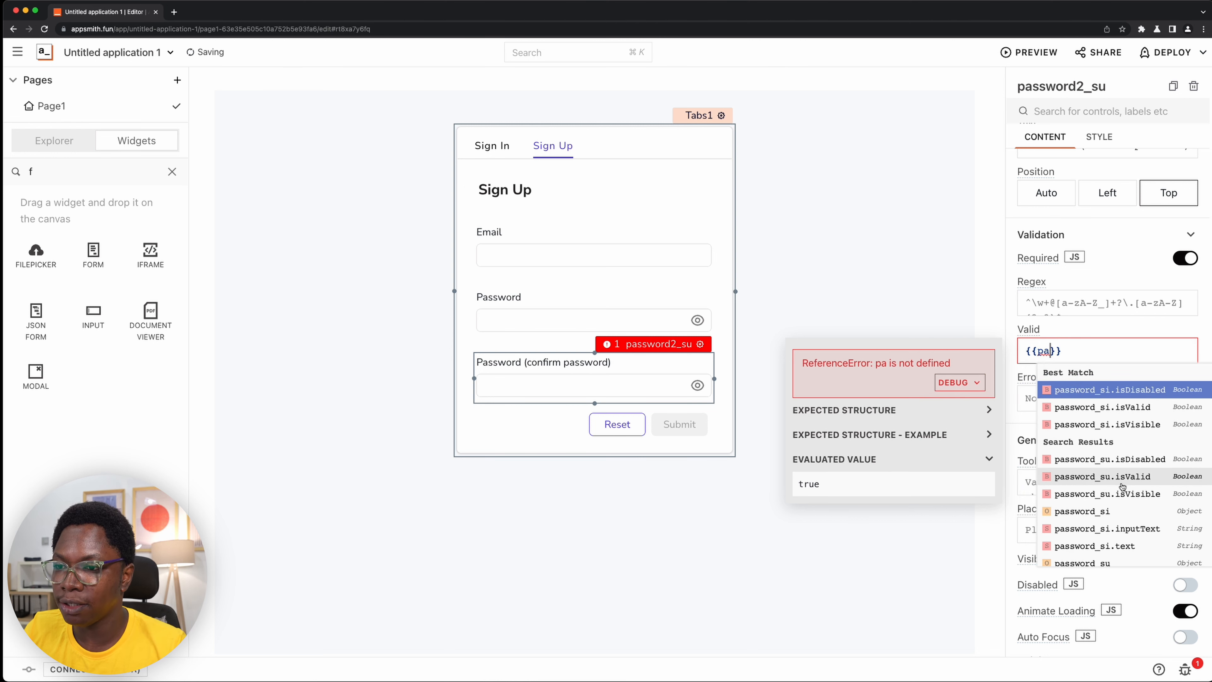
click(1116, 552)
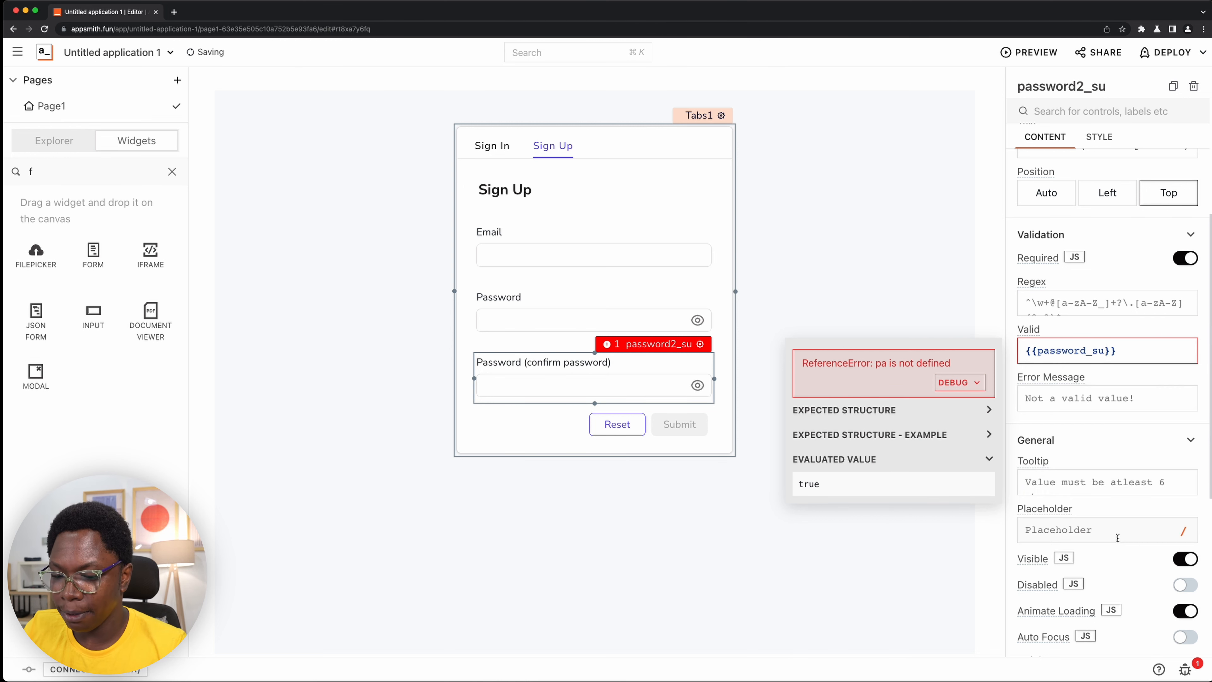
text(.text )
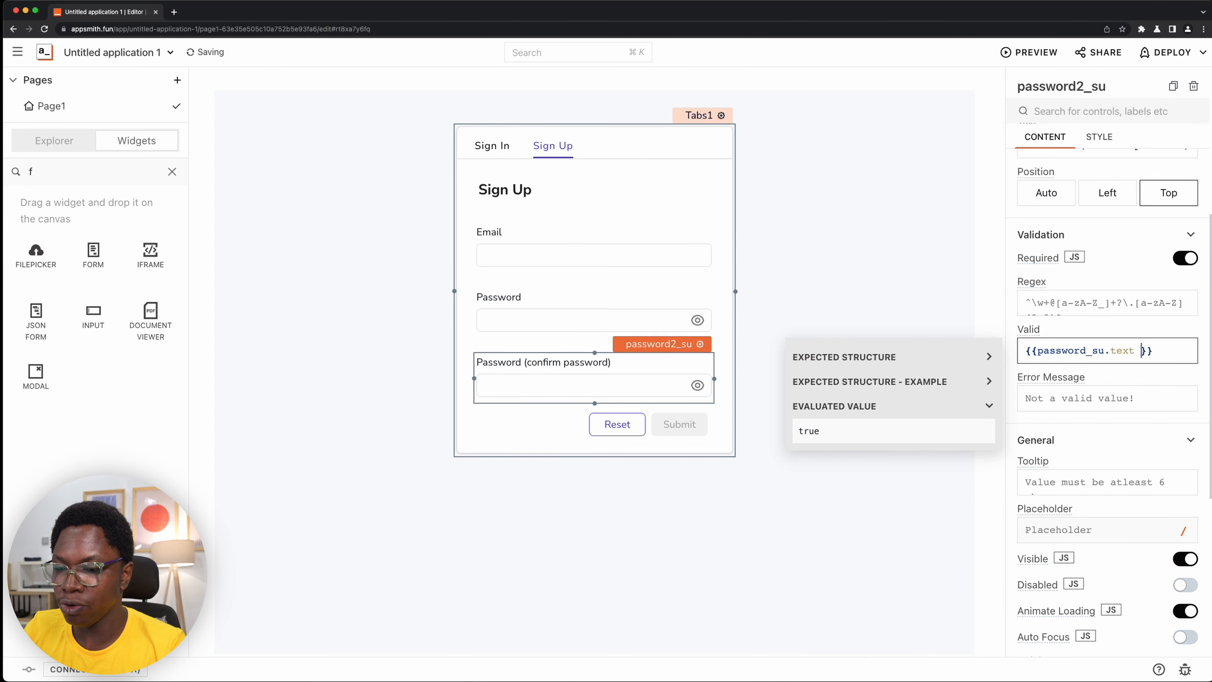
text(===)
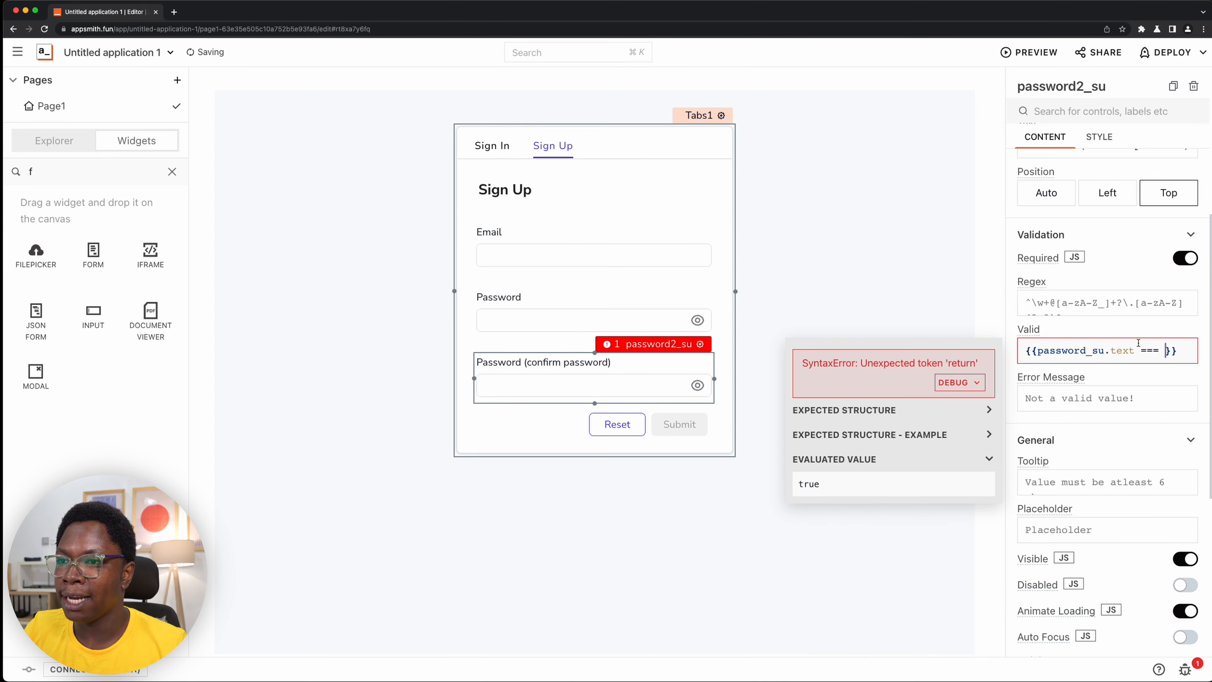
- Complete password2_su's Valid expression by adding password2_su.text after the === operator
drag(1134, 350, 1038, 354)
key(super+c)
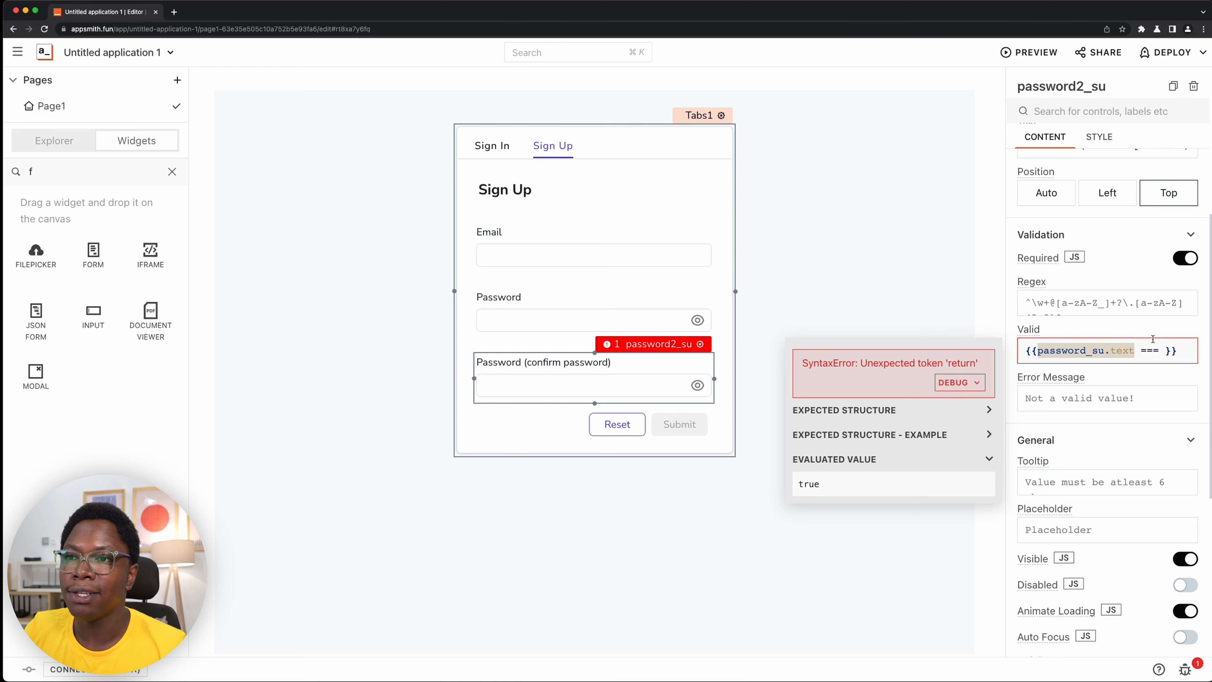
click(1160, 351)
key(super+v)
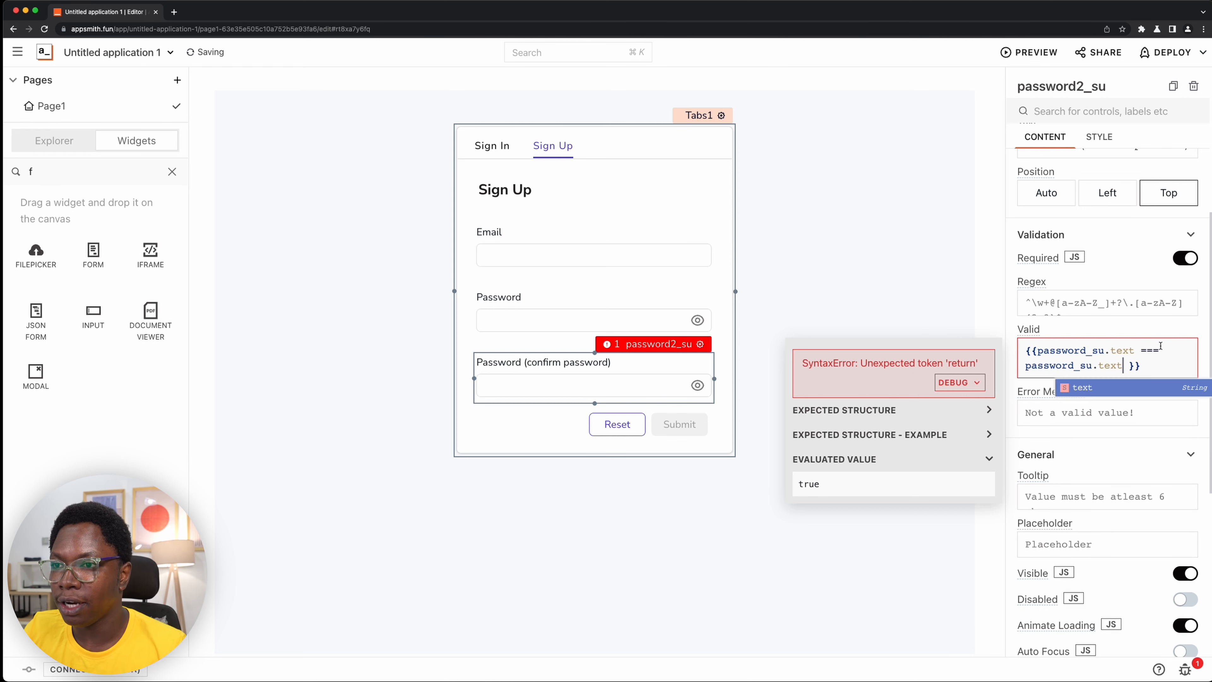
click(1074, 365)
text(3)
key(BackSpace)
text(2)
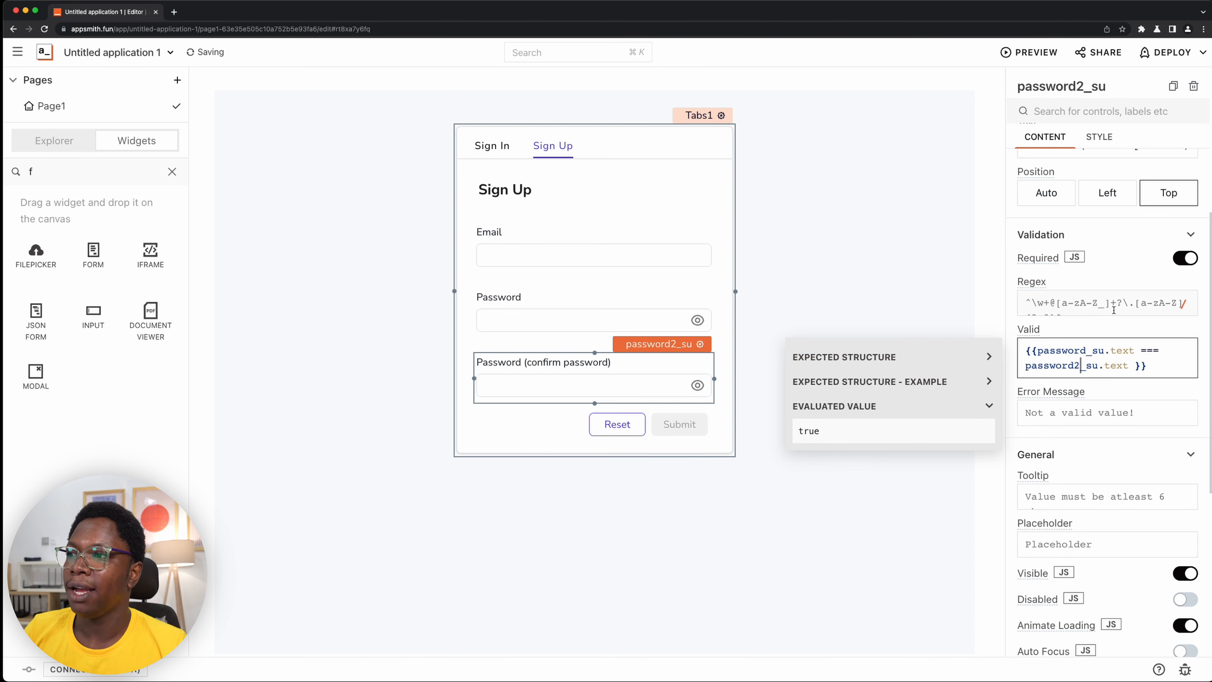
- Fill in the Sign Up form's Email field with a test e-mail and its Password field with a test password
click(590, 319)
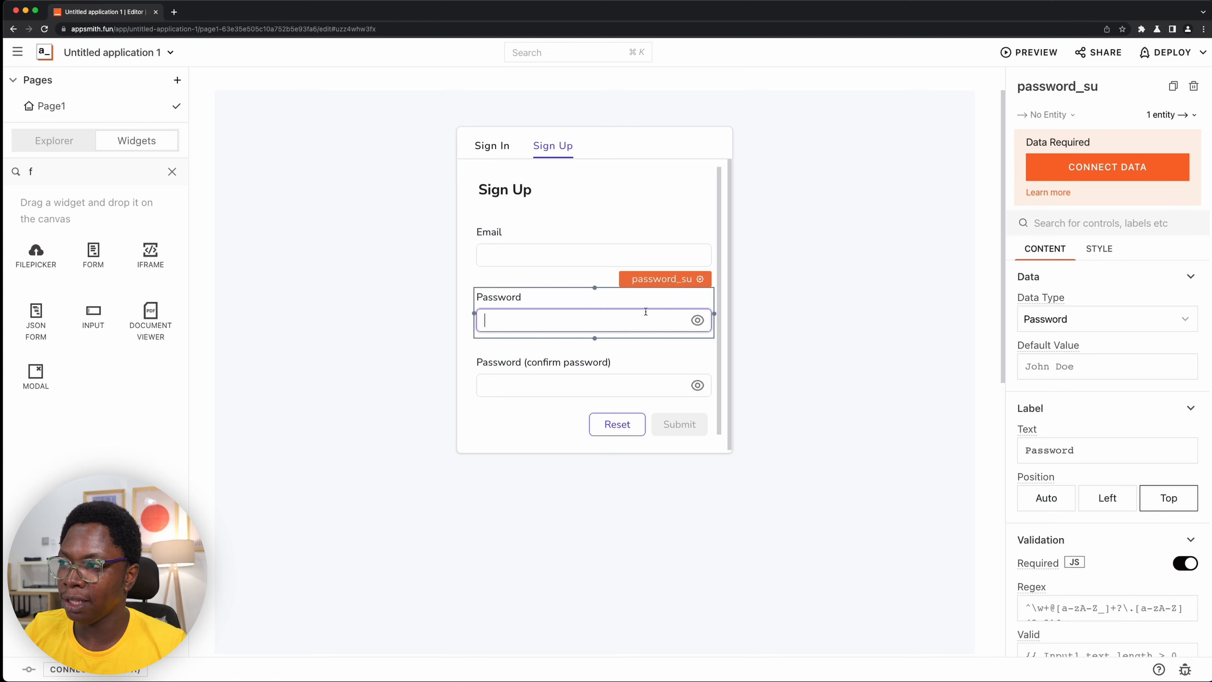
click(624, 257)
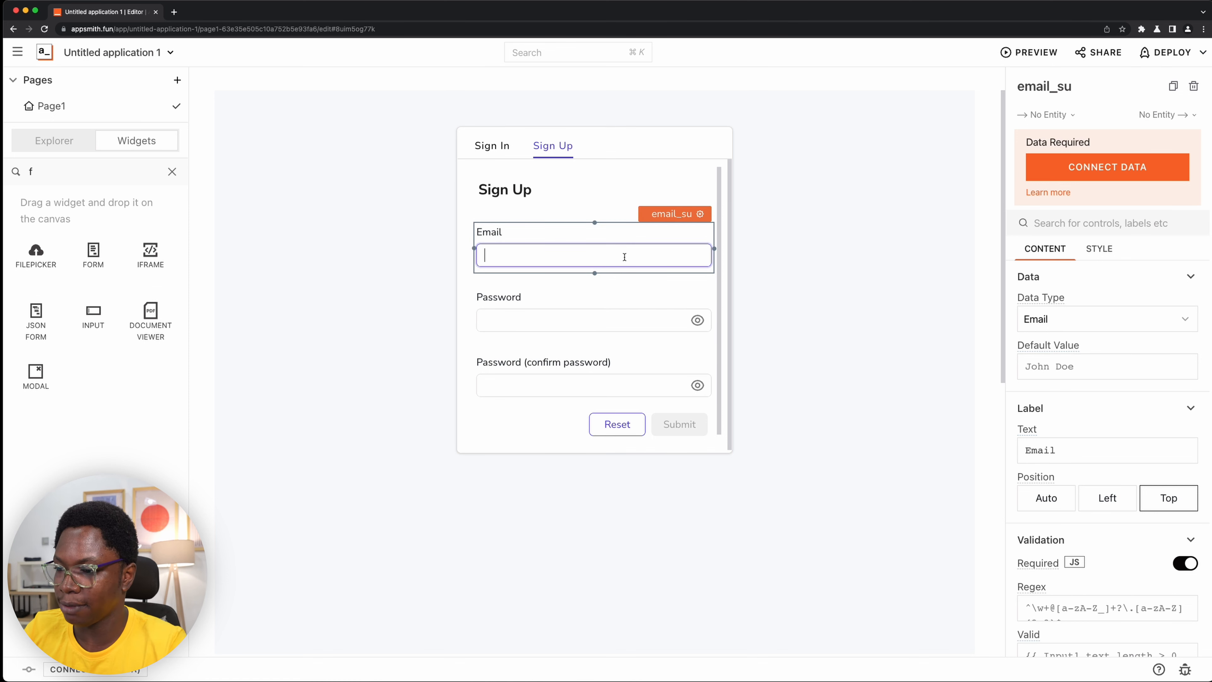
text(abc@)
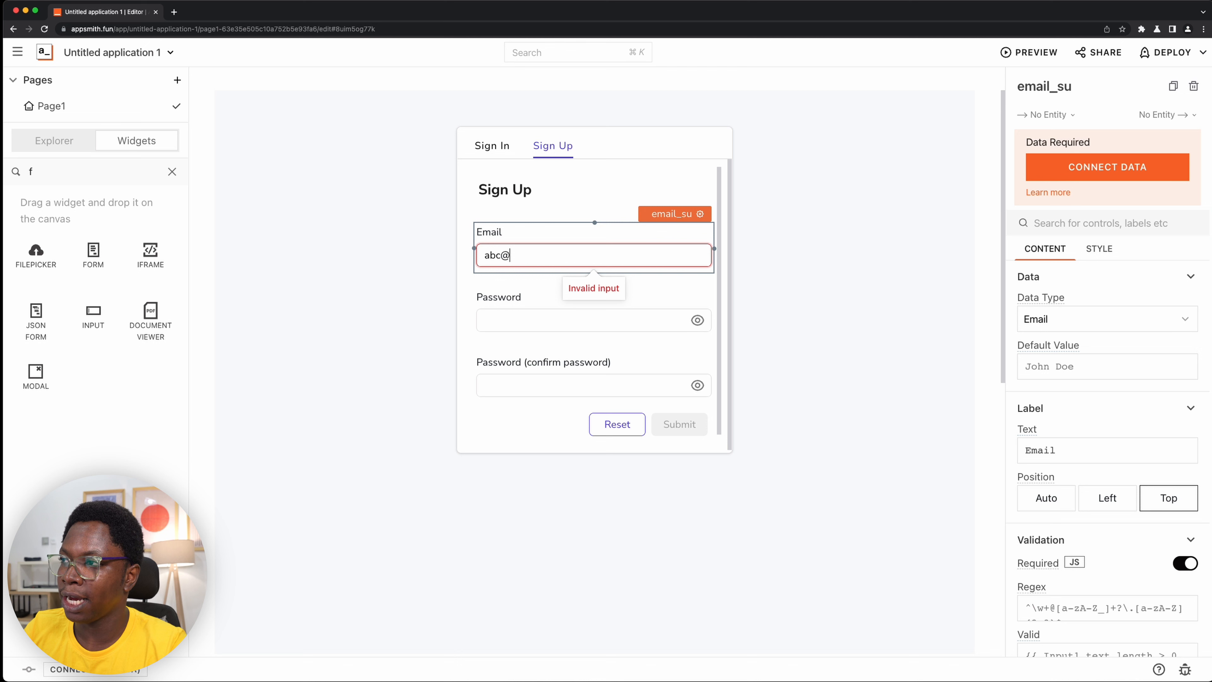
text(gmail.com)
click(593, 320)
text(123)
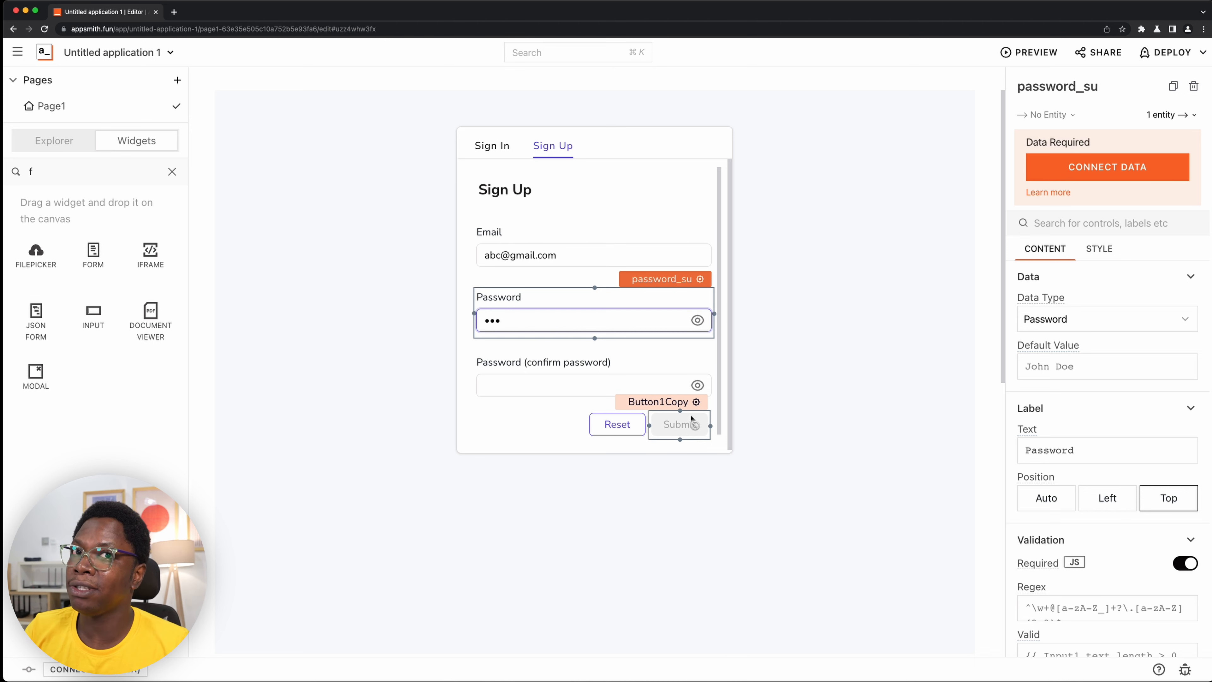
- Test the confirm password field with a non-matching and a matching password, deselect the widgets, and show the Sign In form
click(620, 381)
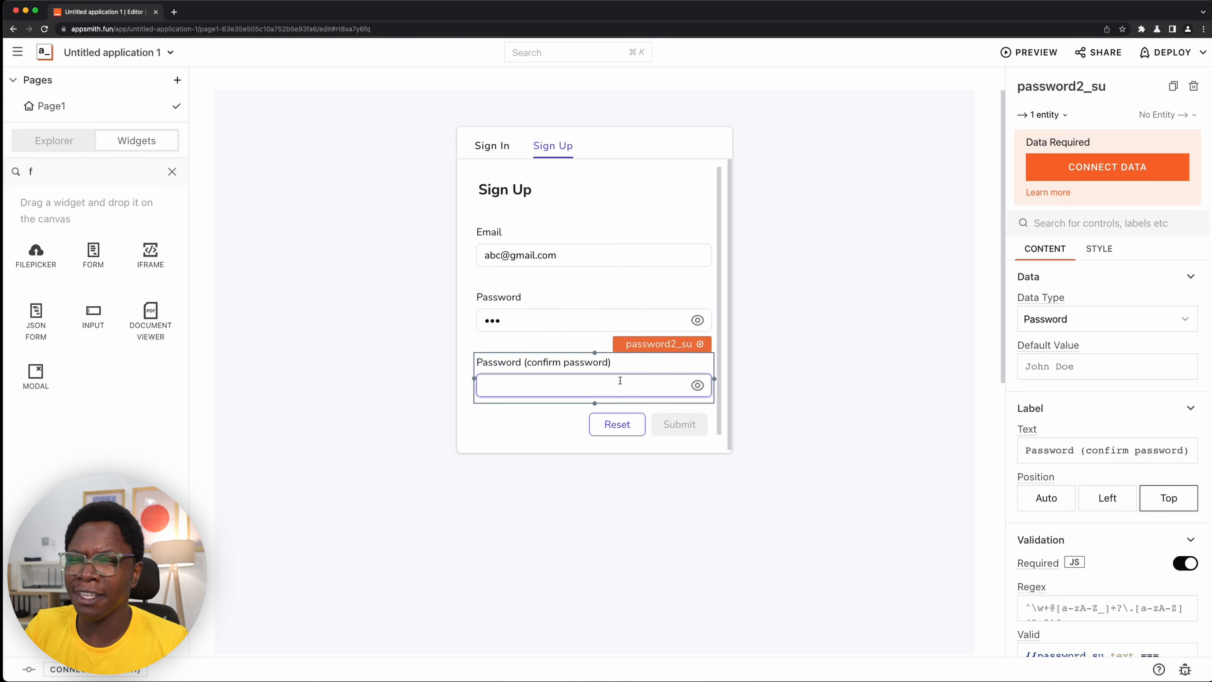
text(abc)
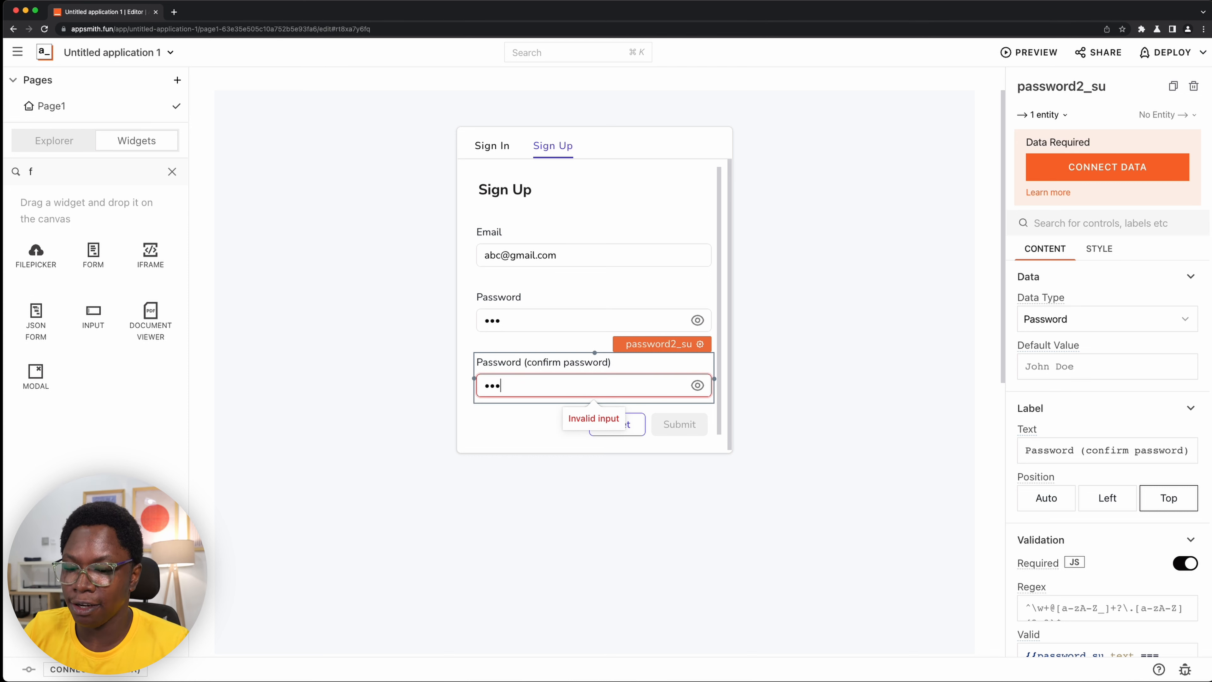
key(BackSpace)
key(BackSpace)
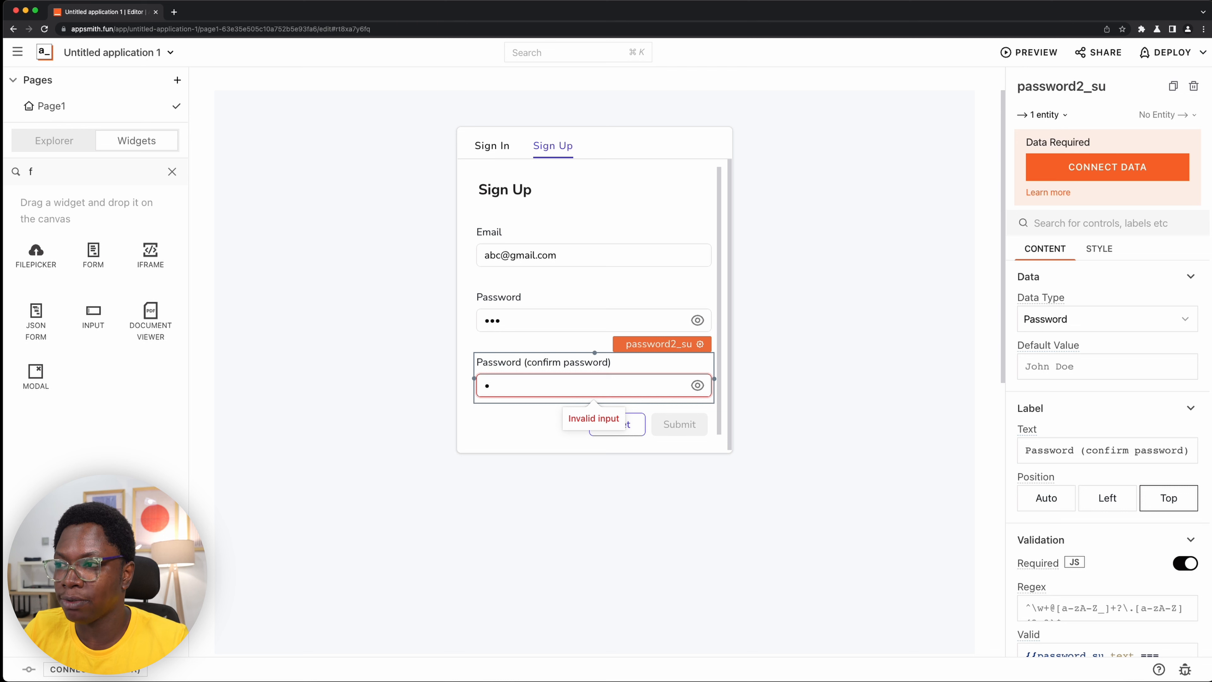
text(bc)
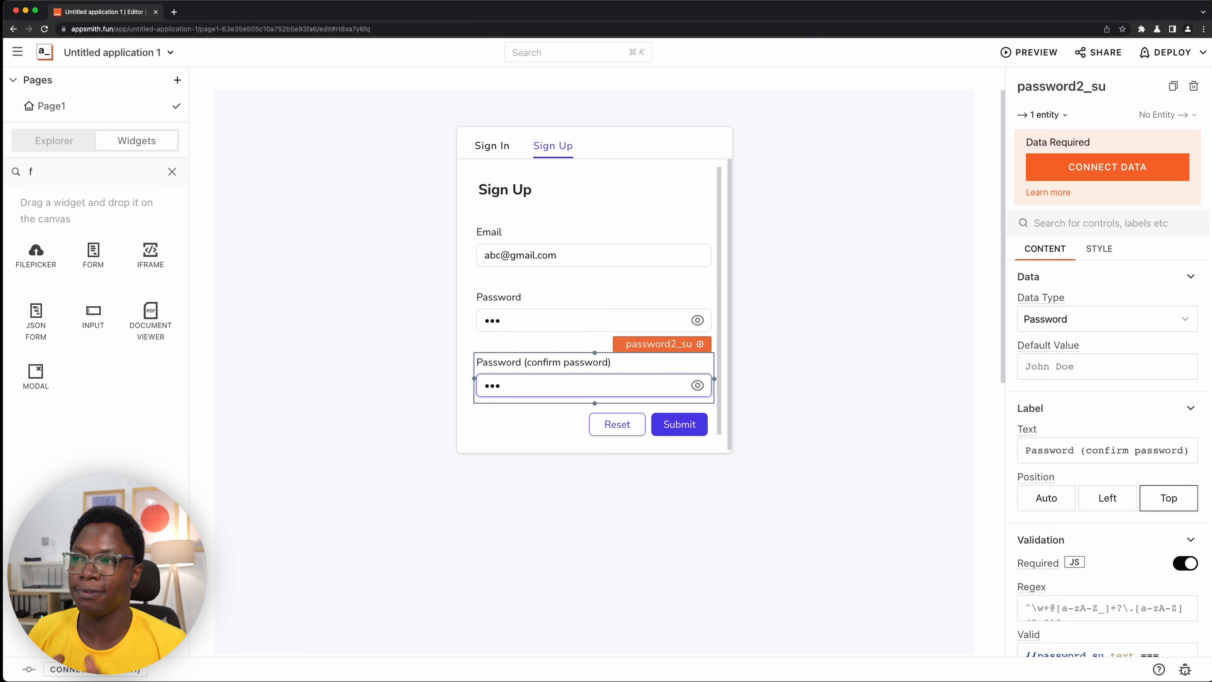
click(839, 344)
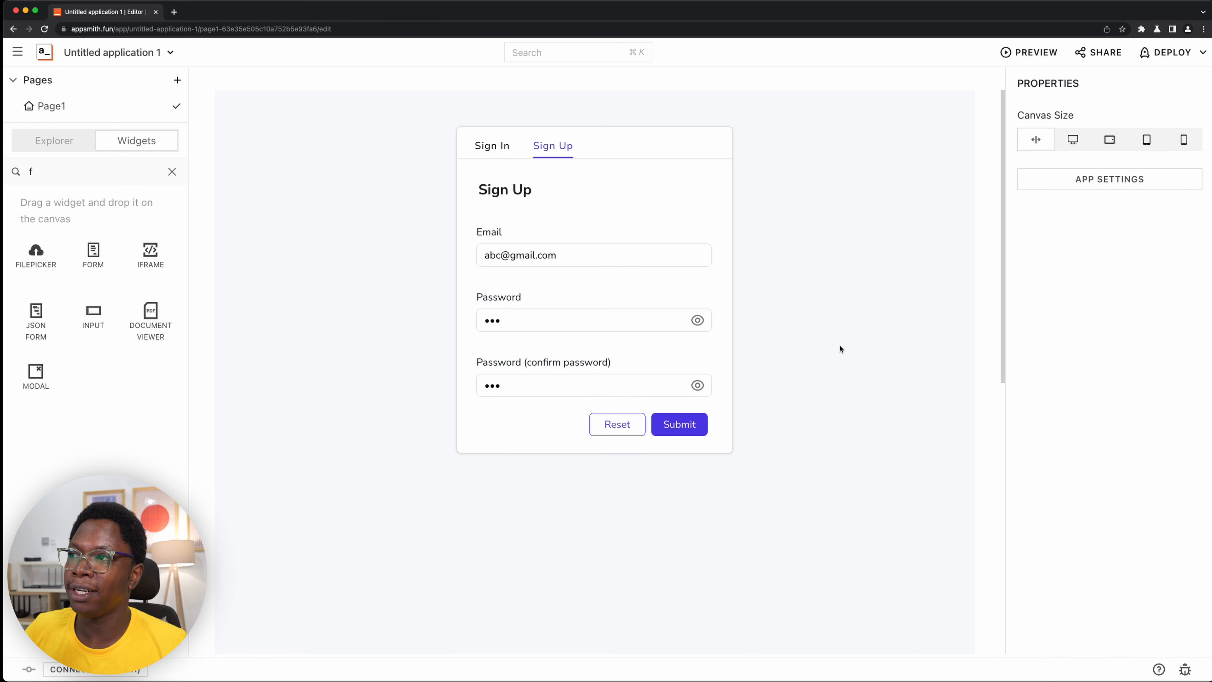
click(497, 146)
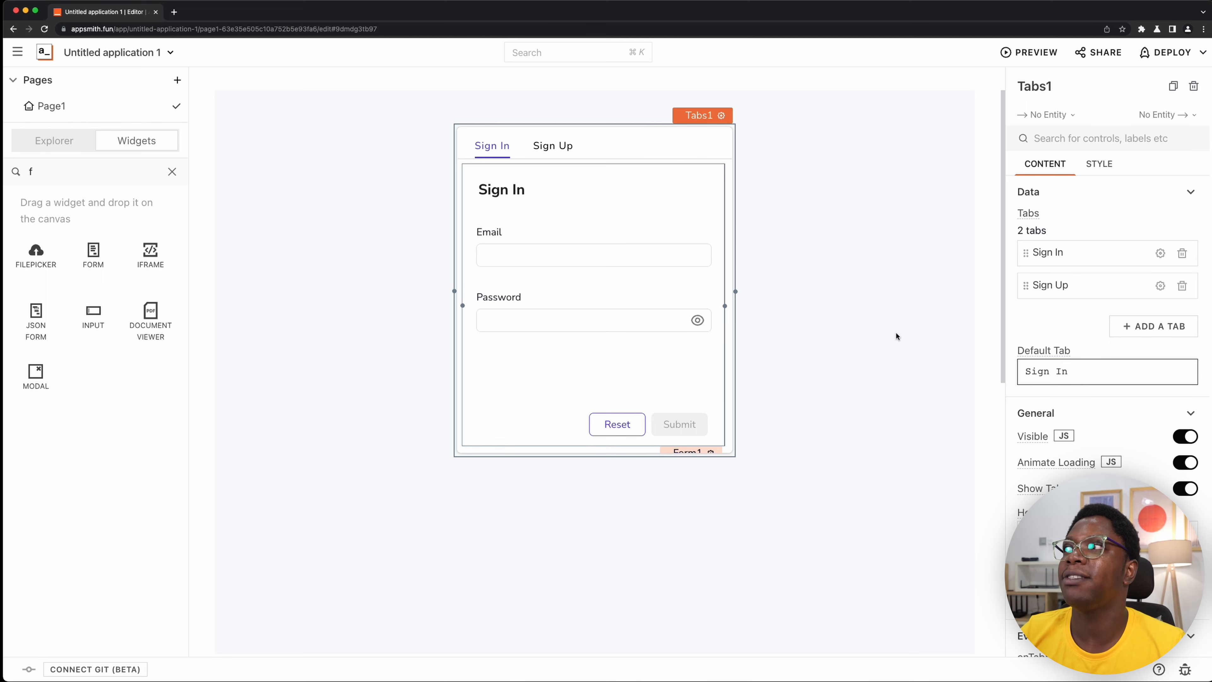
- Review the bcryptjs package page on npmjs.com in a new browser tab, and close that tab
click(175, 13)
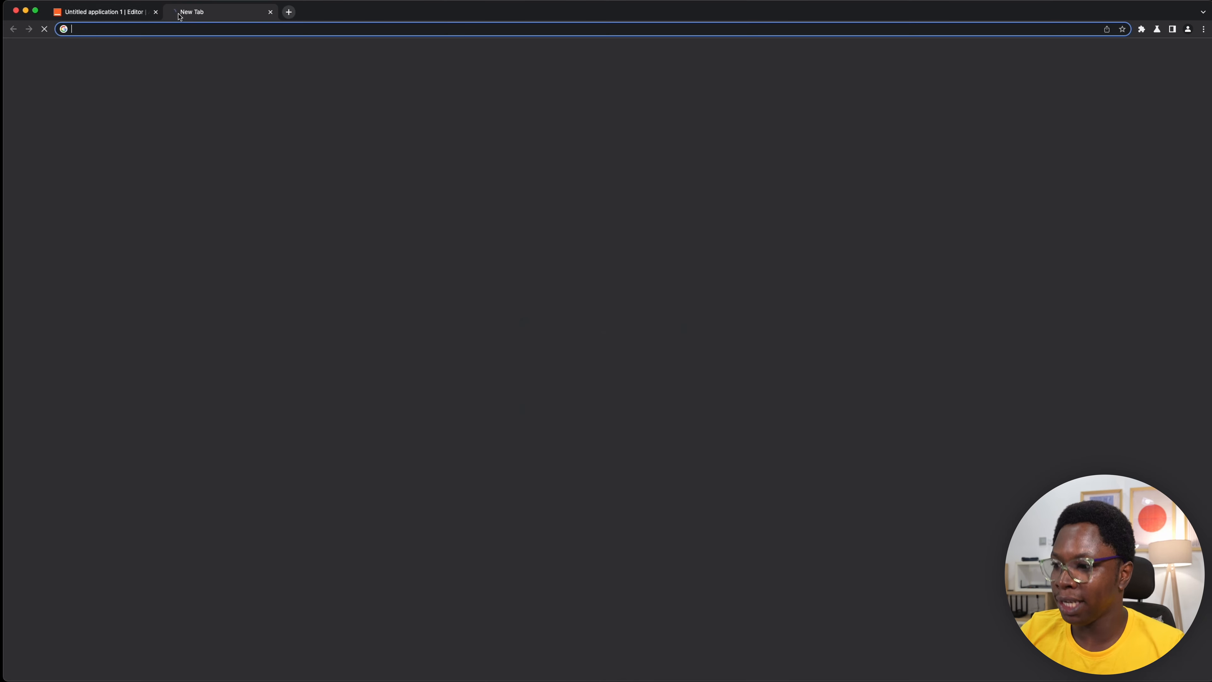
key(Return)
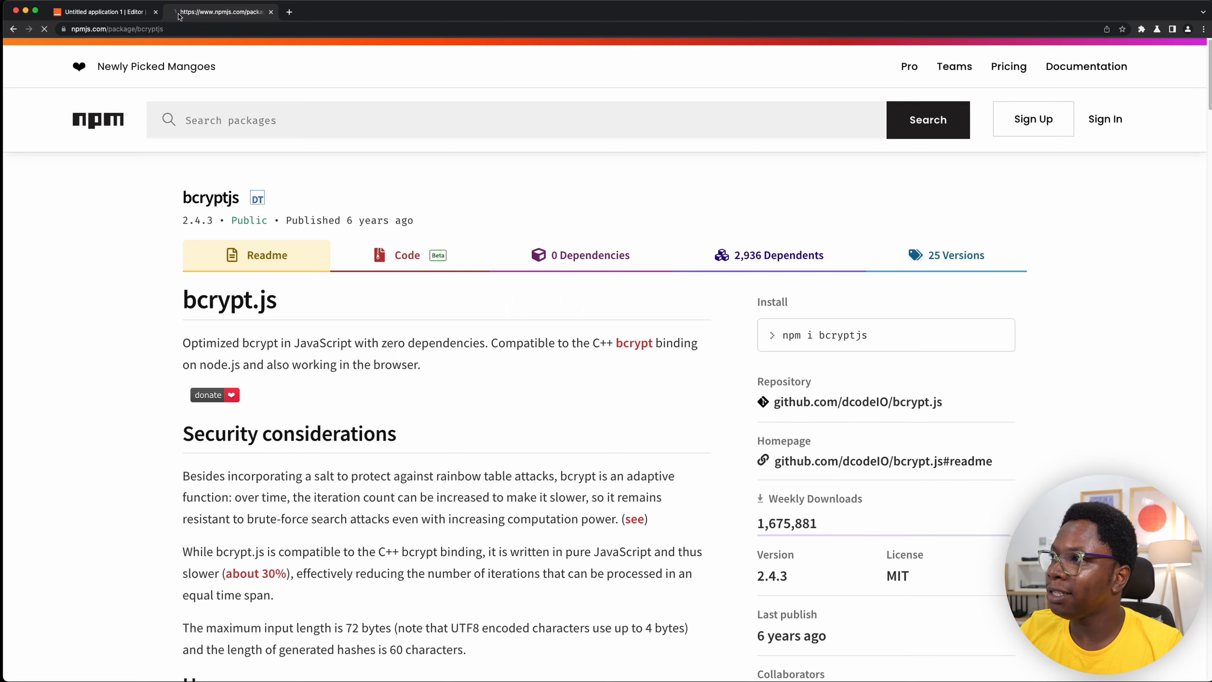
scroll(100, 298, down, 2)
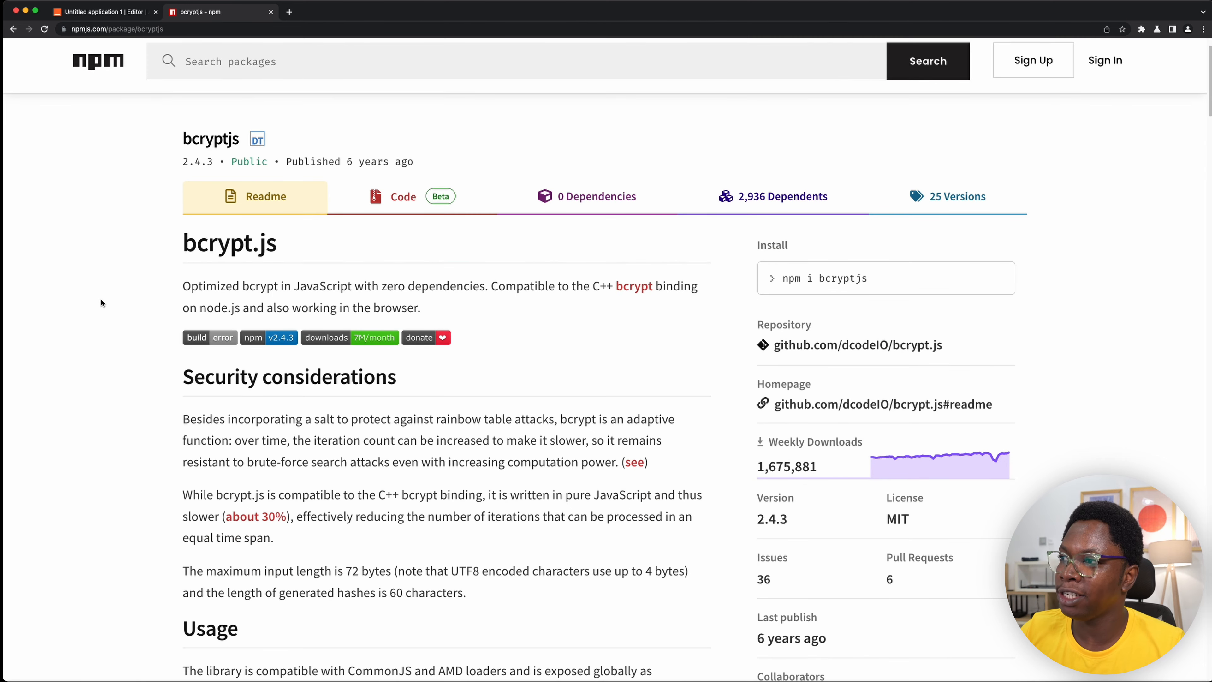
scroll(103, 295, down, 5)
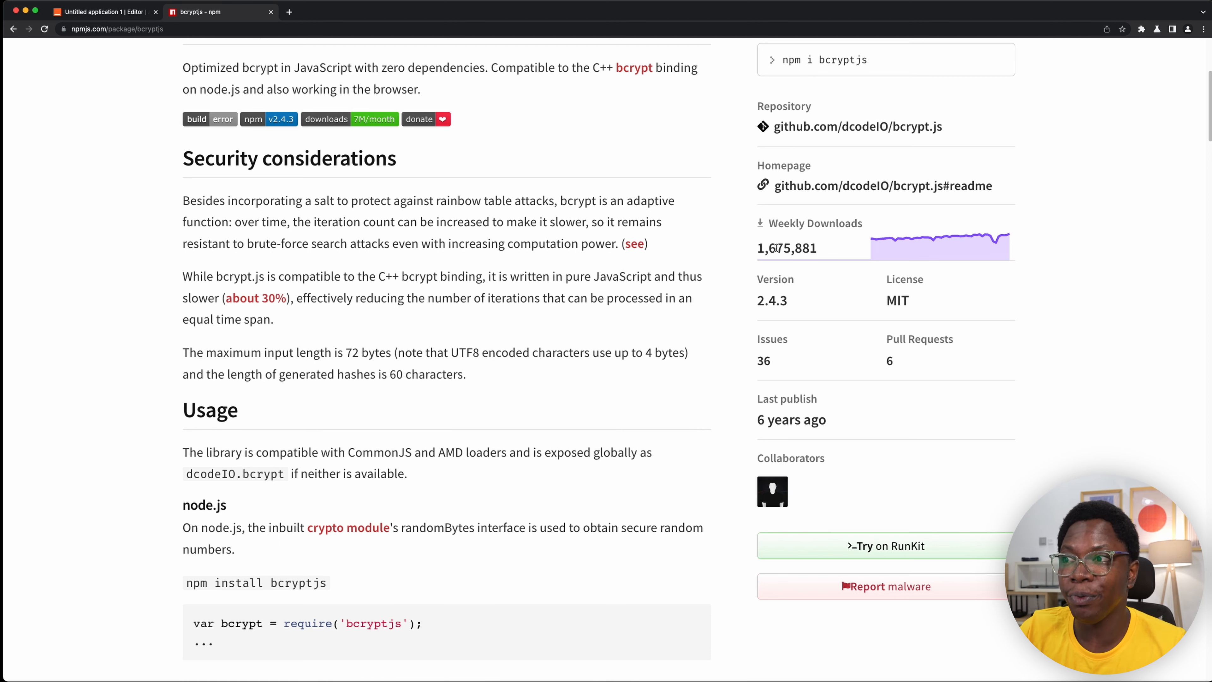
scroll(706, 277, up, 6)
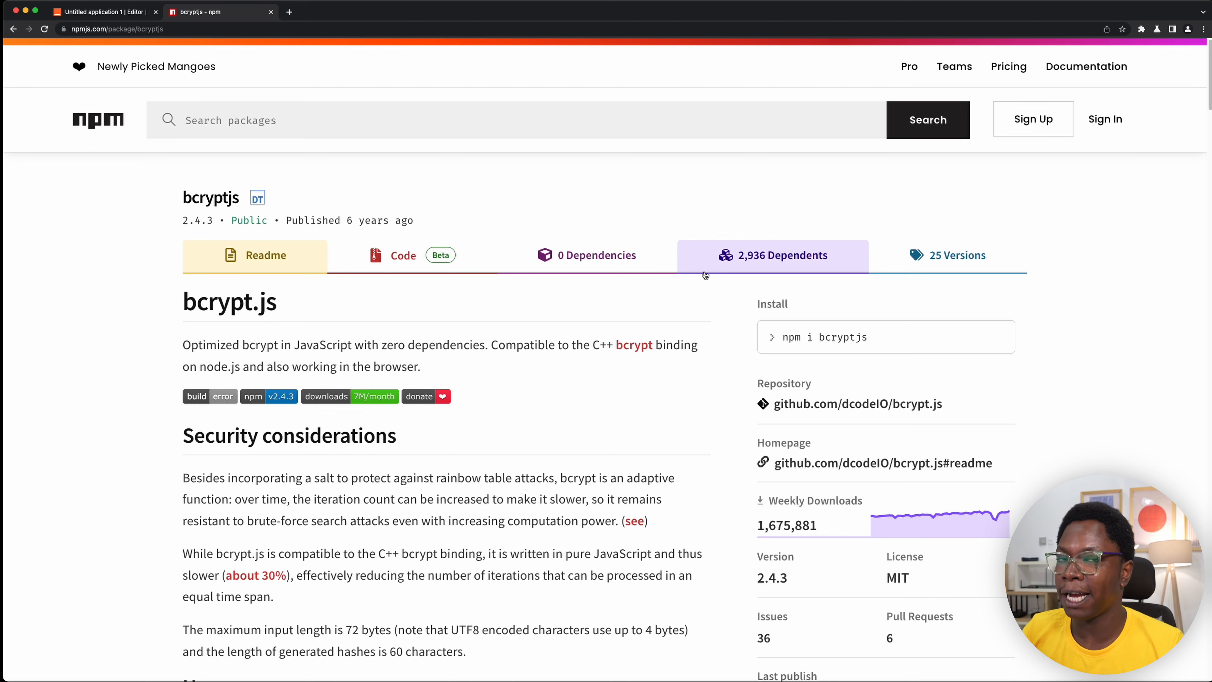
click(271, 12)
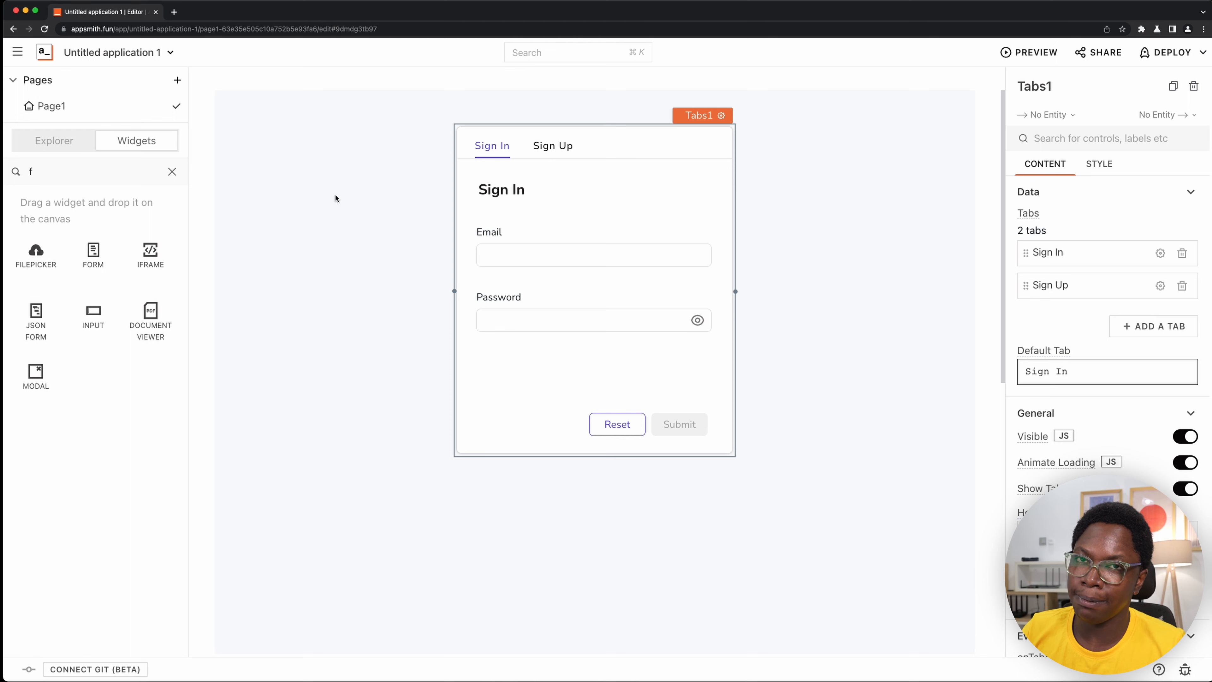
- Clear the widget search and open the options for adding JS libraries from the Explorer
click(172, 171)
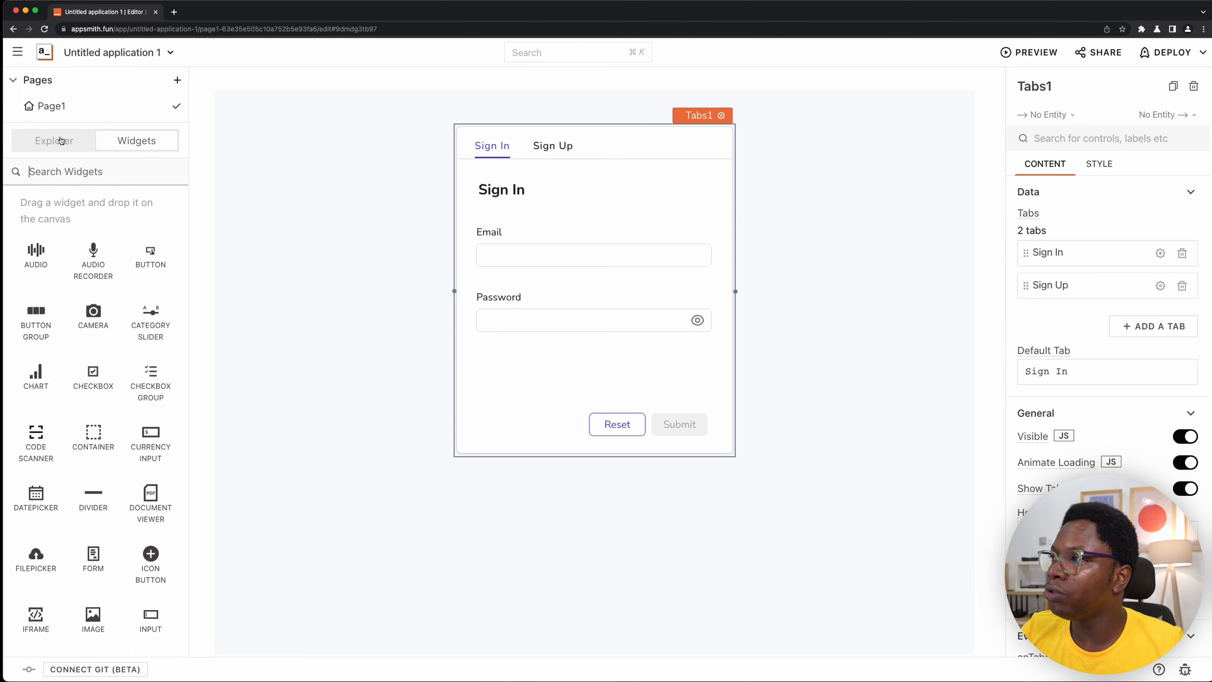
click(47, 143)
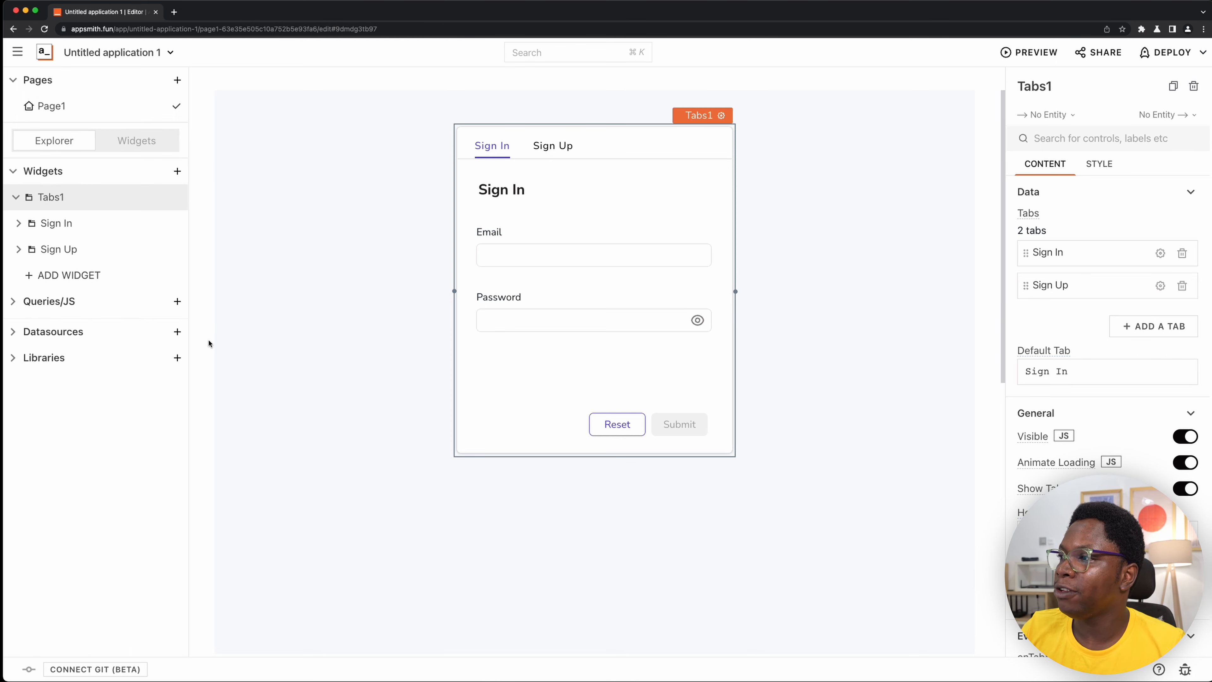
click(176, 358)
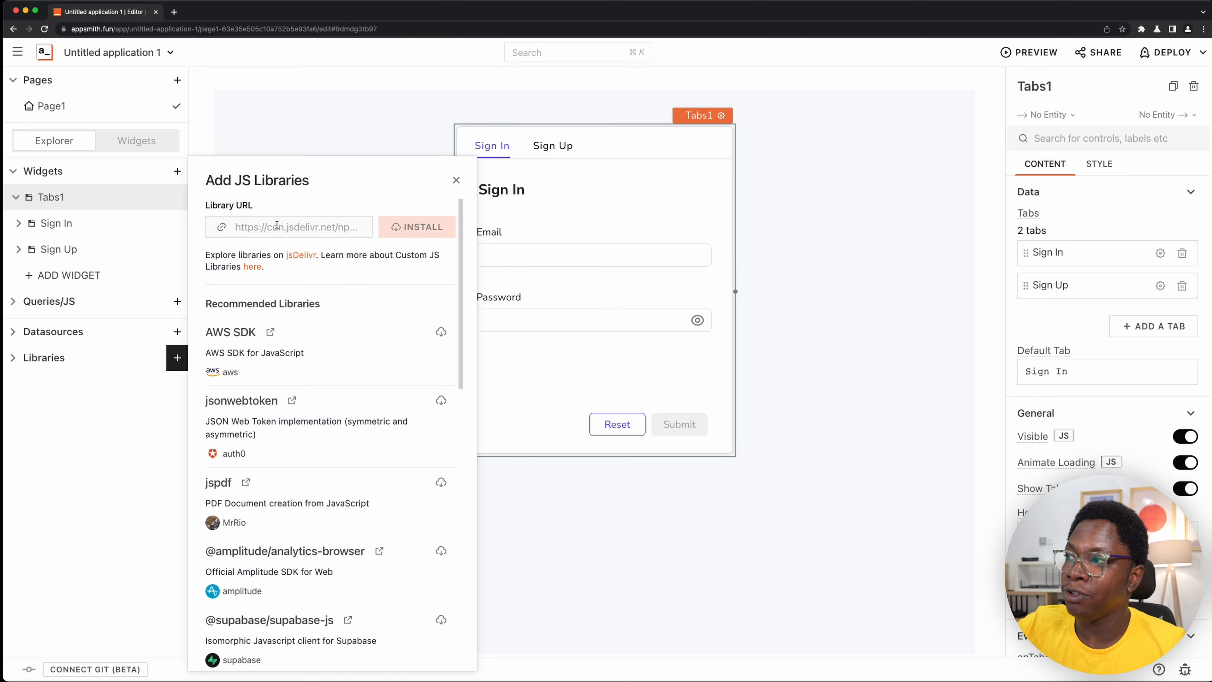
- Go to the jsDelivr website from the Add JS Libraries options and search its packages for bcry
click(301, 256)
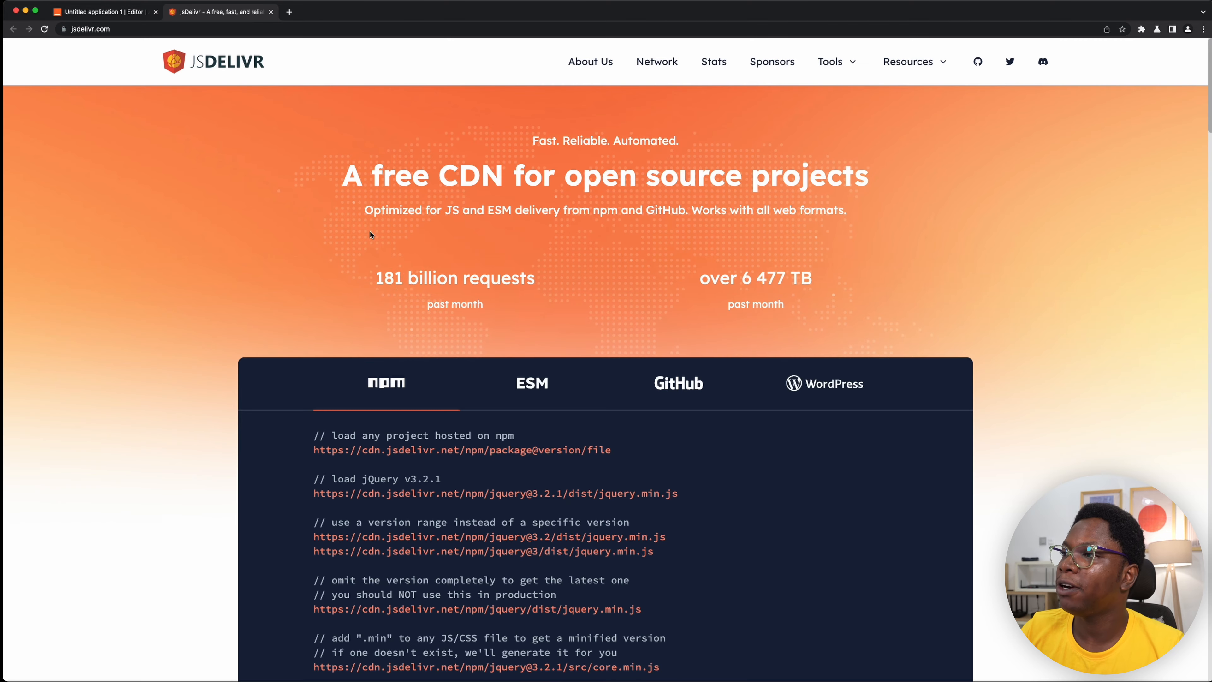
scroll(515, 246, down, 10)
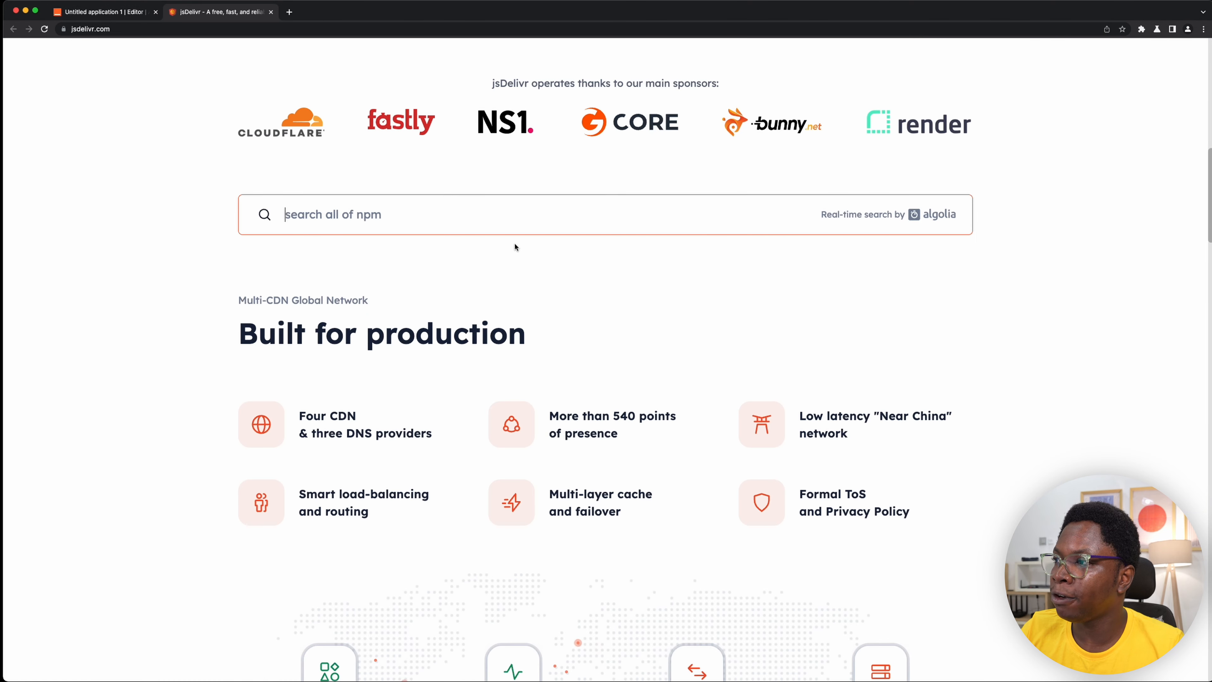
click(474, 206)
text(b)
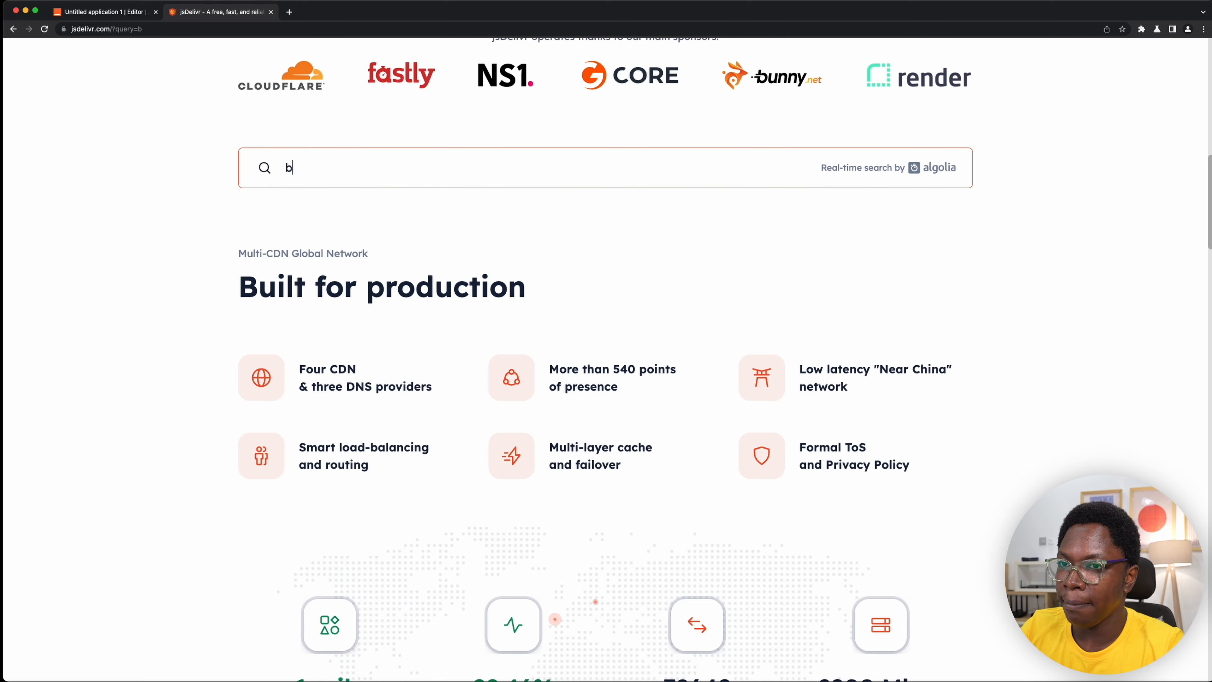
text(cry)
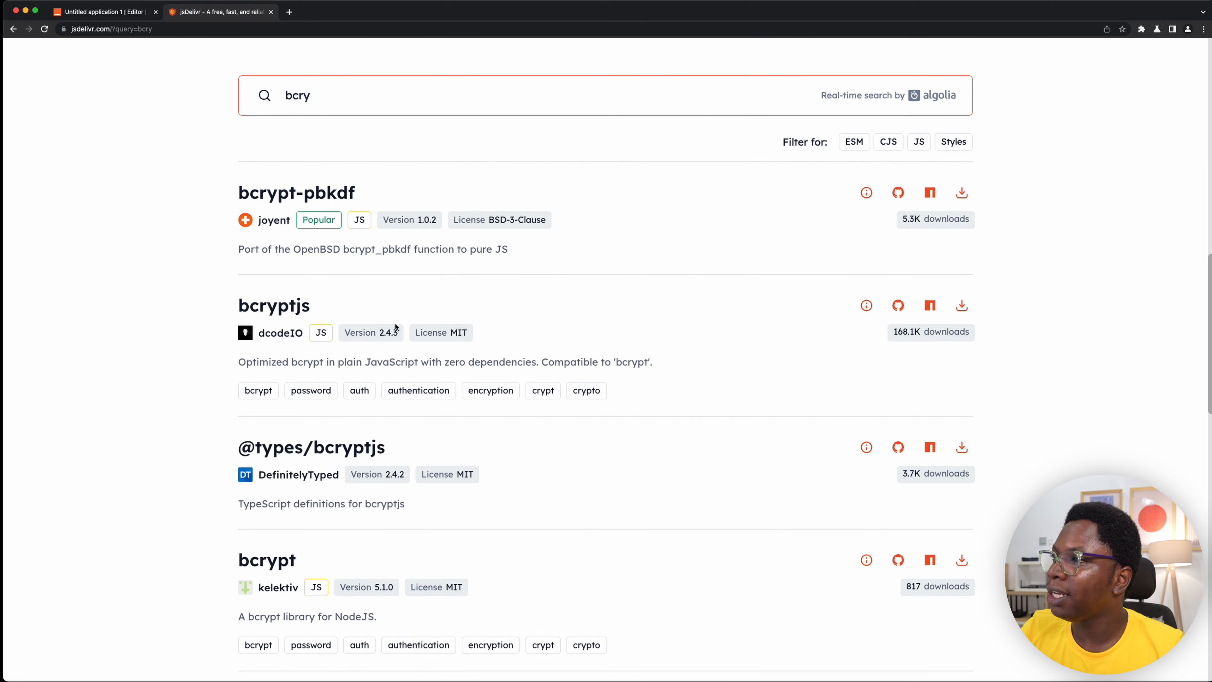
- Copy the bcryptjs 2.4.3 script URL from its jsDelivr page and install it as a JS library in the Appsmith application
click(270, 309)
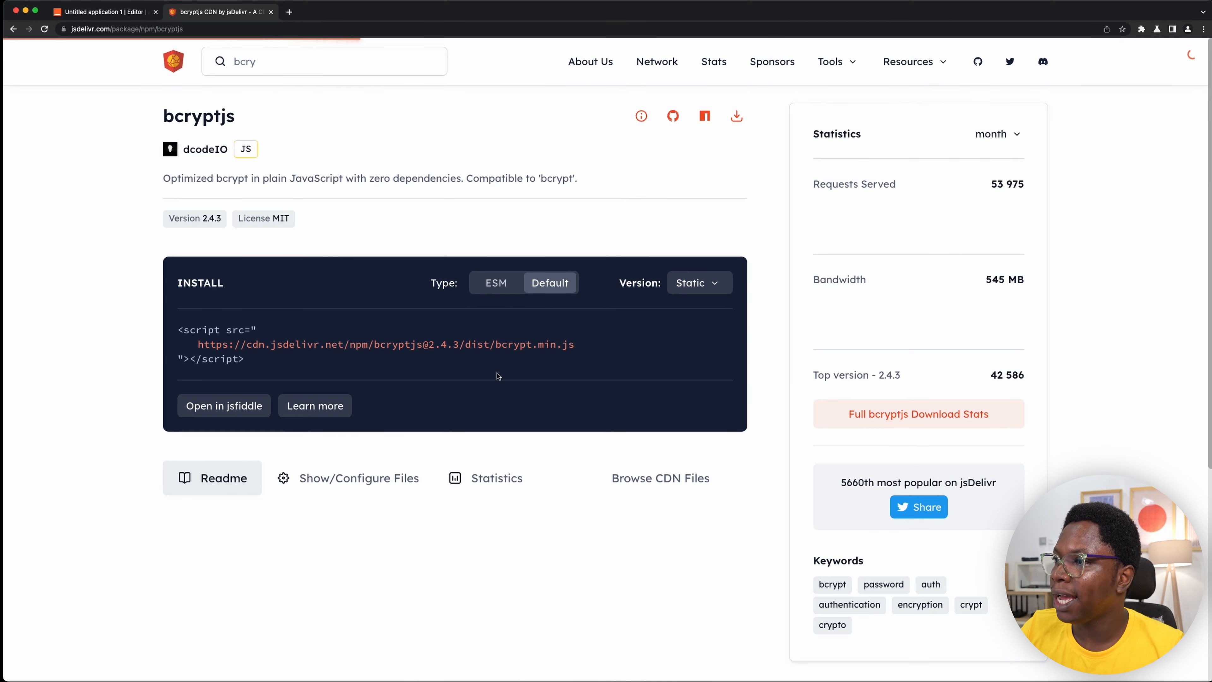
drag(574, 344, 197, 352)
key(super+c)
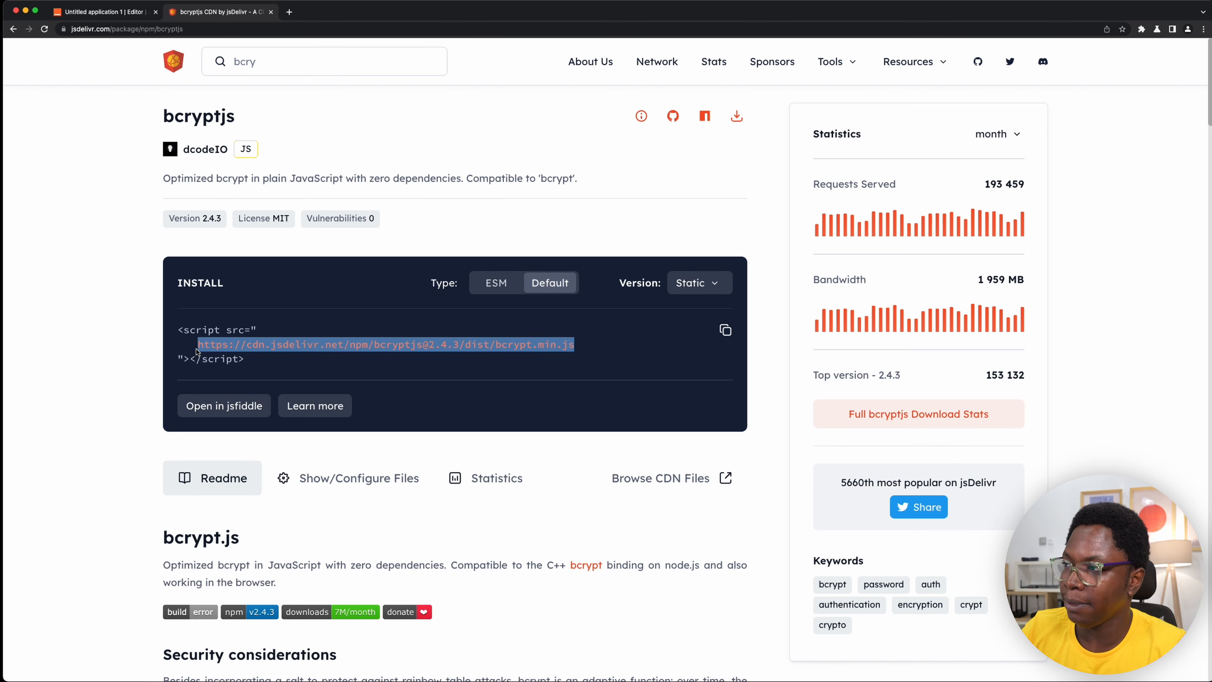
click(115, 14)
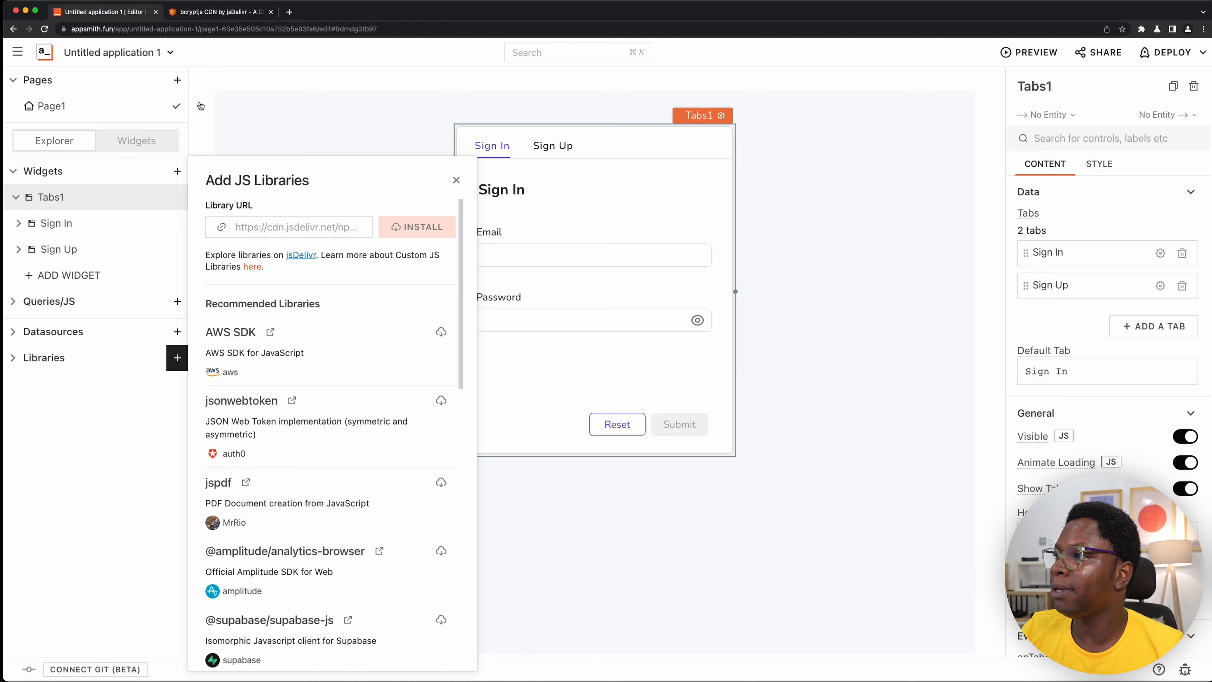
click(273, 227)
key(super+v)
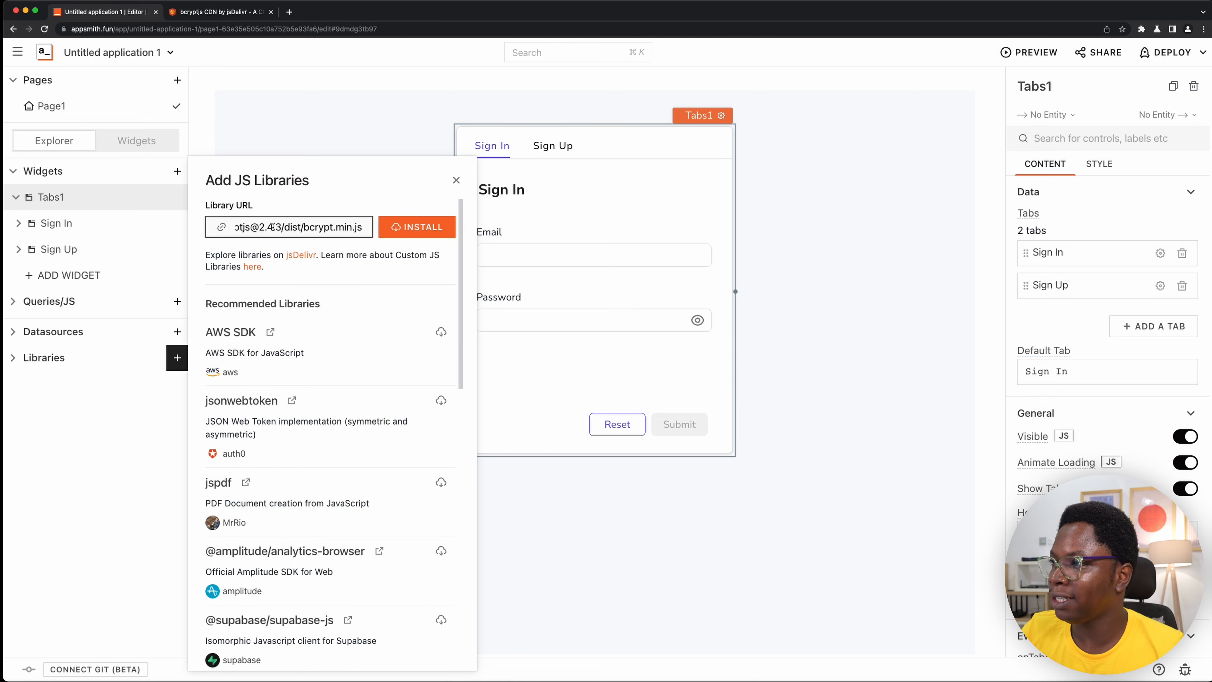
key(Return)
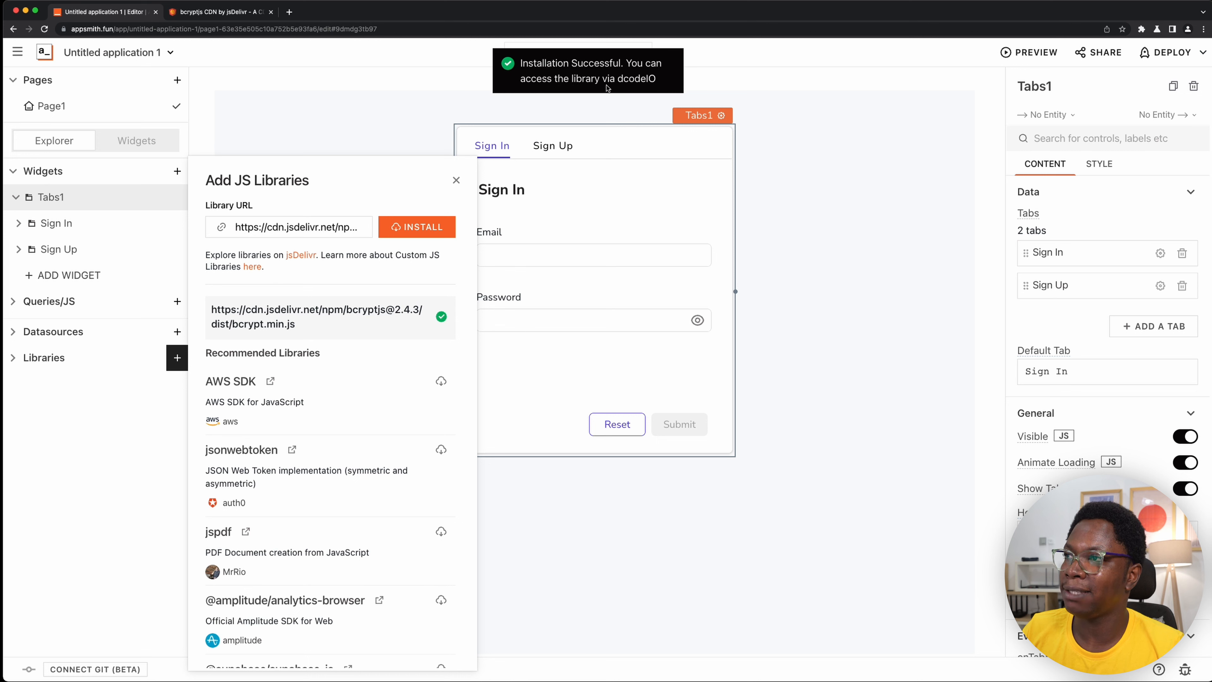
drag(618, 79, 652, 78)
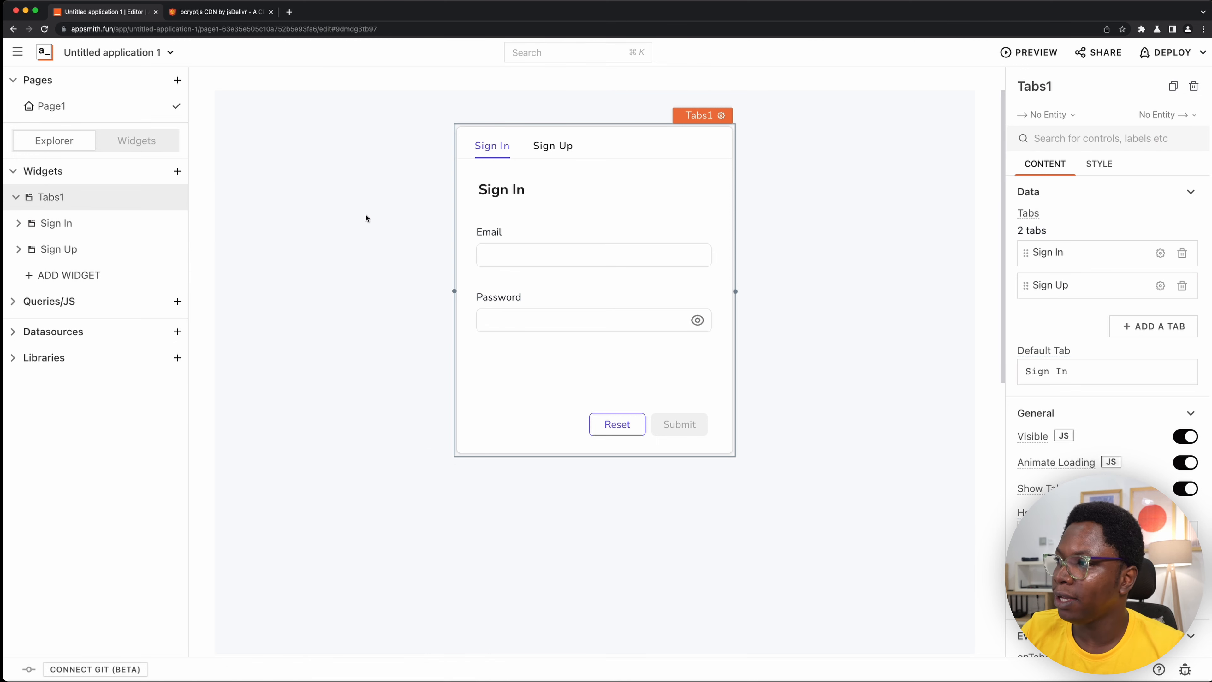
- Expand the installed libraries and the dcodeIO entry to check its accessor name, and deselect the Tabs1 widget
click(14, 356)
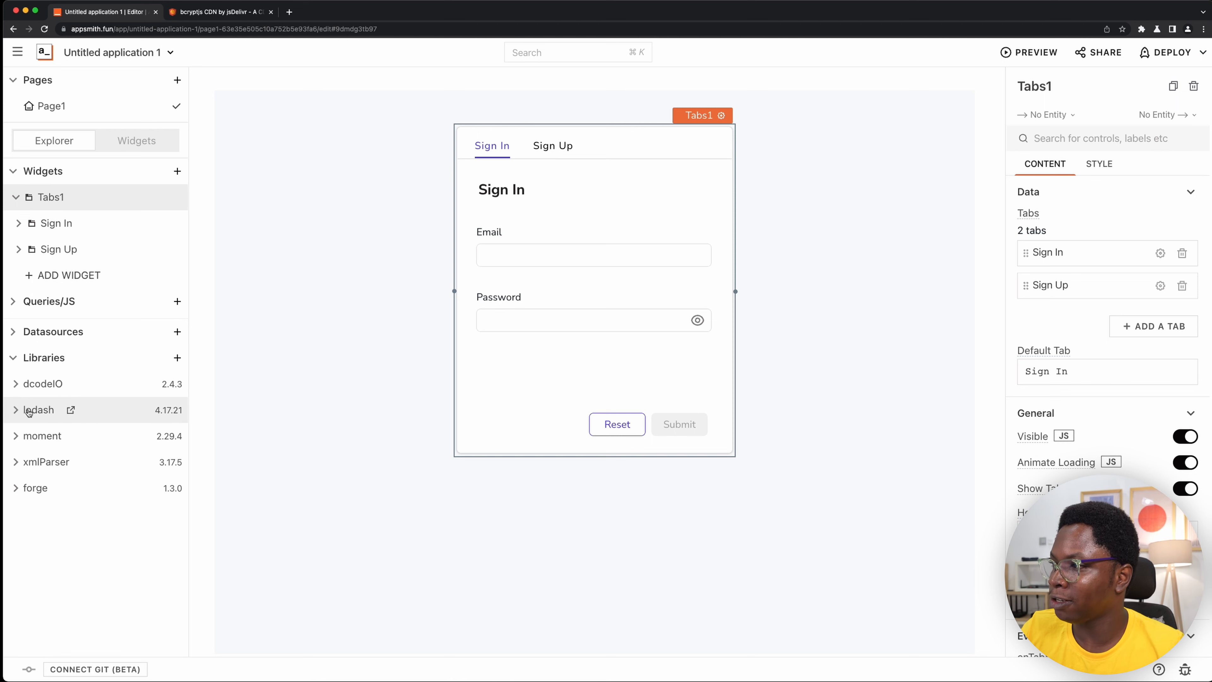
click(17, 387)
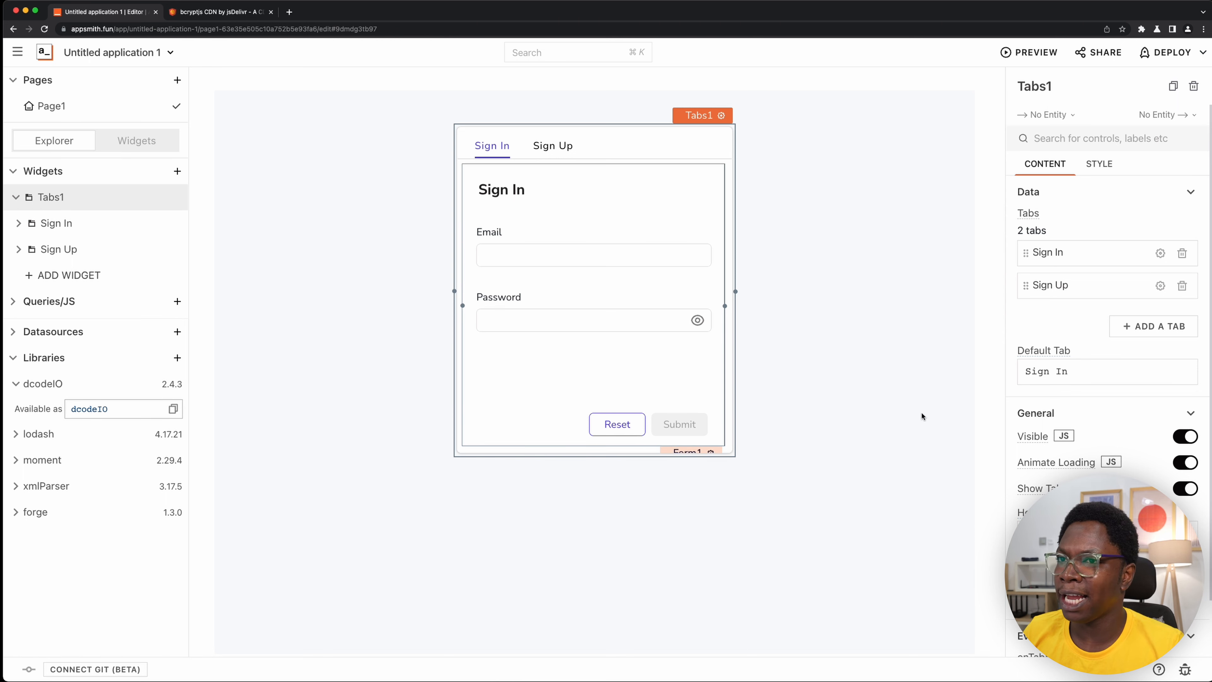
click(429, 494)
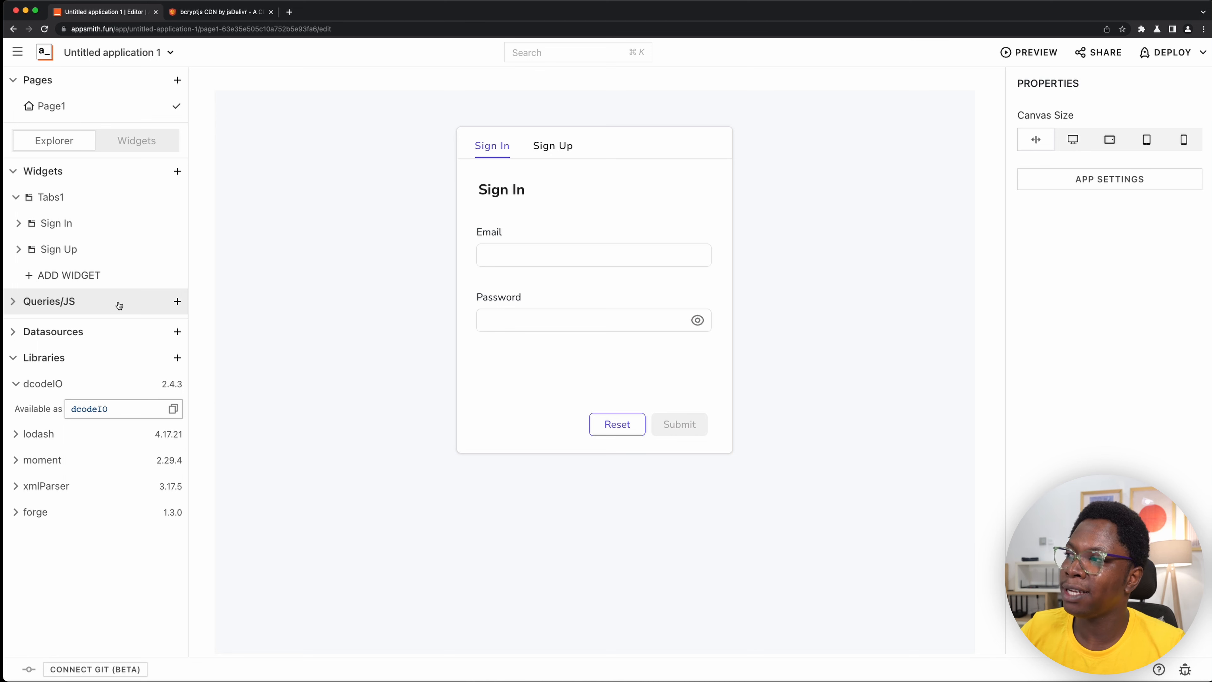
- Create a new JS object and name it app
click(181, 306)
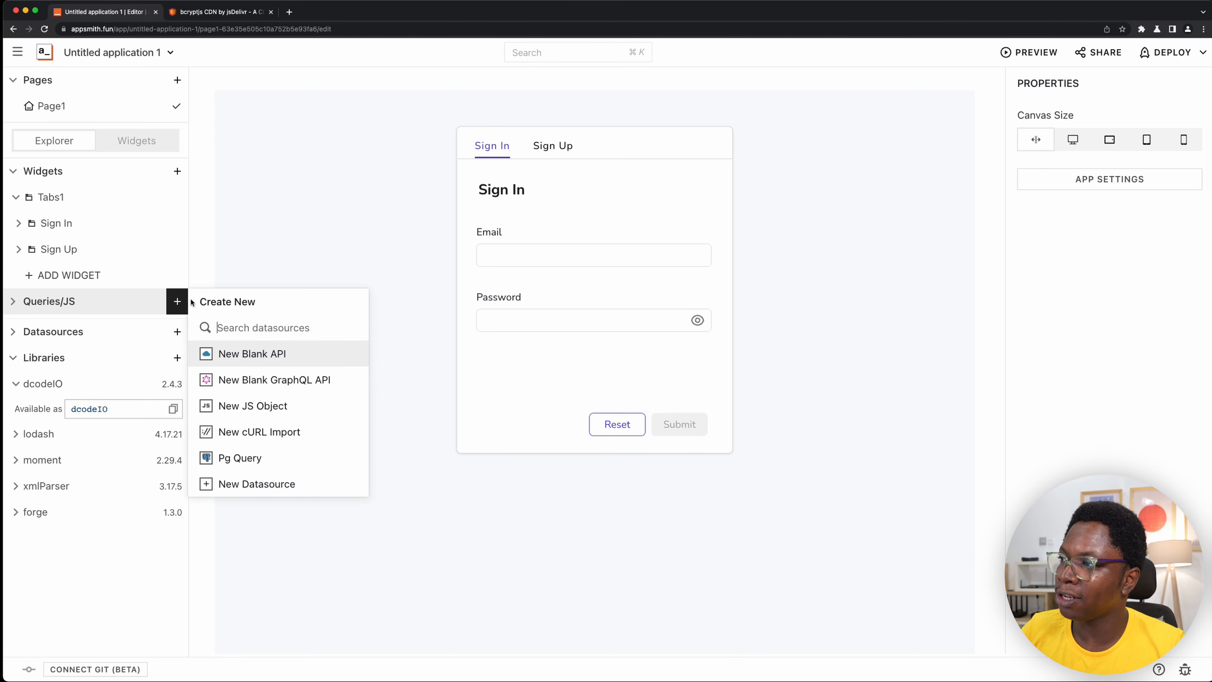
click(300, 407)
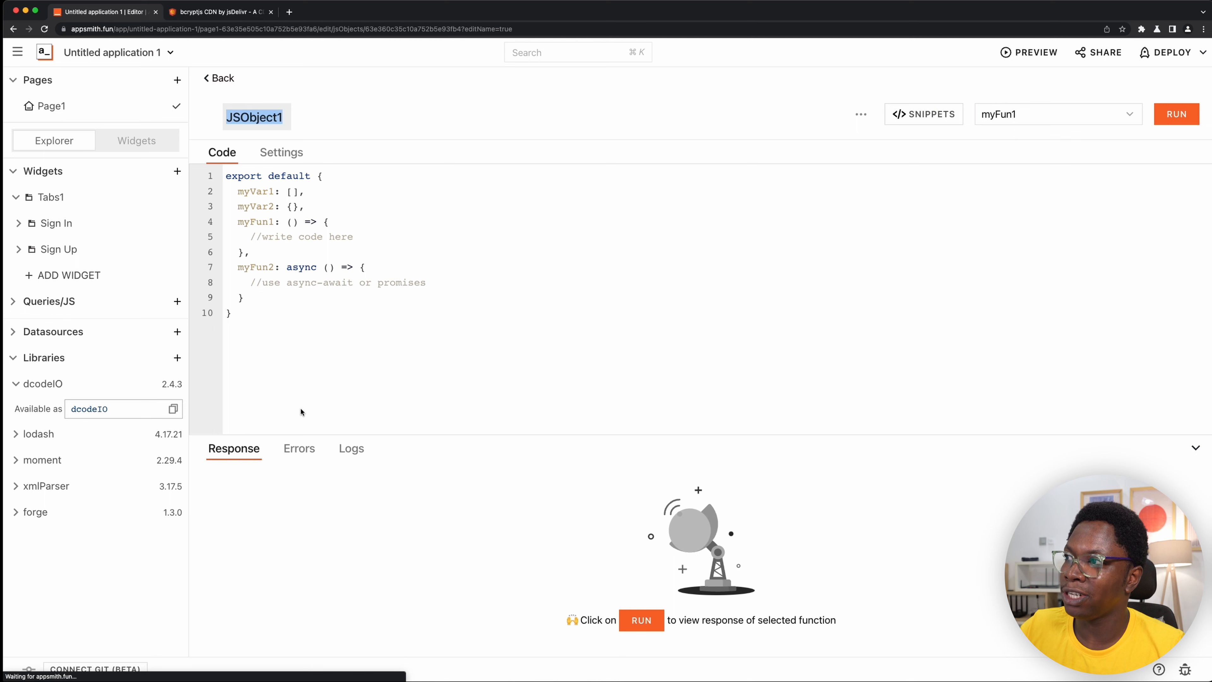
text(app)
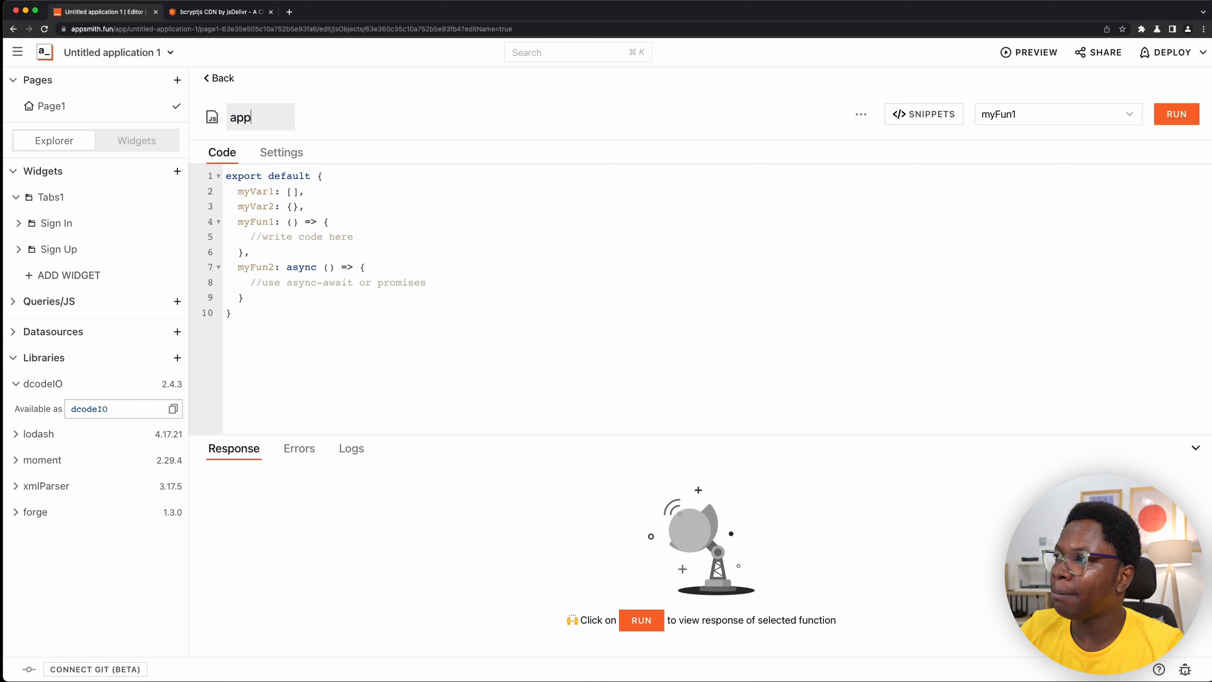
key(Return)
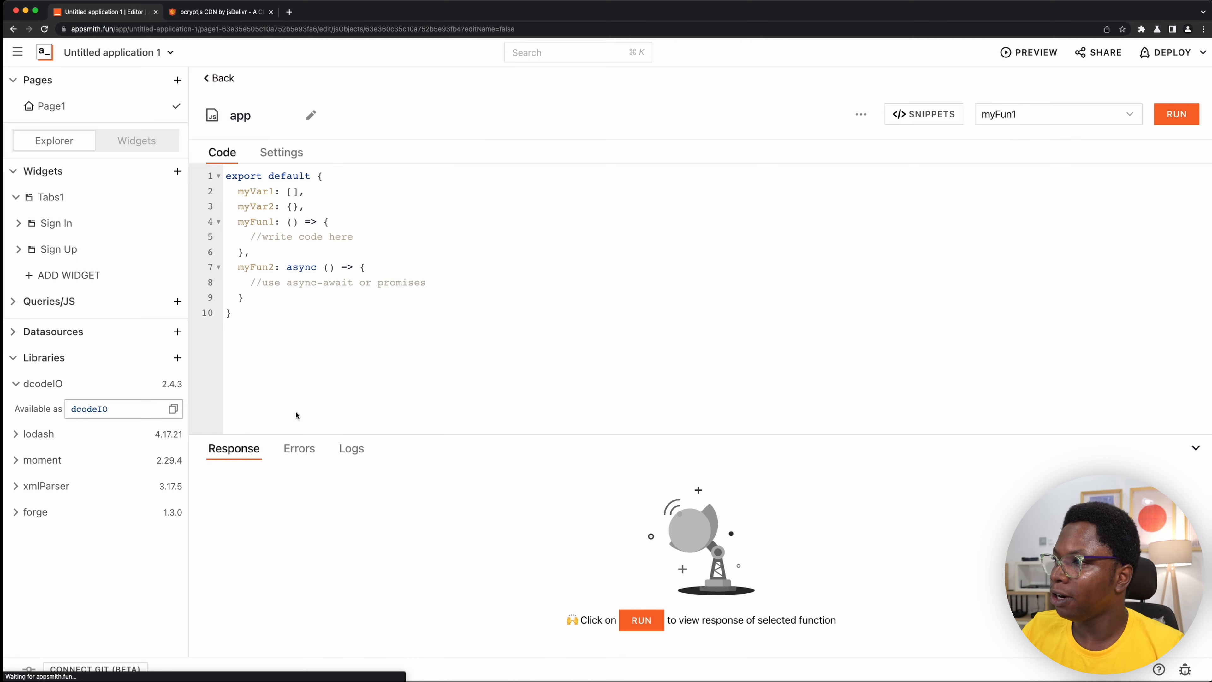
- Delete myVar1, myVar2 and myFun1 from the app object's default code
drag(279, 253, 198, 196)
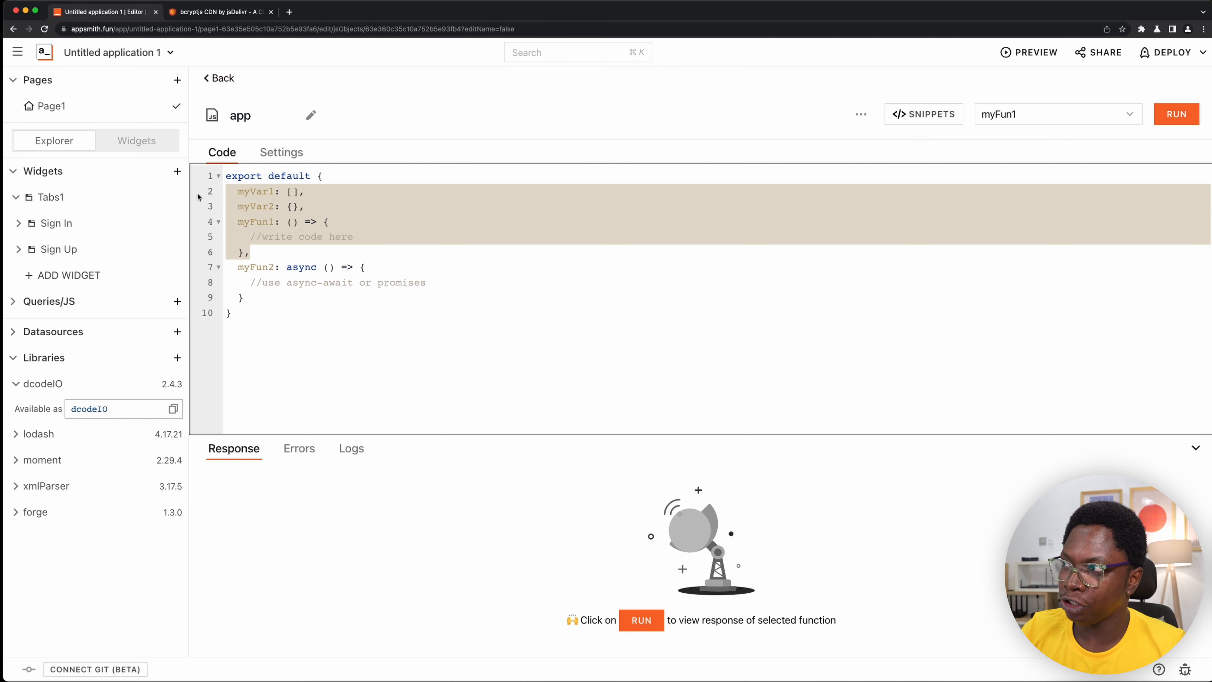
key(BackSpace)
key(BackSpace)
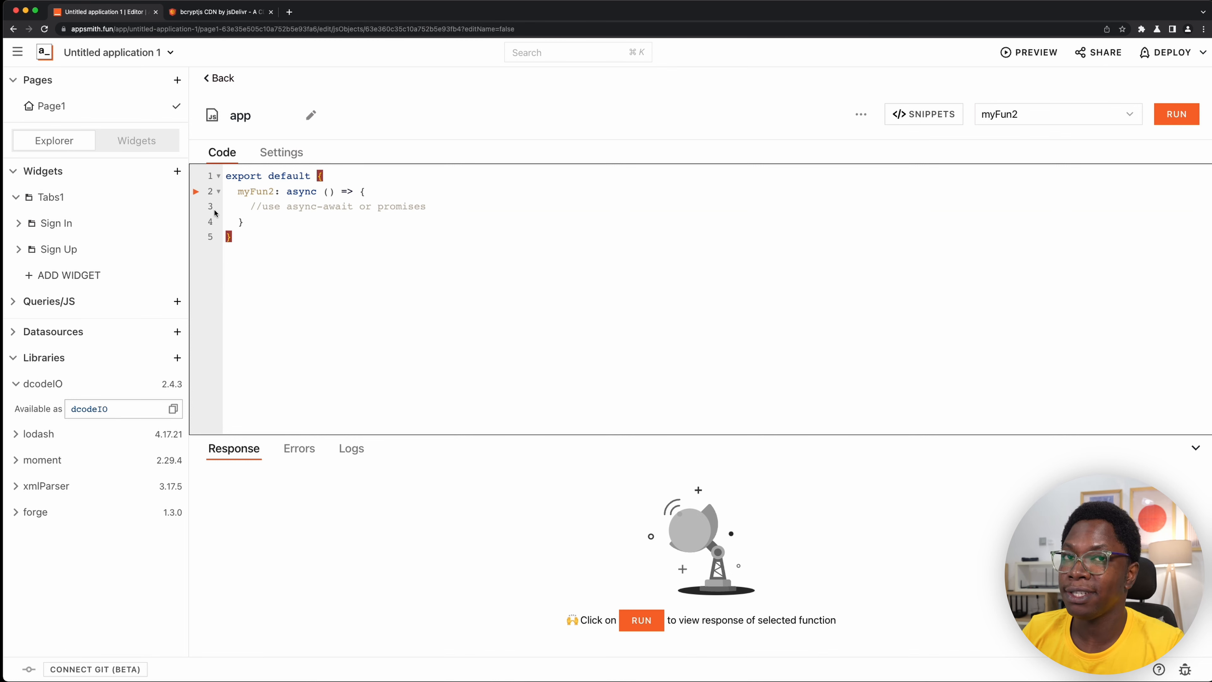
- Rename the myFun2 function to createHash and remove its async keyword
double_click(263, 192)
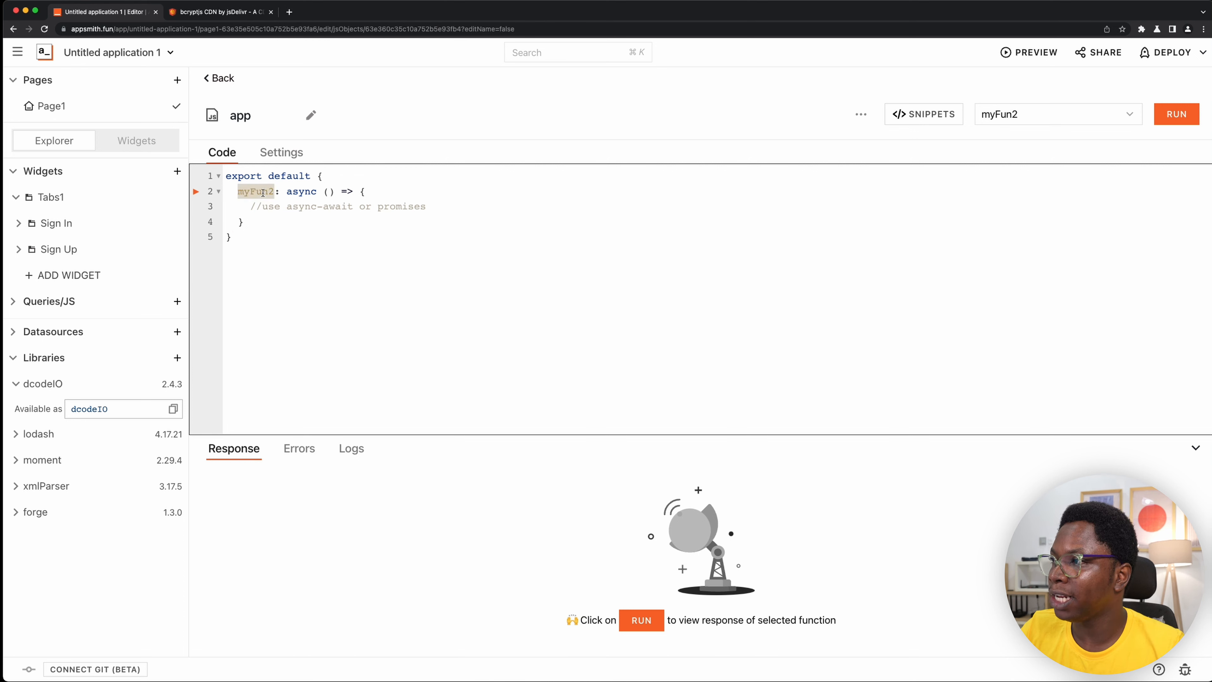
text(create)
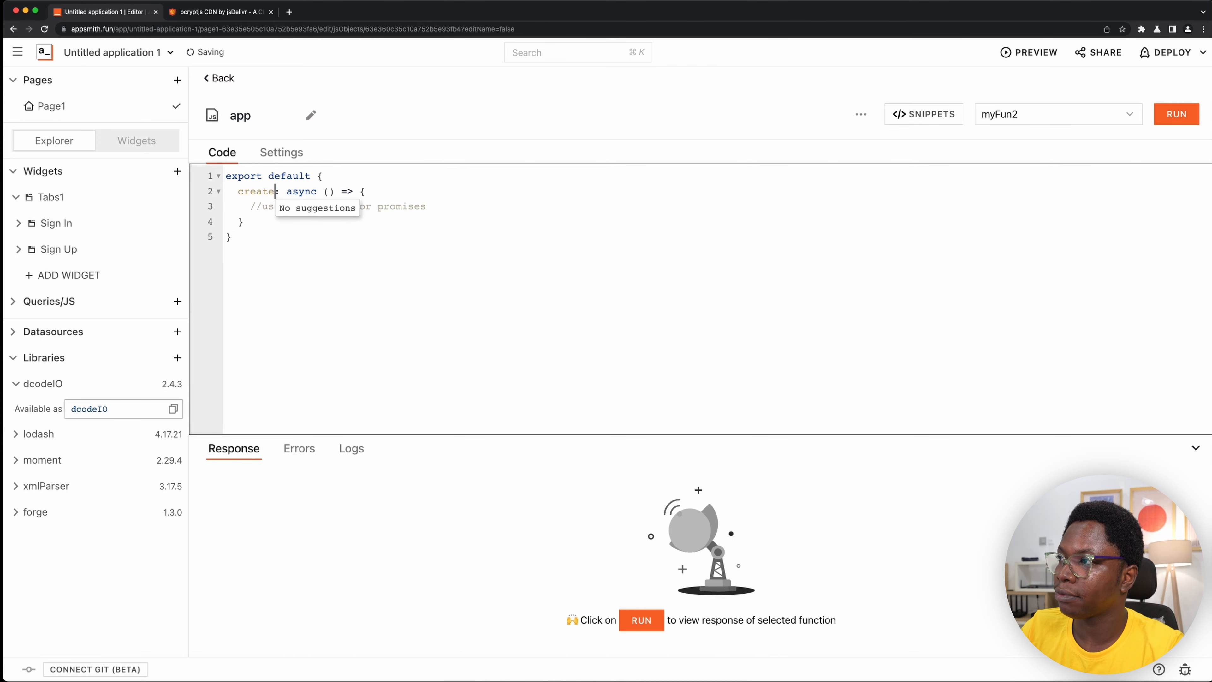
text(Hash)
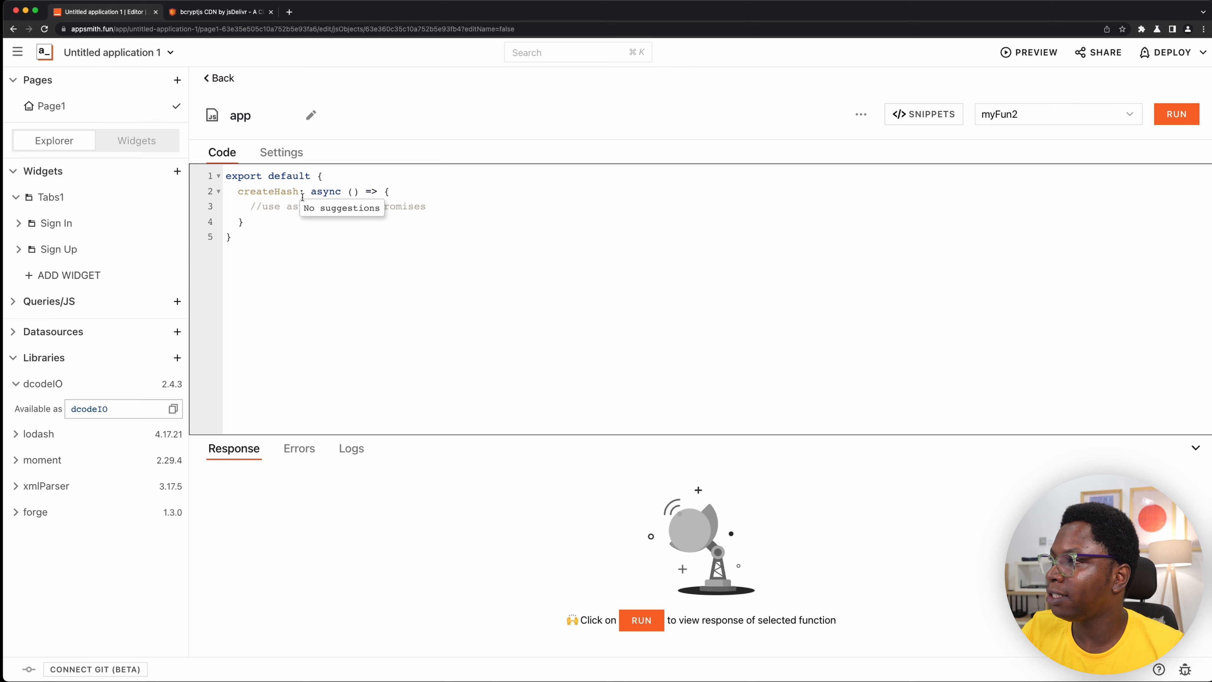
double_click(325, 192)
key(BackSpace)
key(BackSpace)
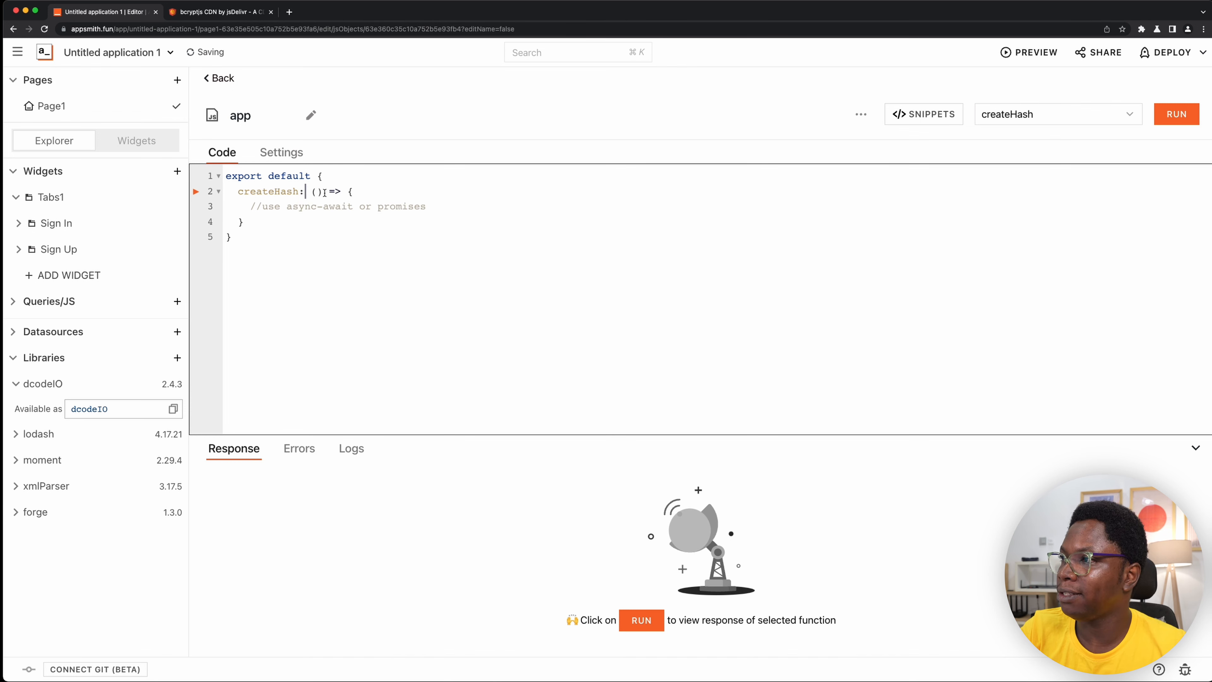
- Give createHash a password parameter with a short test password string as its default value
click(318, 191)
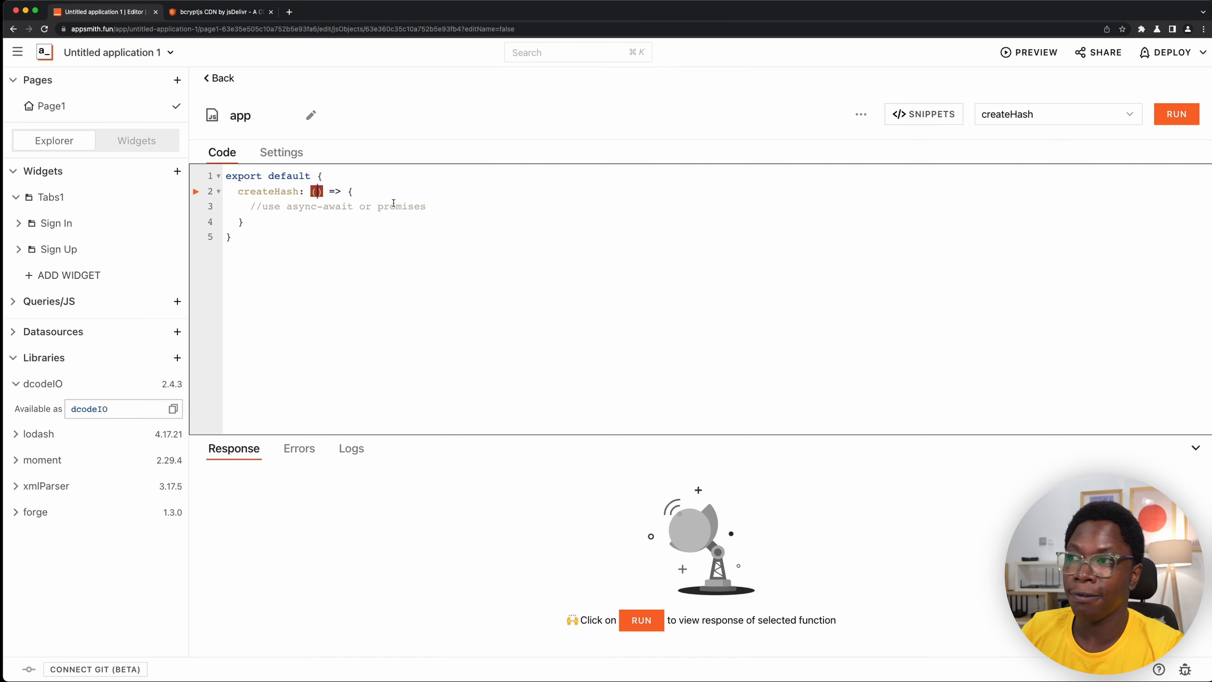
text(passwor)
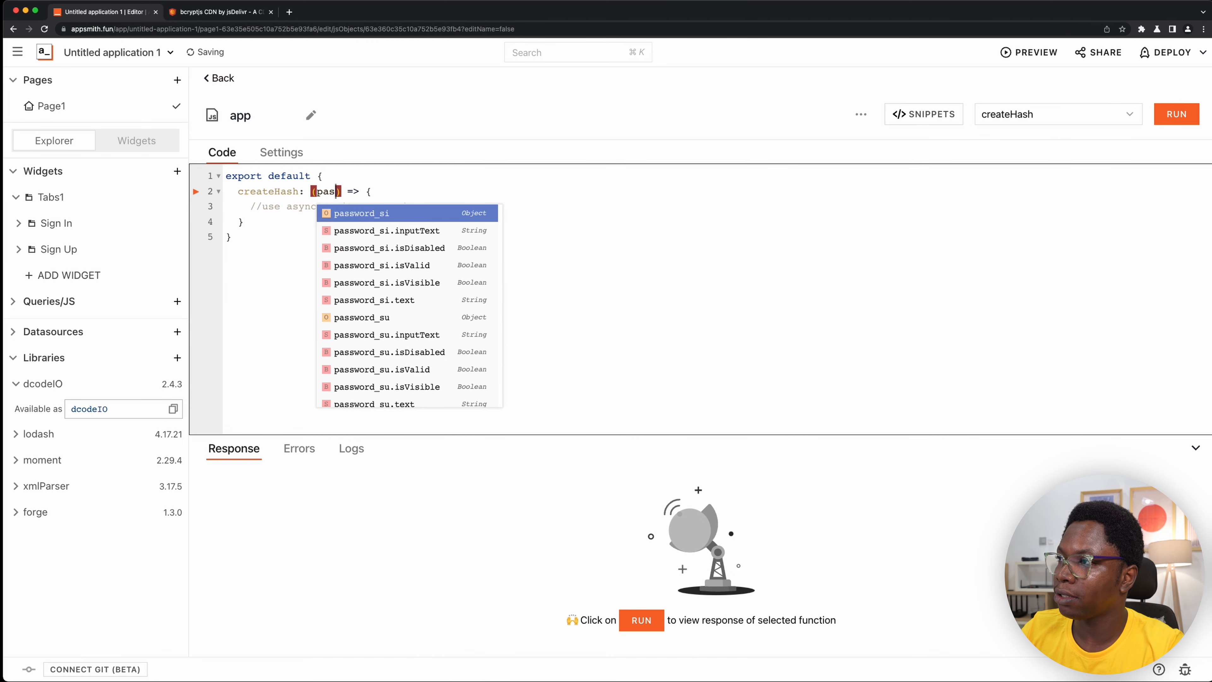
text(d=')
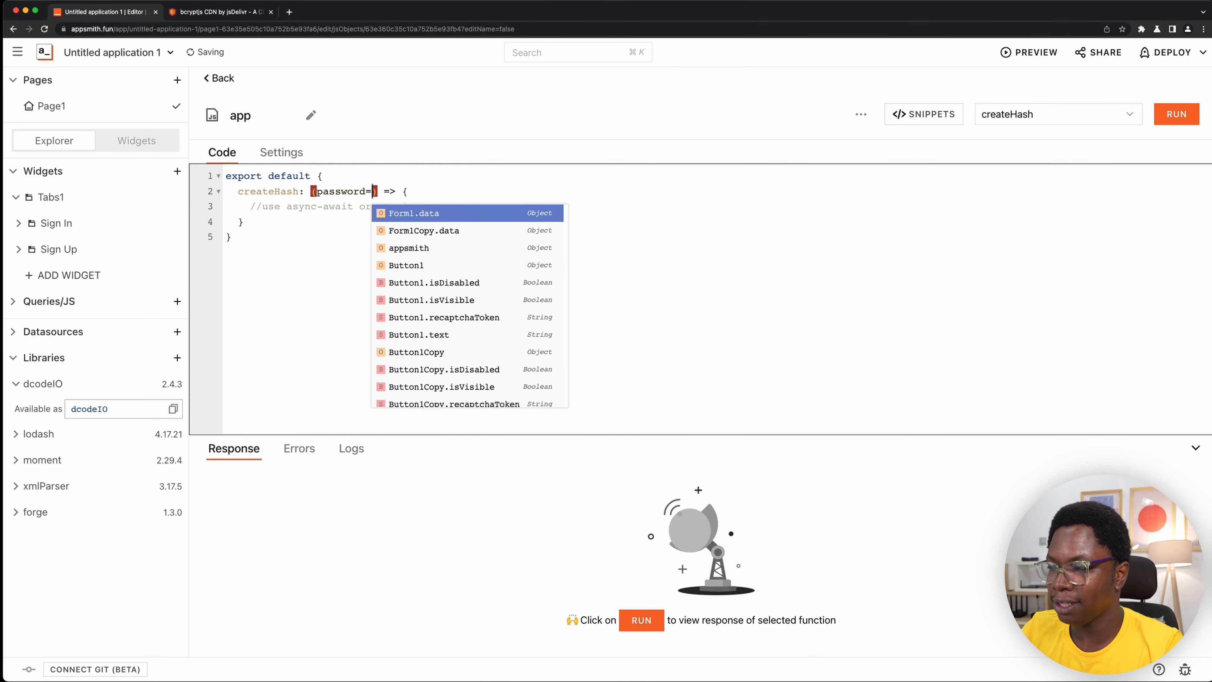
text(abc)
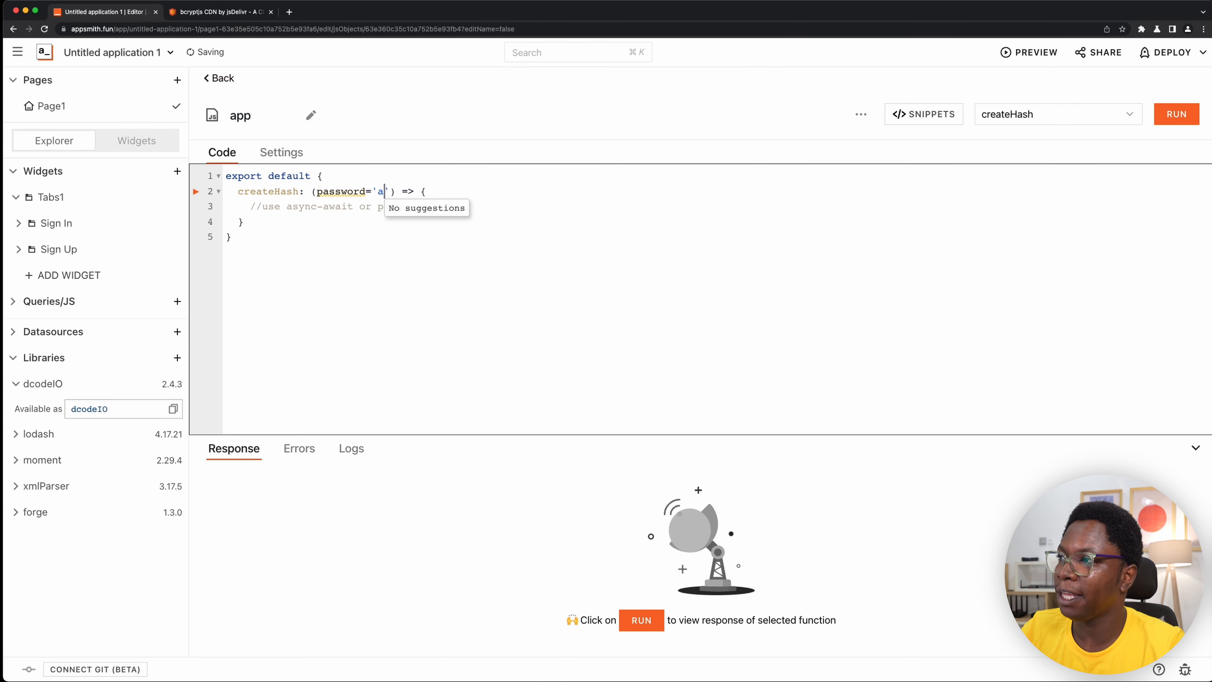
- Replace the placeholder comment in createHash with a return statement that references dcodeIO.bcrypt
drag(250, 207, 468, 203)
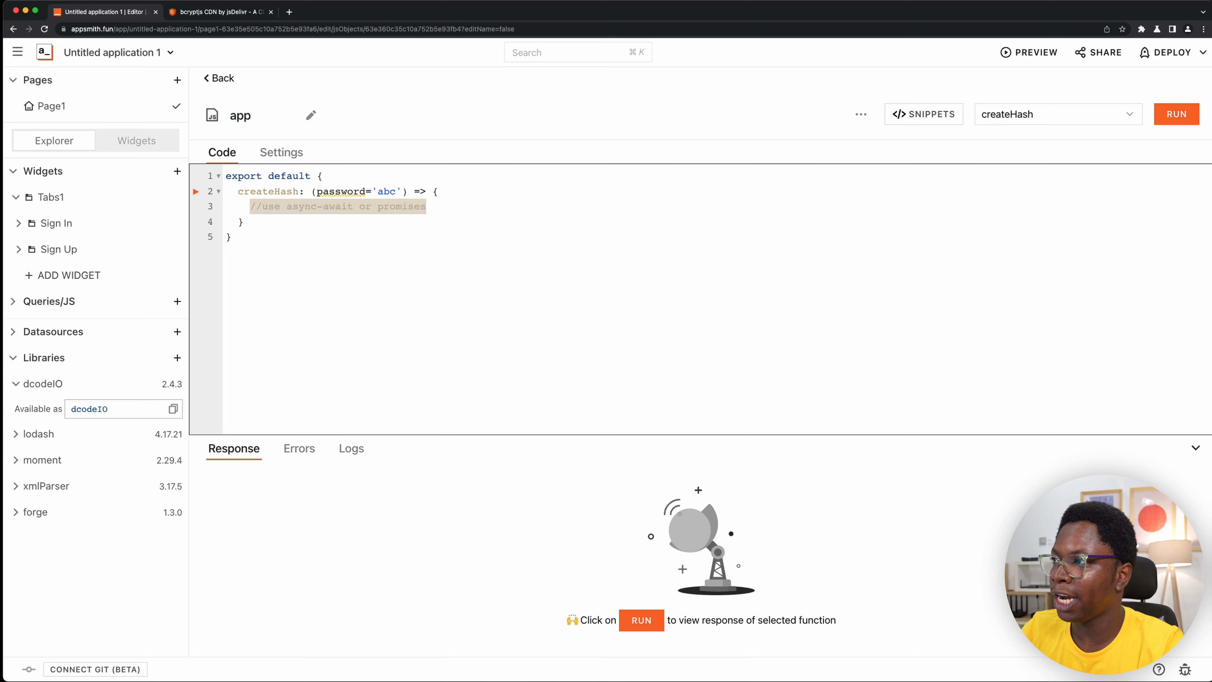
text(return )
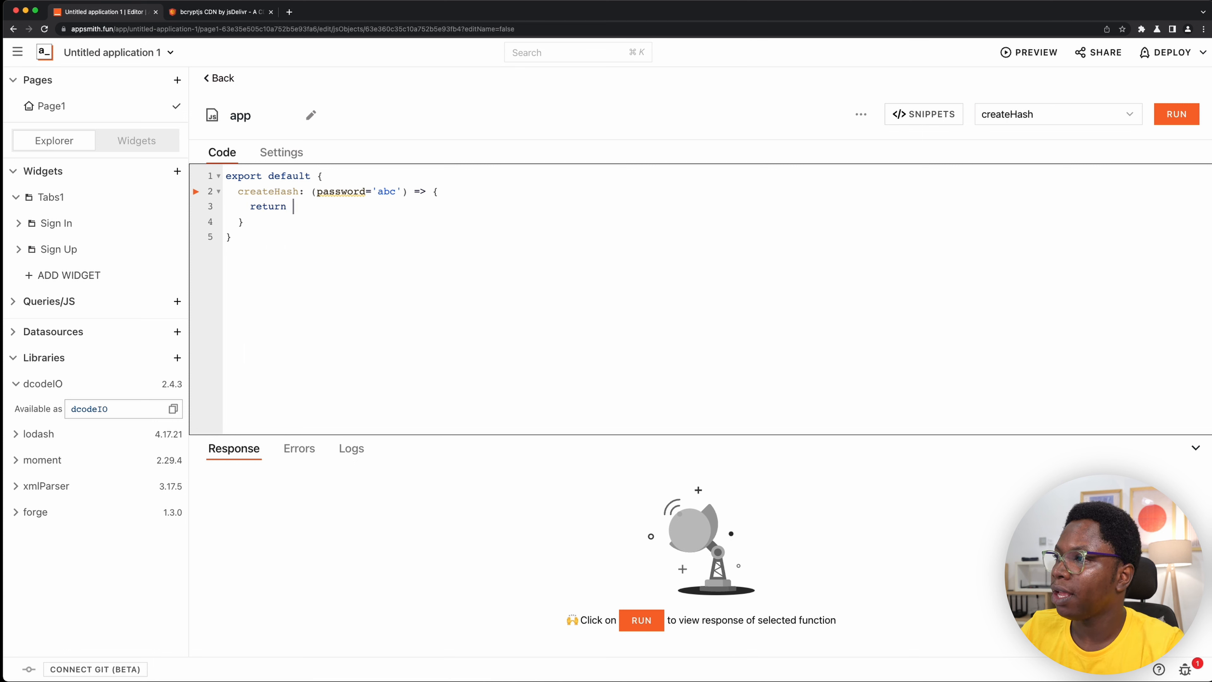
text(de)
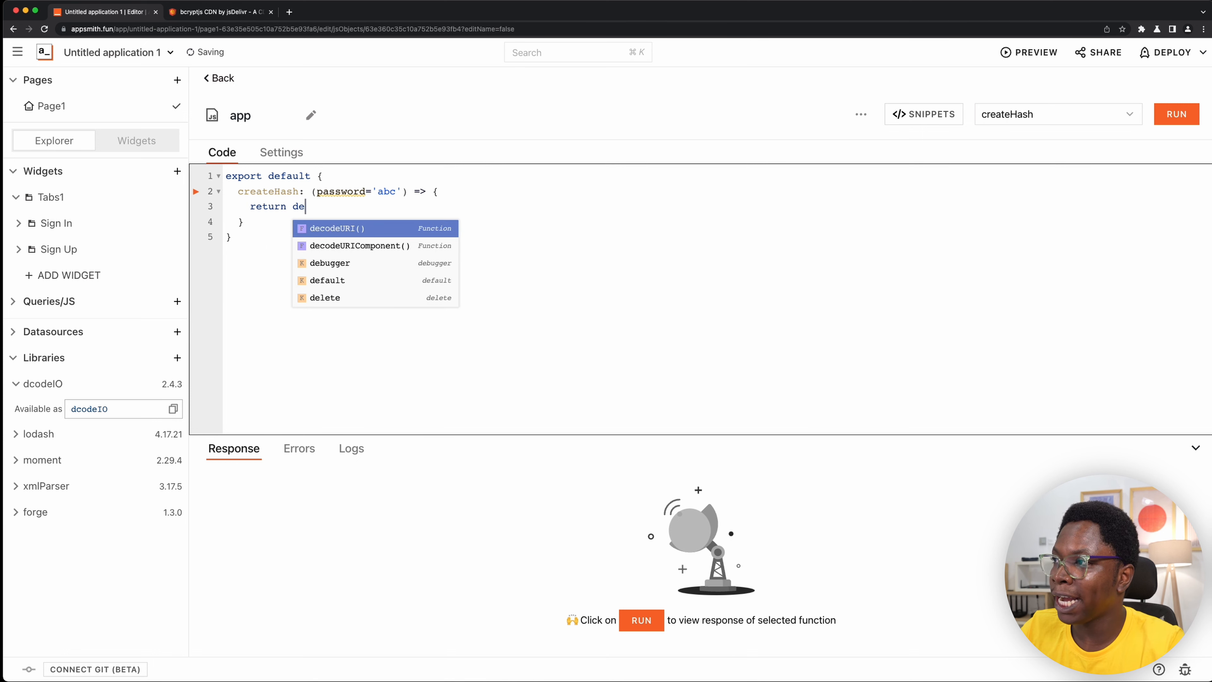
key(BackSpace)
text(c)
key(Return)
text(,)
key(BackSpace)
text(.bcrypt)
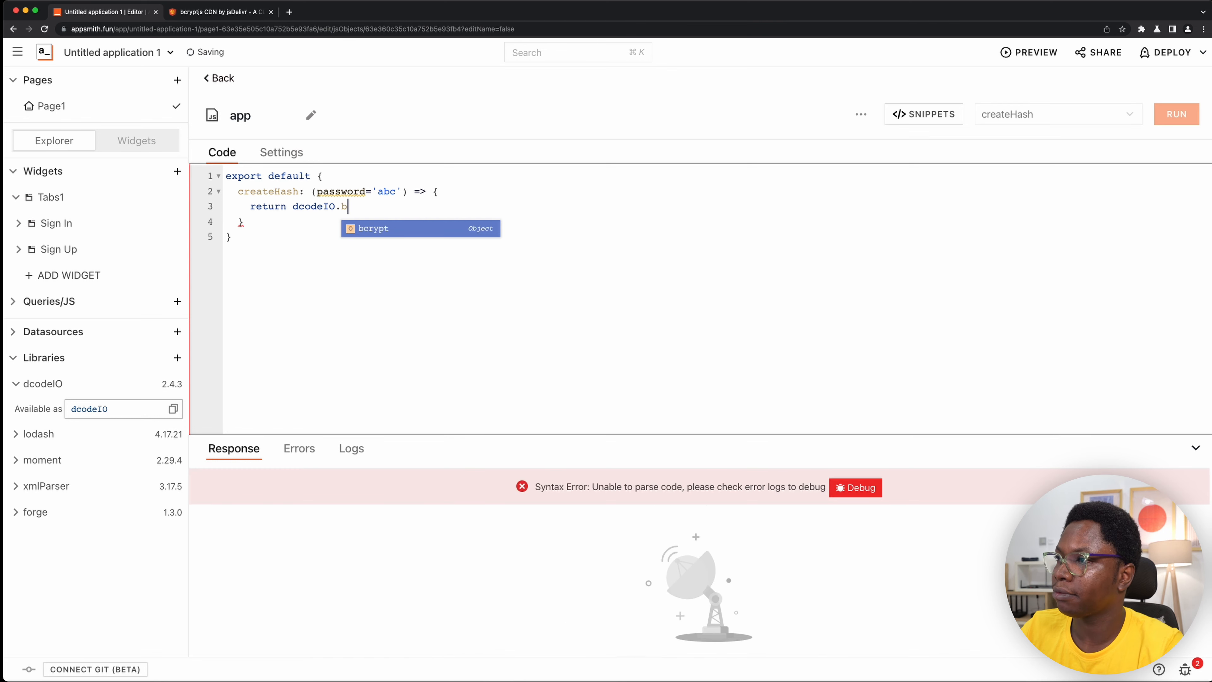
key(Return)
- Complete the return statement with a hashSync(password, 10) call ended by a semicolon
text(.ha)
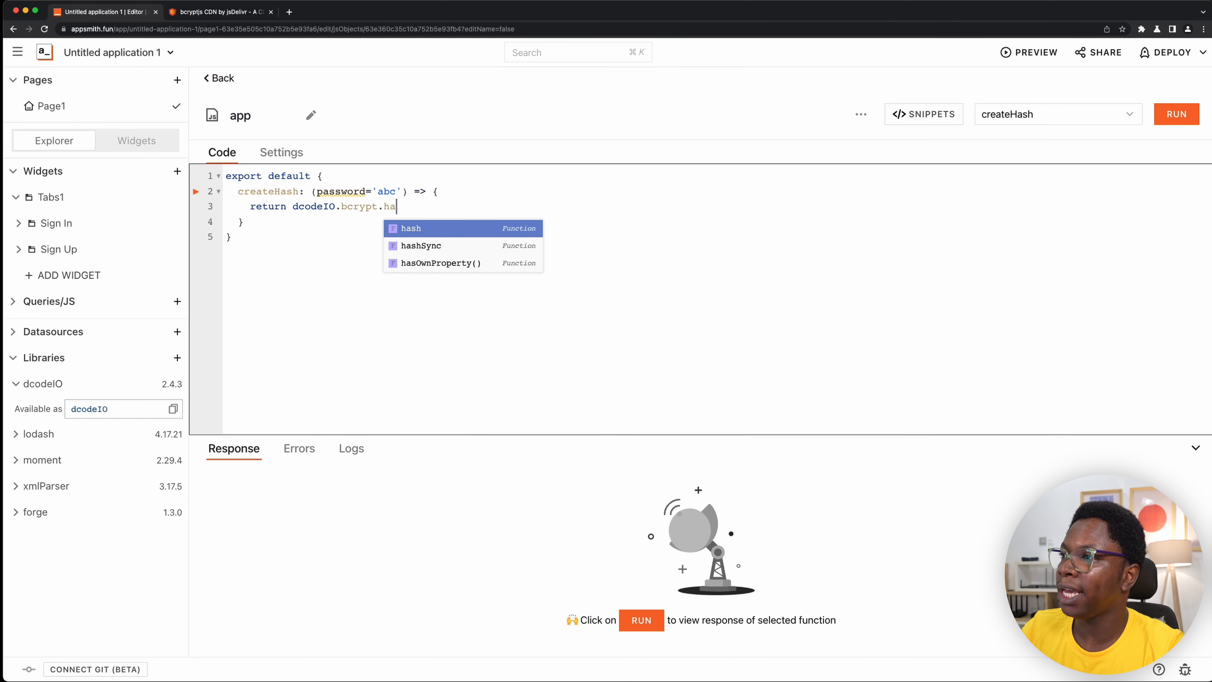
key(Return)
text(S)
key(Return)
text(()
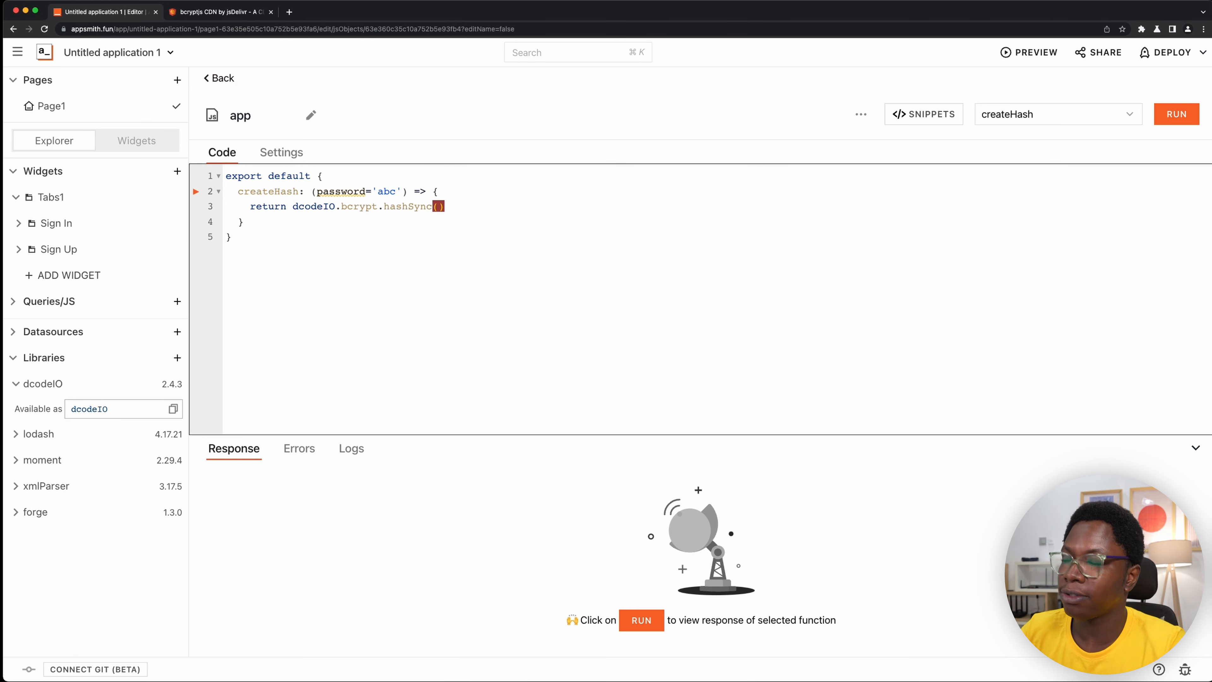
text(pass)
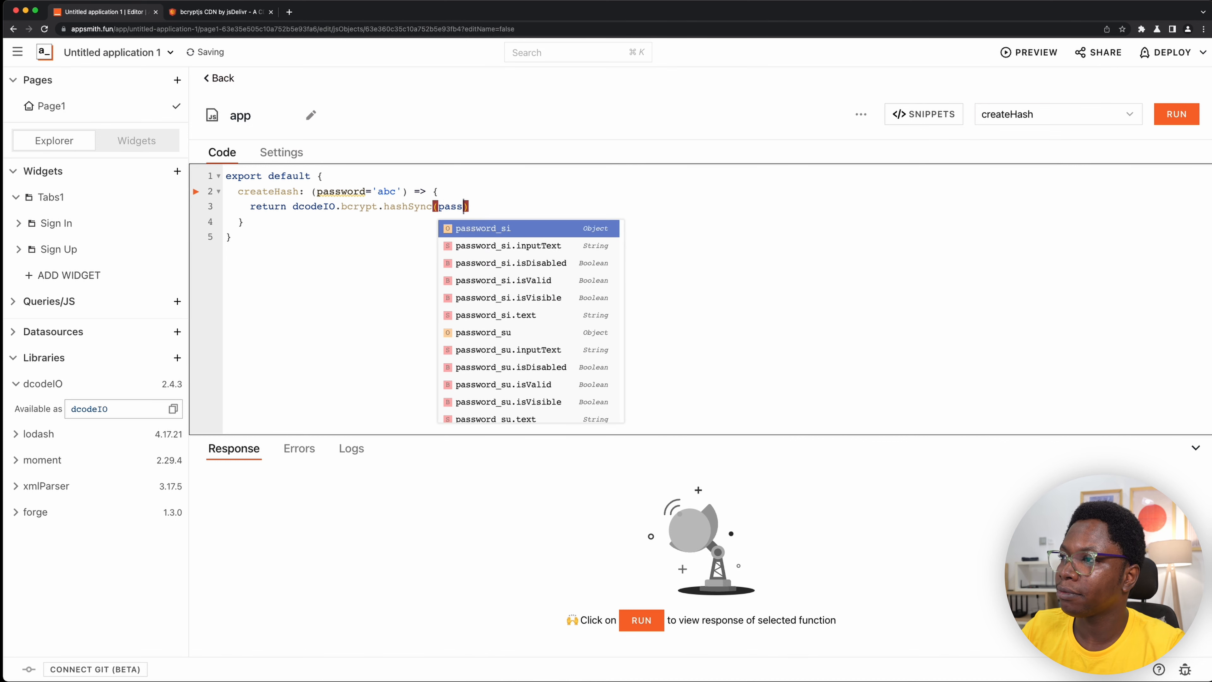
text(word, )
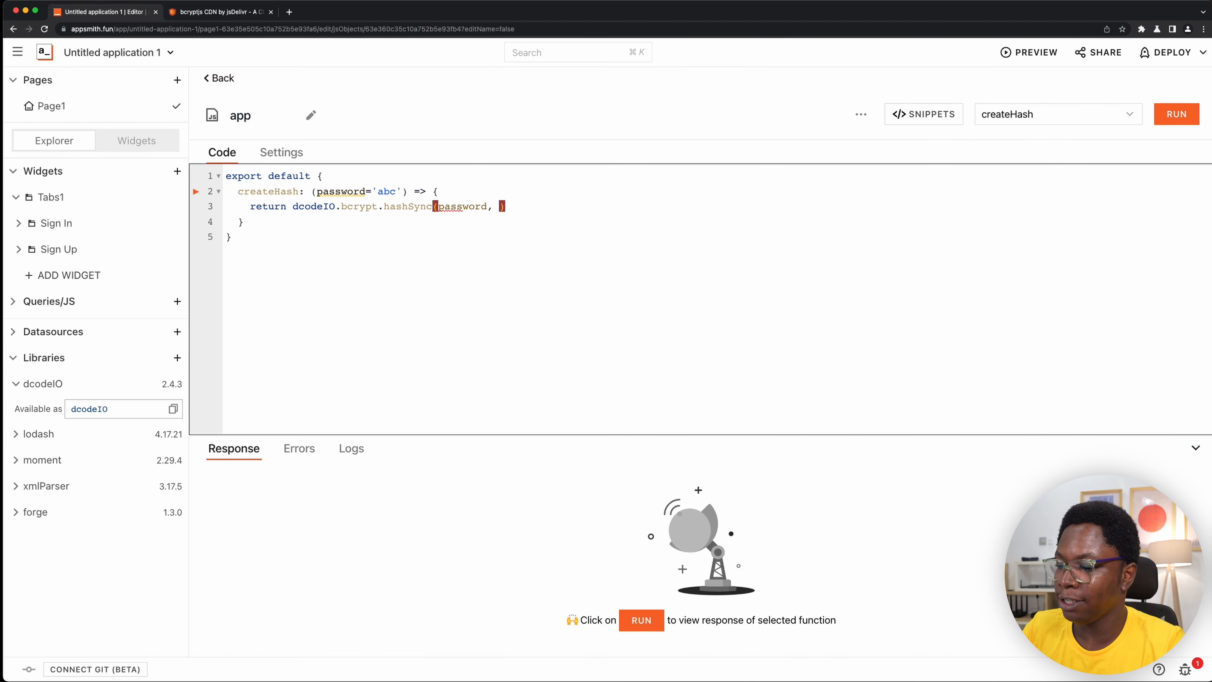
text(10))
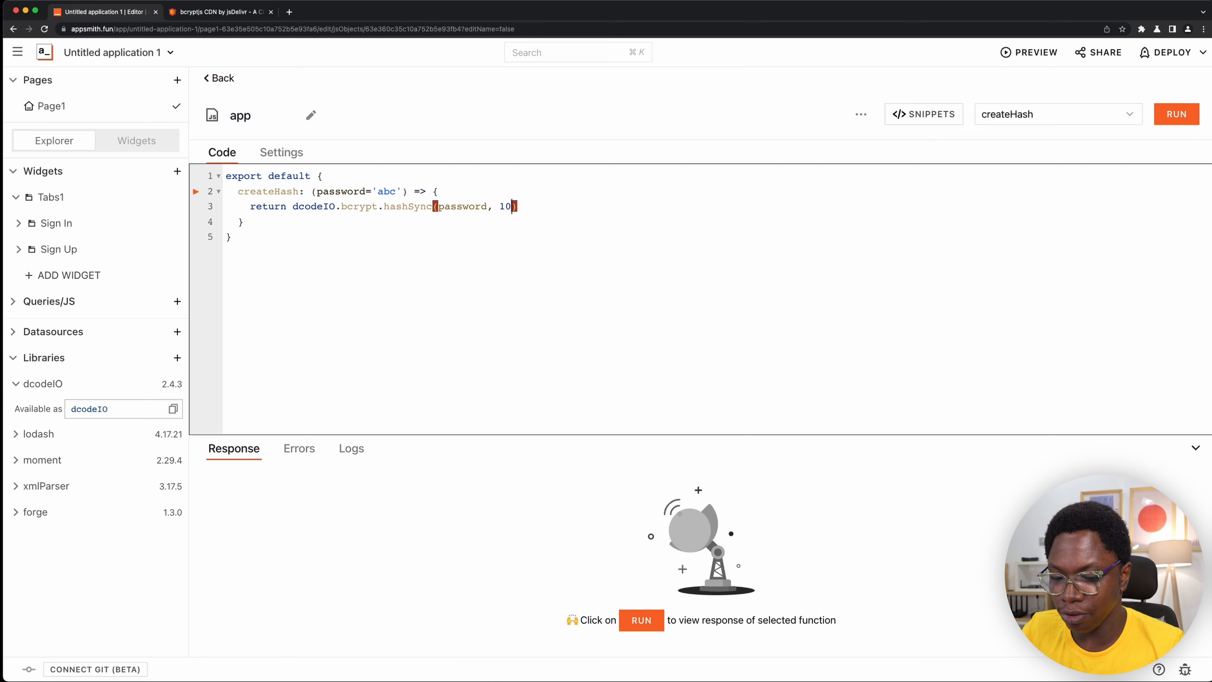
text(;)
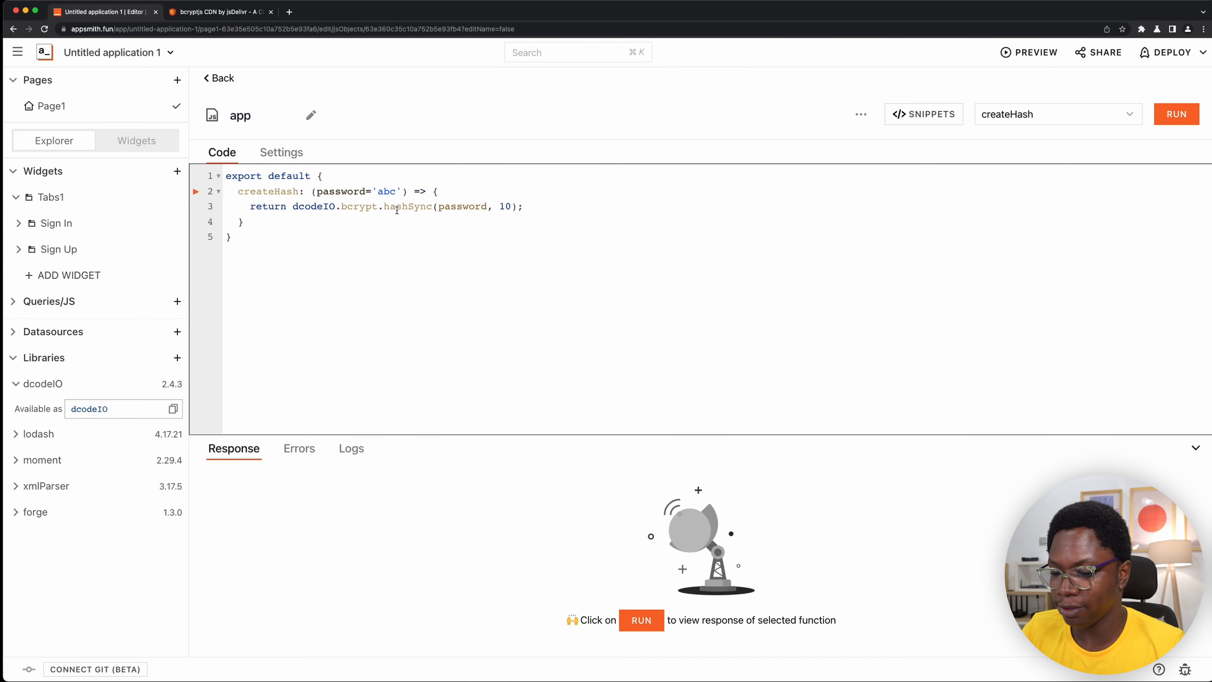
- Run createHash, examine the generated hash in the response, and return to the end of the return line
key(super+Return)
drag(607, 473, 232, 458)
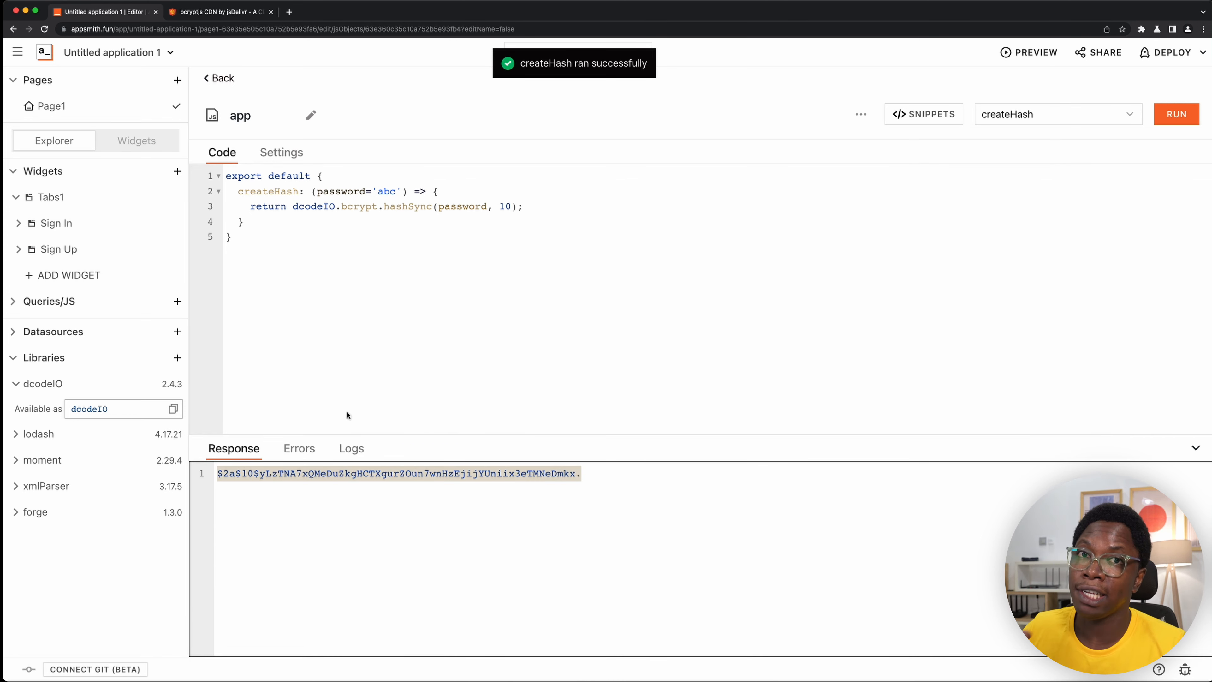
click(543, 211)
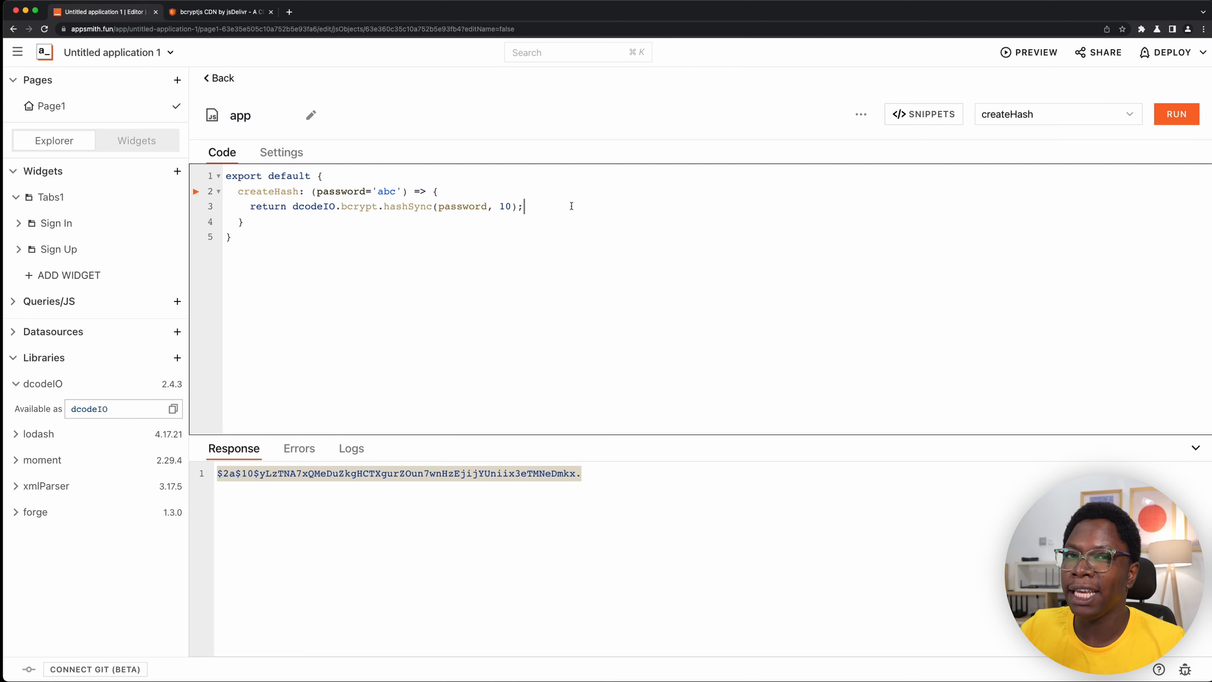
- Add a second member named verifyHash after createHash in the exported object, separated by a comma
click(439, 219)
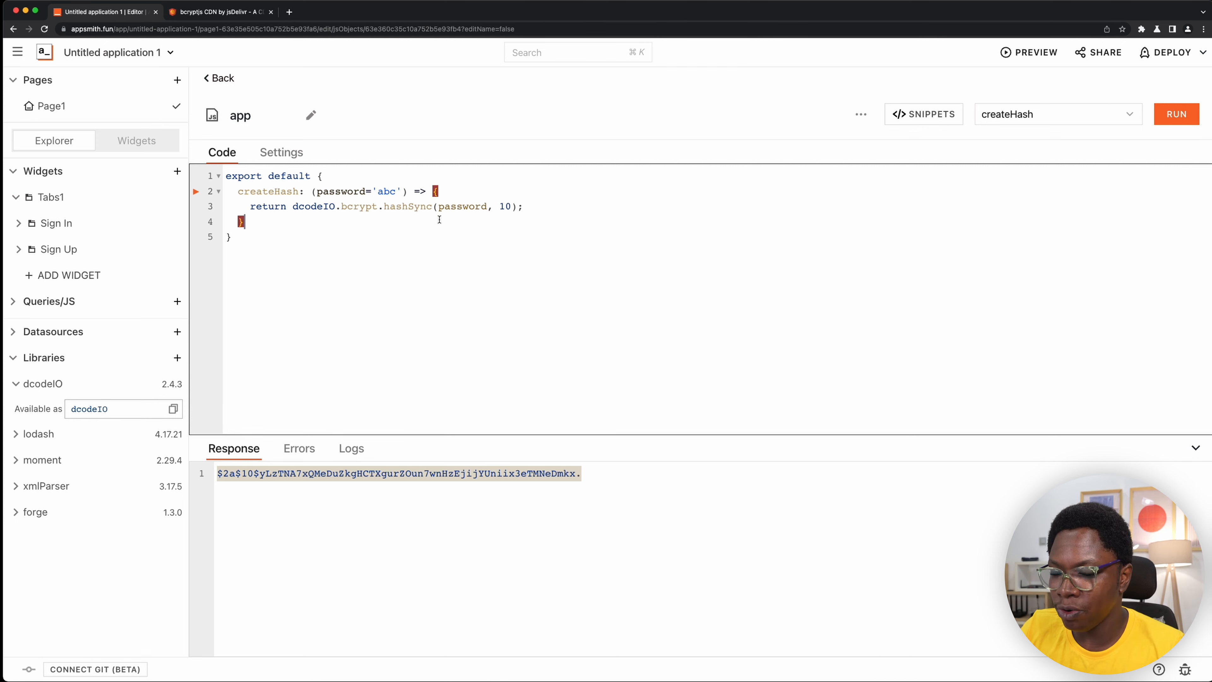
text(,)
key(Return)
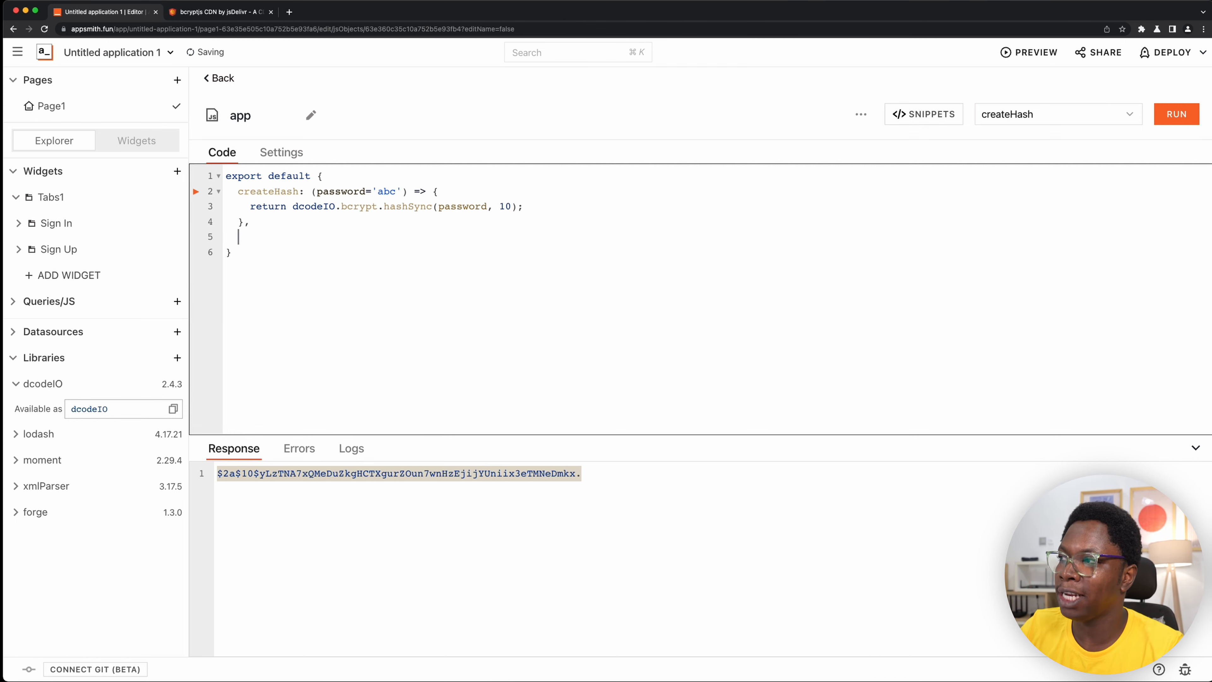
text(verifyHash: )
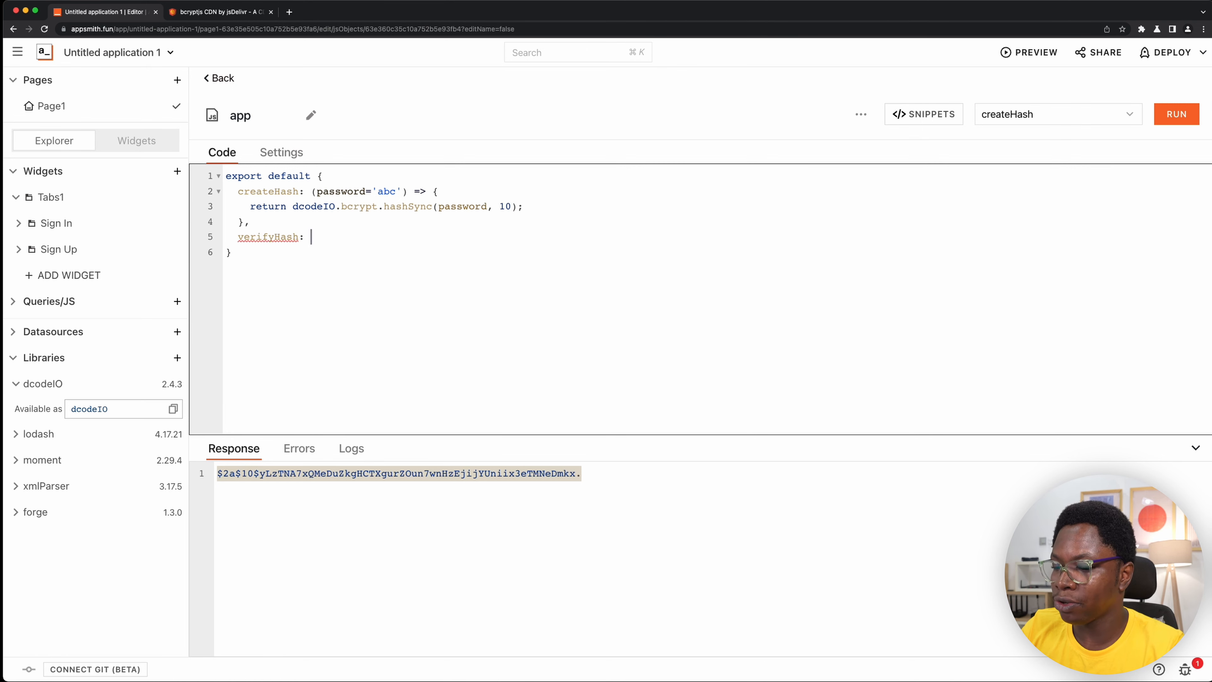
text((password)
- Give verifyHash a password parameter defaulting to the short test password and a hash parameter defaulting to an empty string
key(Escape)
text(=')
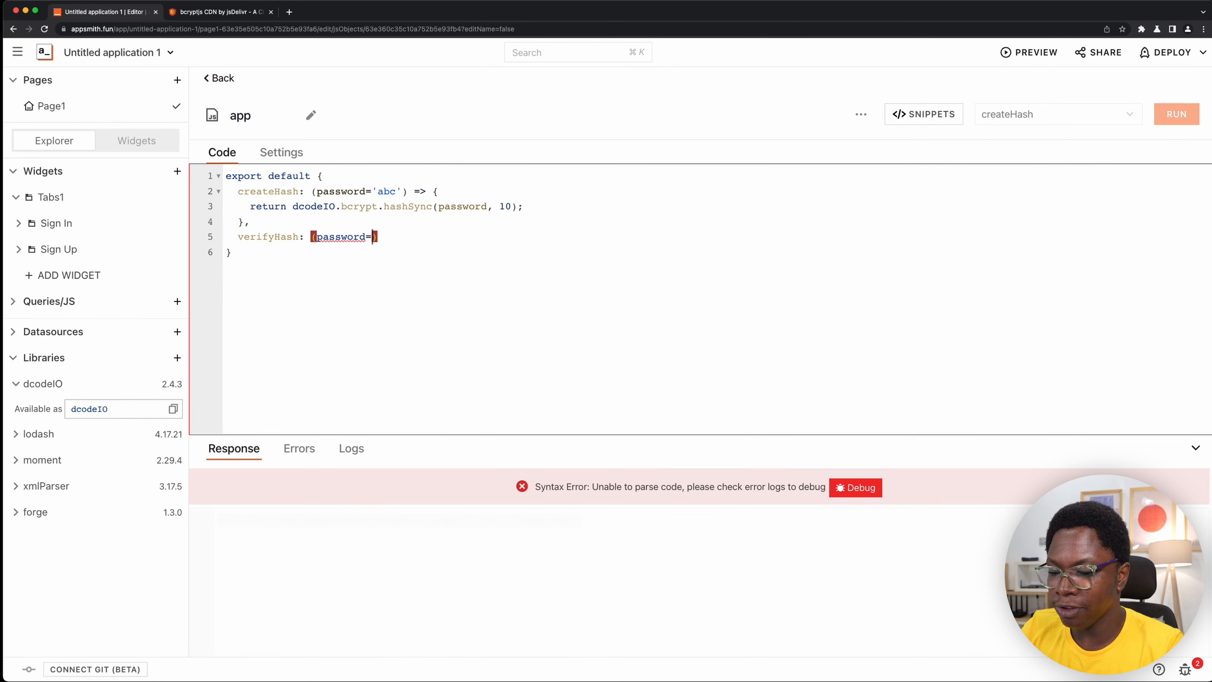
text(abc)
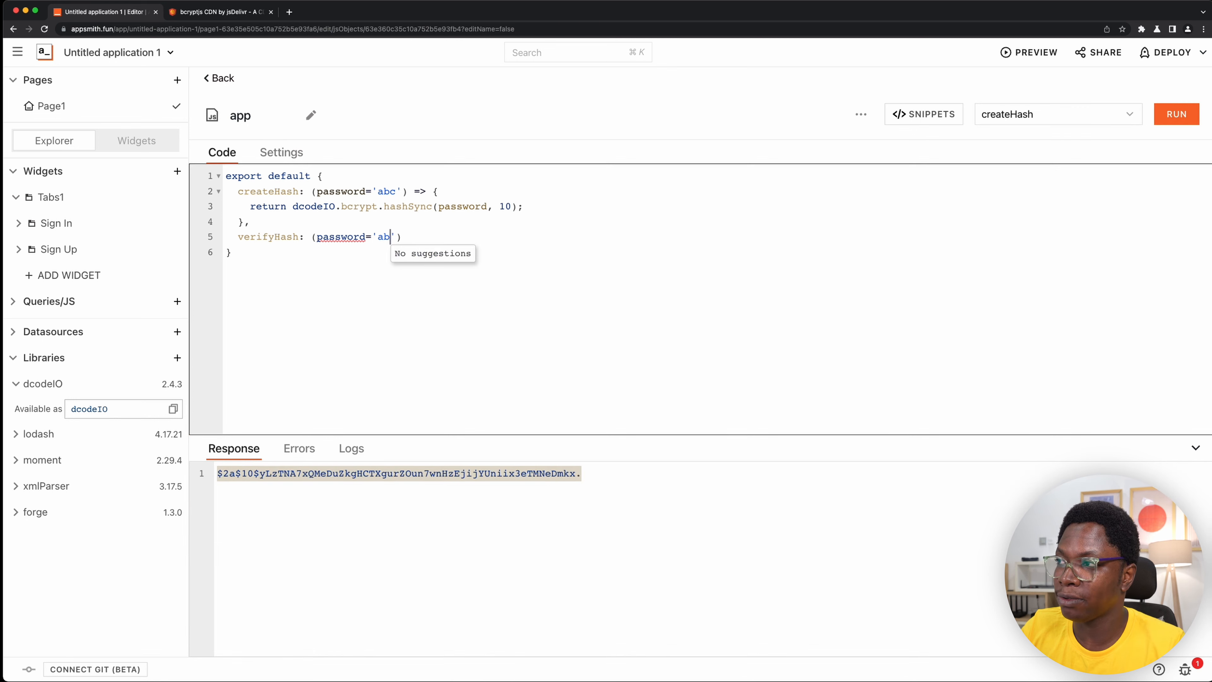
text(', ')
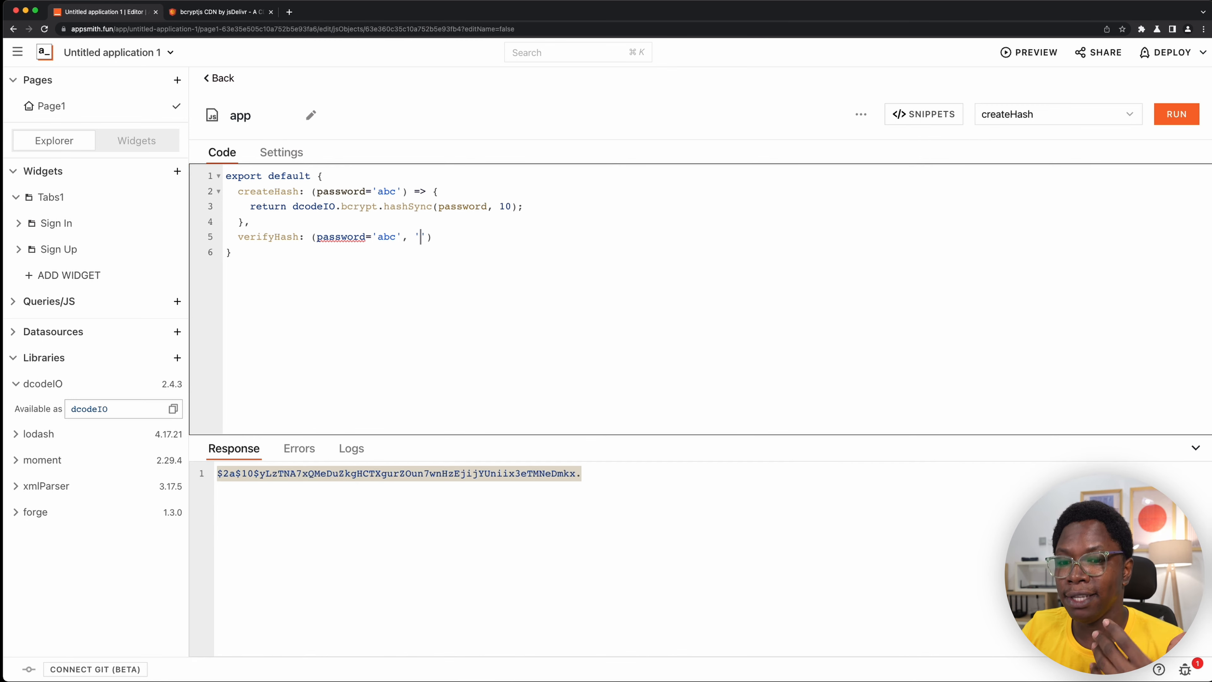
key(BackSpace)
text(hash=')
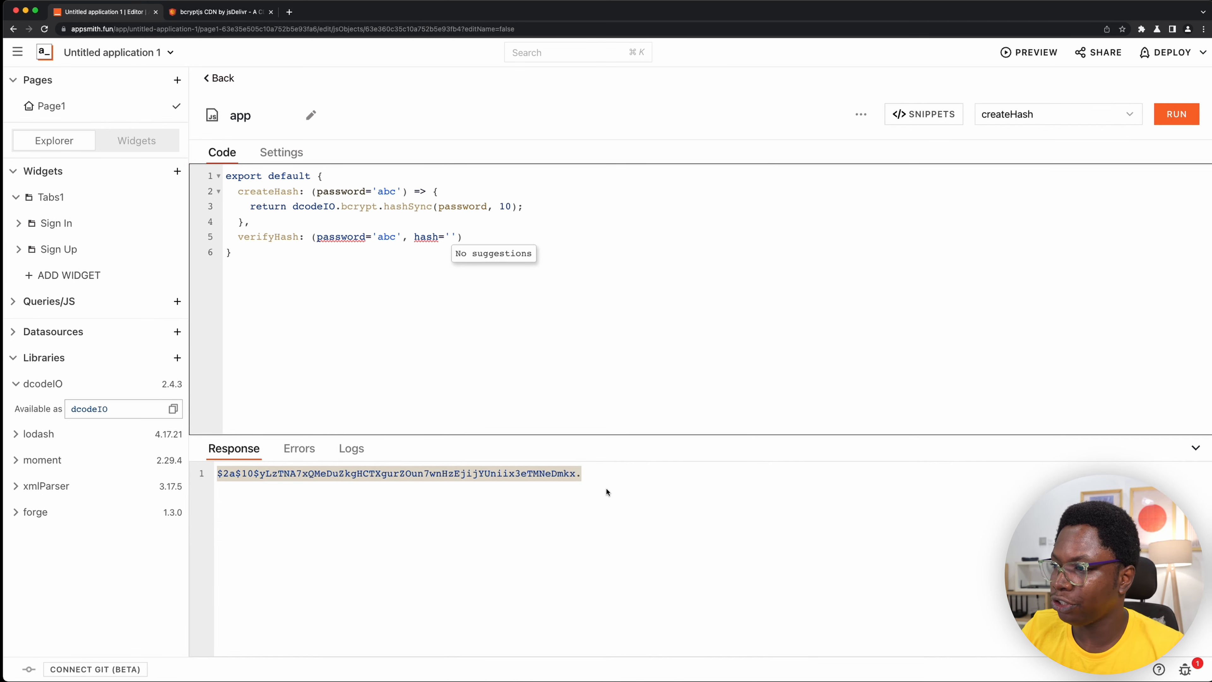
- Fill the hash parameter's default with the generated hash from the response and open verifyHash's arrow function body
triple_click(593, 474)
key(super+c)
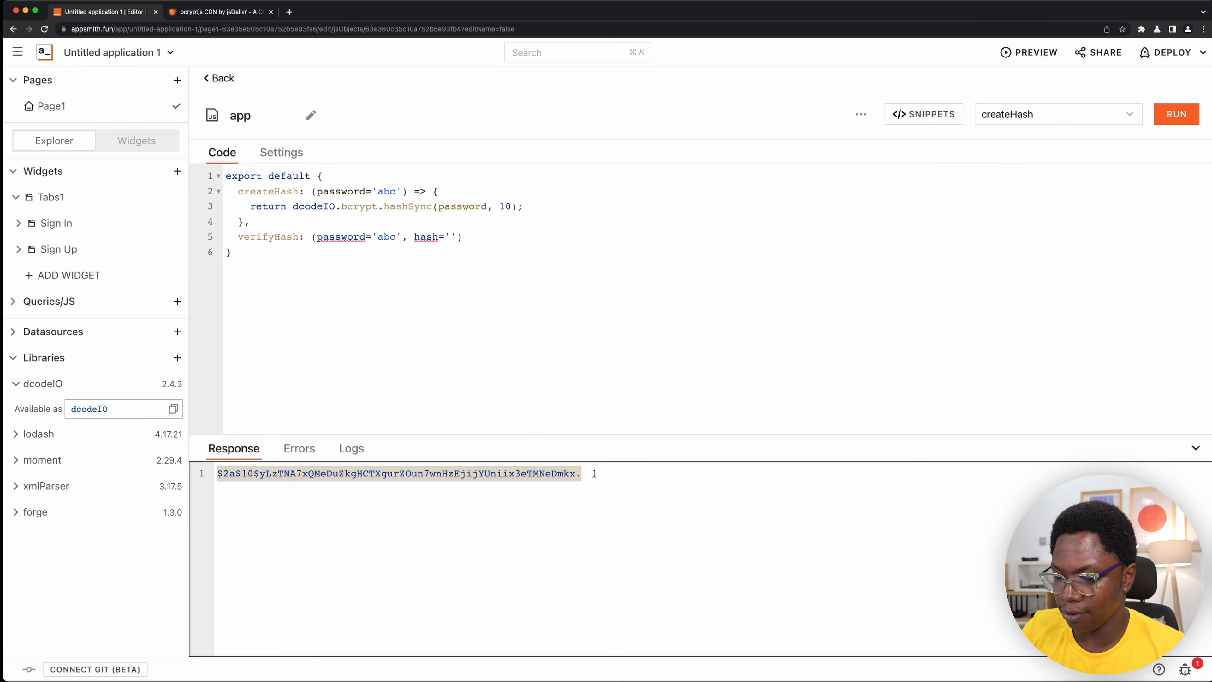
click(488, 236)
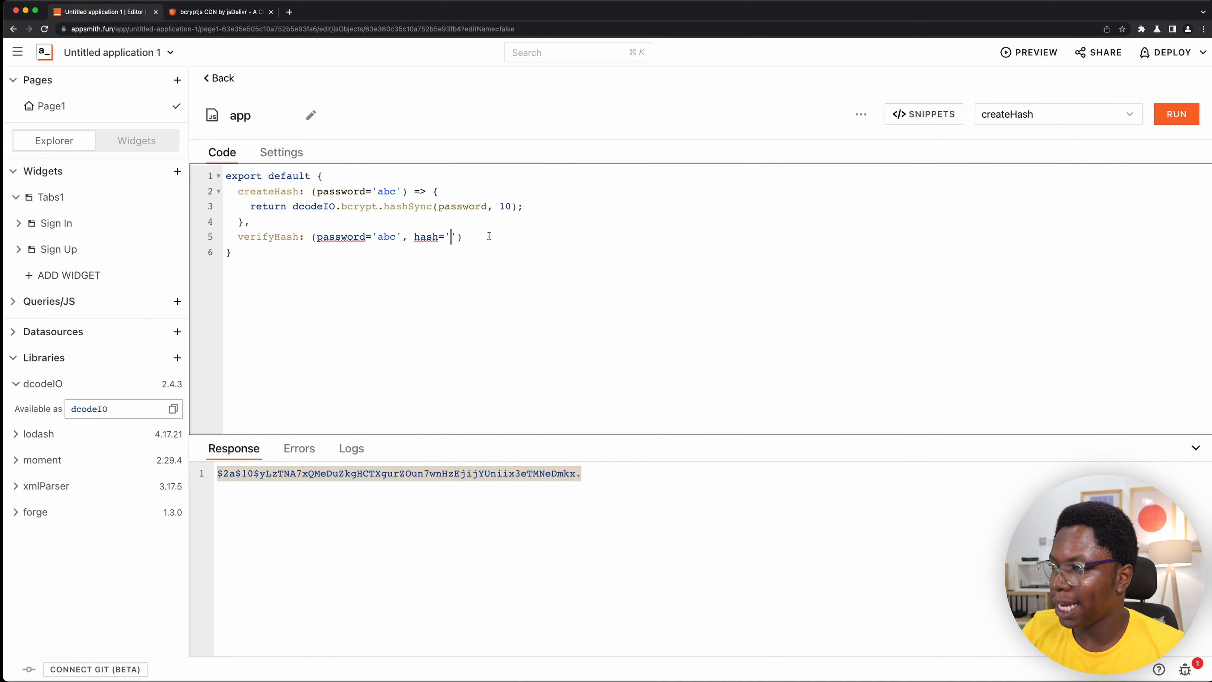
key(super+v)
key(End)
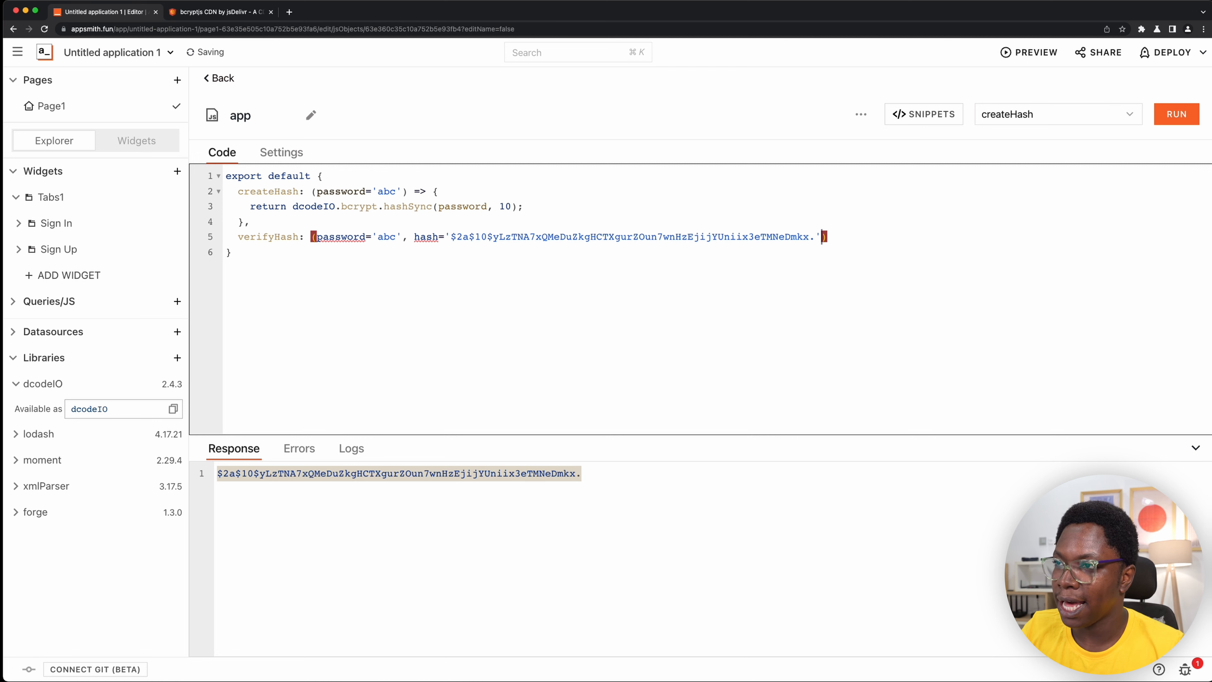
text(=> {)
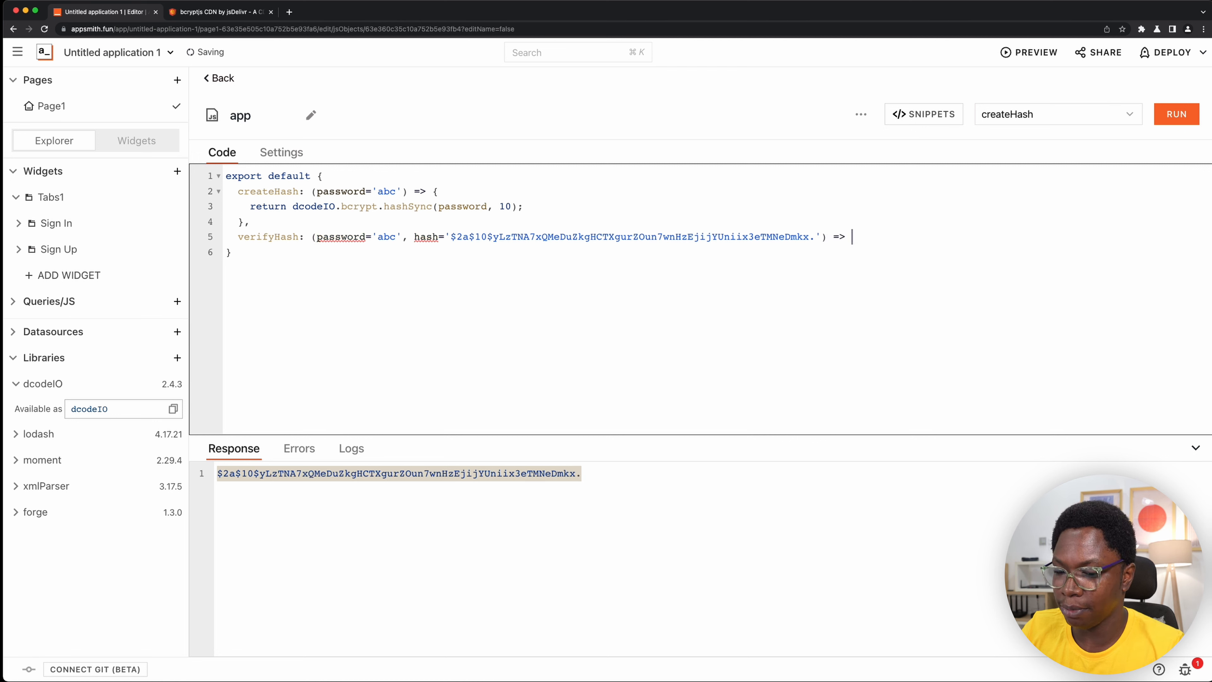
key(Return)
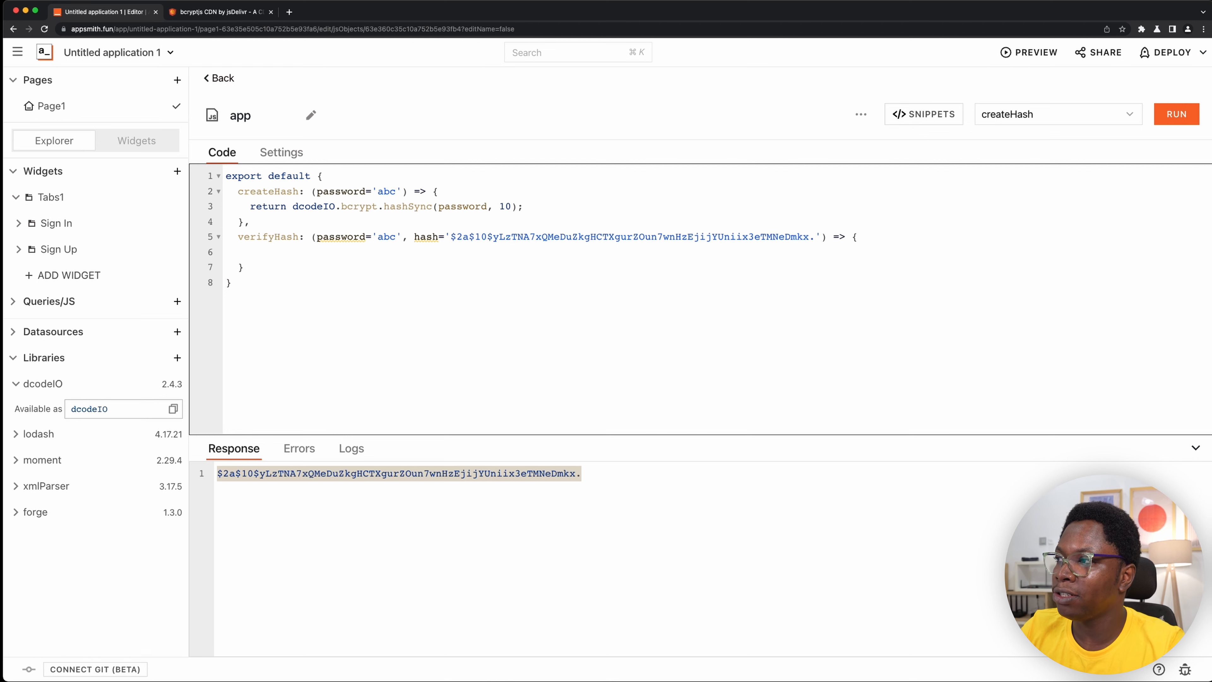
- Start a return statement in the verifyHash body that references dcodeIO.bcrypt
text(retu)
text(de)
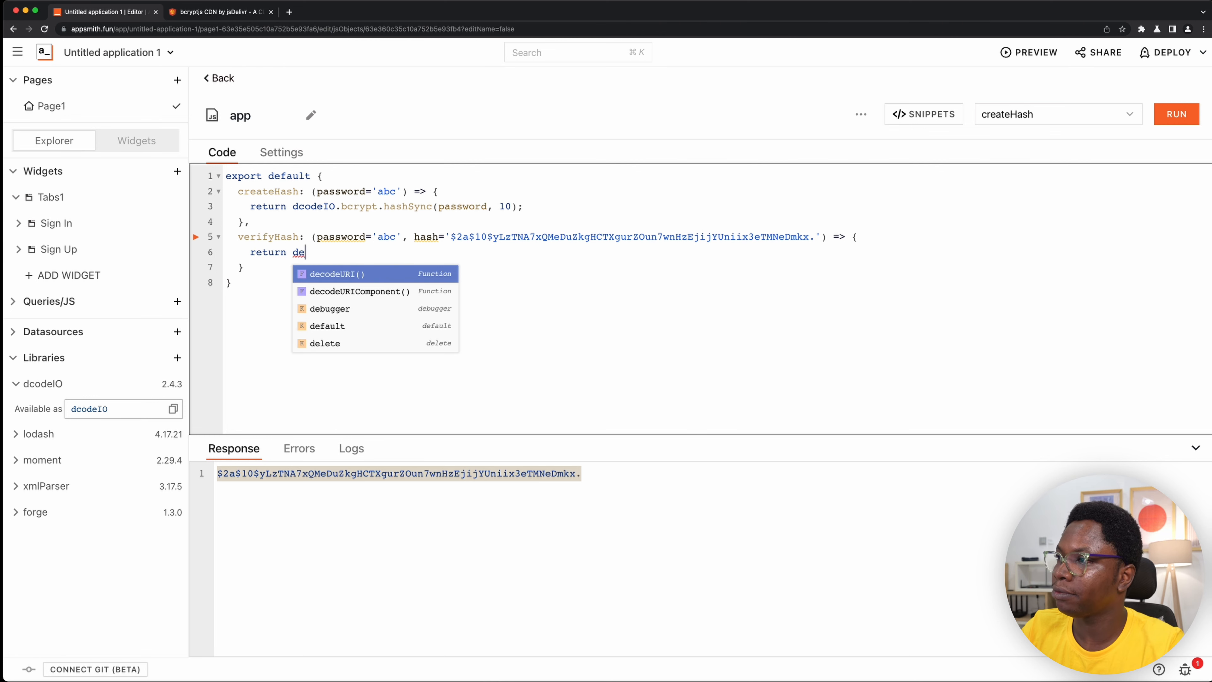
key(BackSpace)
text(c)
key(Return)
text(.)
key(Return)
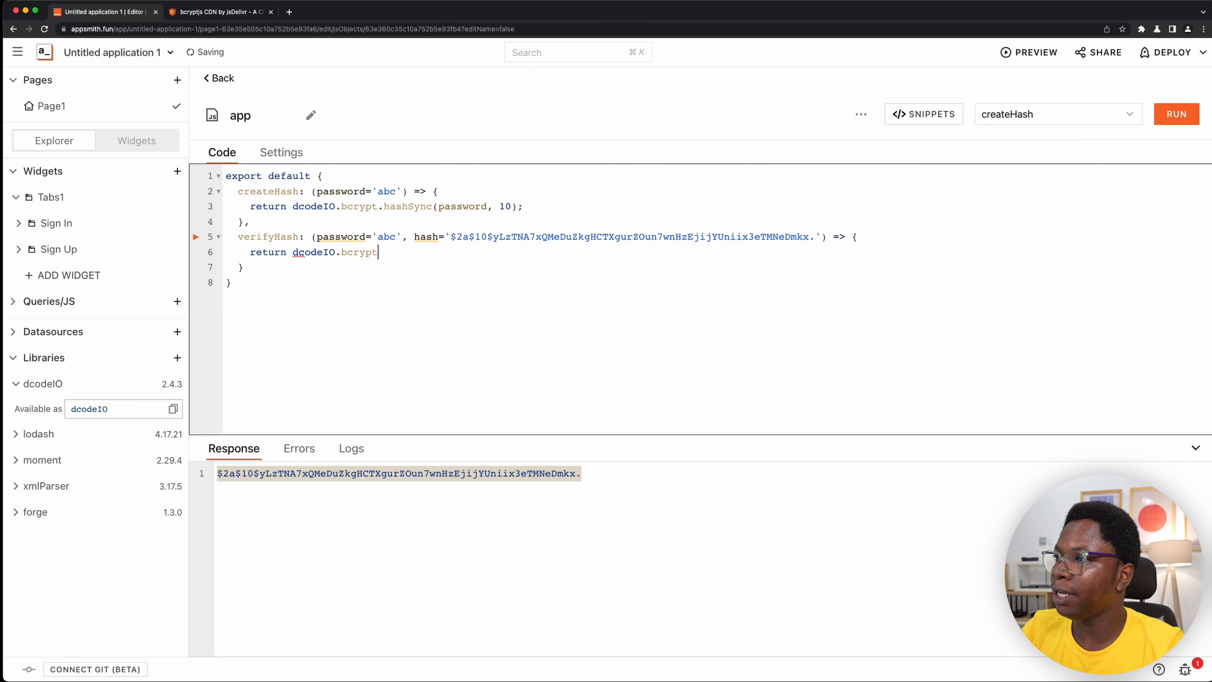
- Complete verifyHash's return statement with a compareSync(password, hash) call ended by a semicolon
text(.com)
key(Down)
key(Return)
text(()
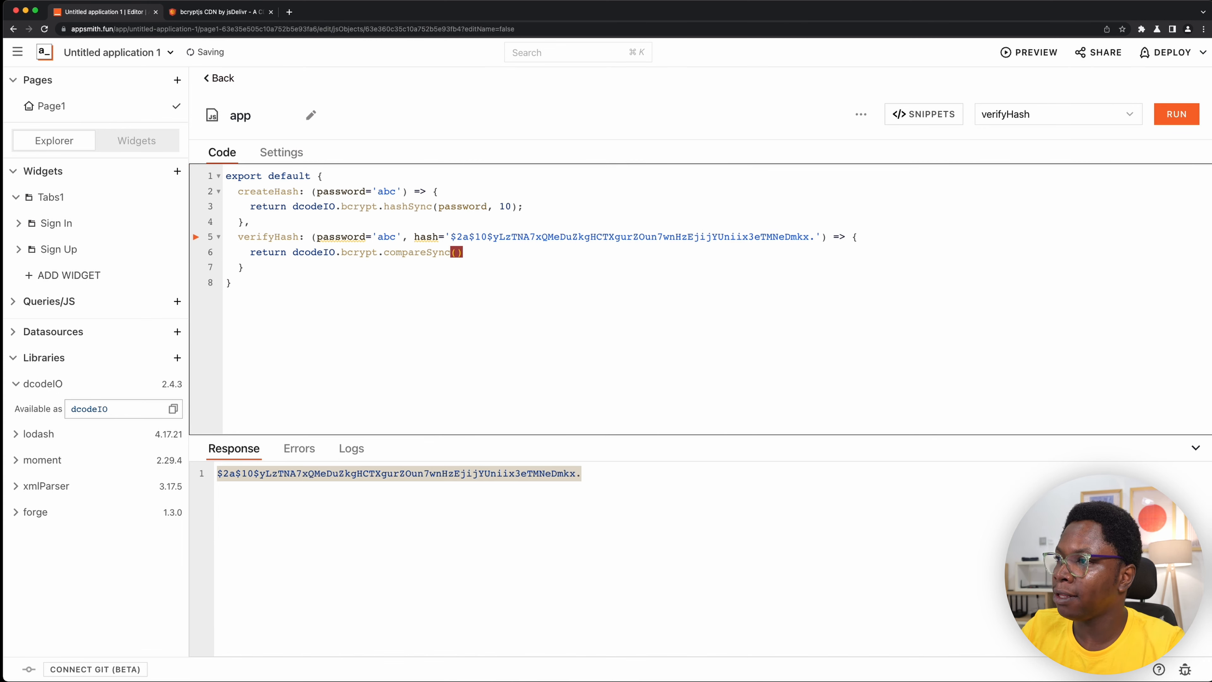
text(password, hash)
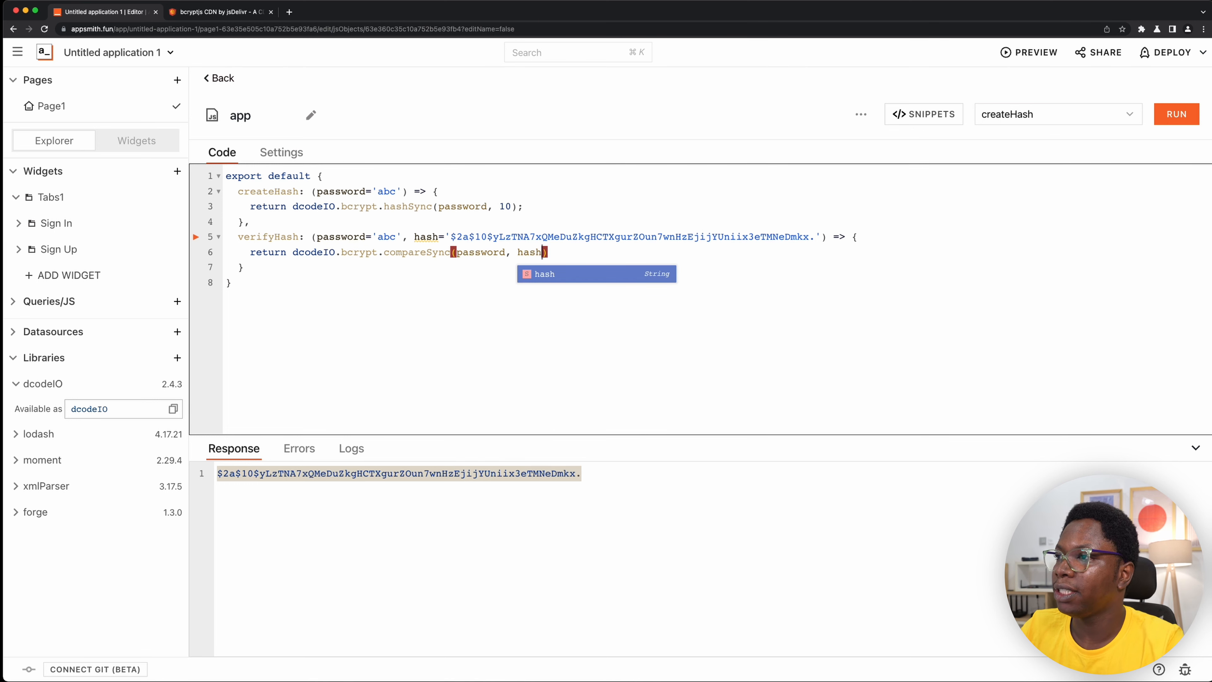
key(Right)
text(;)
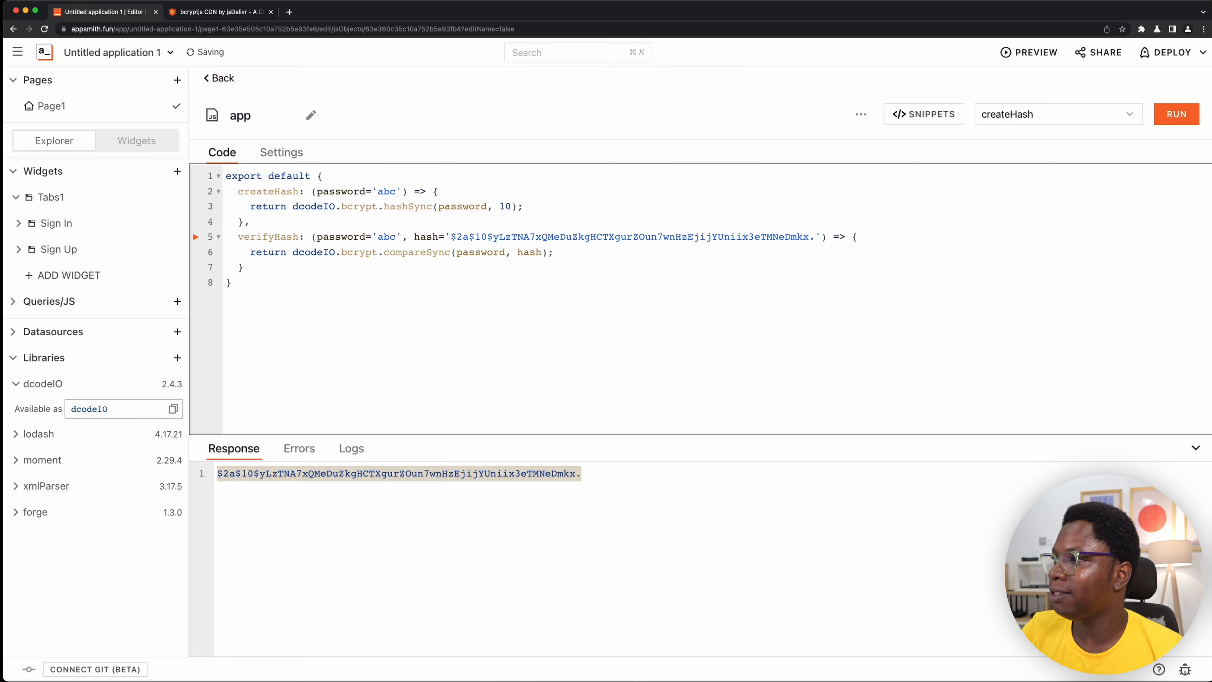
- Run verifyHash and examine the value returned in the response
click(298, 251)
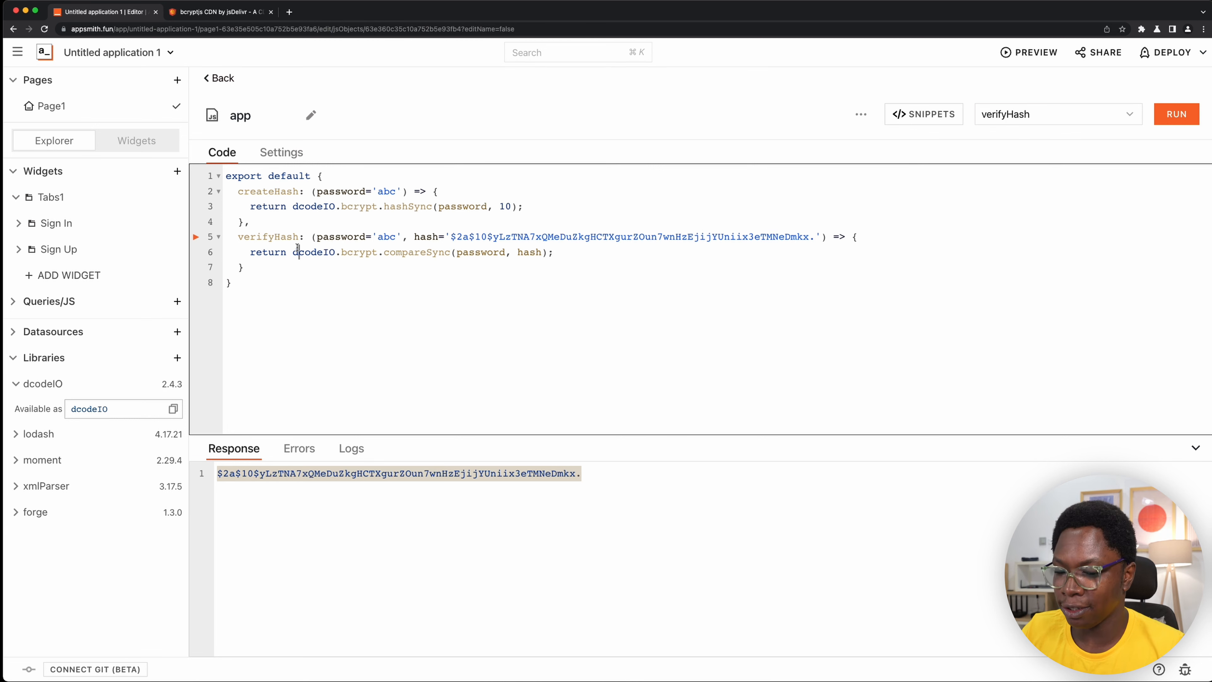
key(super+Return)
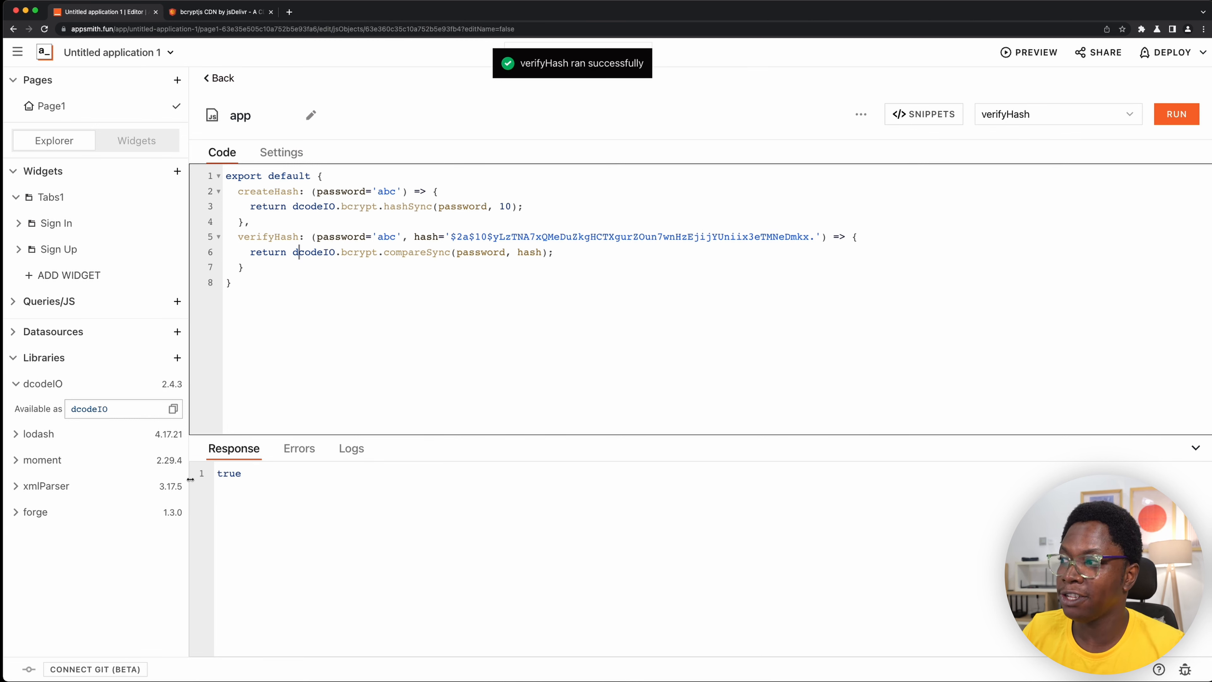
double_click(241, 475)
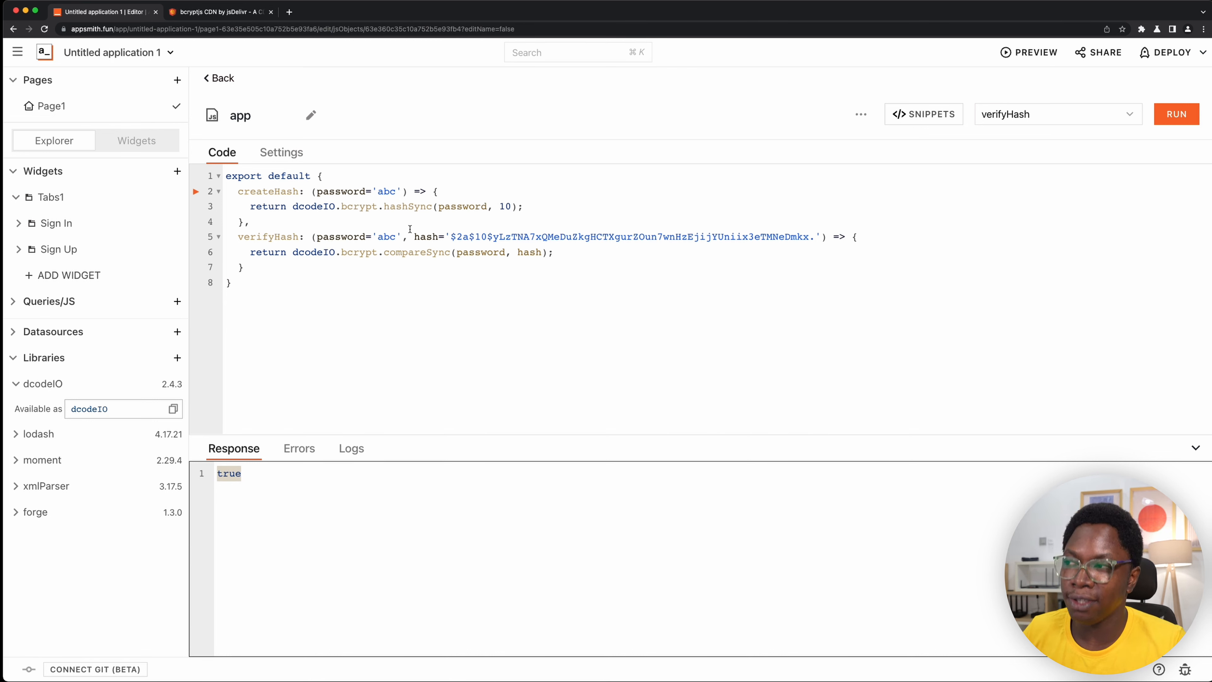
- Extend verifyHash's default test password with extra digits and run the function again to test a non-matching password
click(397, 237)
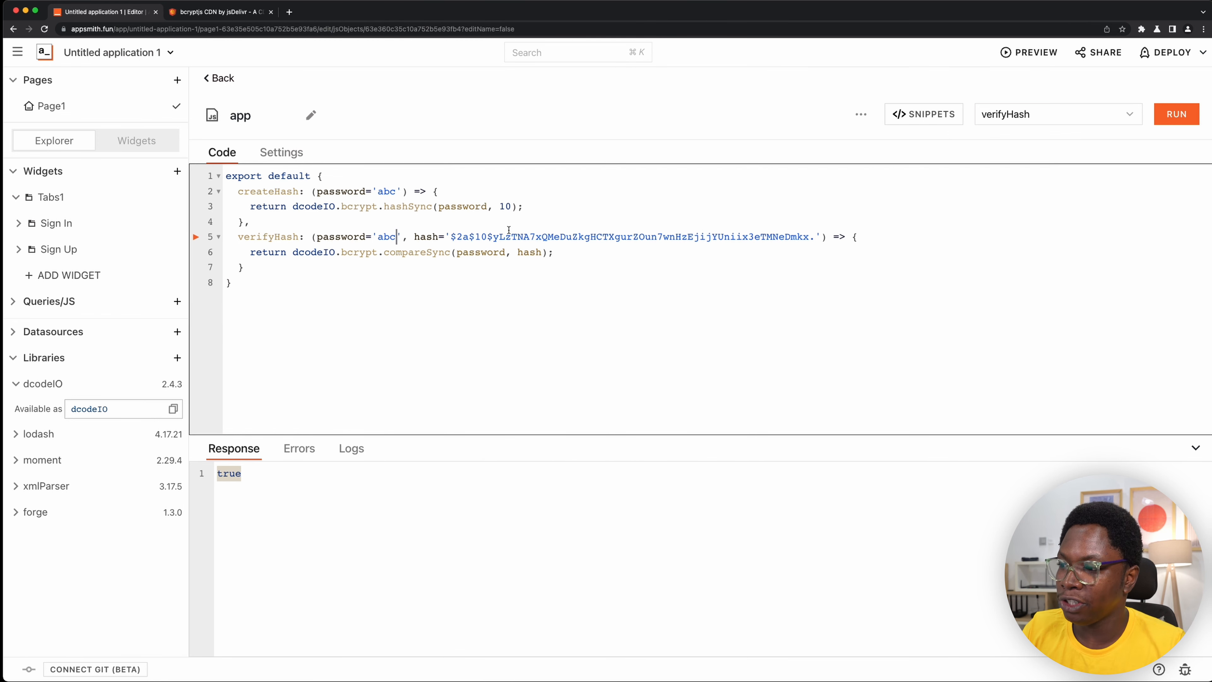
text(123)
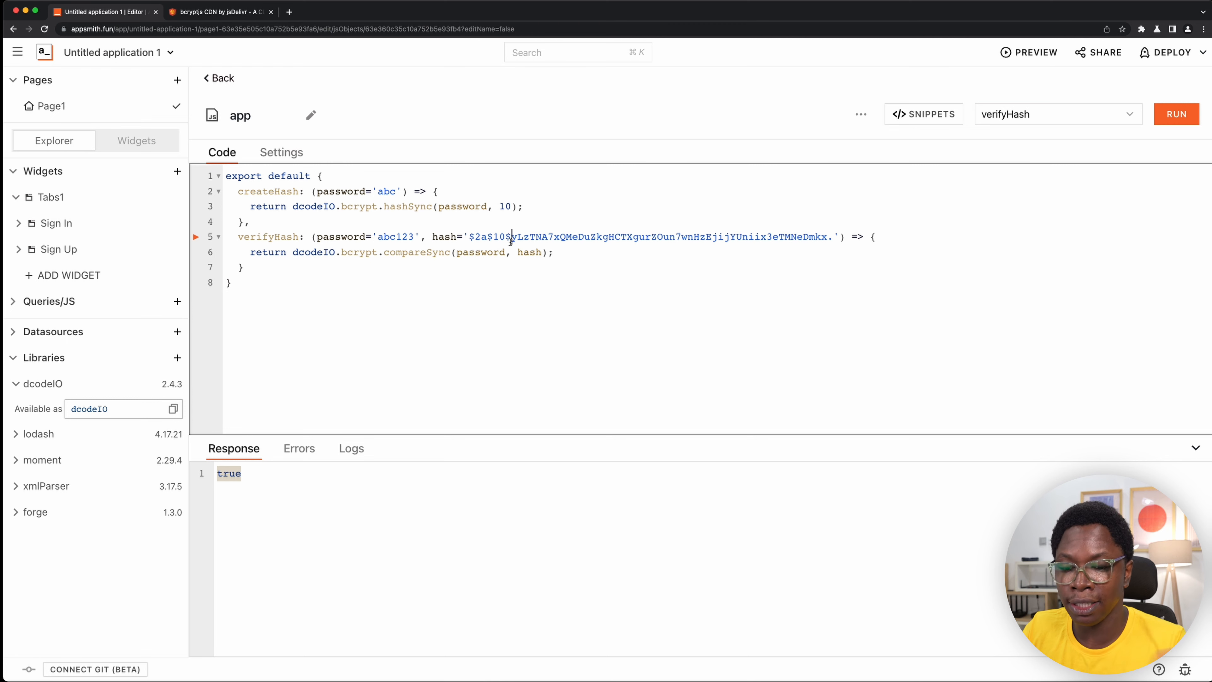
key(super+Return)
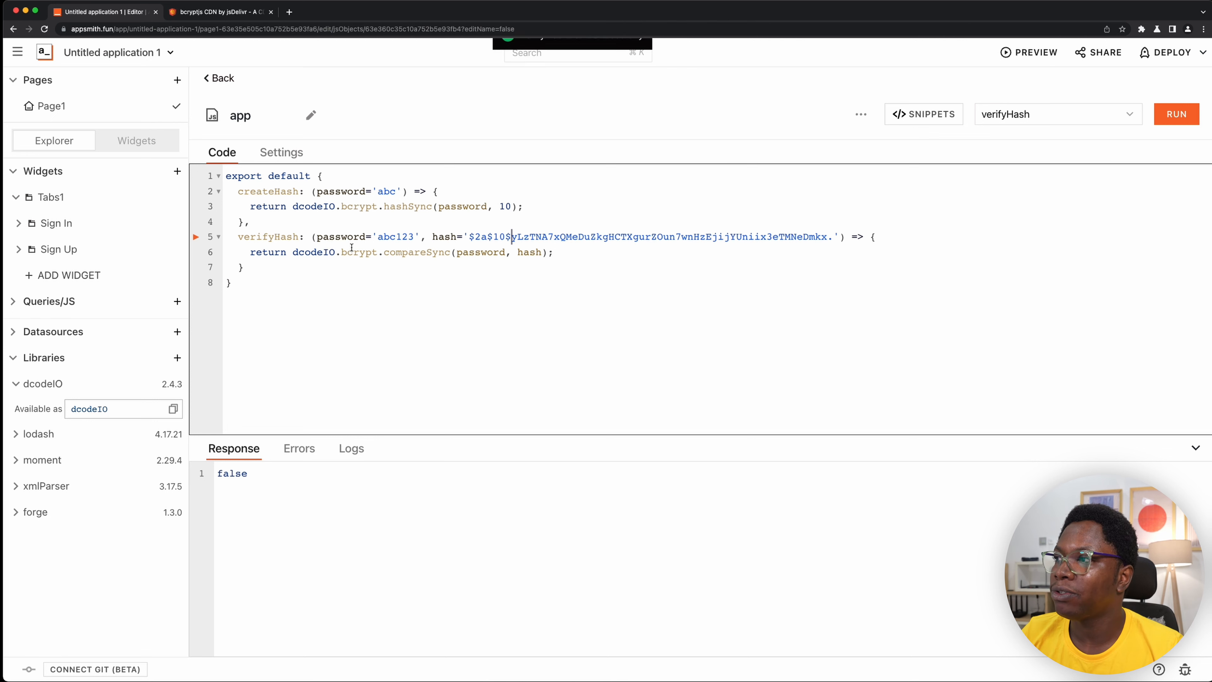
- Remove the default values from verifyHash's password and hash parameters and from createHash's password parameter
drag(368, 237, 418, 235)
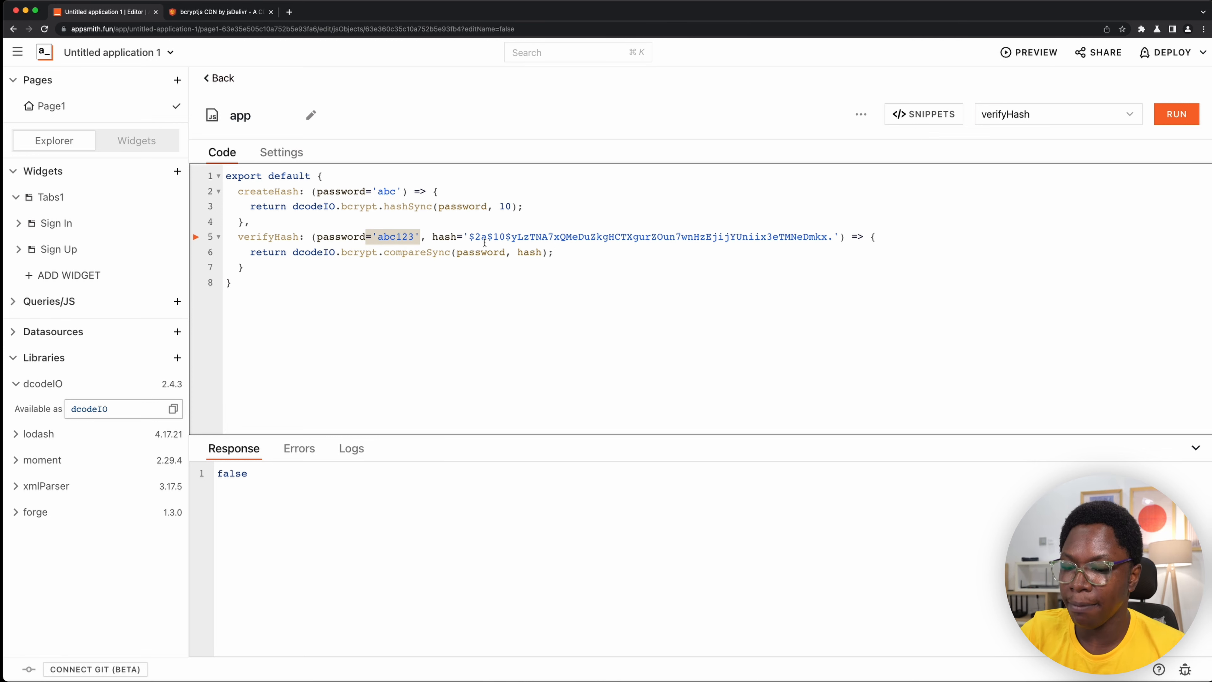
key(BackSpace)
drag(400, 235, 786, 233)
key(BackSpace)
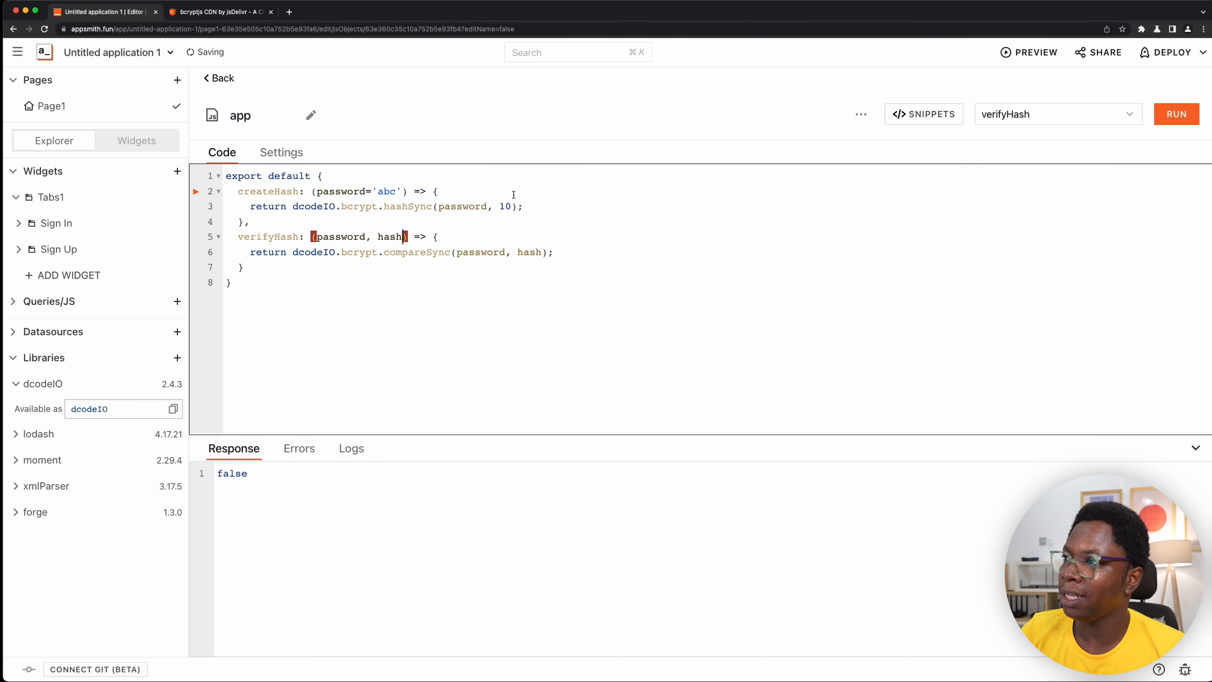
drag(365, 191, 405, 190)
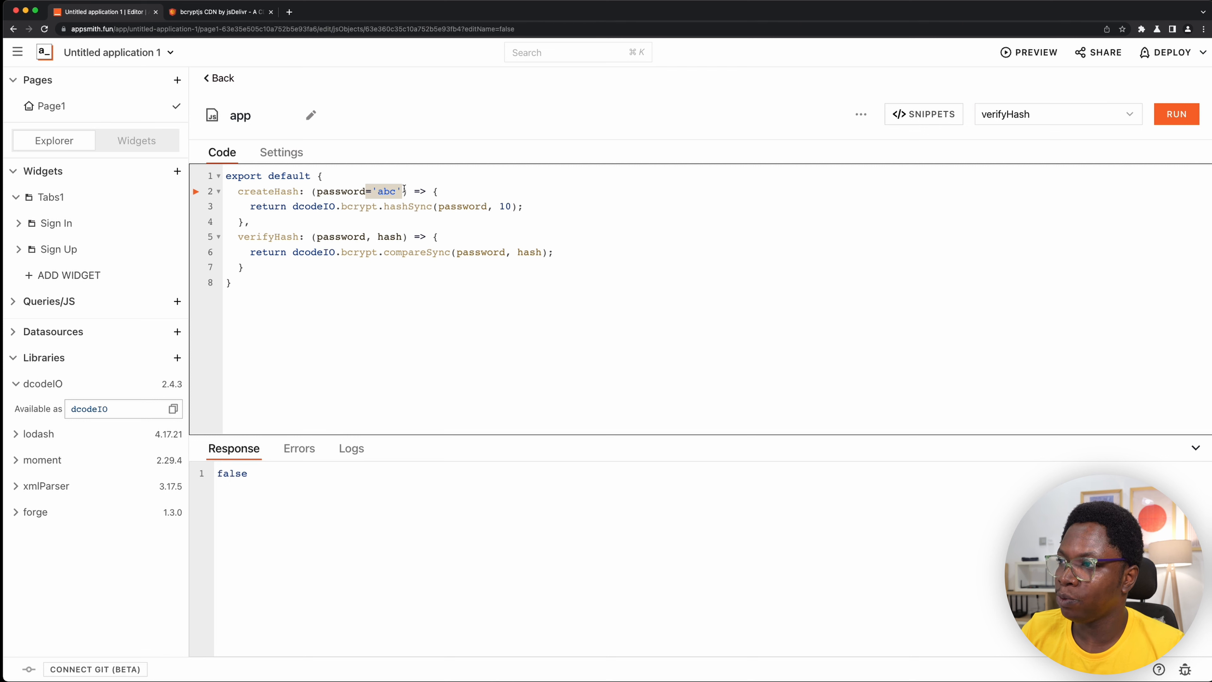
key(BackSpace)
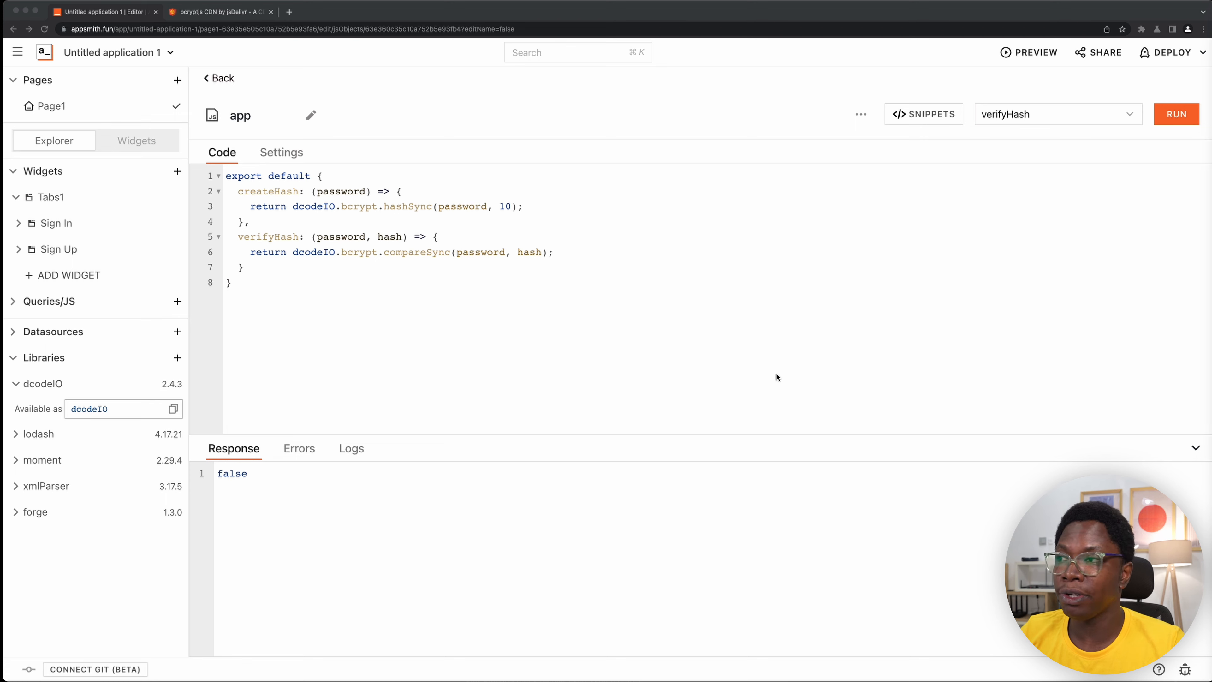
- Open the jsonwebtoken package page on npmjs.com in a new browser tab and read through its install and usage documentation
click(778, 377)
click(289, 13)
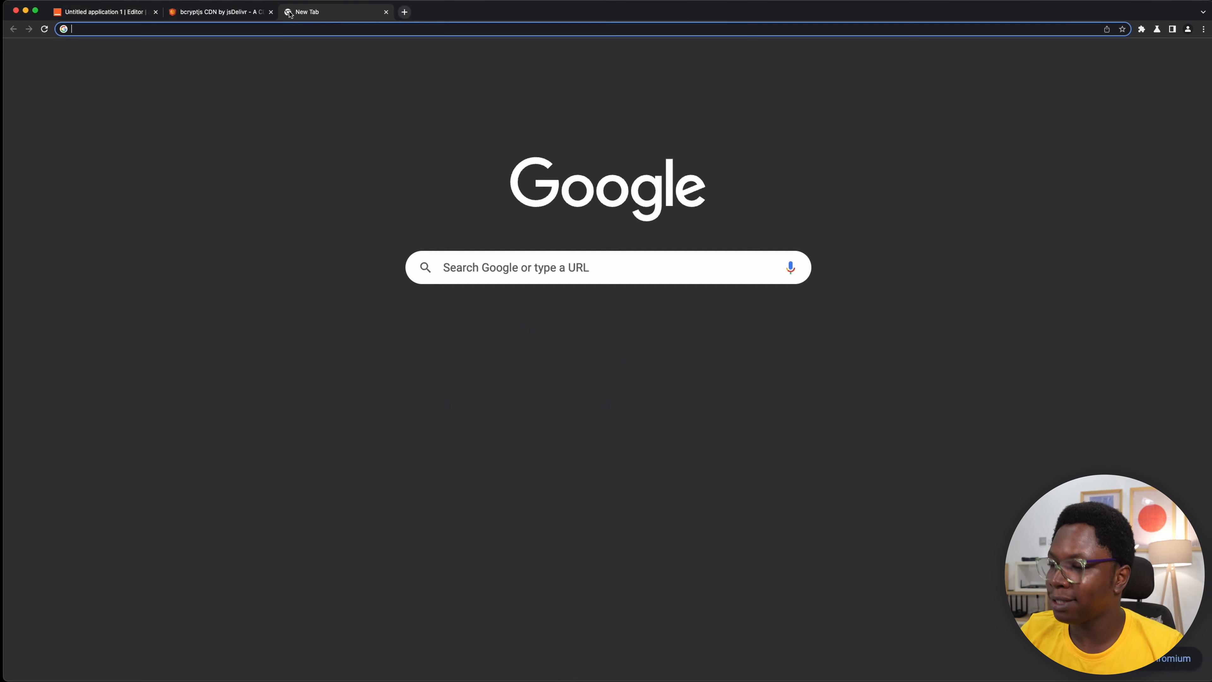
text(https://www.npmjs.com/package/jsonwebtoken)
key(Return)
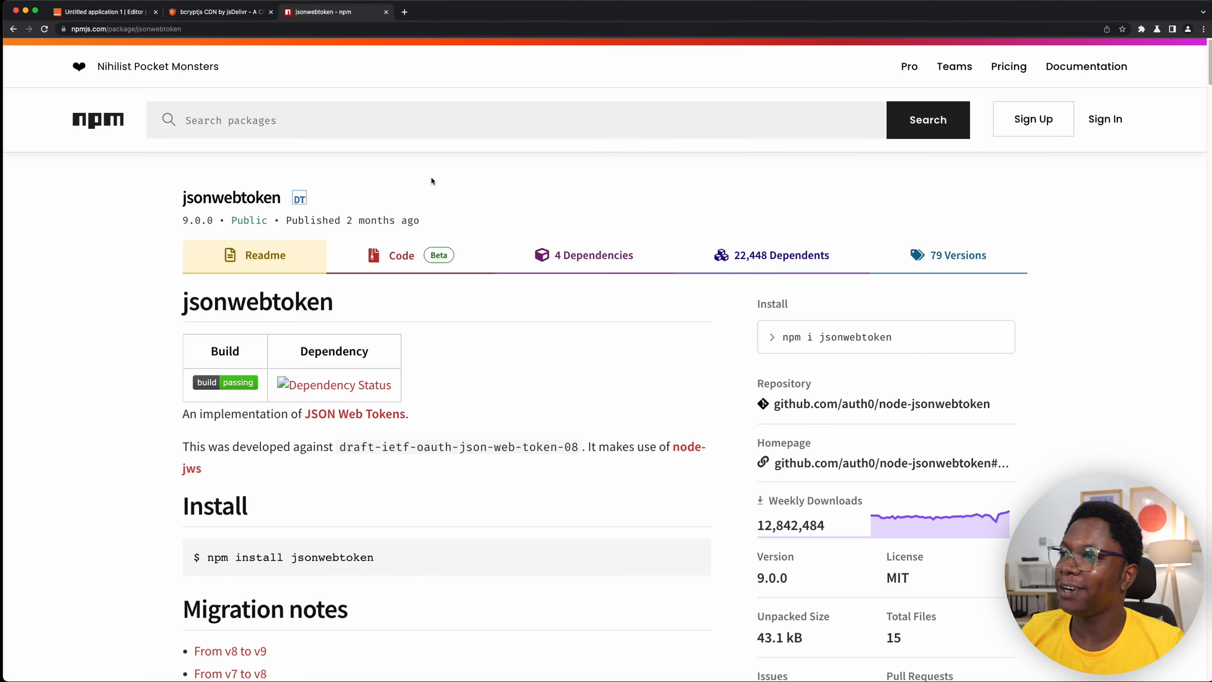
scroll(433, 186, down, 5)
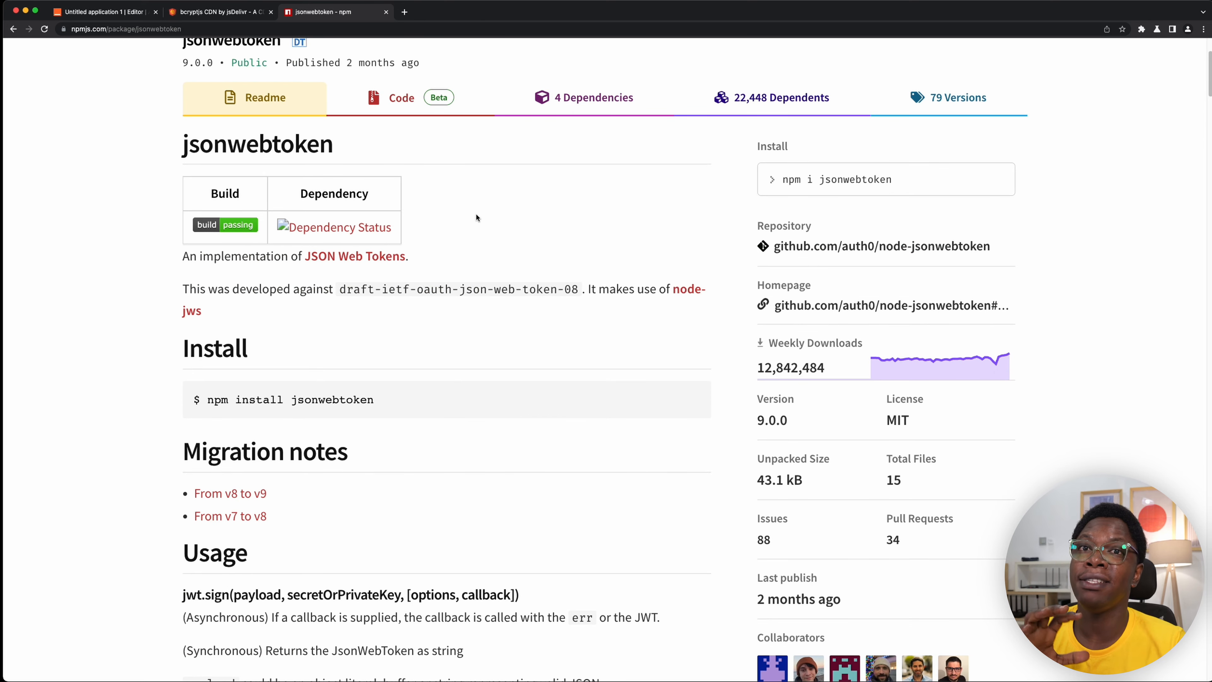
scroll(503, 255, down, 1)
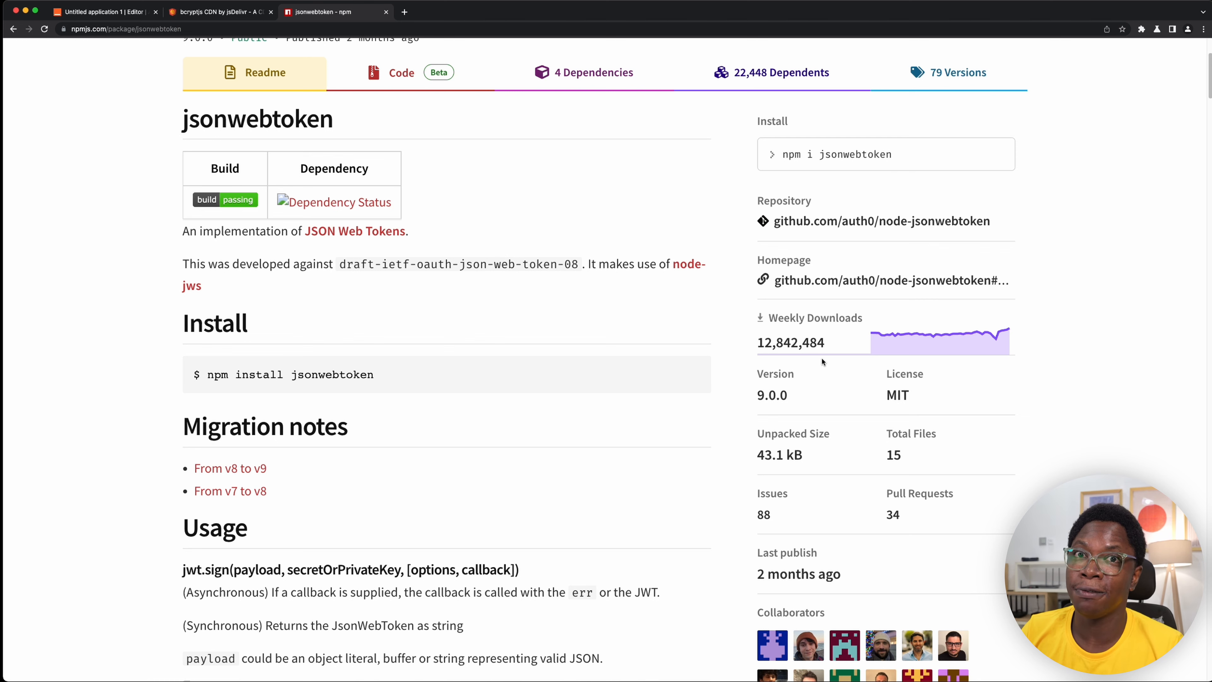
scroll(563, 286, down, 6)
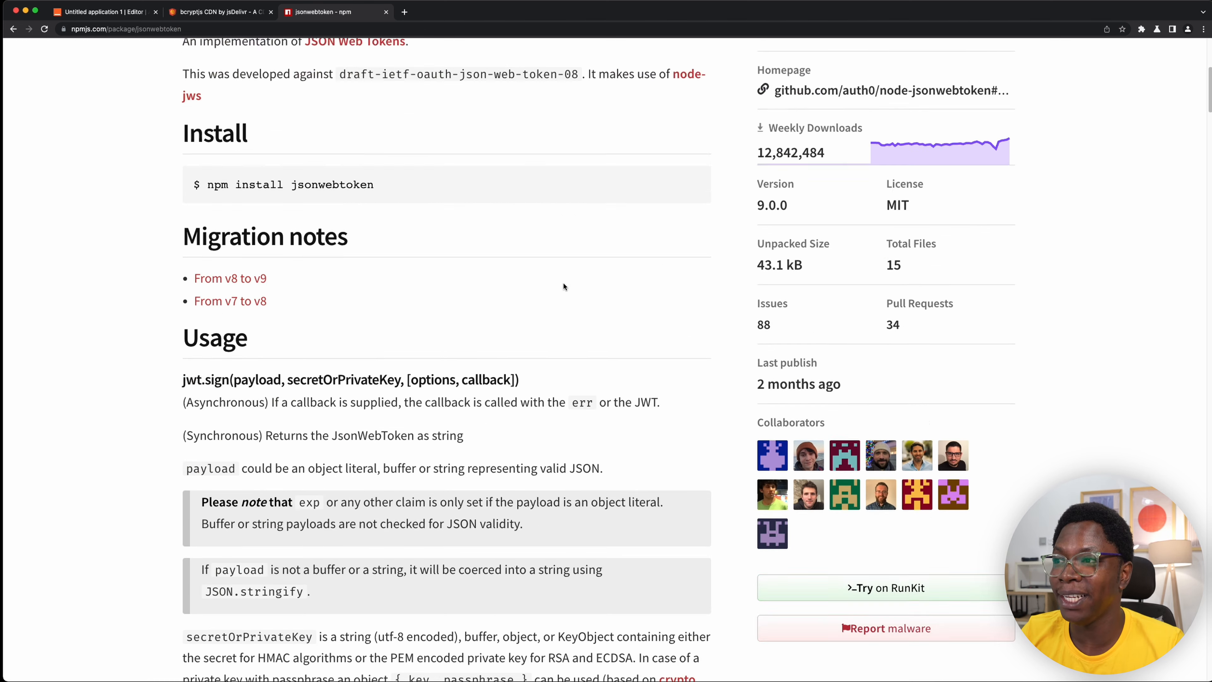
scroll(562, 290, down, 15)
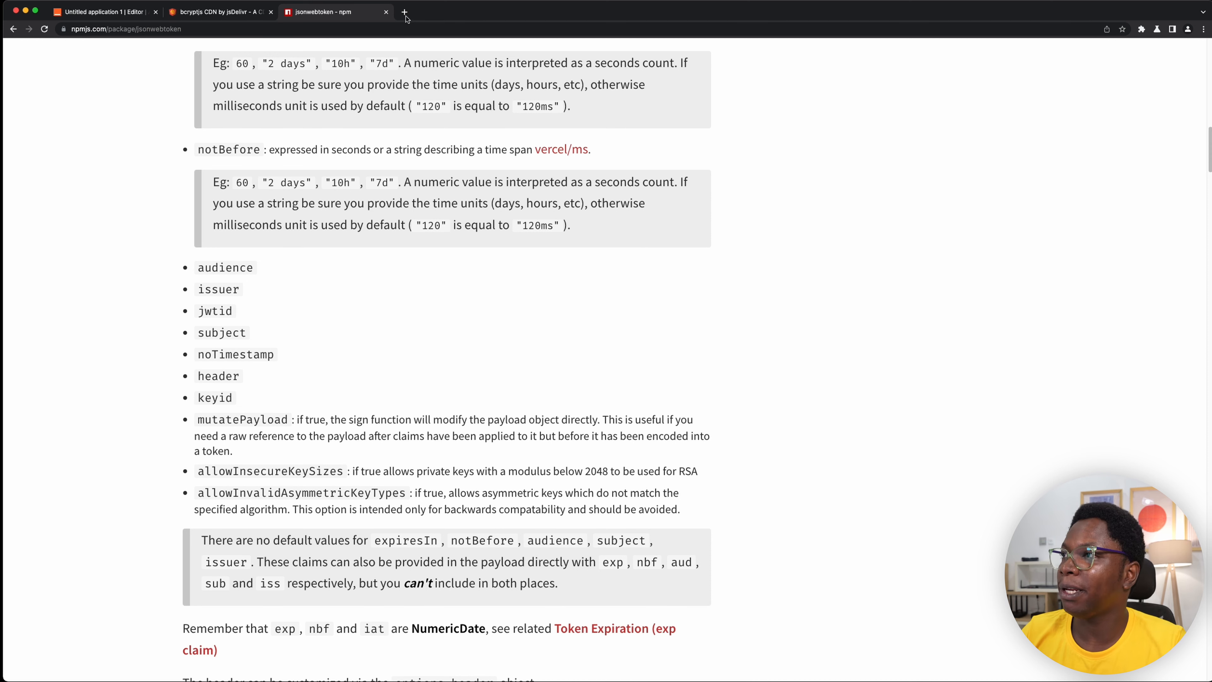
- Close the jsonwebtoken and bcryptjs browser tabs and return to the Appsmith editor
click(385, 12)
click(270, 13)
click(371, 271)
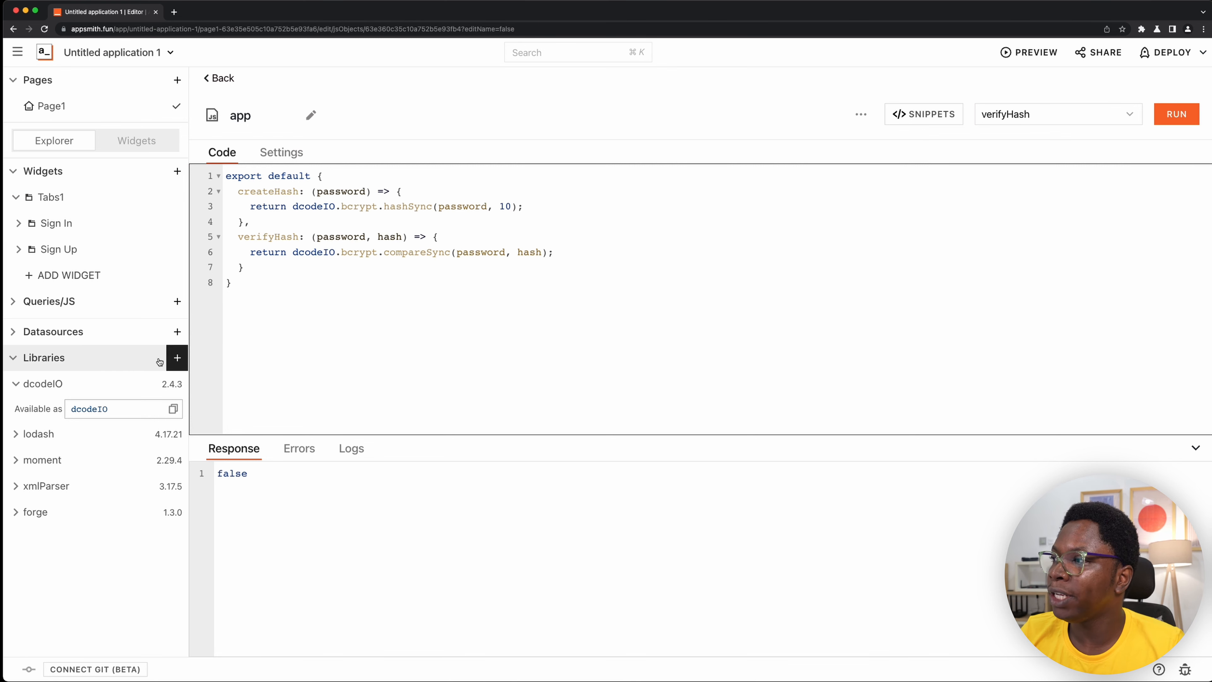
- Install the recommended jsonwebtoken JS library and expand its entry to check the name it is available under
click(177, 359)
scroll(359, 369, down, 1)
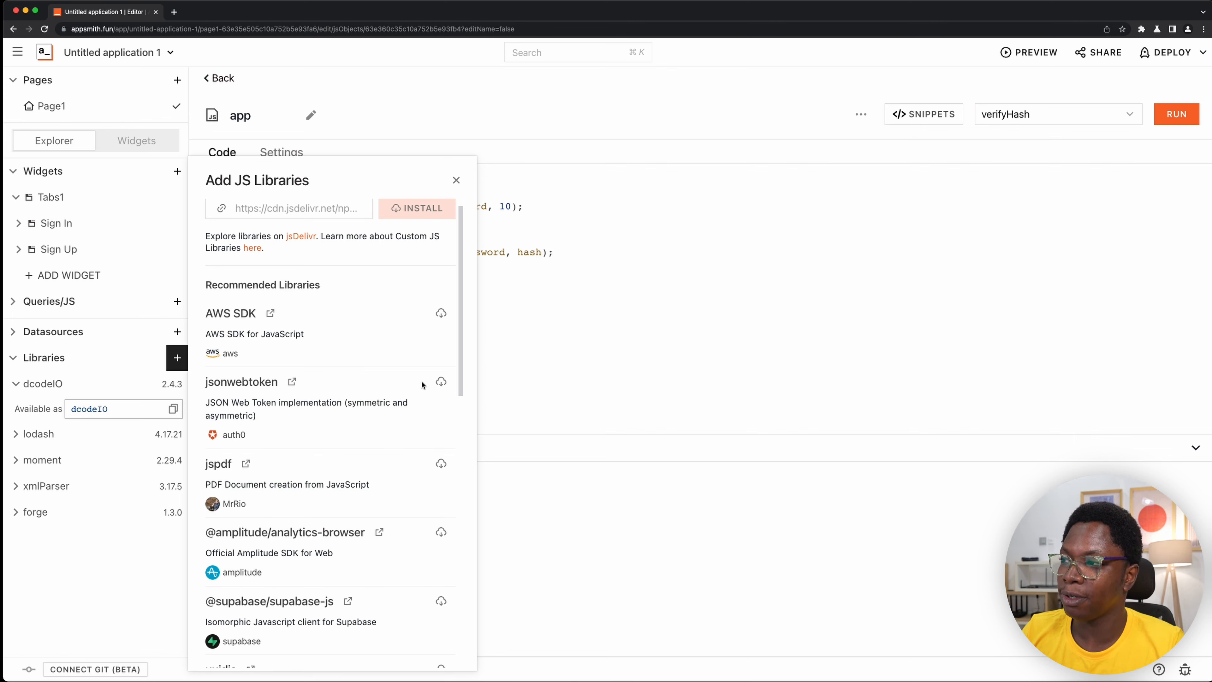
click(439, 382)
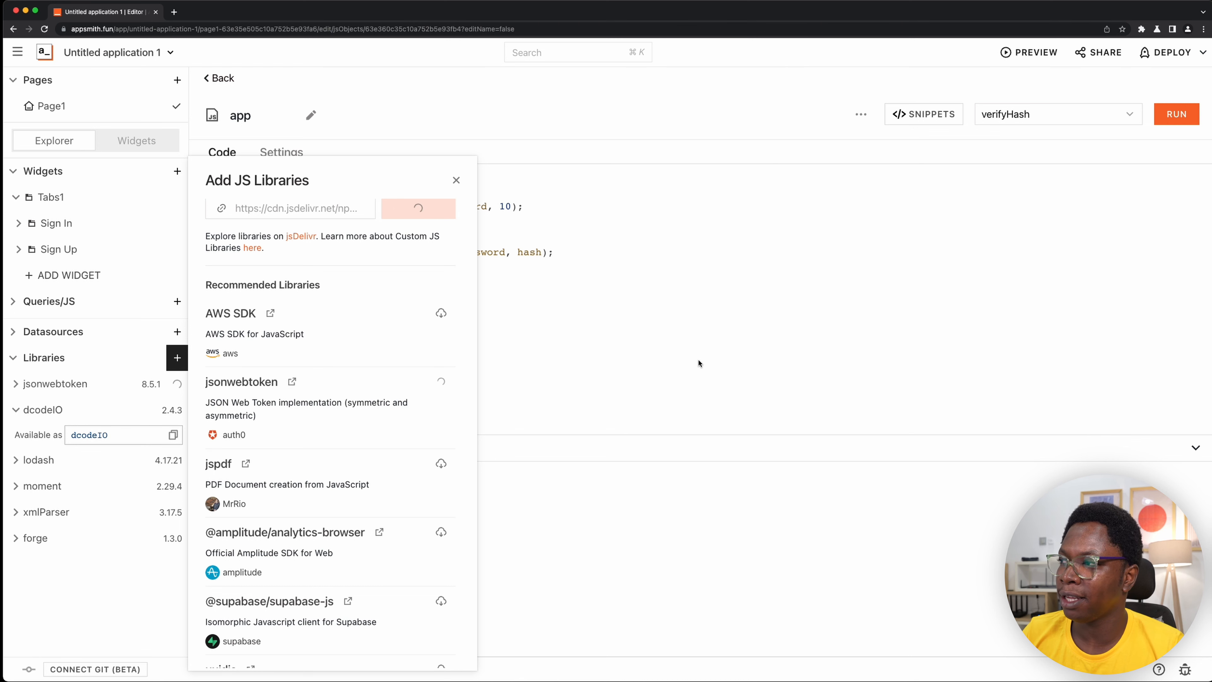
drag(520, 94, 592, 96)
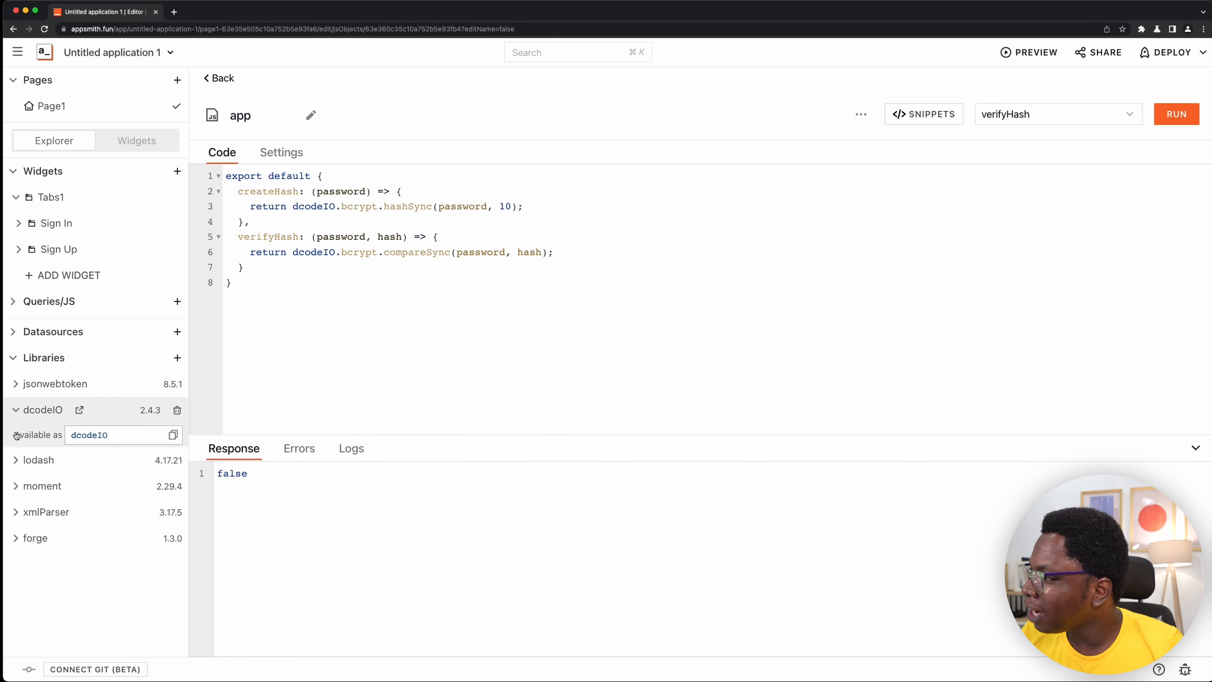
click(16, 409)
click(18, 387)
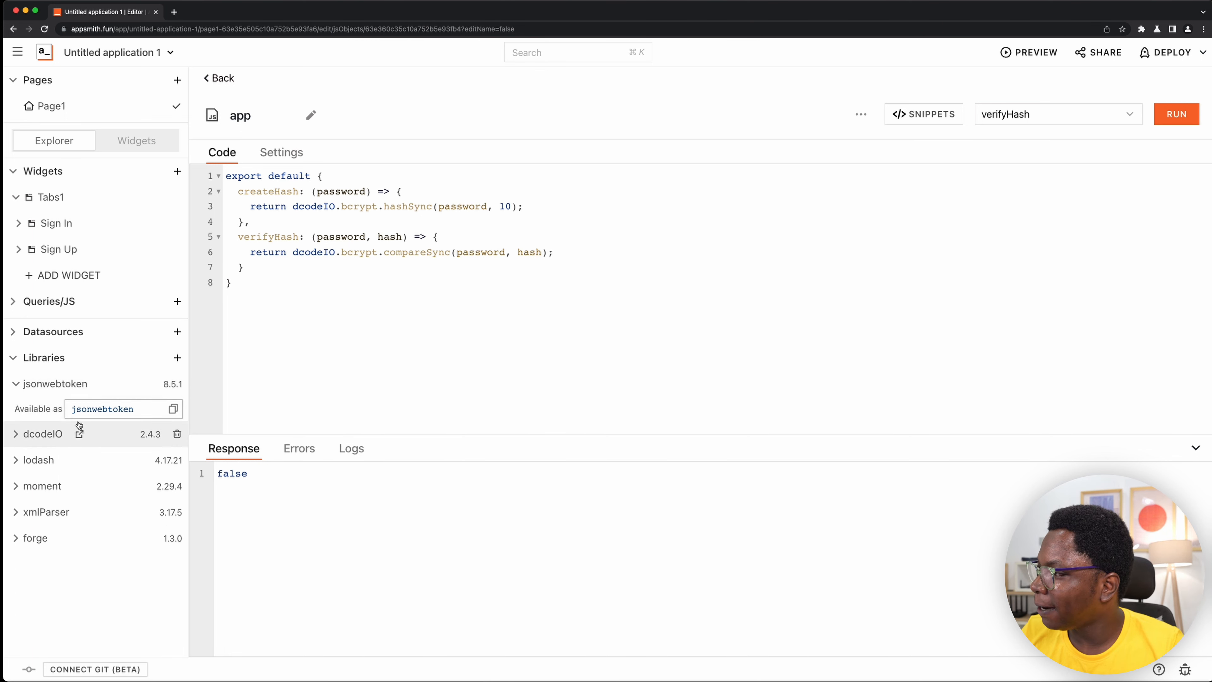
click(667, 339)
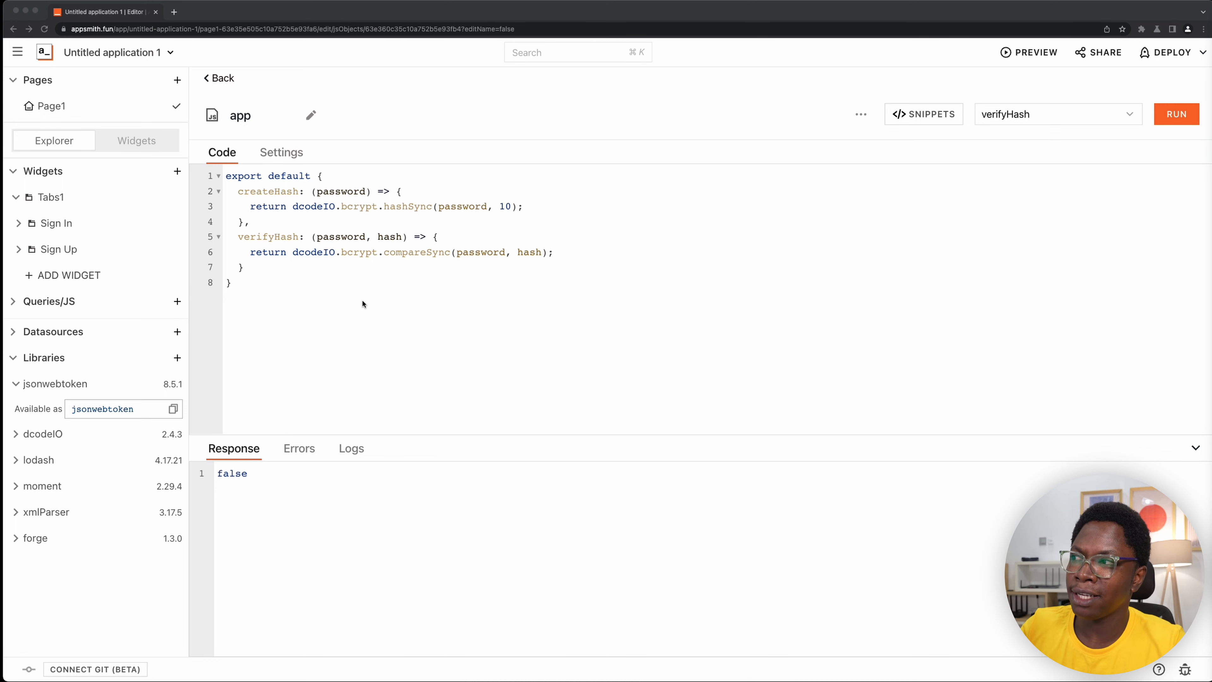
- Add an empty createToken arrow function with an email parameter after verifyHash in the app JS object
click(342, 266)
text(,)
key(Return)
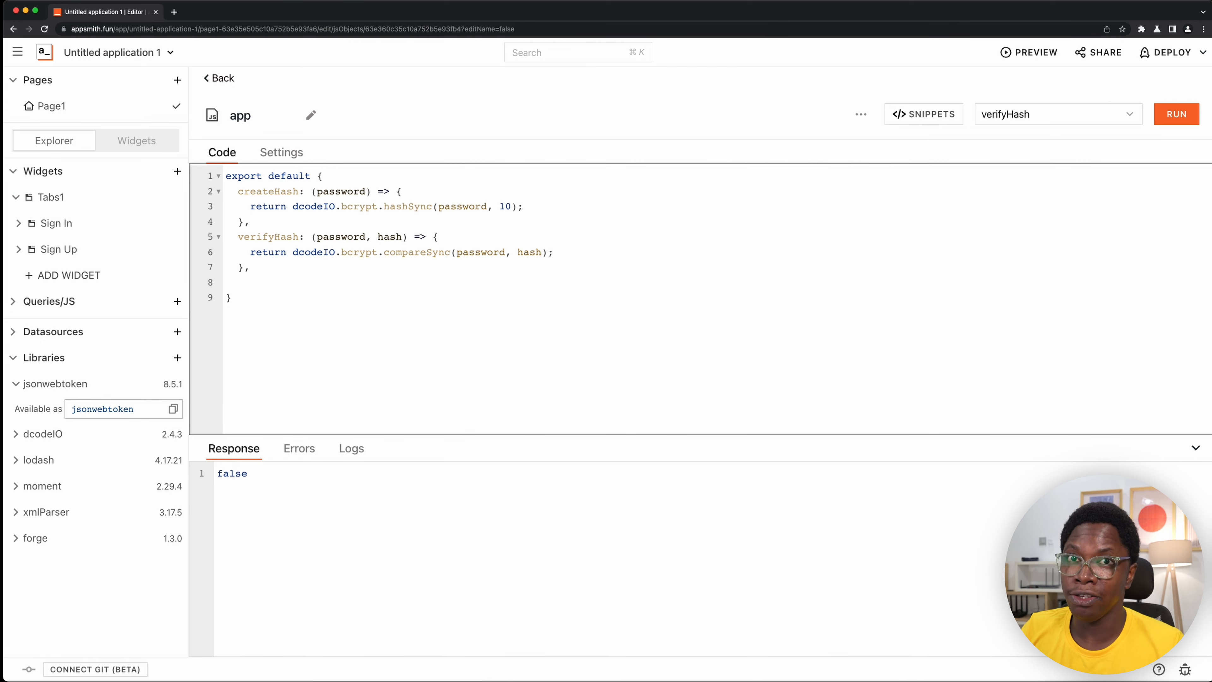
text(createTo)
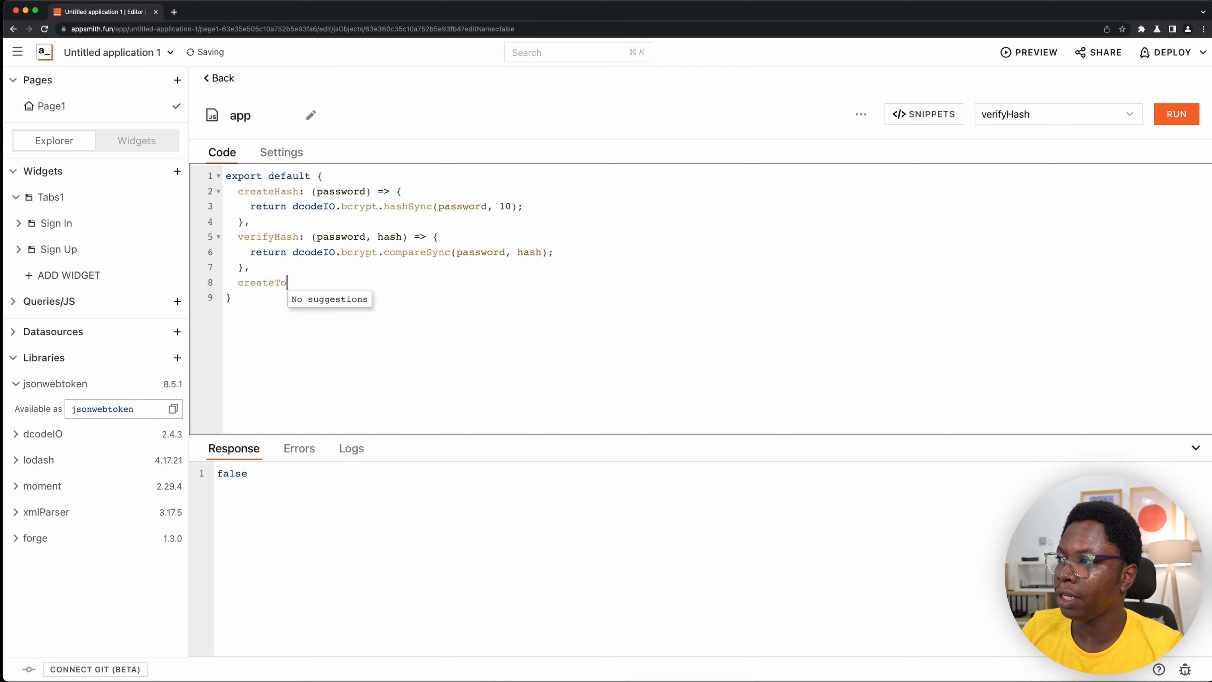
text(ken: )
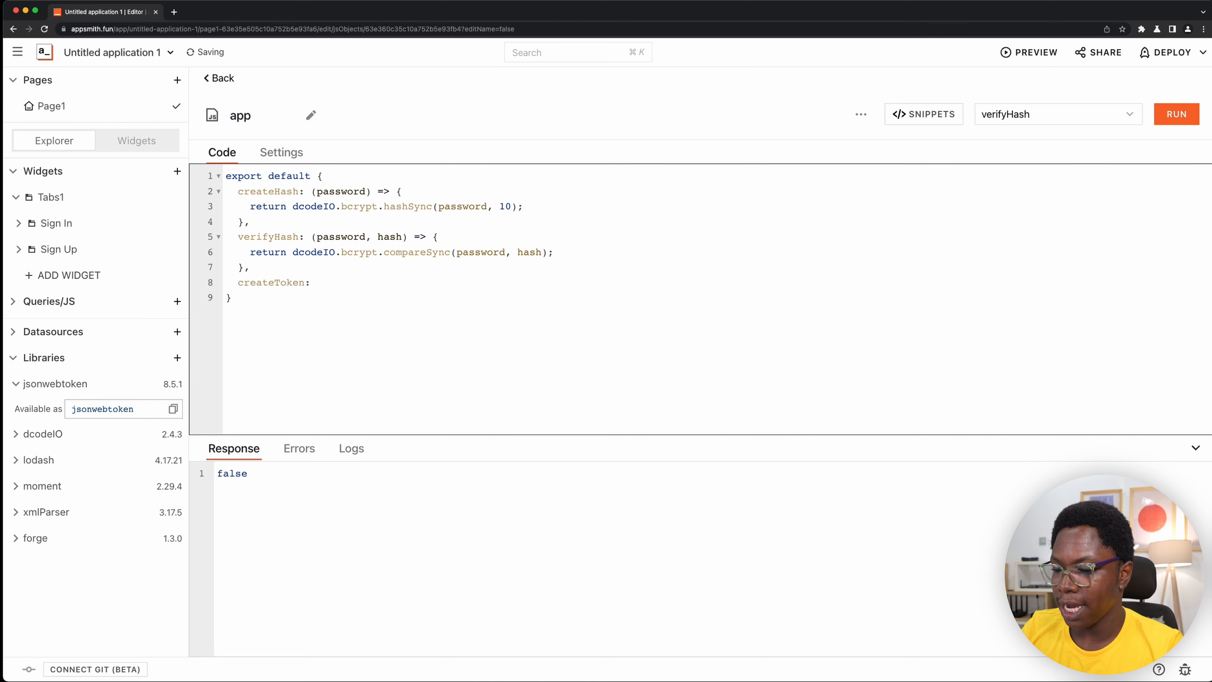
text((emai)
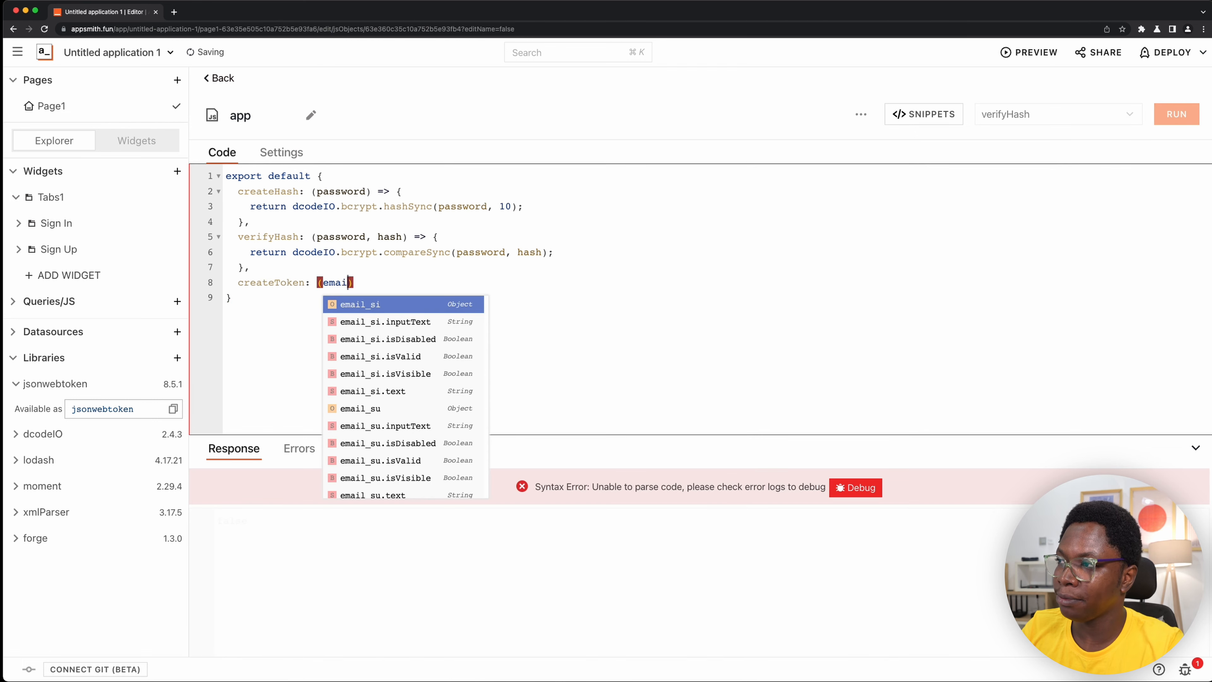
text(l) => {)
key(Return)
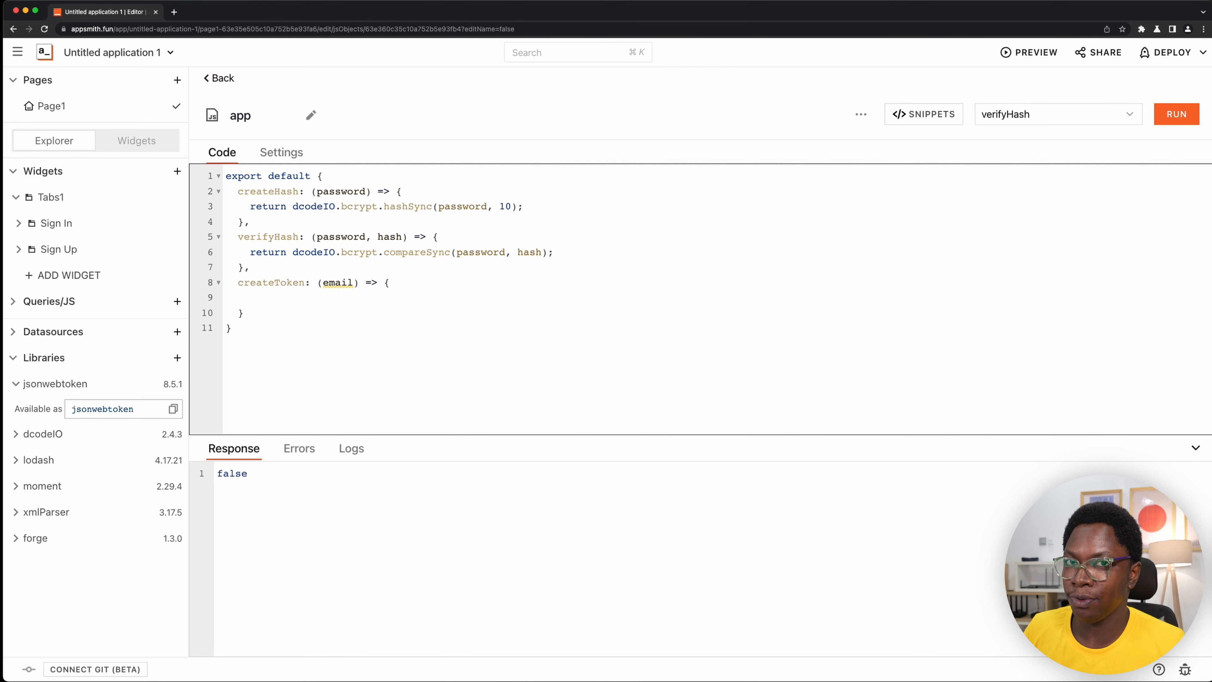
- Make createToken return a jsonwebtoken.sign call with {email} as the payload and a signing secret as the second argument
text(retu)
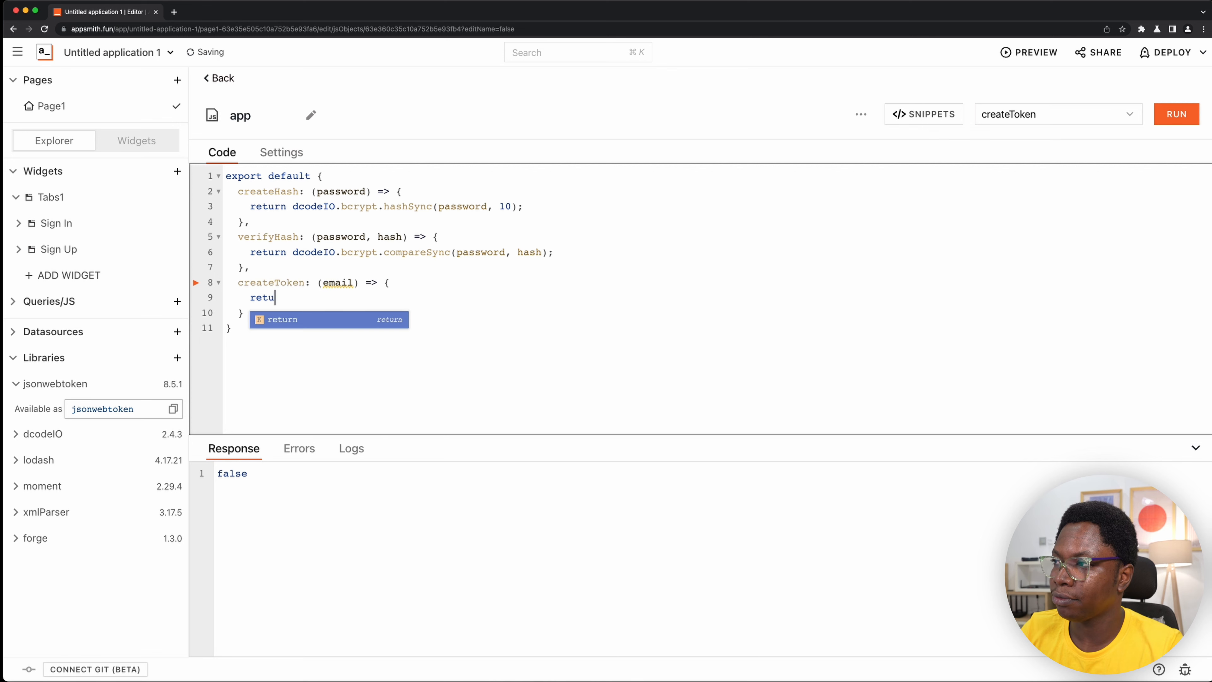
text(rn jsonwebtoken.)
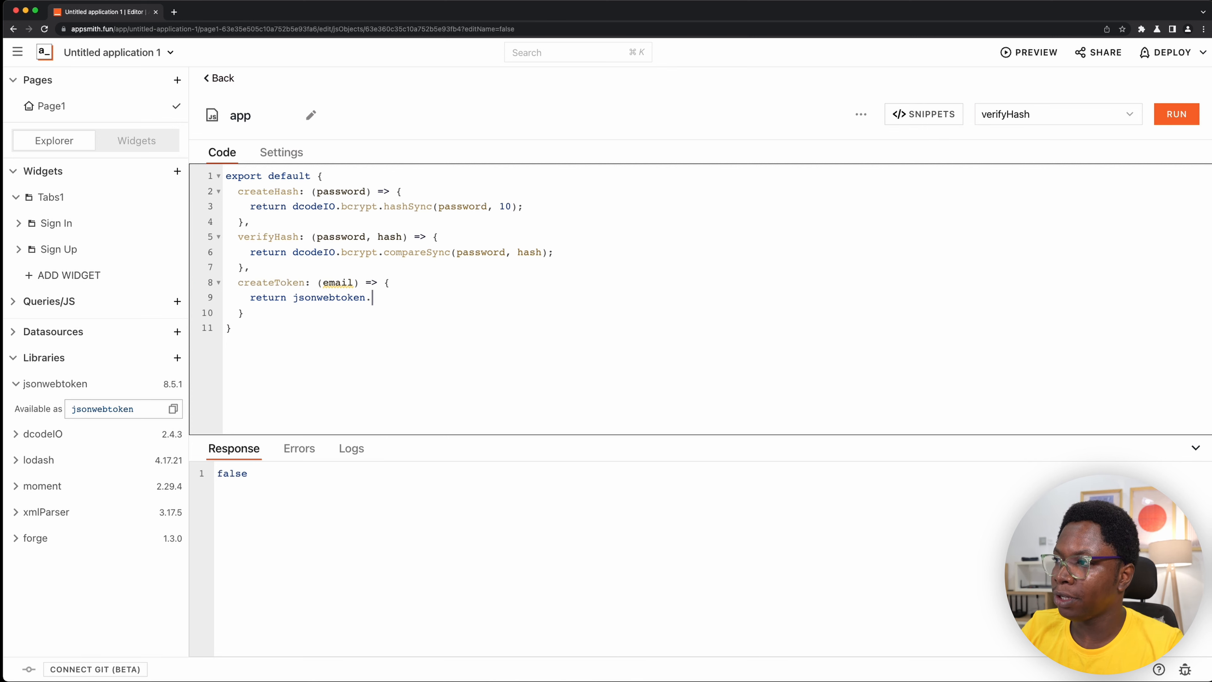
text(sign)
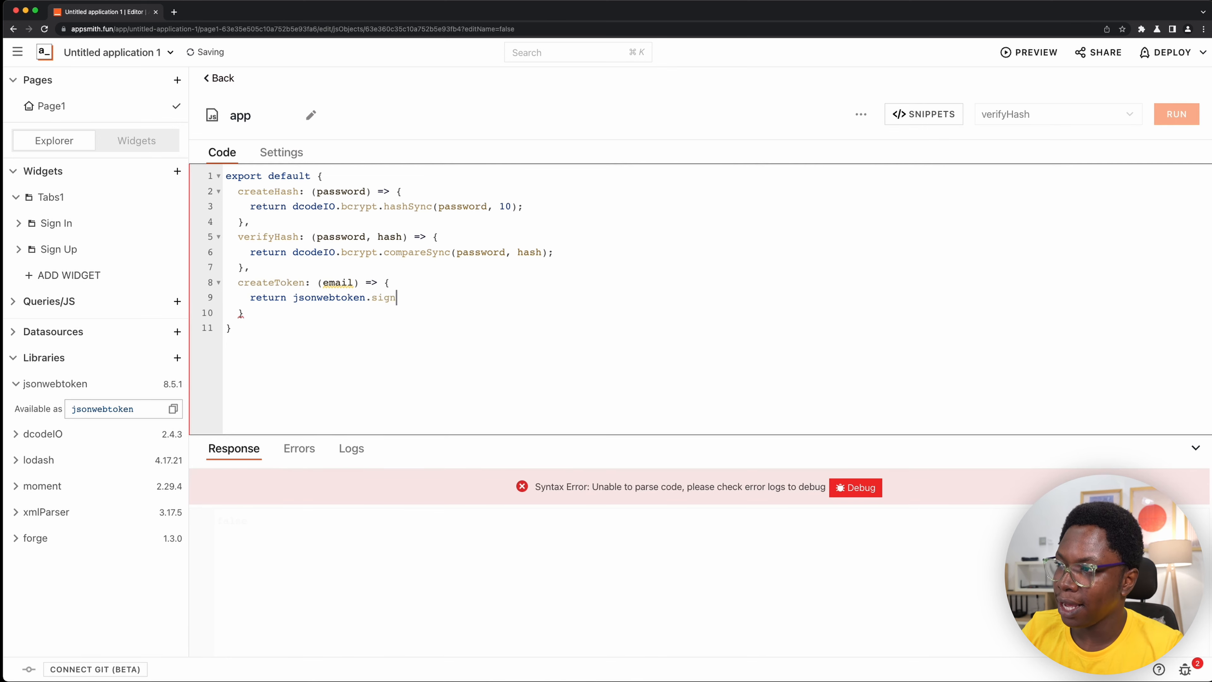
text(({)
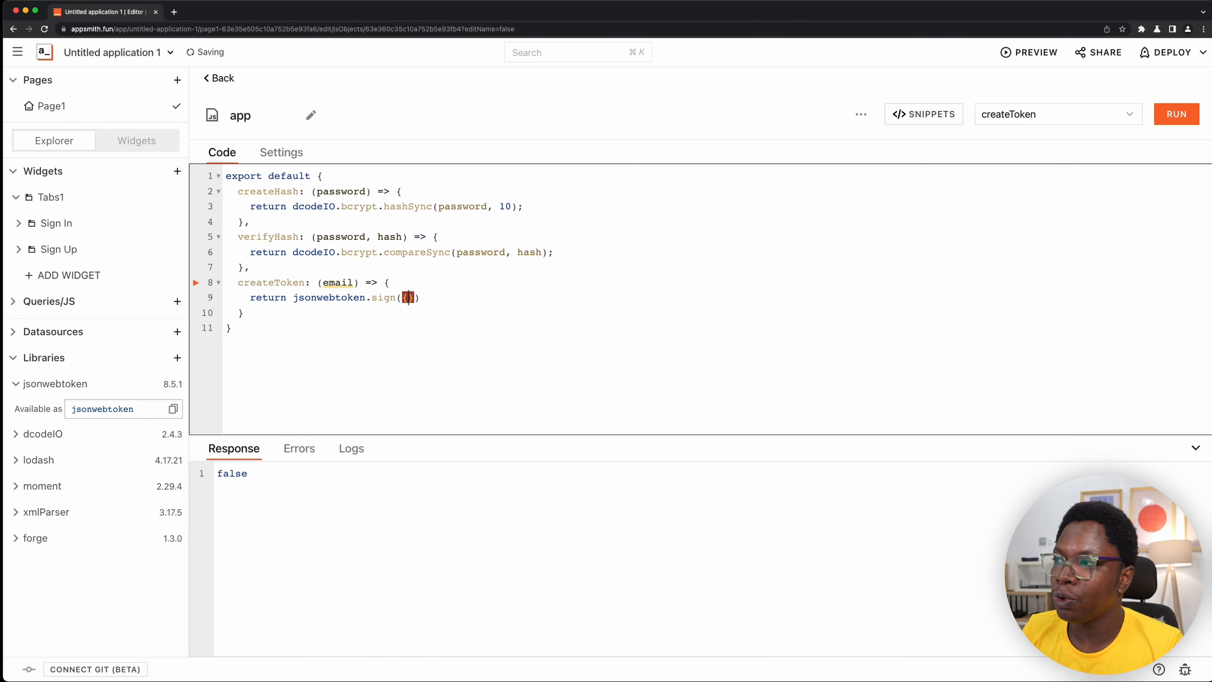
text(email},)
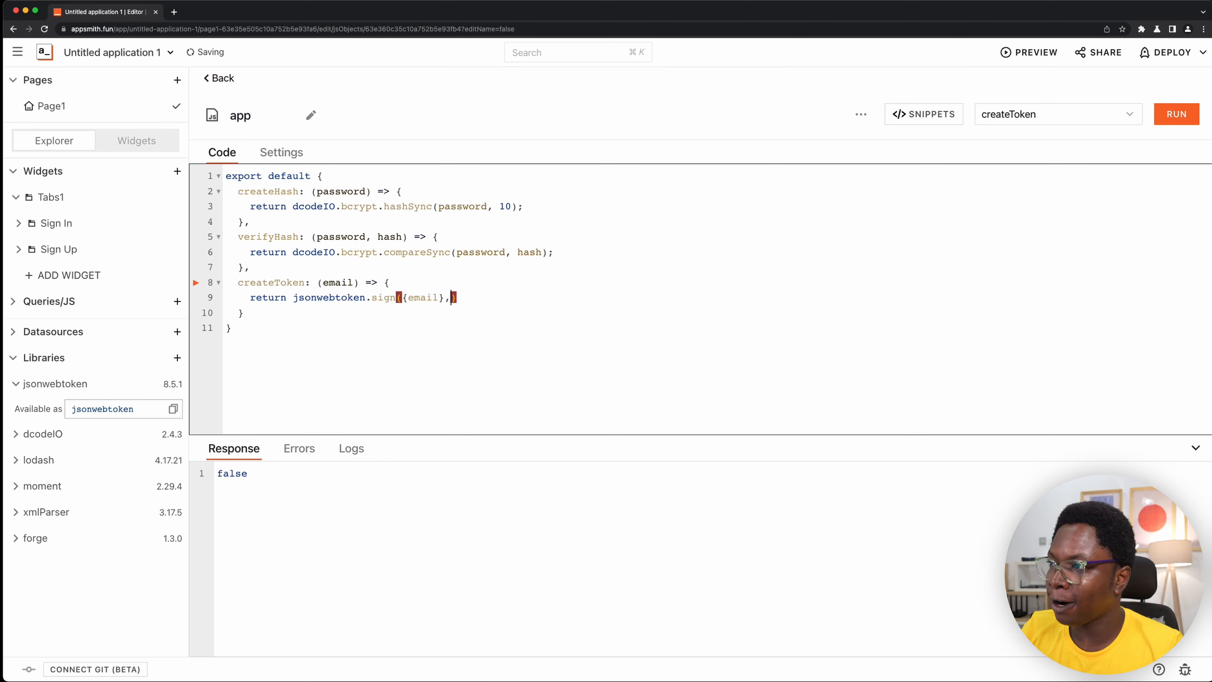
text( ')
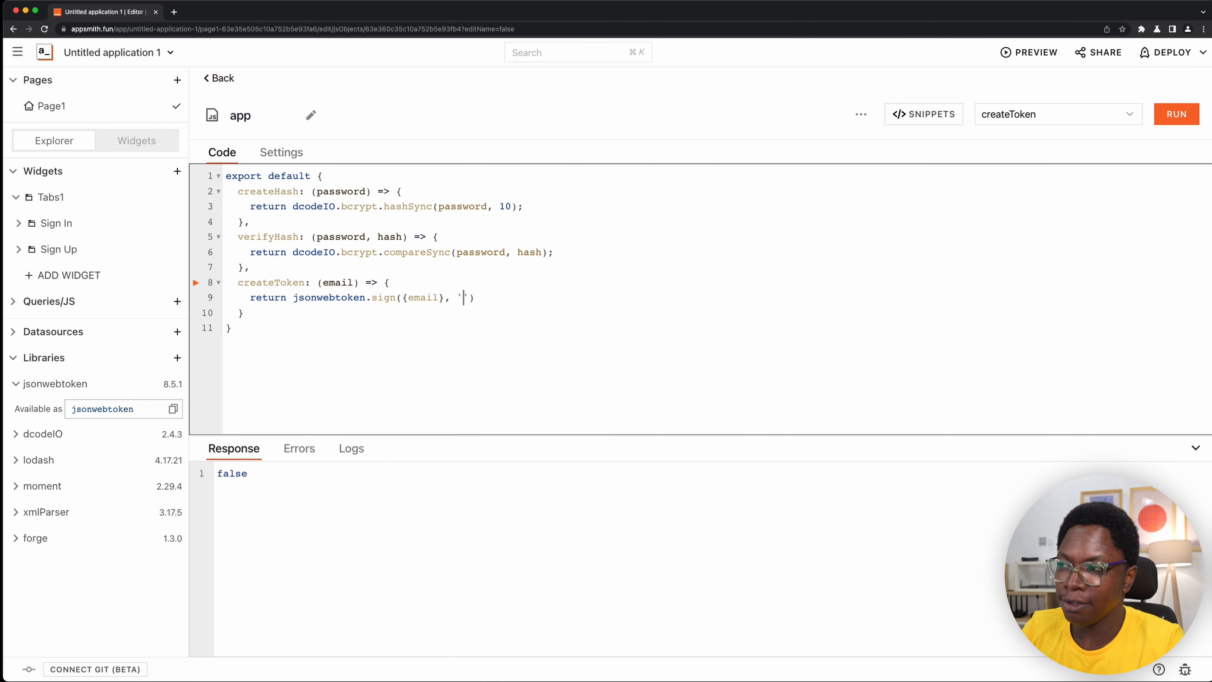
text(secret', )
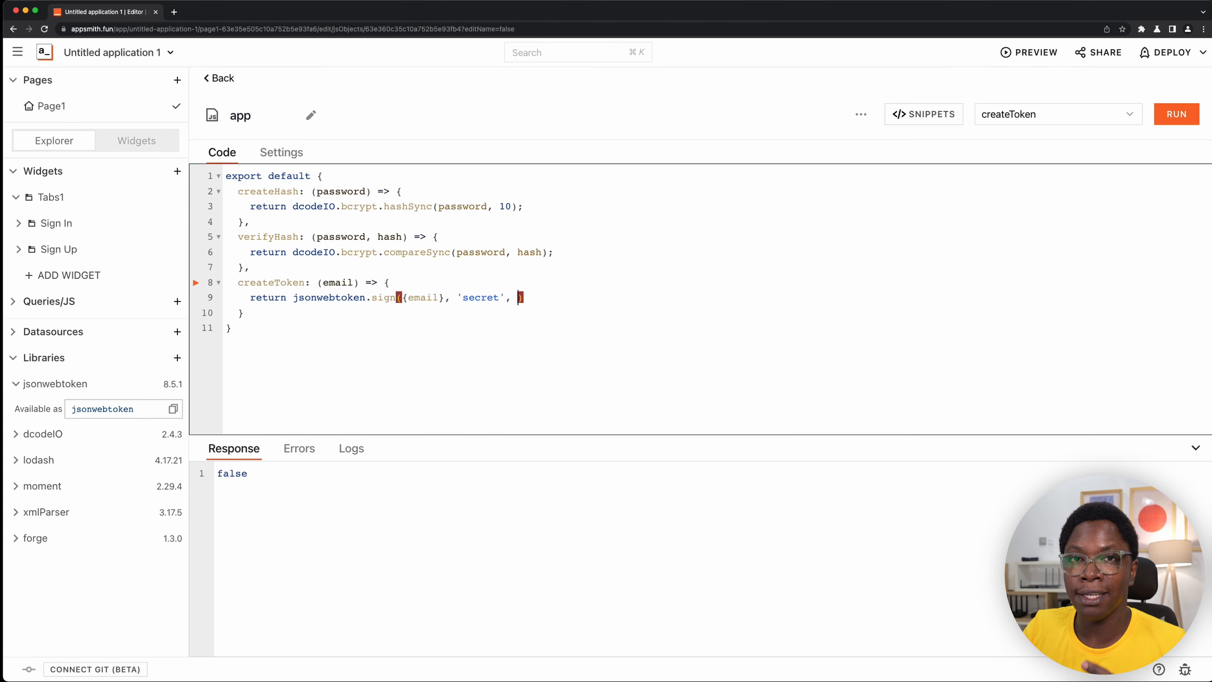
text({)
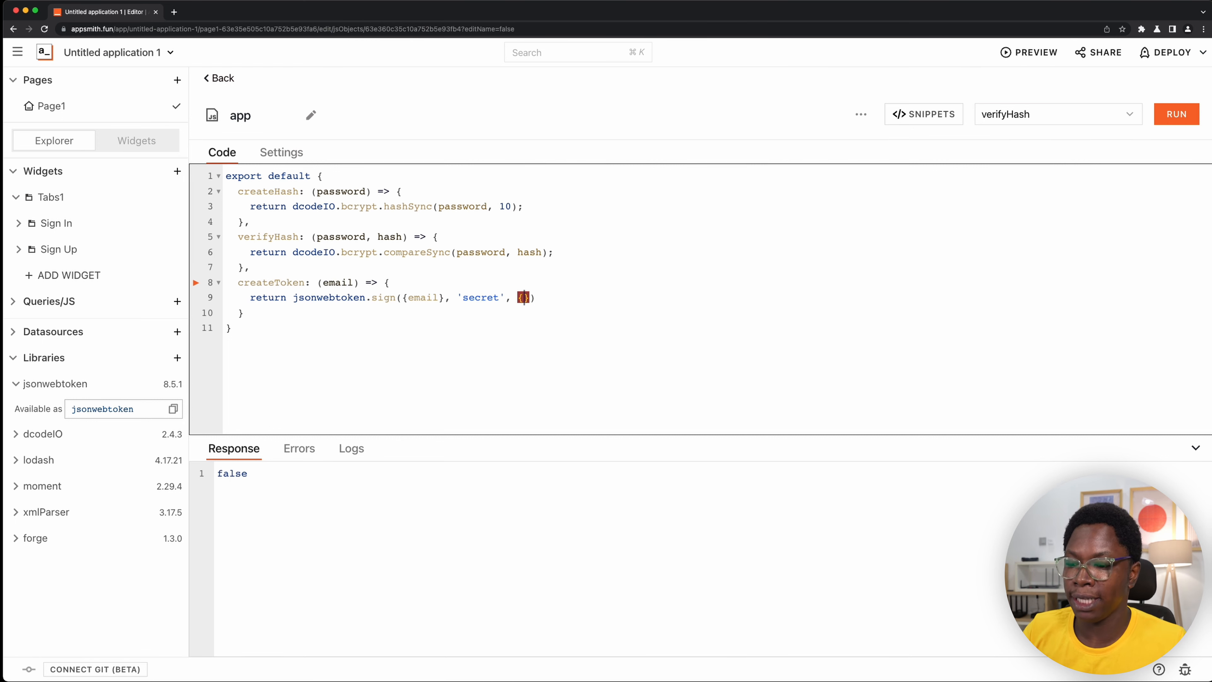
- Give the jsonwebtoken.sign call the options object {expiresIn: 60*60} and close the statement with a semicolon
text(expires)
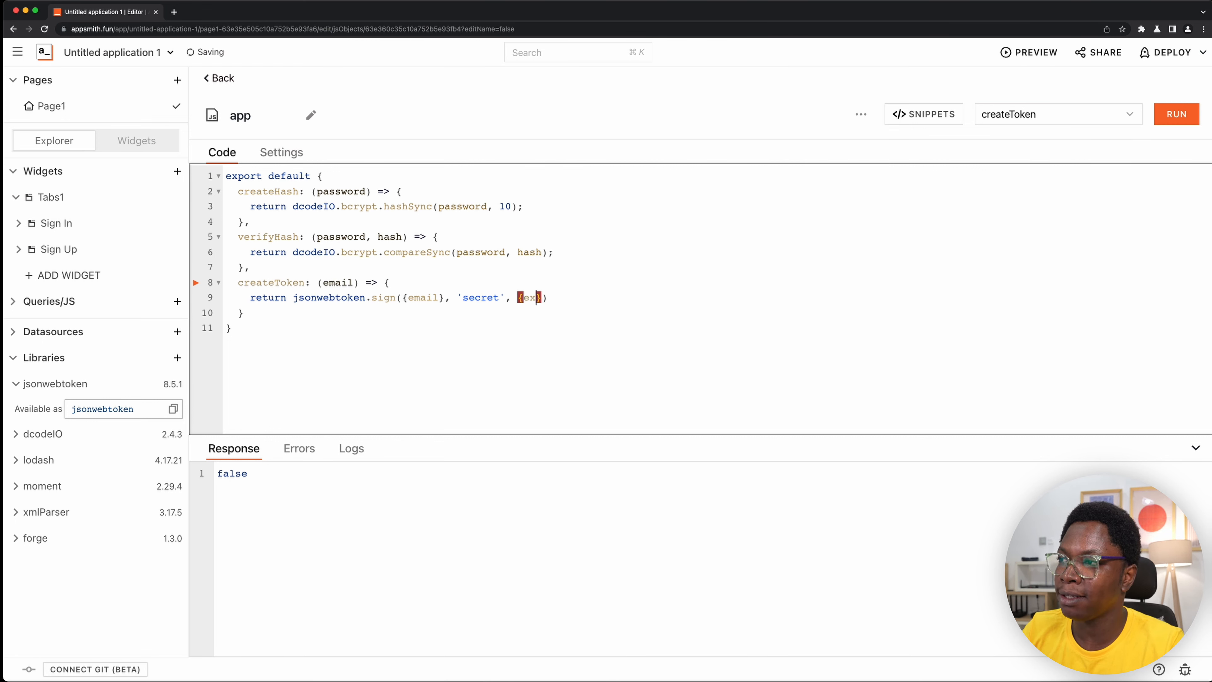
text(In: )
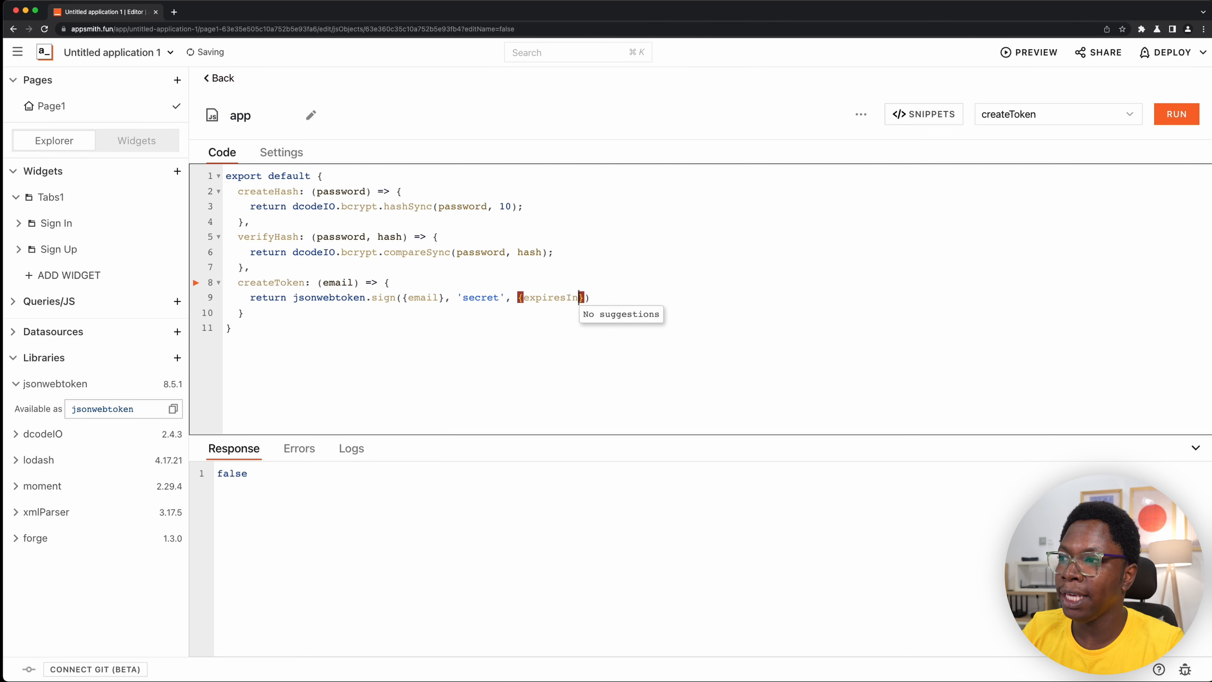
text(60*)
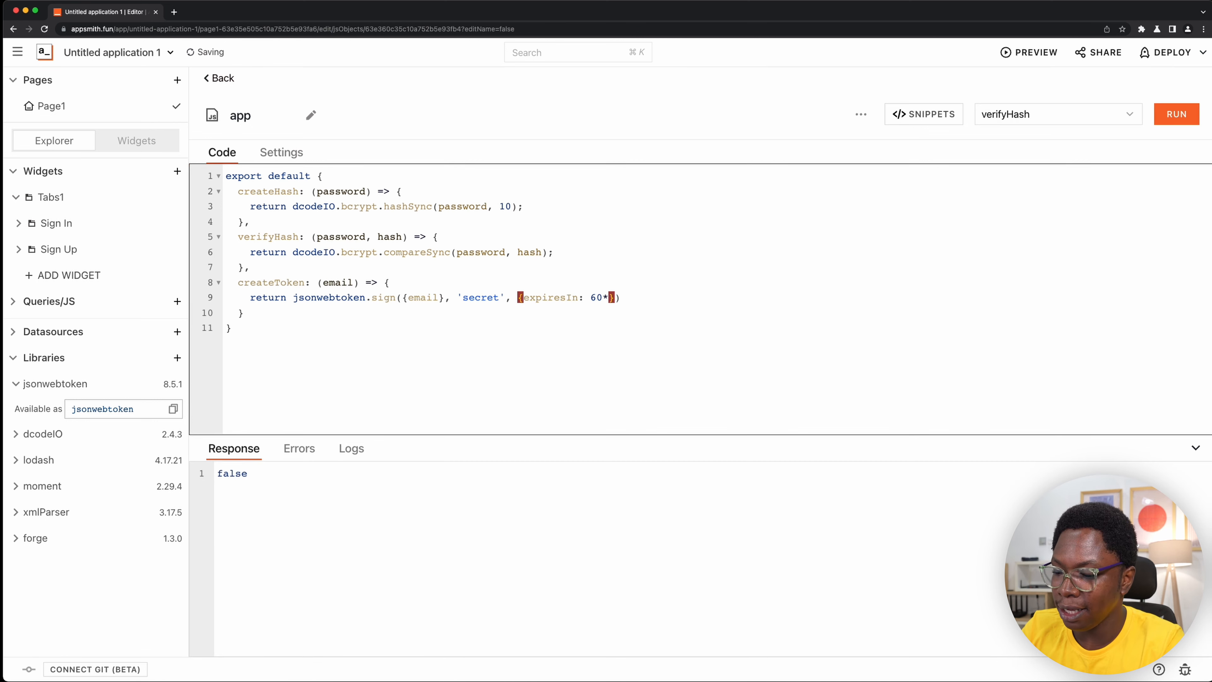
text(60}))
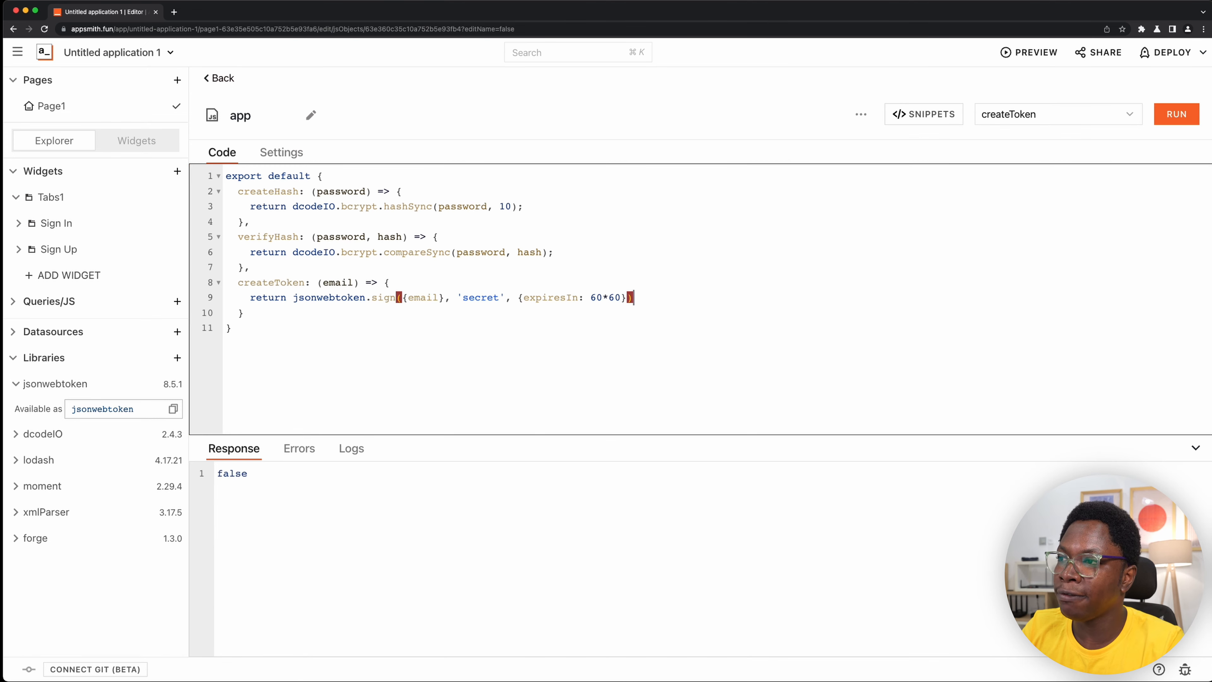
text(;)
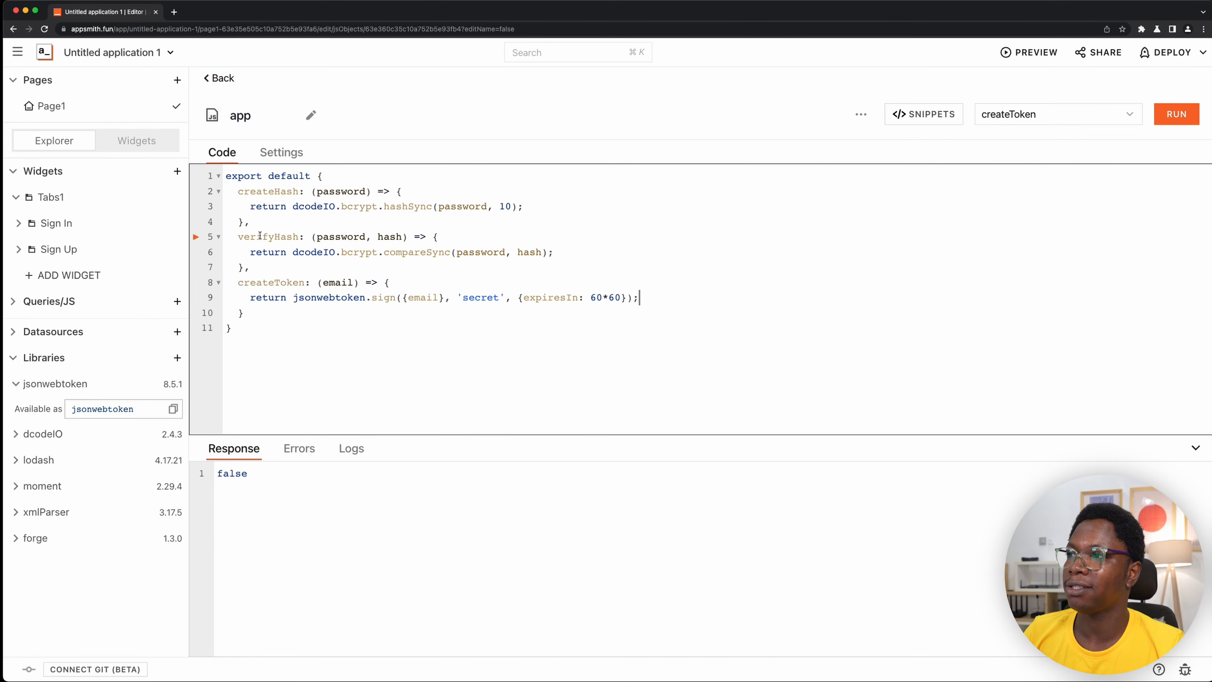
- Give createToken's email parameter a default test e-mail address and run the function to inspect the generated token
click(355, 298)
key(Up)
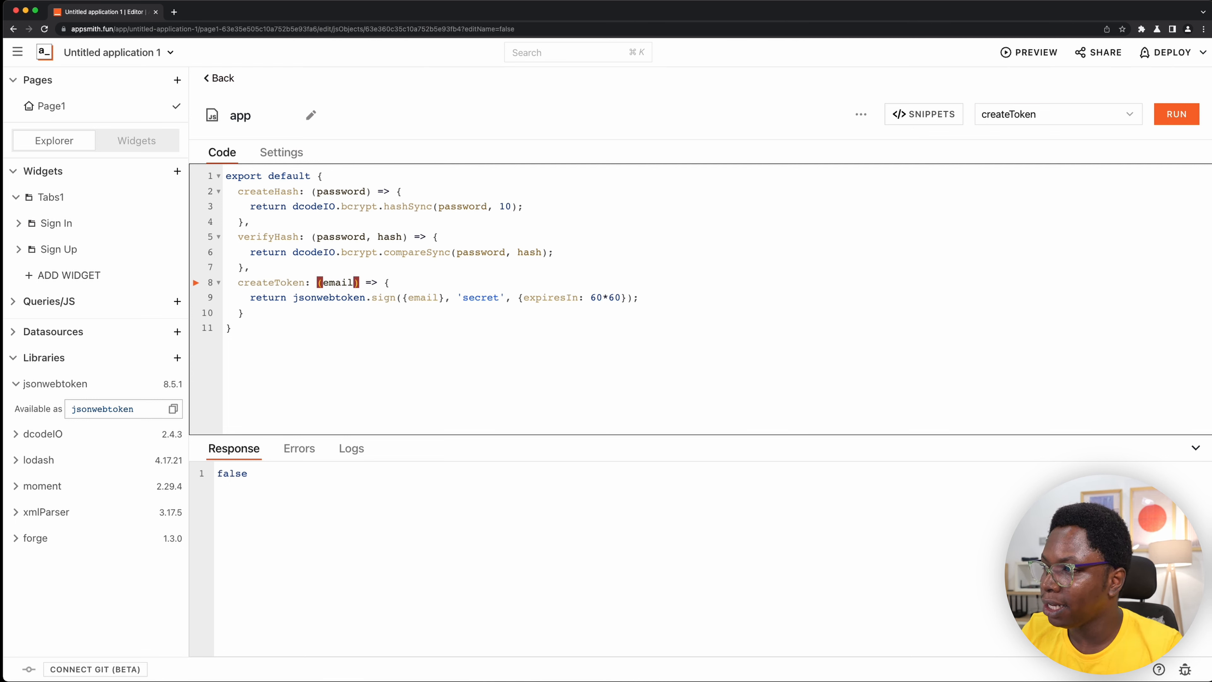
text(='abc)
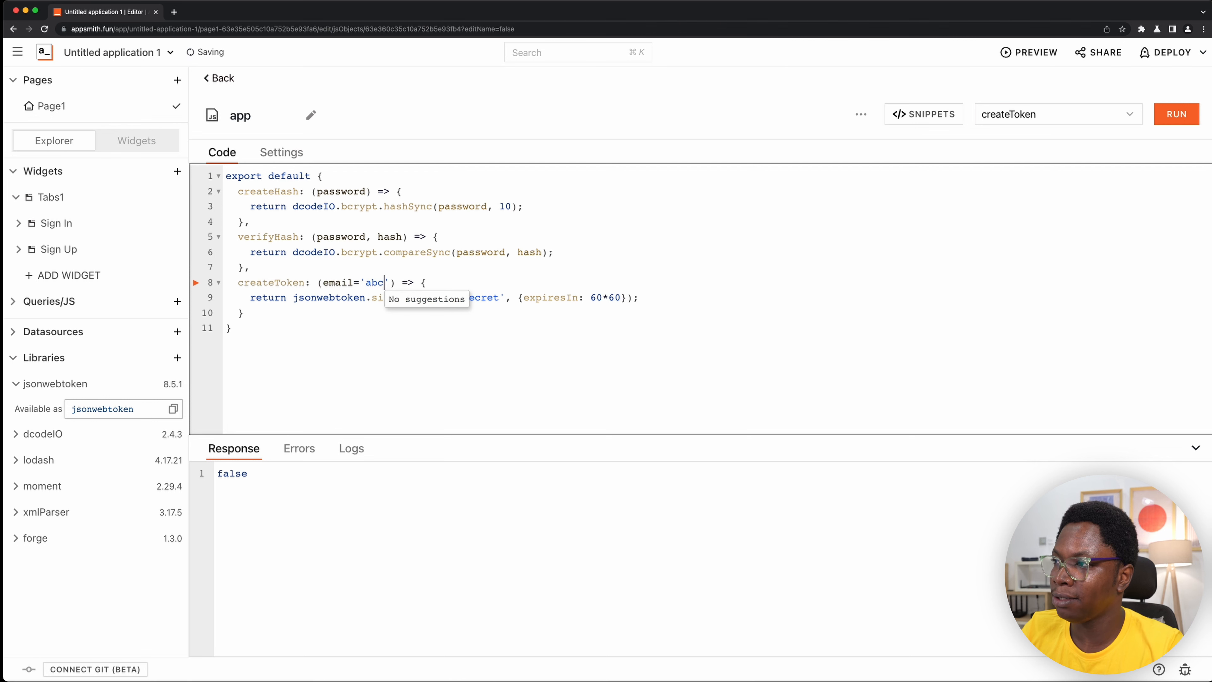
text(@gmail)
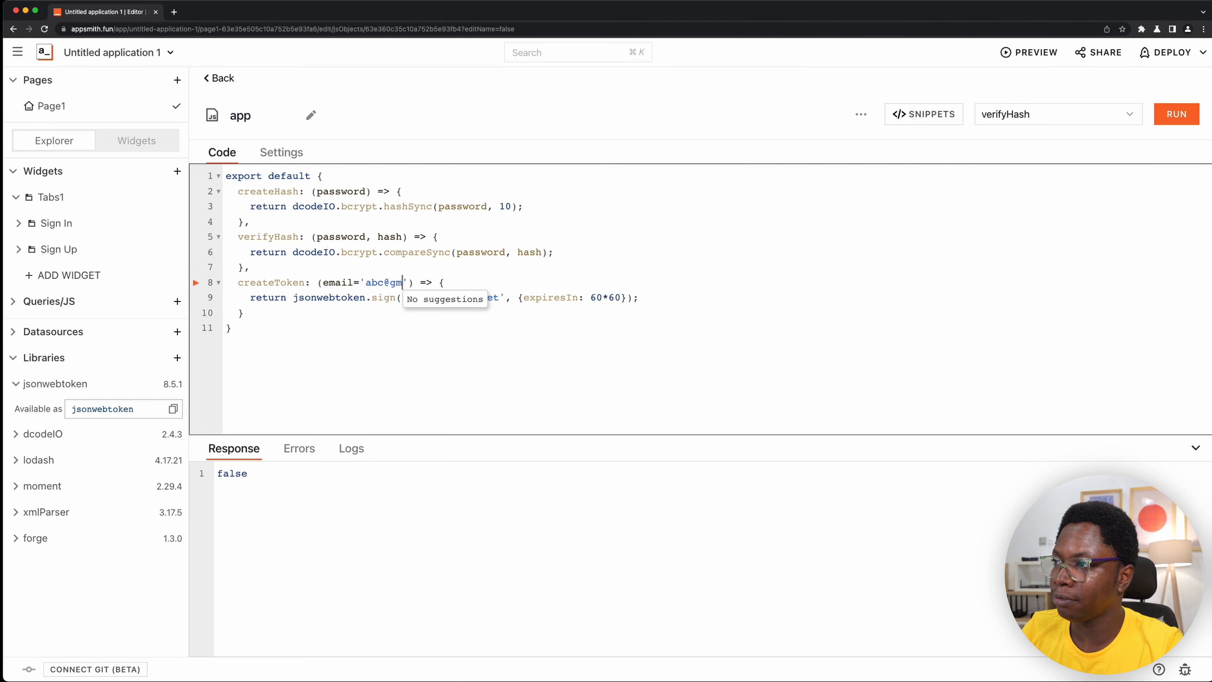
text(.com)
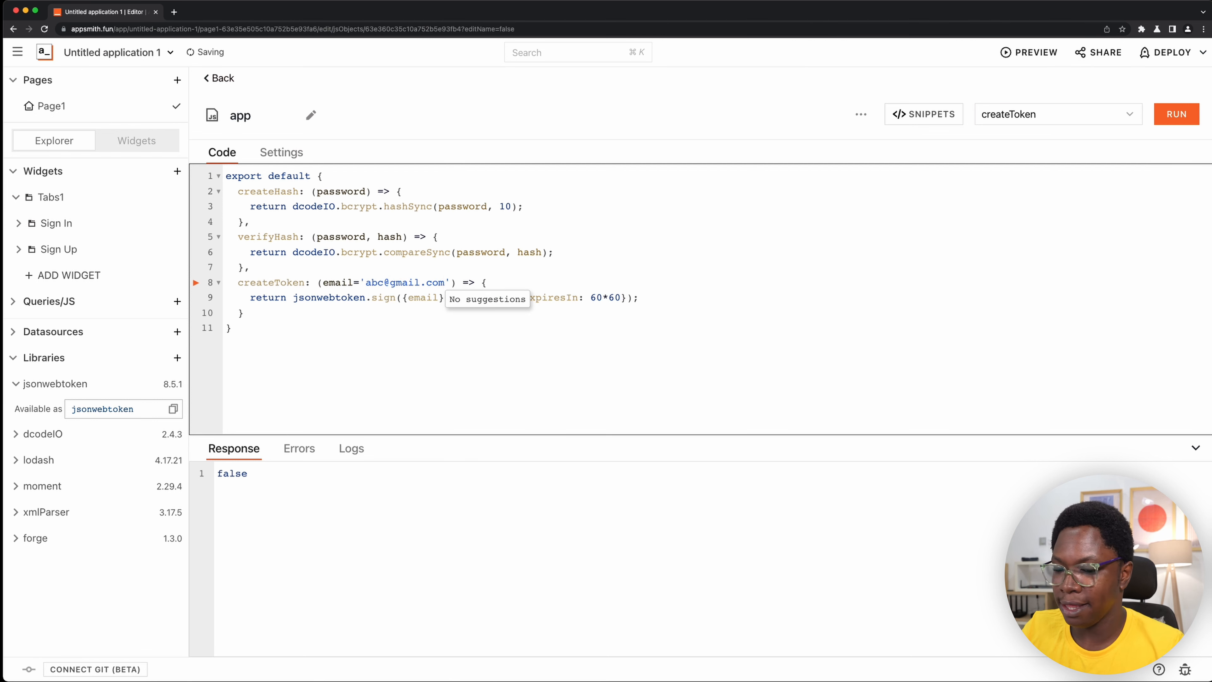
key(super+Return)
click(328, 298)
key(super+Return)
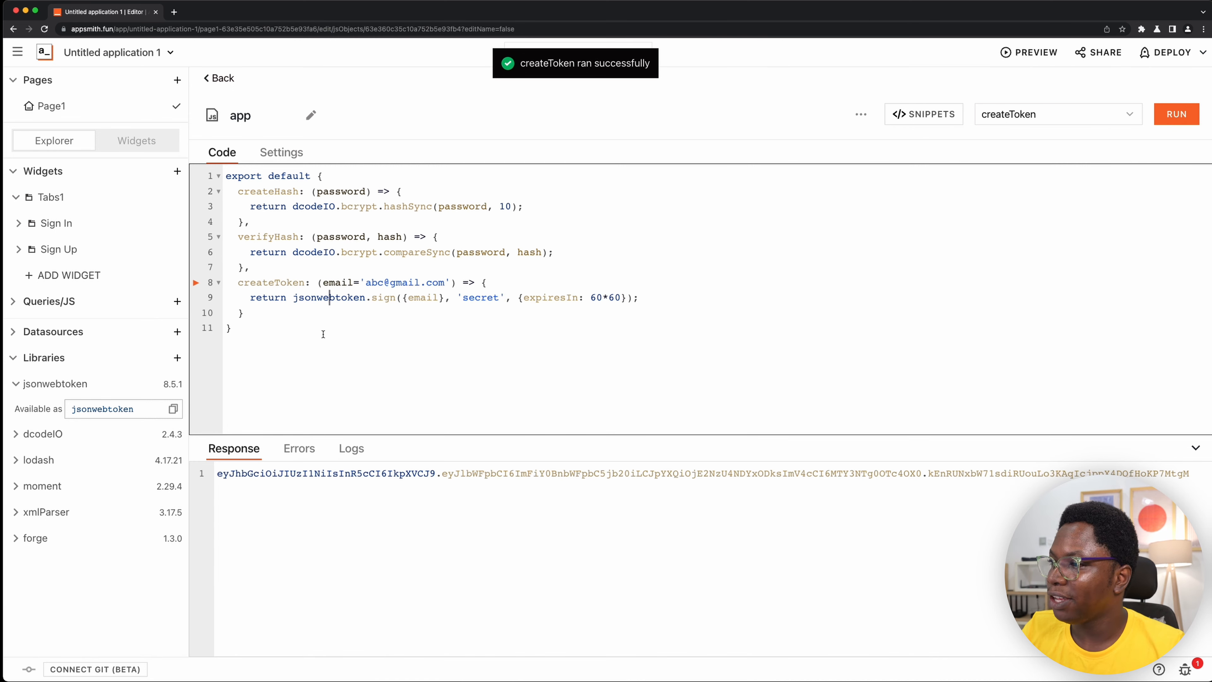
drag(418, 473, 779, 484)
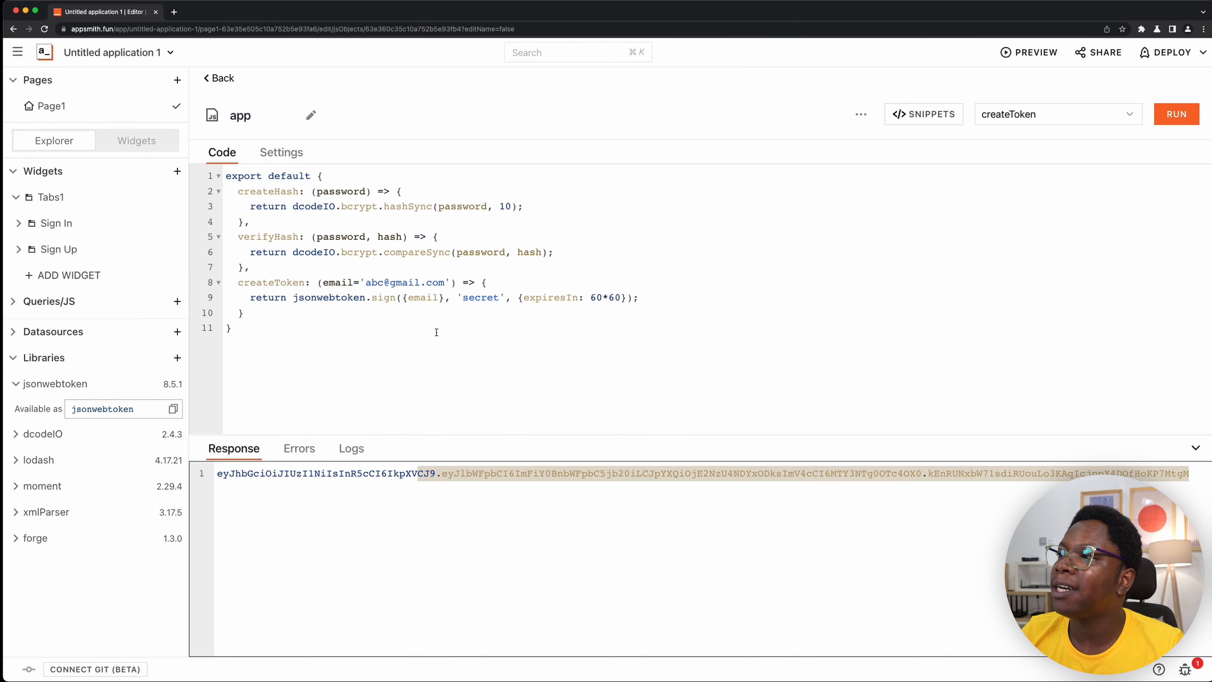
- Remove the default value from createToken's email parameter and collapse the Libraries list
drag(352, 282, 451, 280)
key(BackSpace)
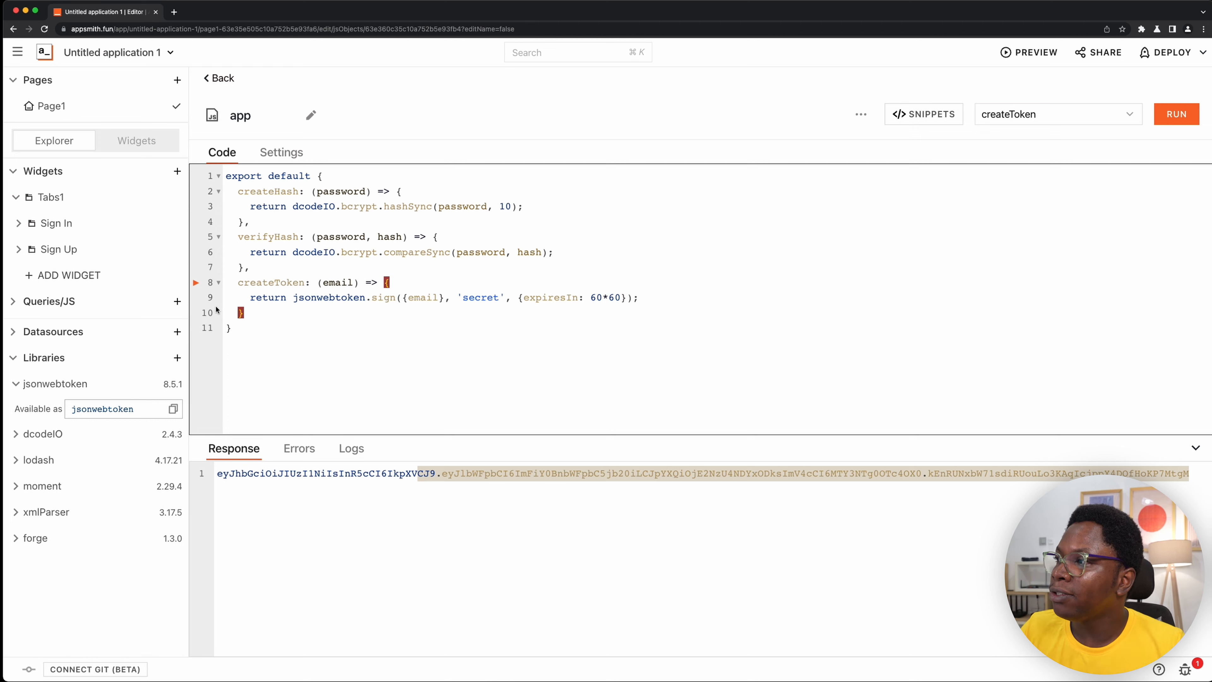
click(15, 358)
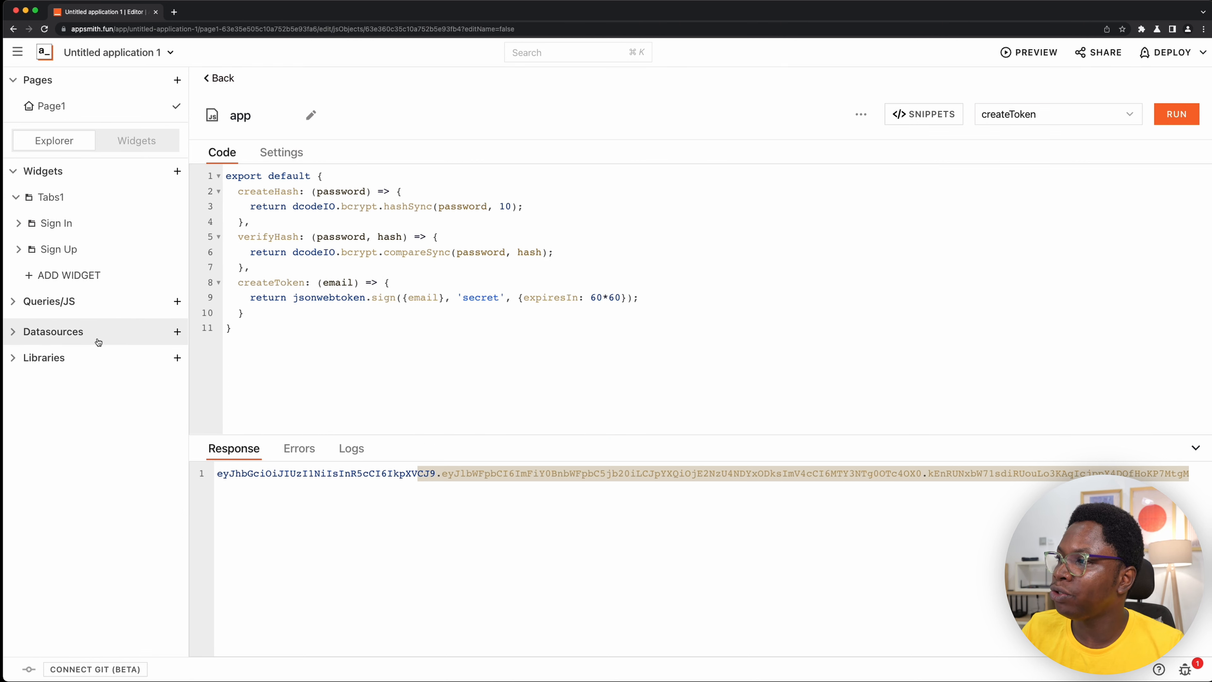
- Add a new PostgreSQL datasource and name it mypg
click(177, 333)
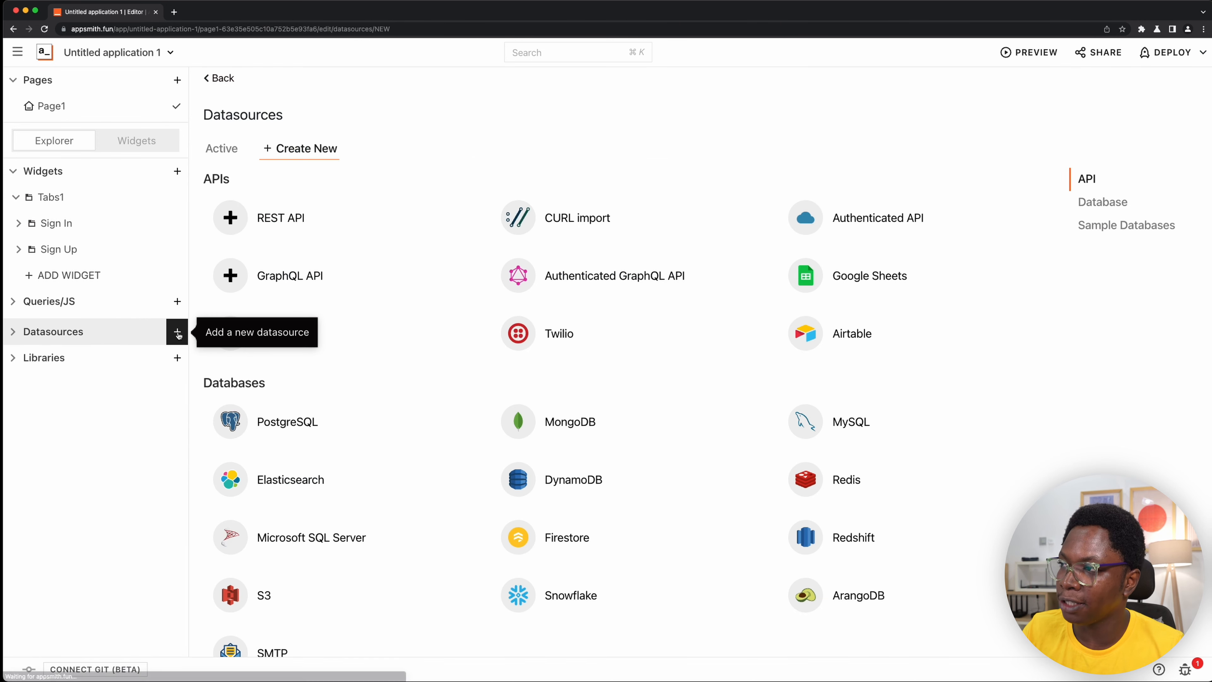
scroll(433, 242, down, 3)
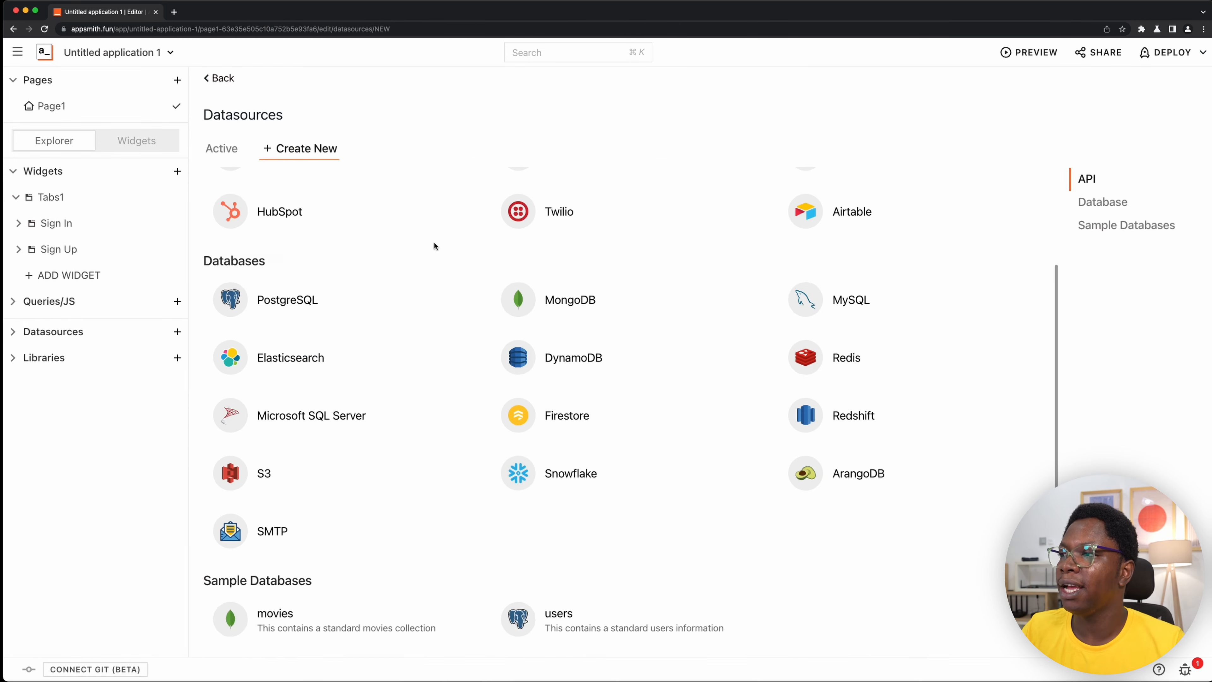
click(317, 304)
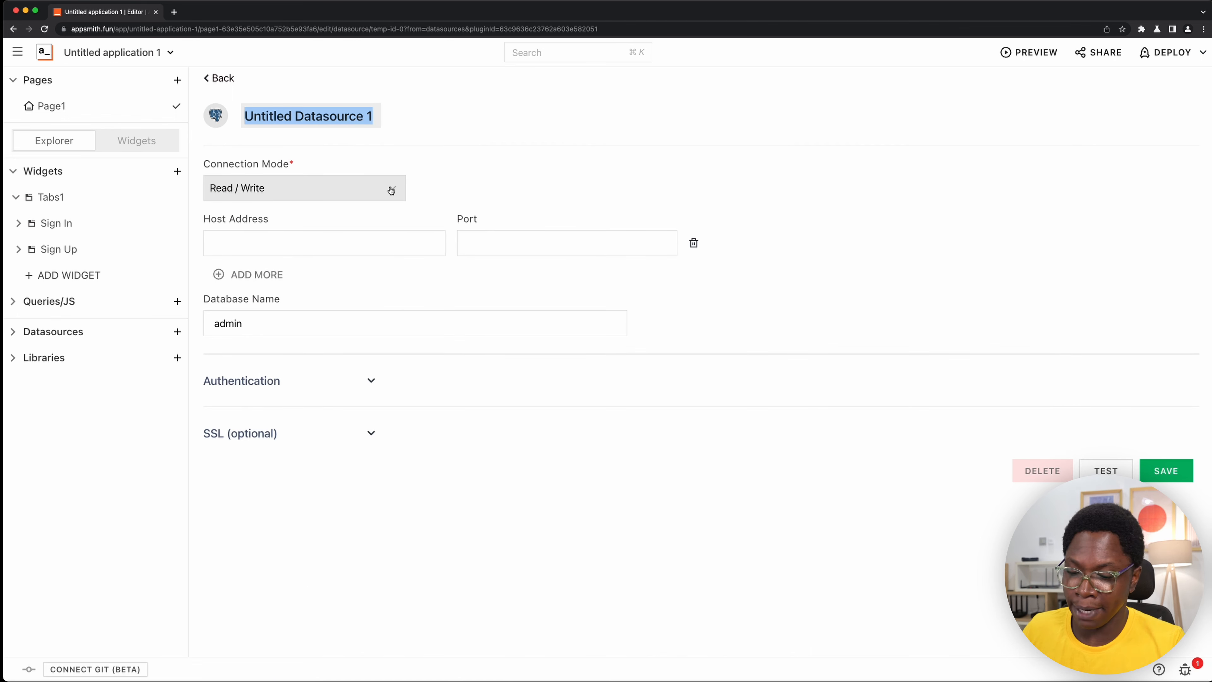
text(mypg)
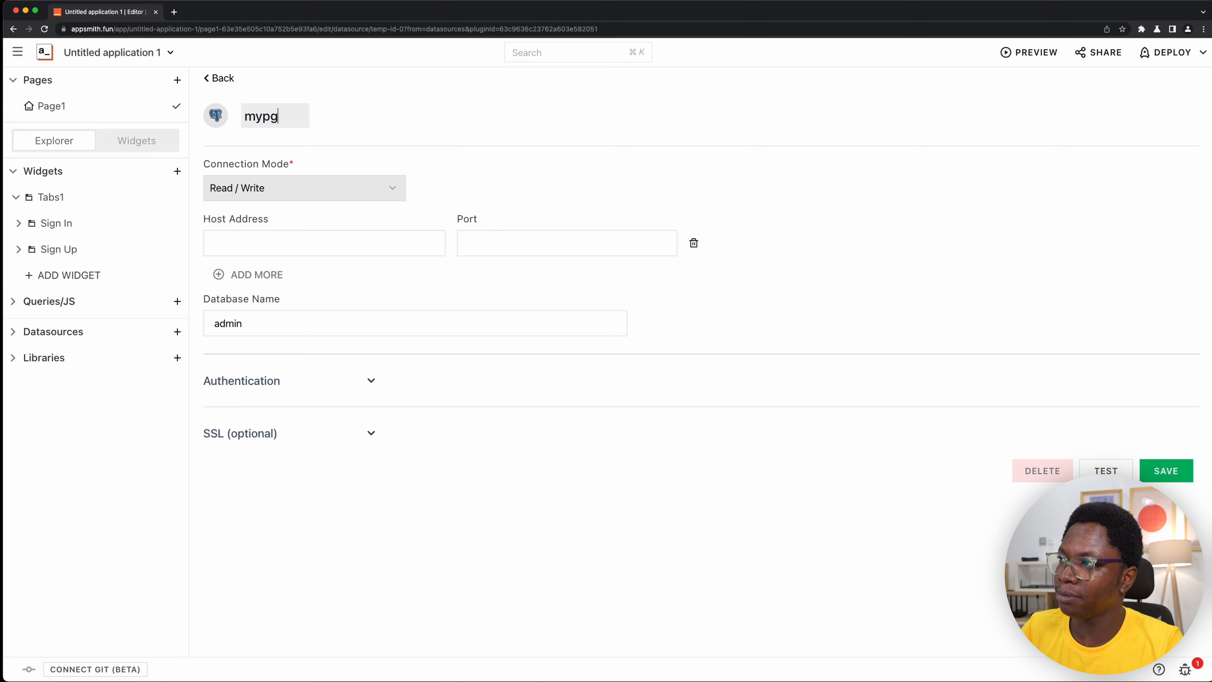
key(super+a)
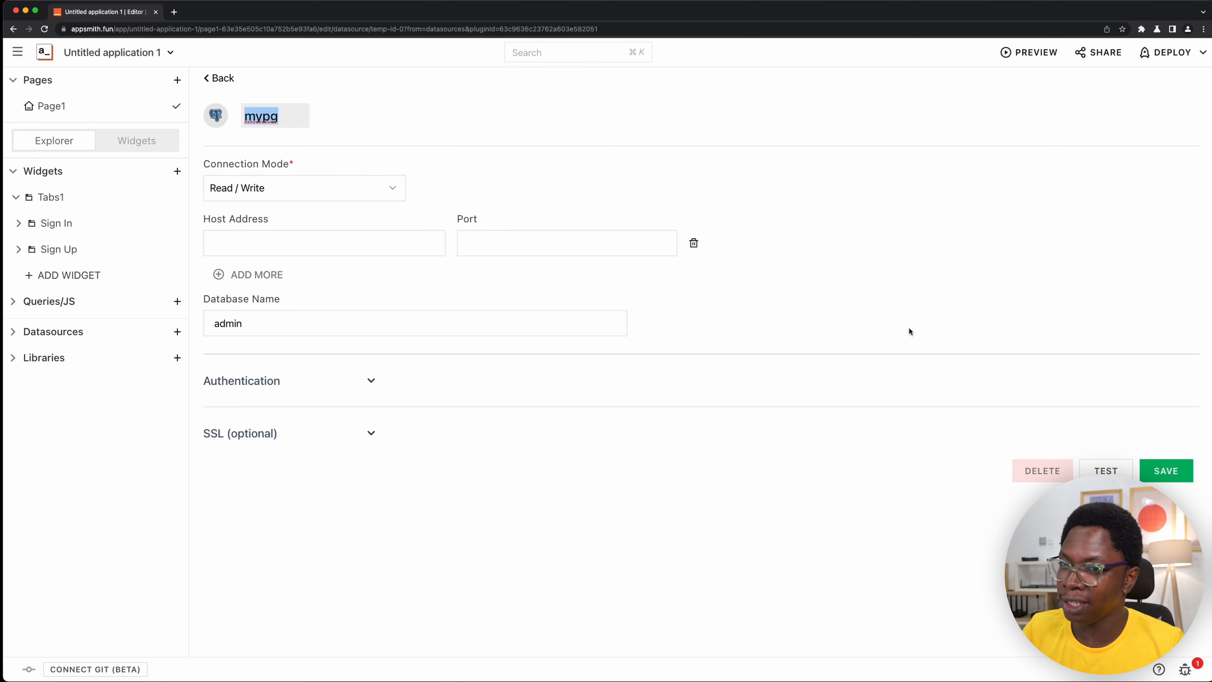
- Set the mypg datasource's host address to 172.17.0.1 and its port to 5432
key(super+Tab)
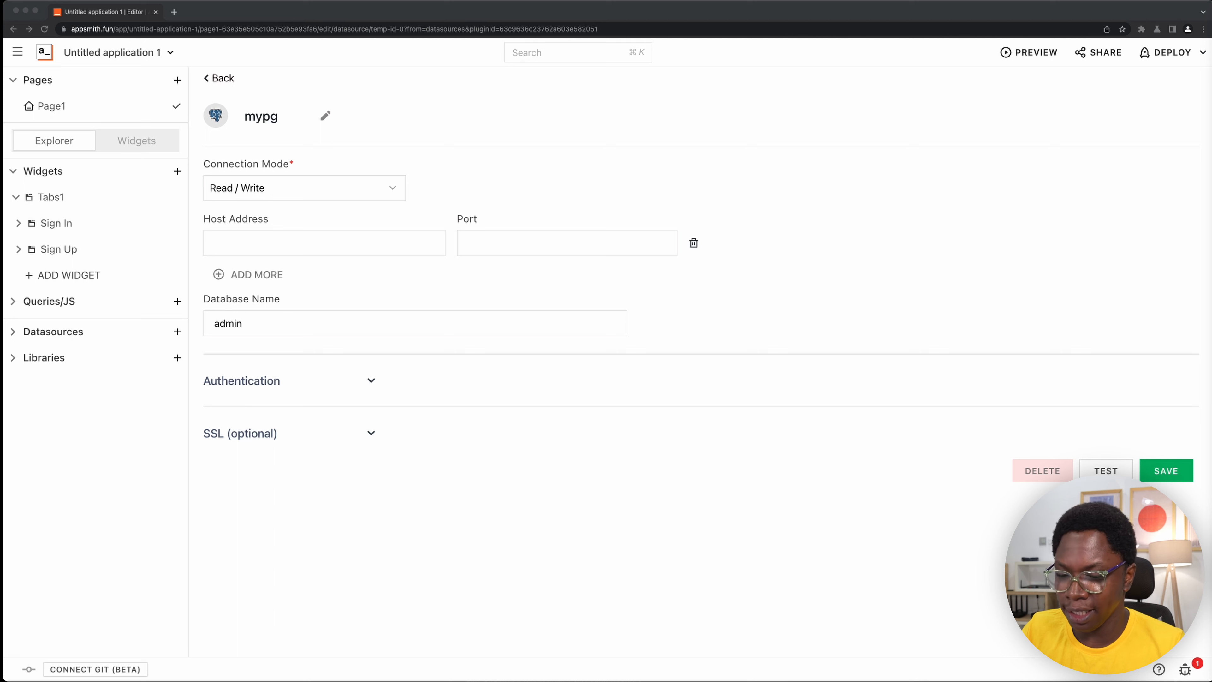
key(super+Tab)
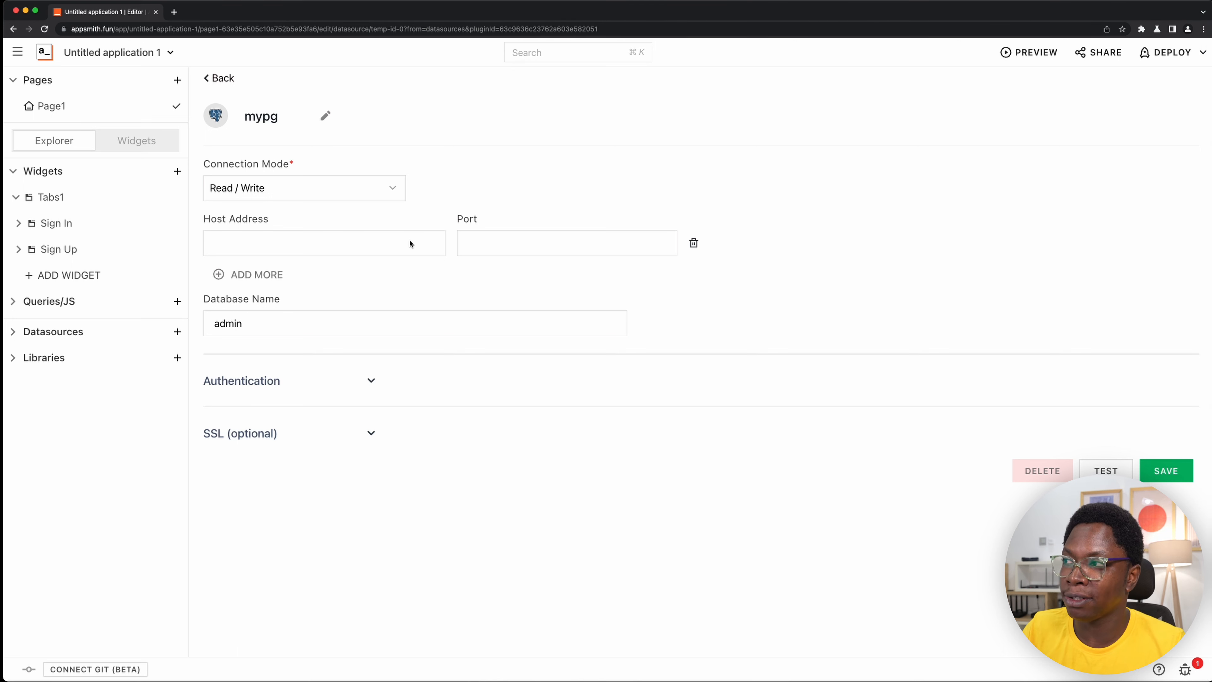
click(402, 241)
text(172.17.0.1)
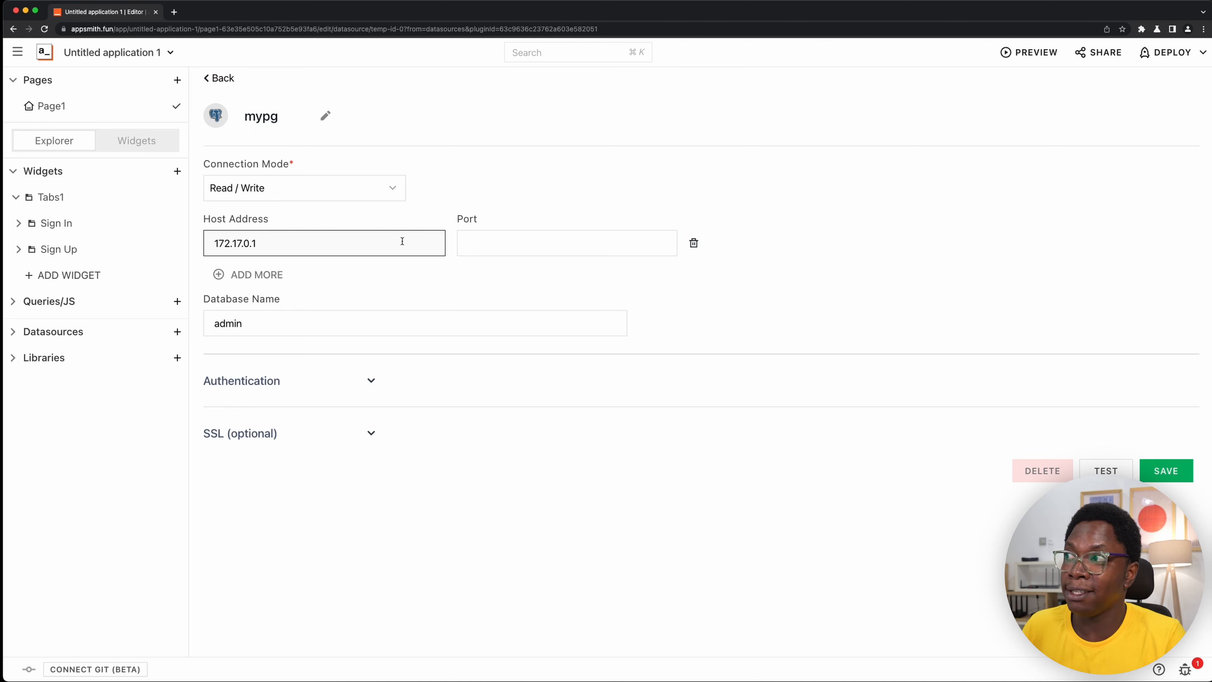
click(506, 244)
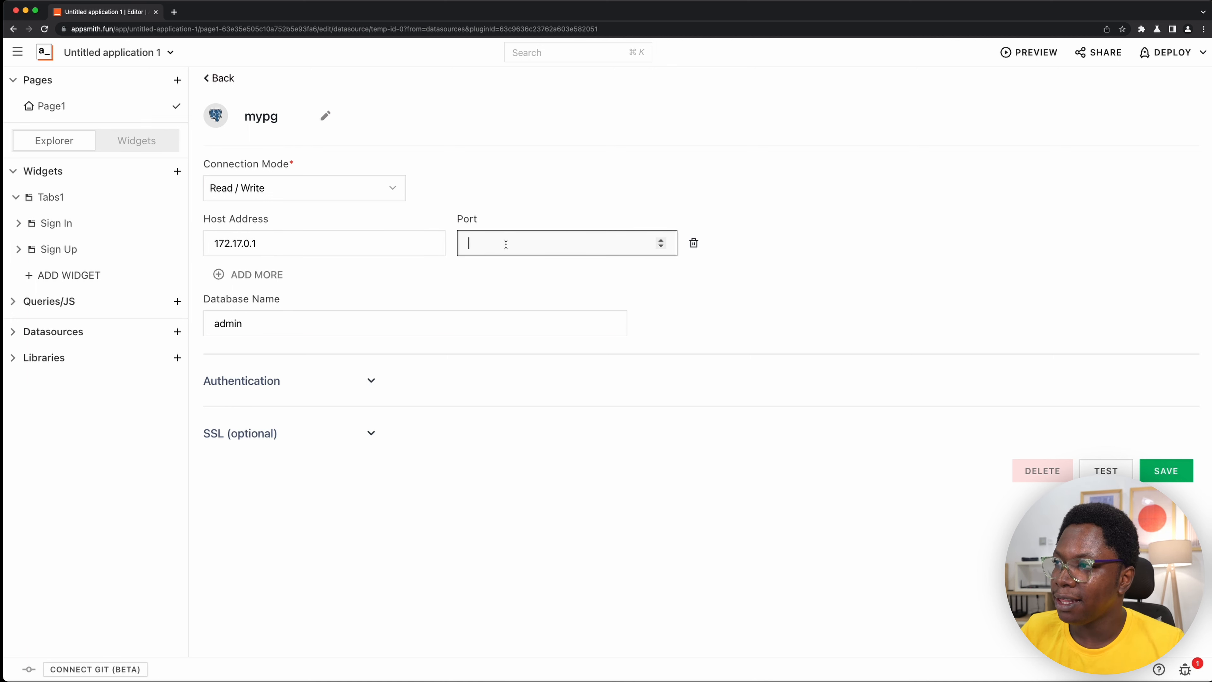
text(5432)
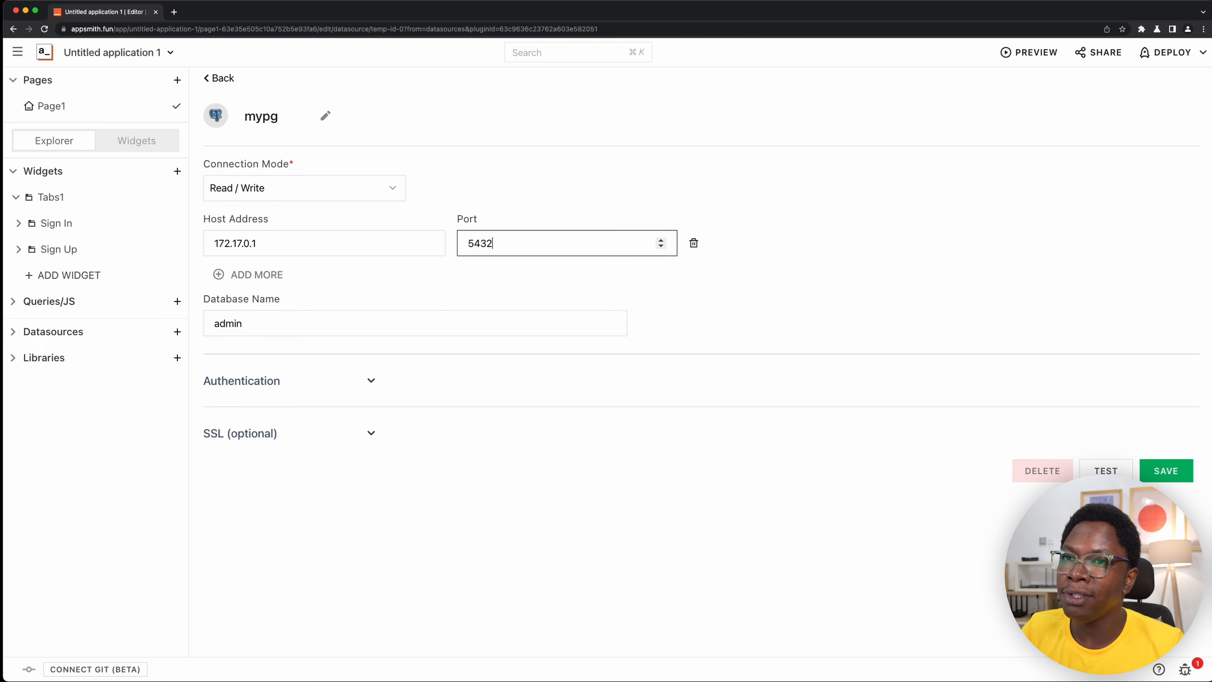
- Replace the datasource's default database name with postgres
key(super+Tab)
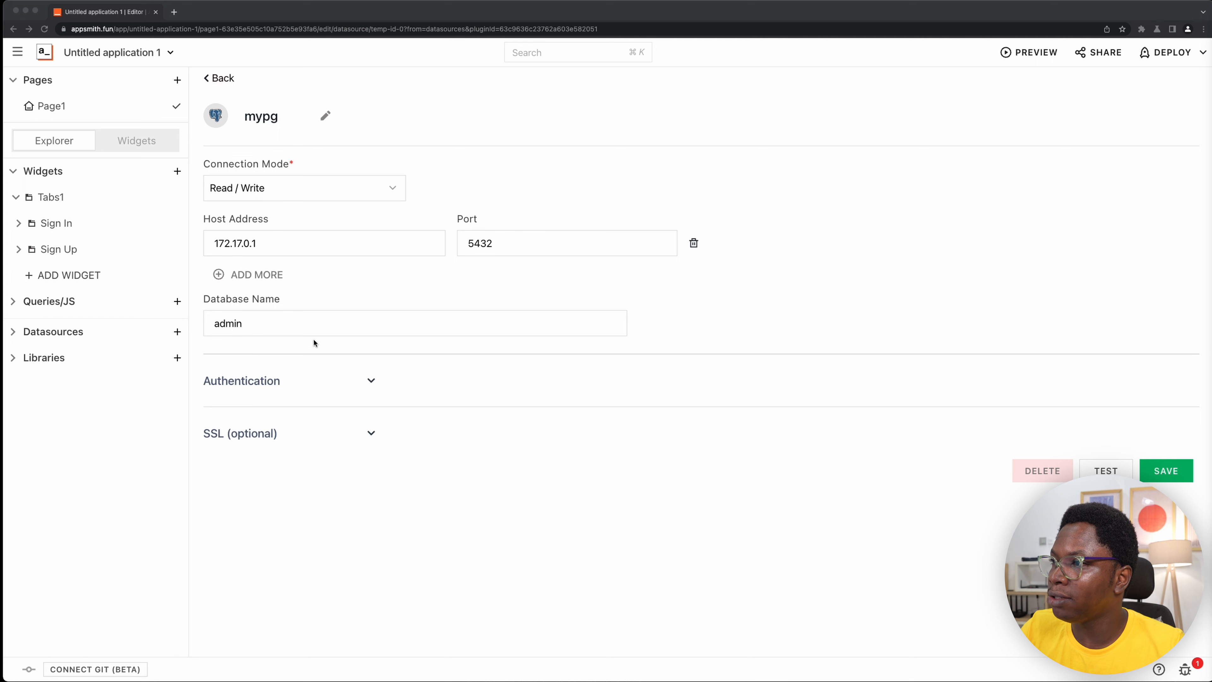
key(super+Tab)
double_click(359, 330)
text(postgres)
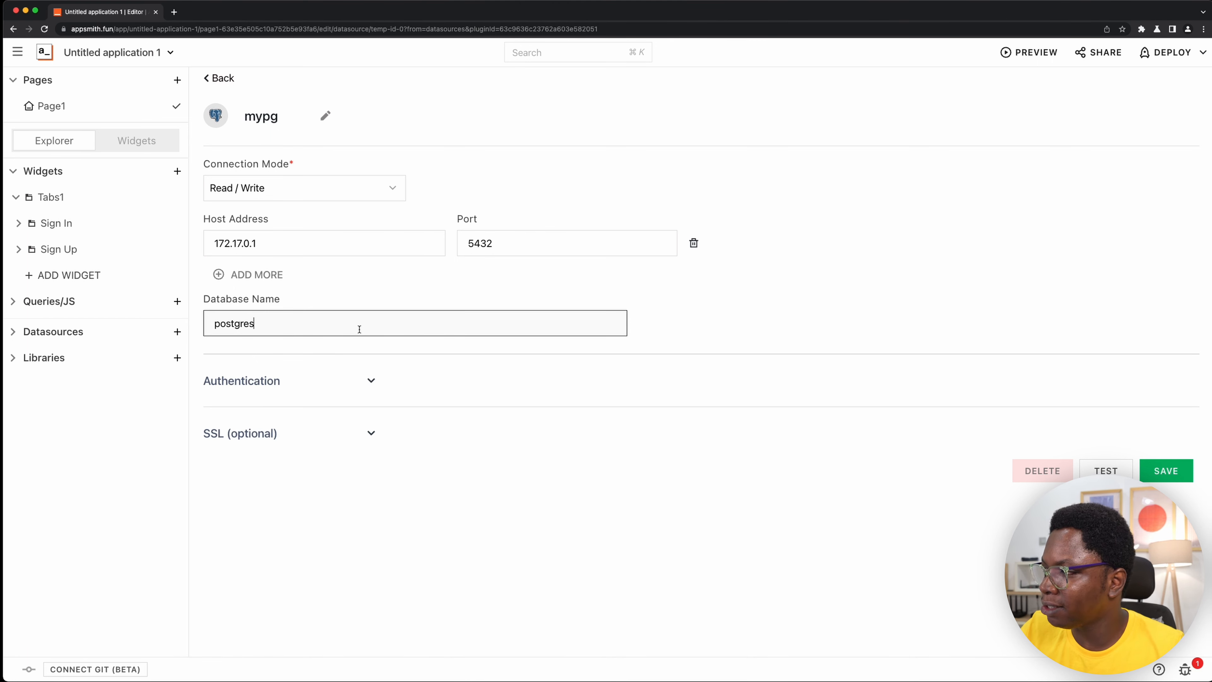
- In the datasource's authentication settings, set the username to postgres and enter the database password
click(331, 380)
click(328, 422)
key(Down)
key(Down)
key(Return)
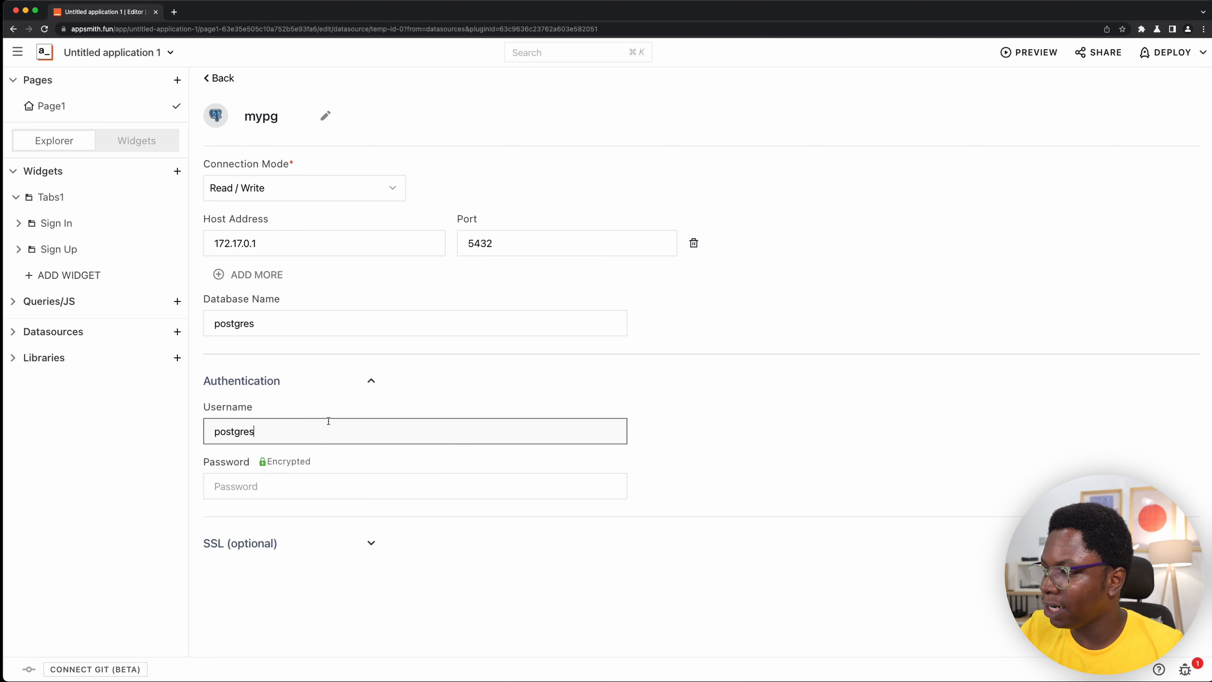
click(344, 486)
key(super+v)
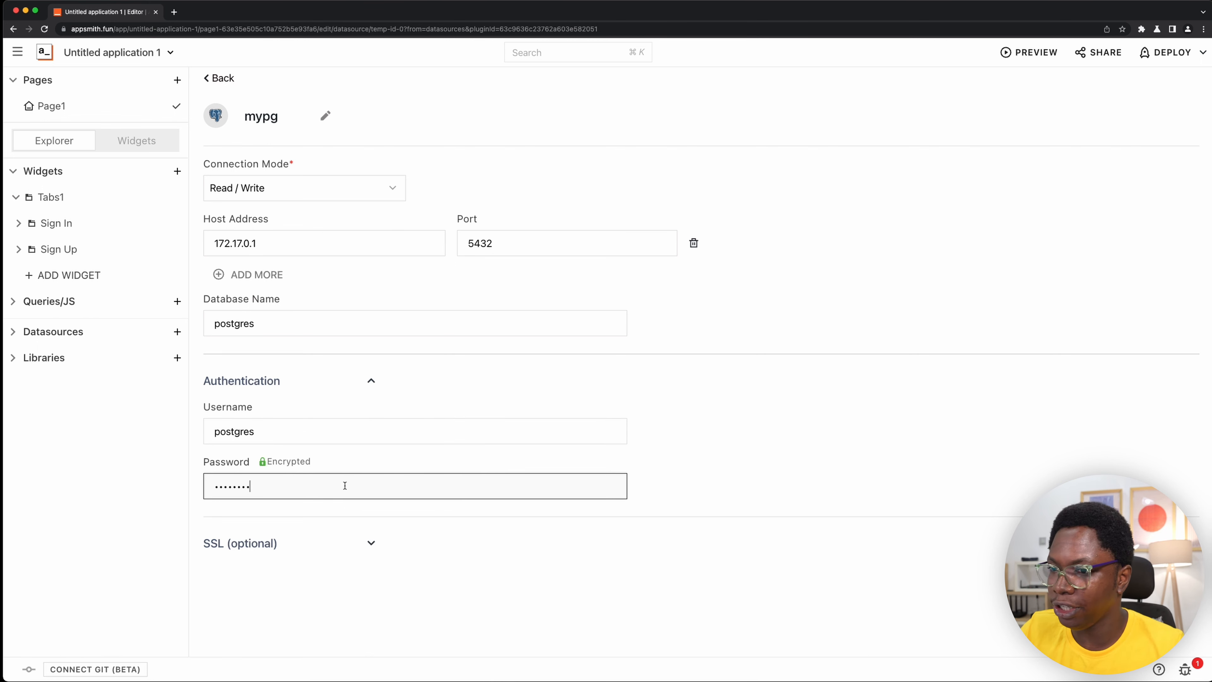
- Test the mypg connection and save the datasource, declining the password manager's offers to remember the password
click(1103, 580)
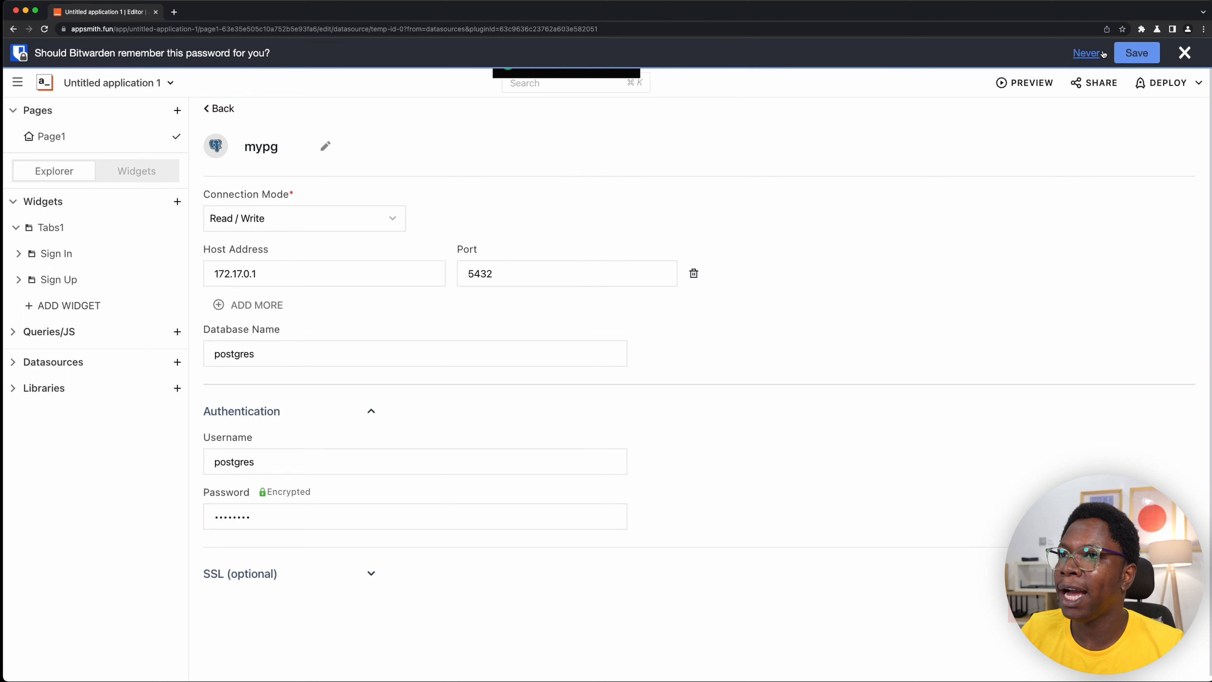
click(1086, 53)
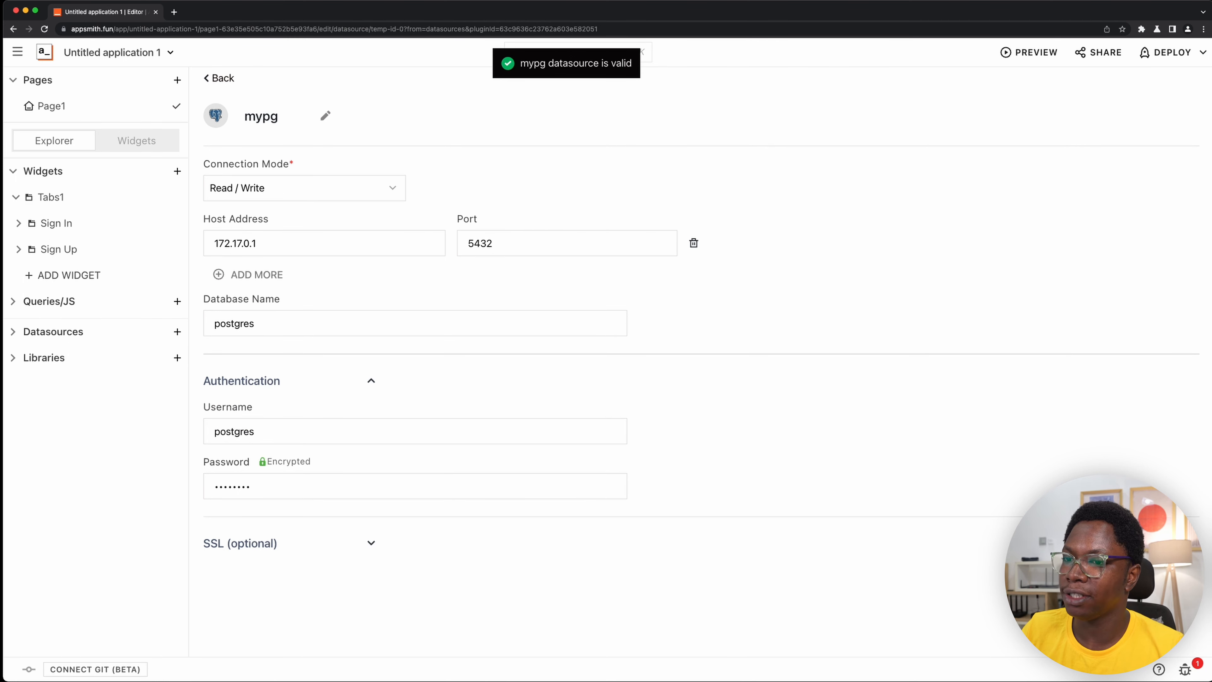
click(1169, 580)
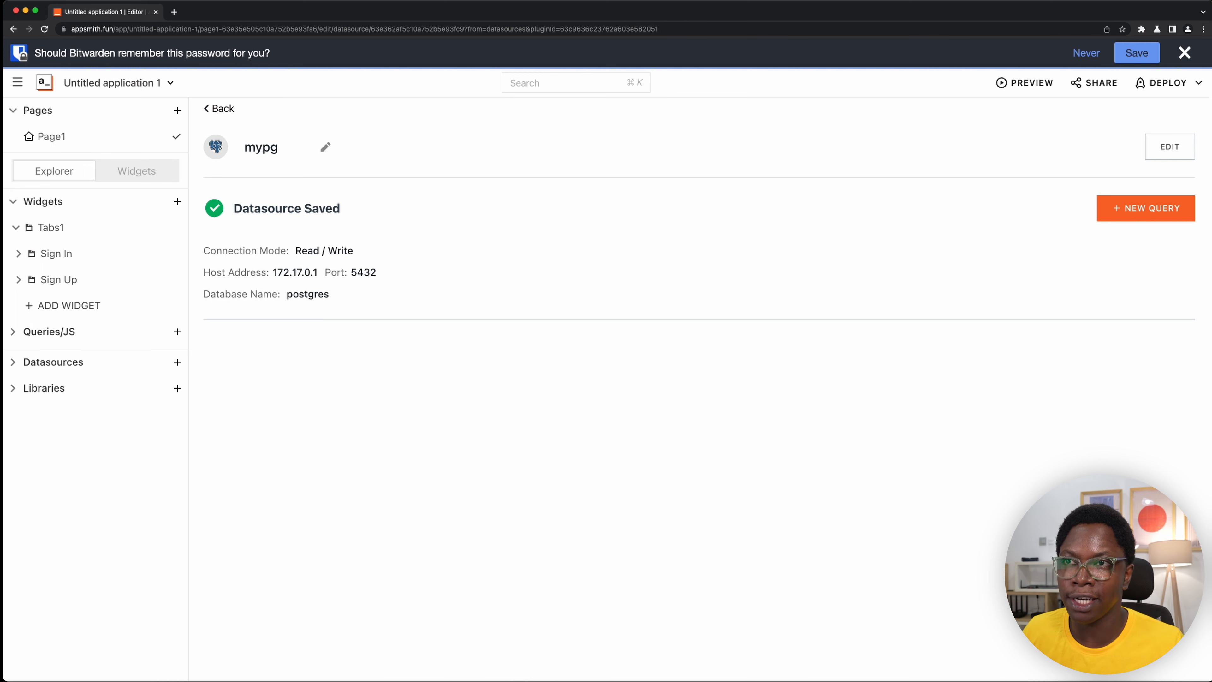
click(1184, 52)
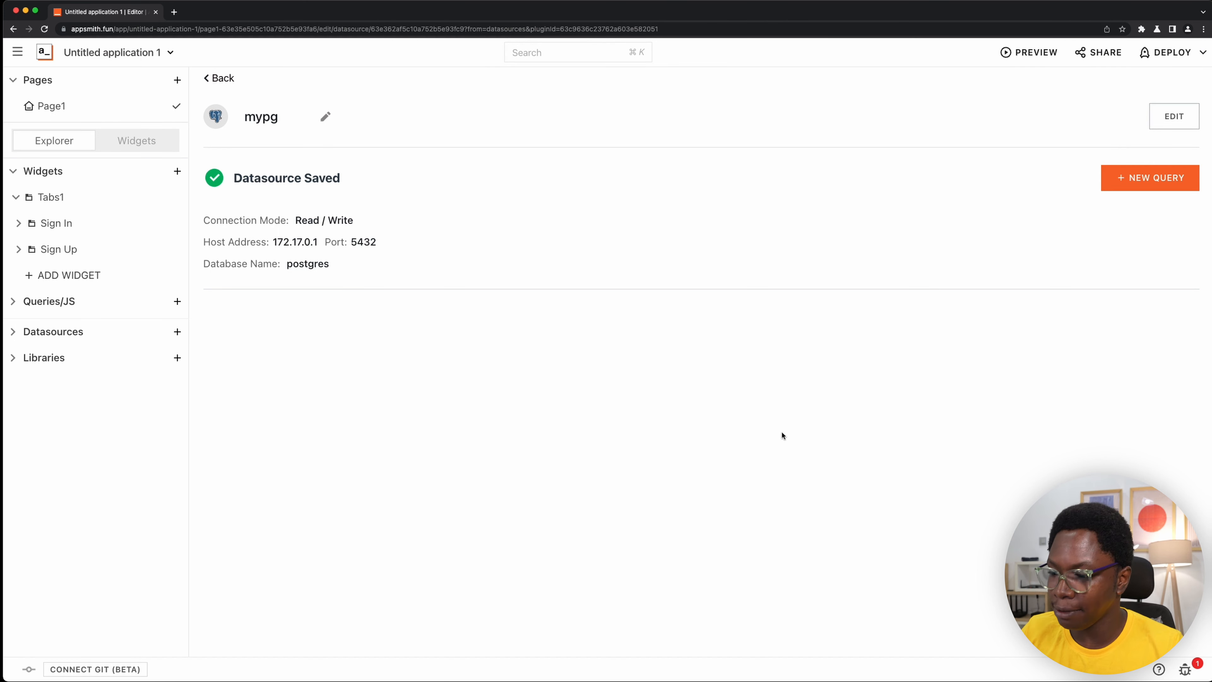
- Switch to the database client, examine the columns of the users table, and return to Appsmith in the browser
key(Caps_Lock)
key(Caps_Lock)
key(super+Tab)
key(super+Tab)
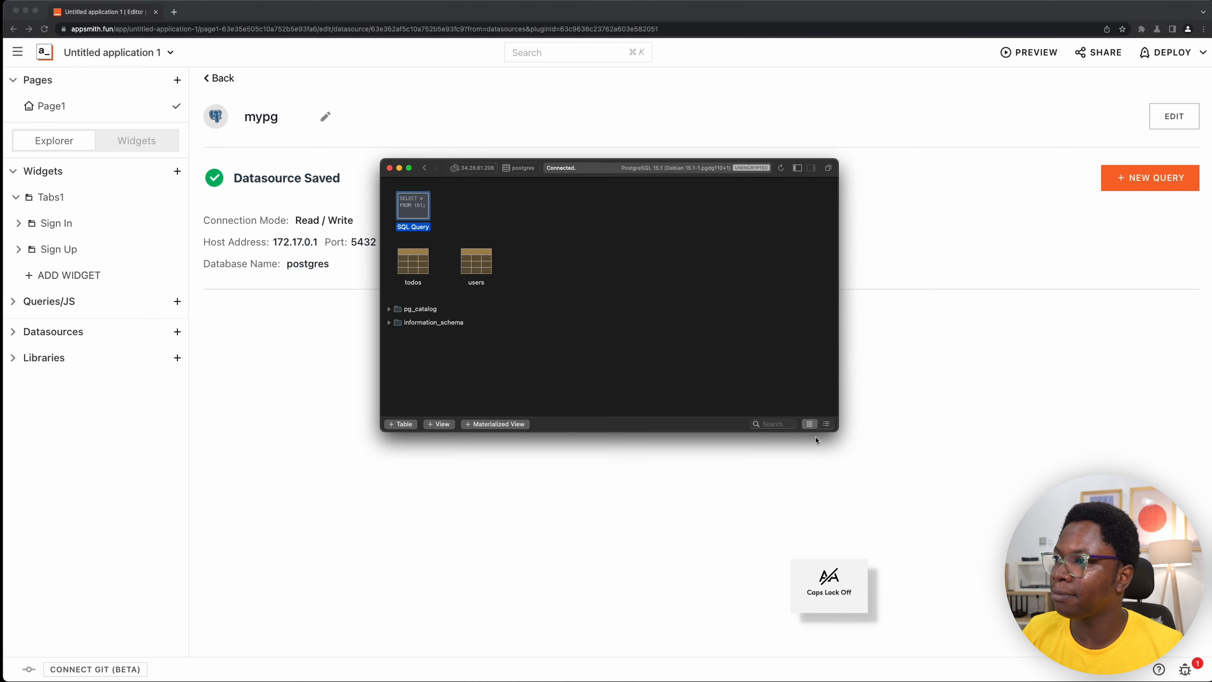
double_click(484, 267)
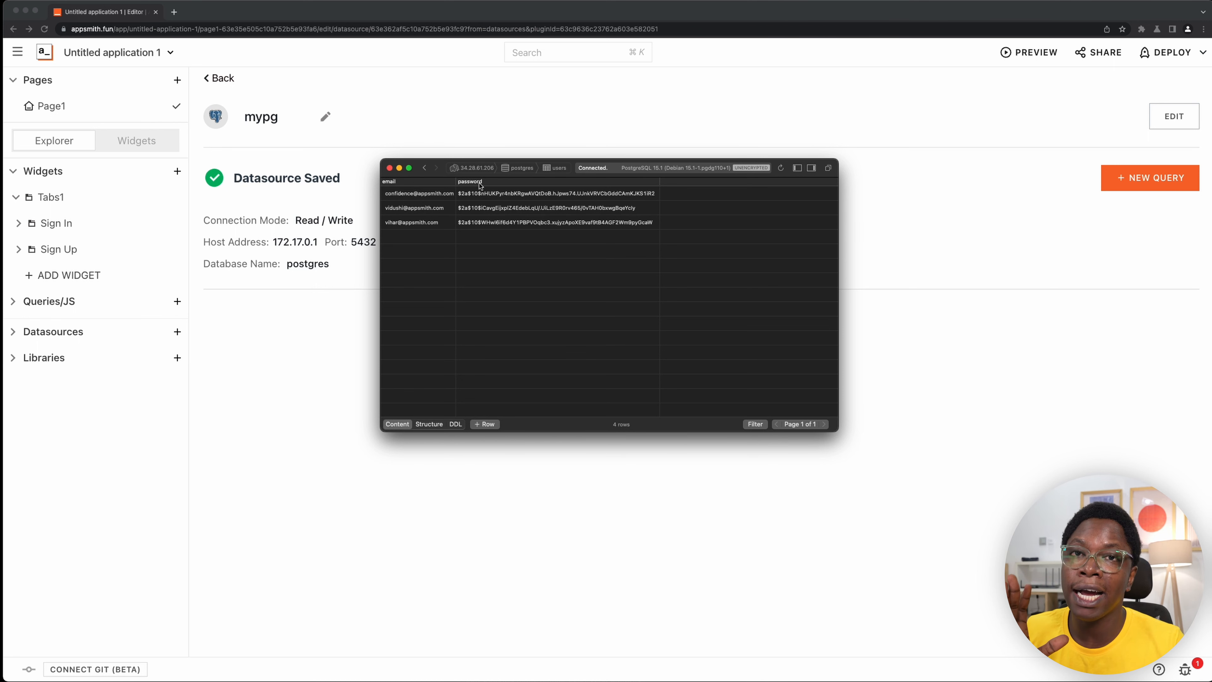
click(925, 376)
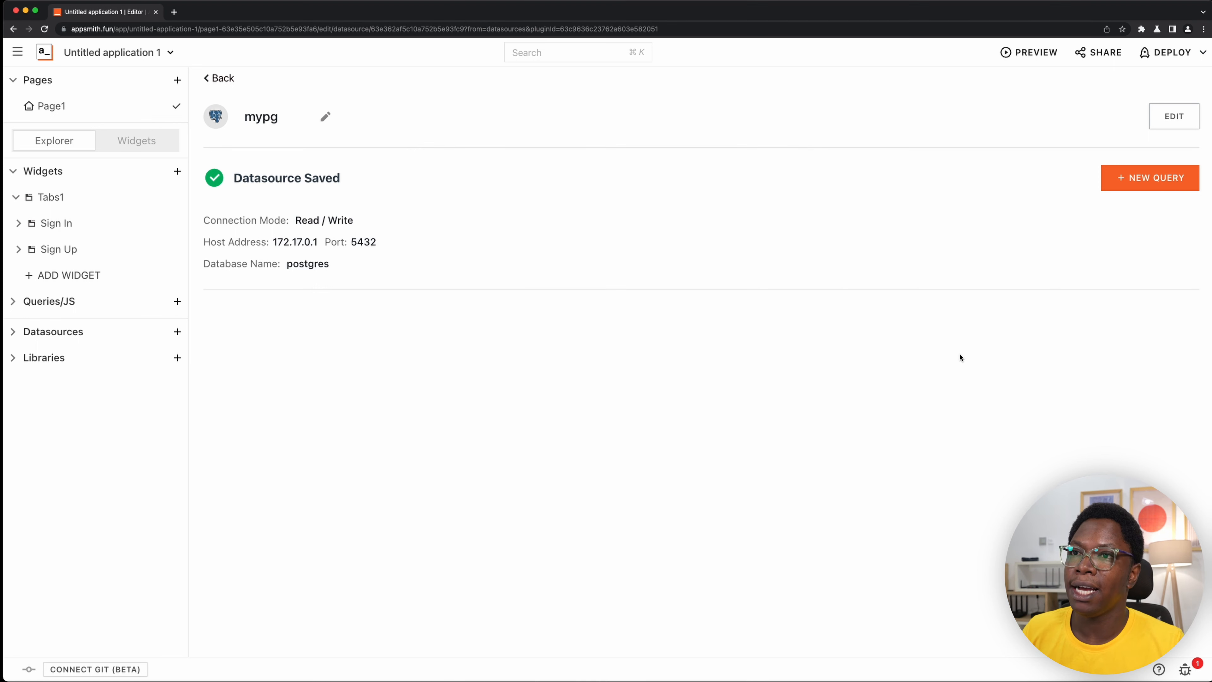
- Create a new query named signup on the mypg datasource, starting from the Create template
click(1167, 181)
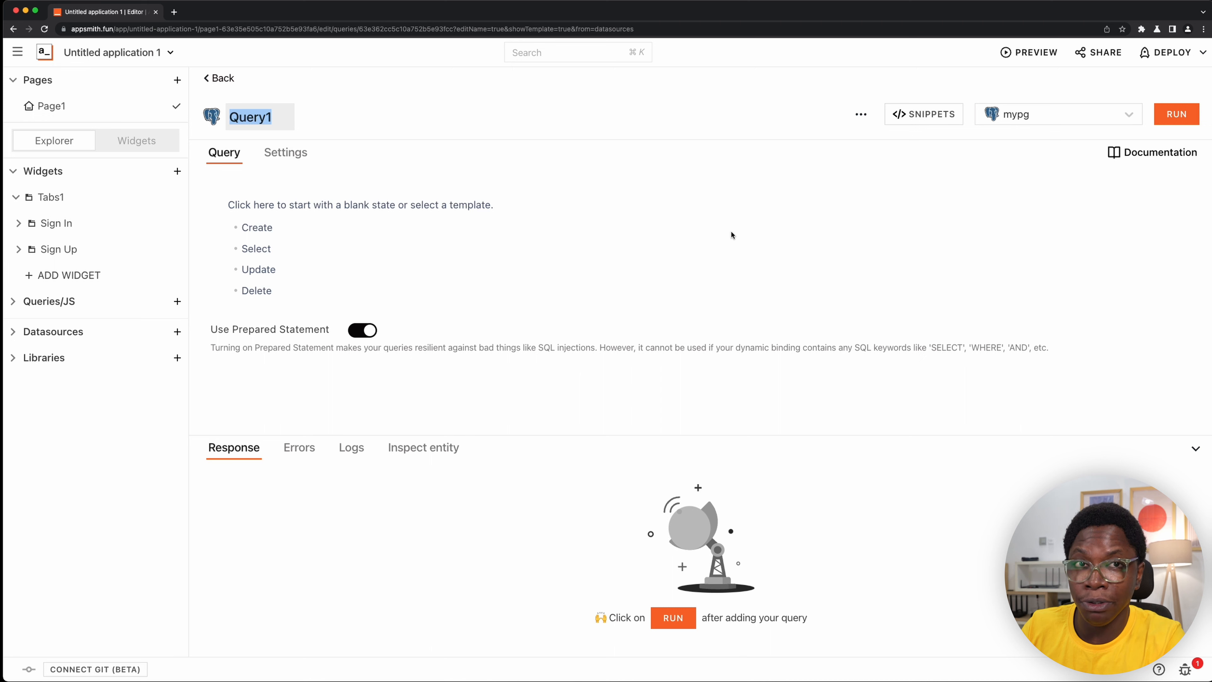
text(signup)
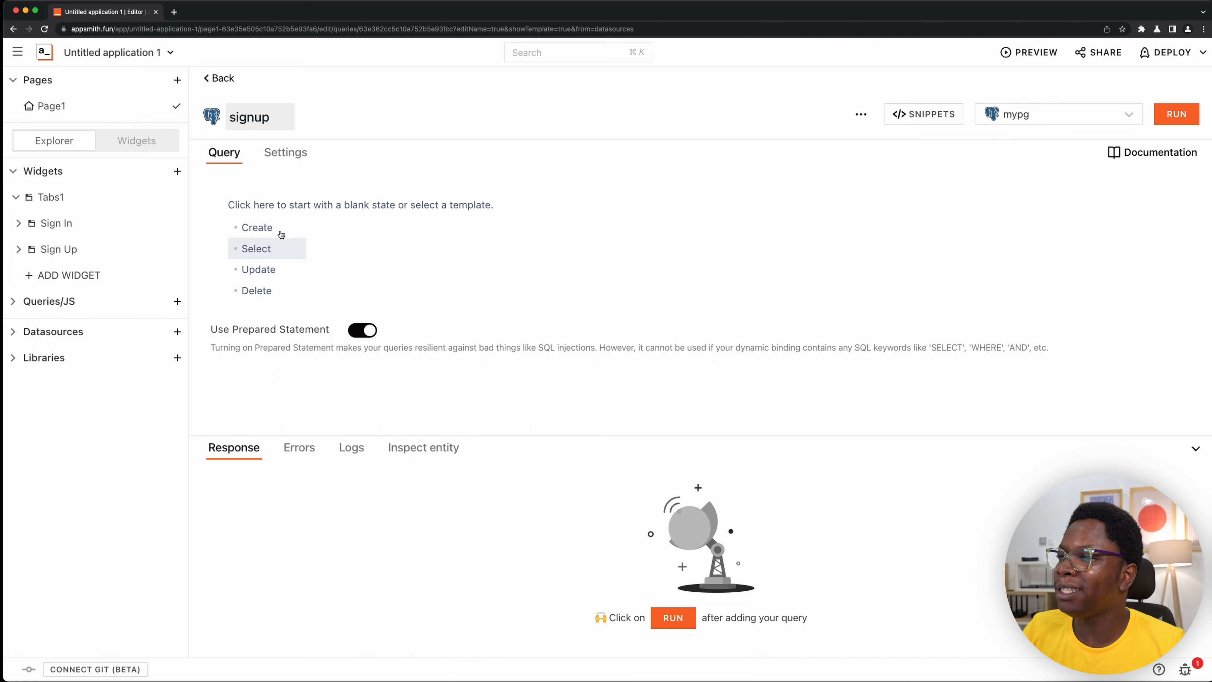
click(243, 225)
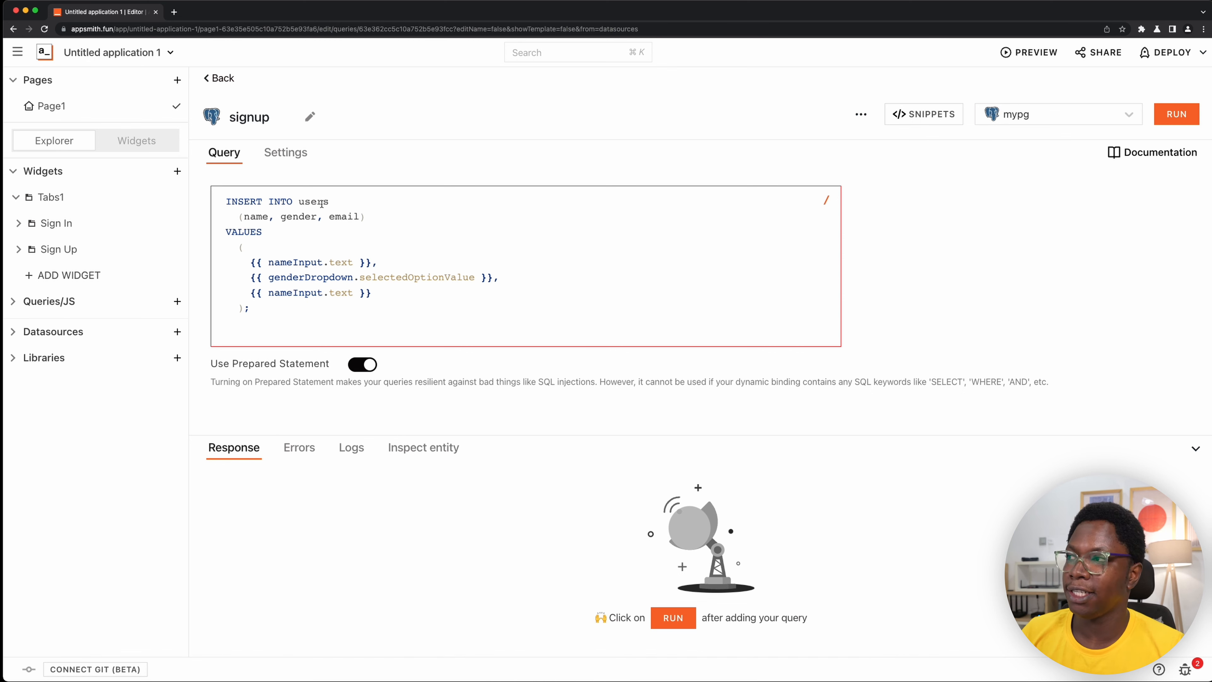
- Change the column list of the INSERT INTO users statement to (email, password)
drag(330, 219, 246, 218)
key(BackSpace)
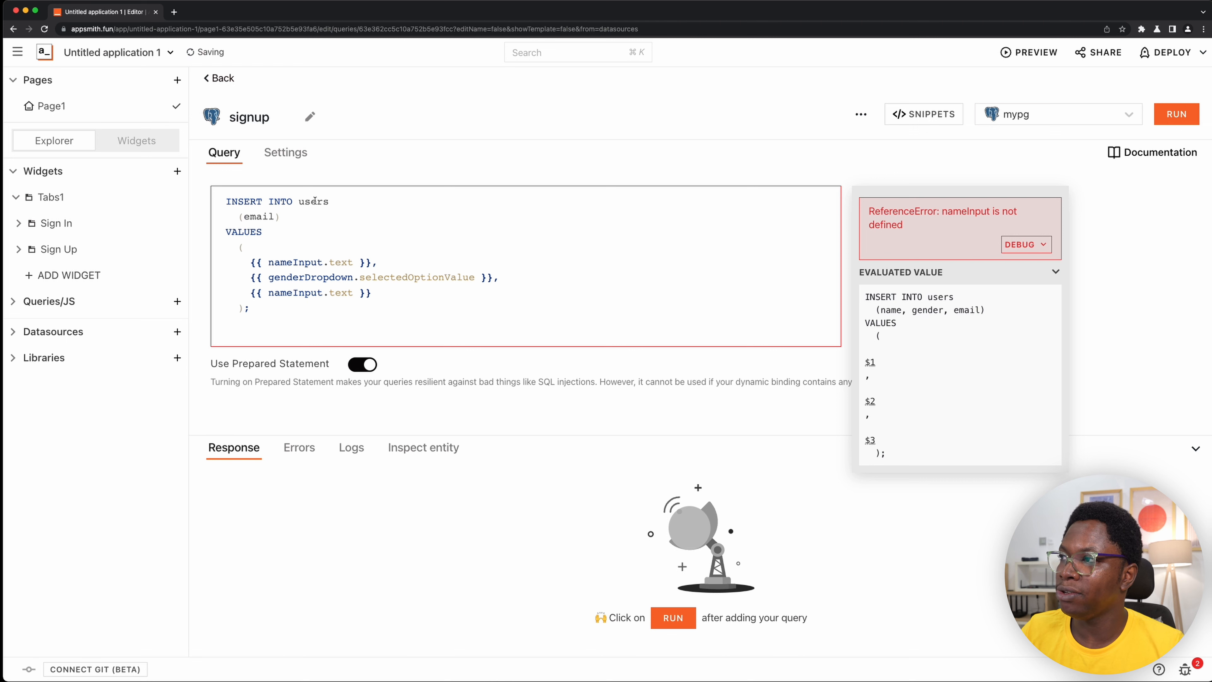
click(273, 216)
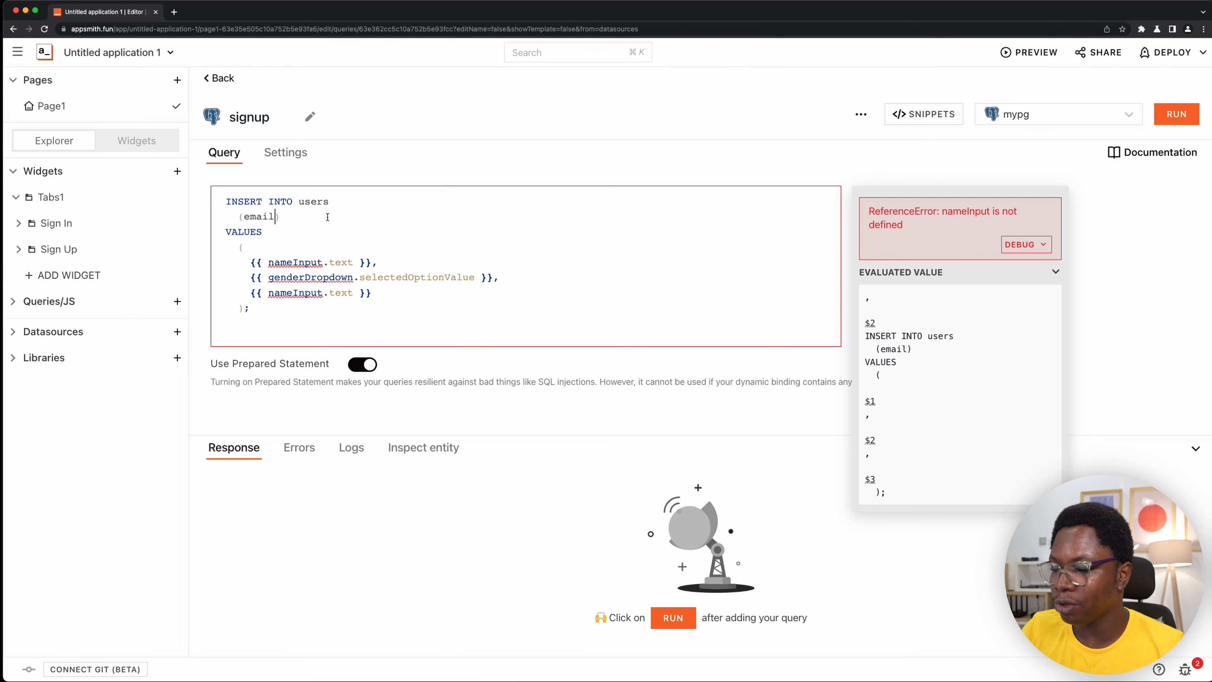
text(,)
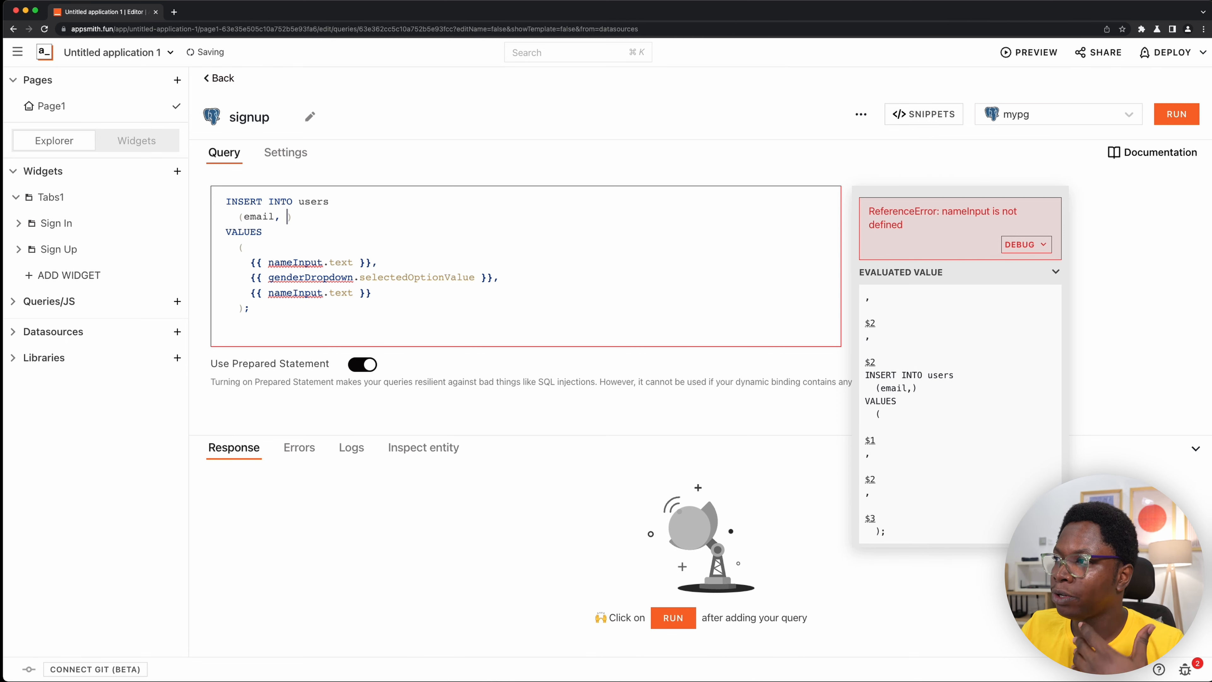
text( passwor)
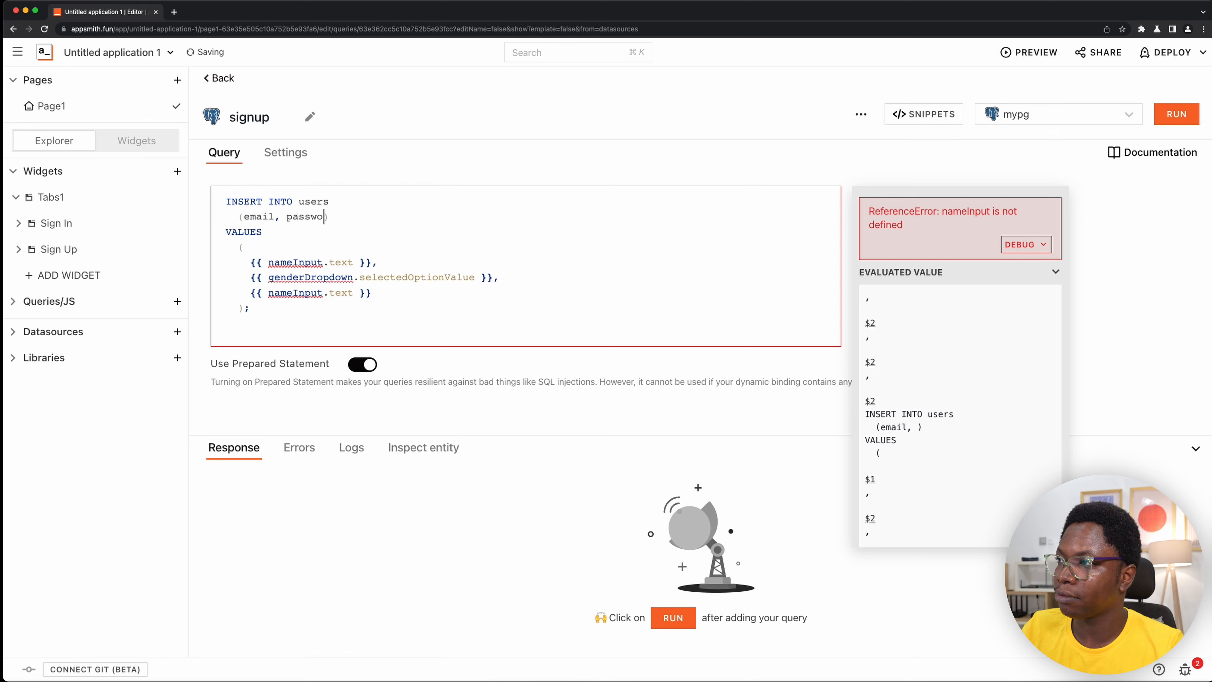
text(d)
- Replace all the template's bindings under VALUES with the single quoted binding '{{this.params.email}}'
drag(386, 293, 496, 273)
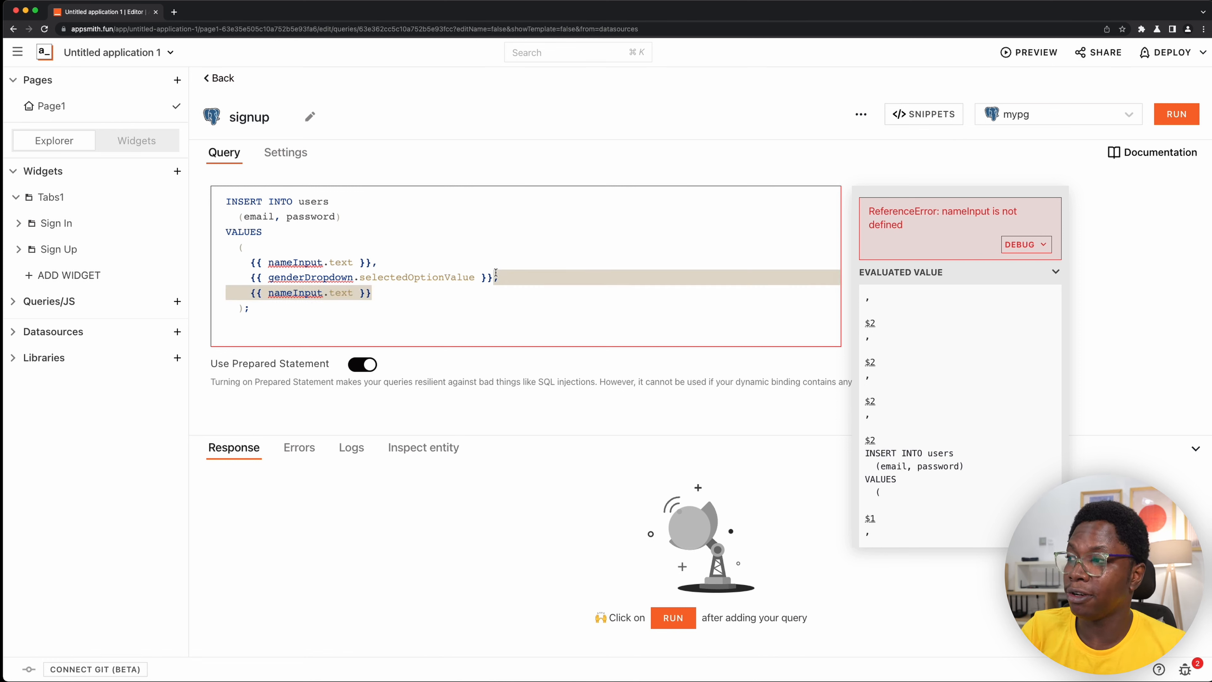
click(415, 287)
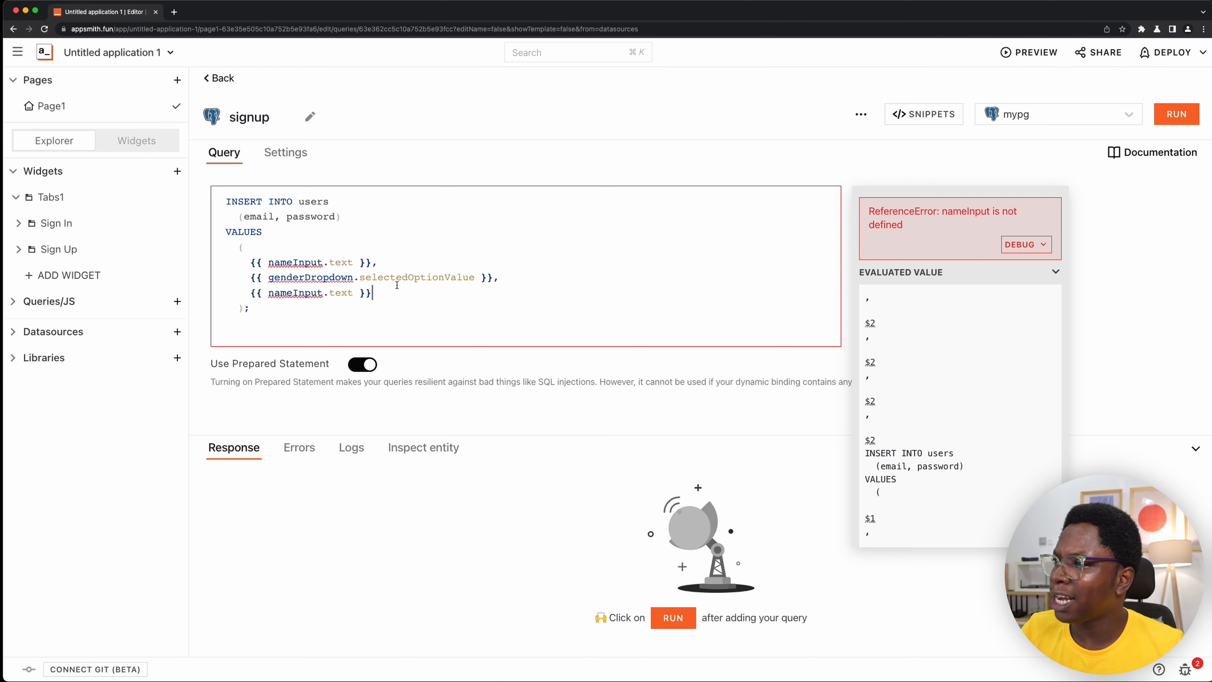
drag(374, 292, 252, 260)
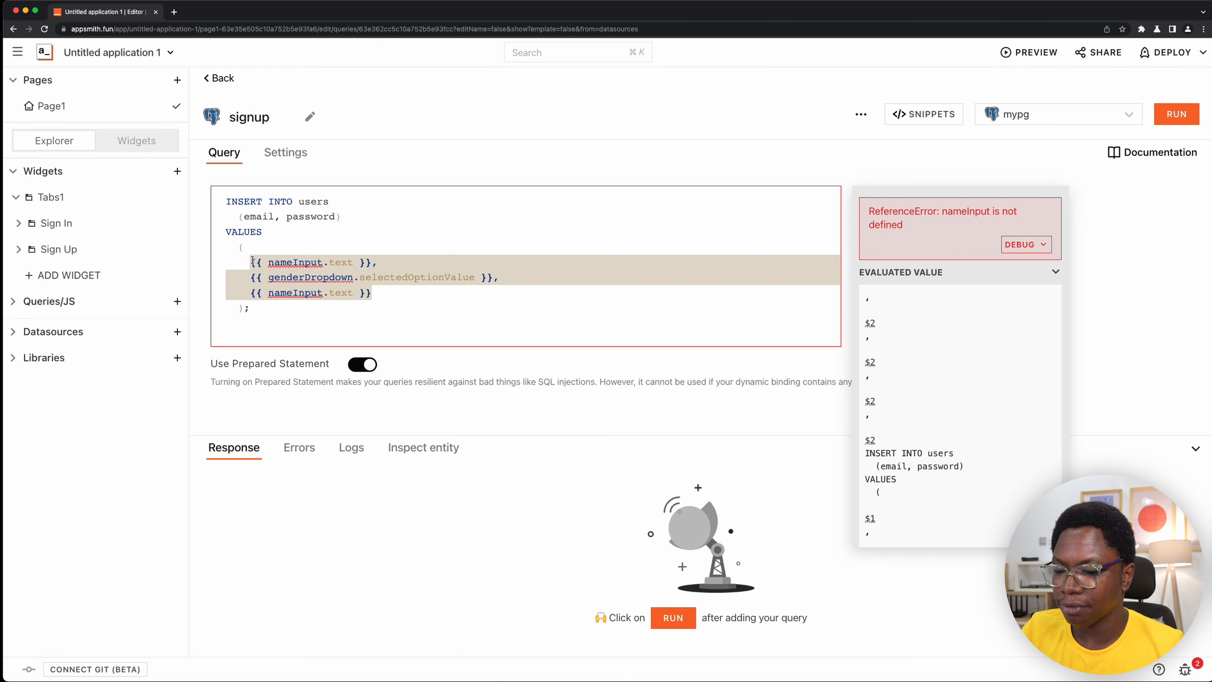
key(BackSpace)
text('')
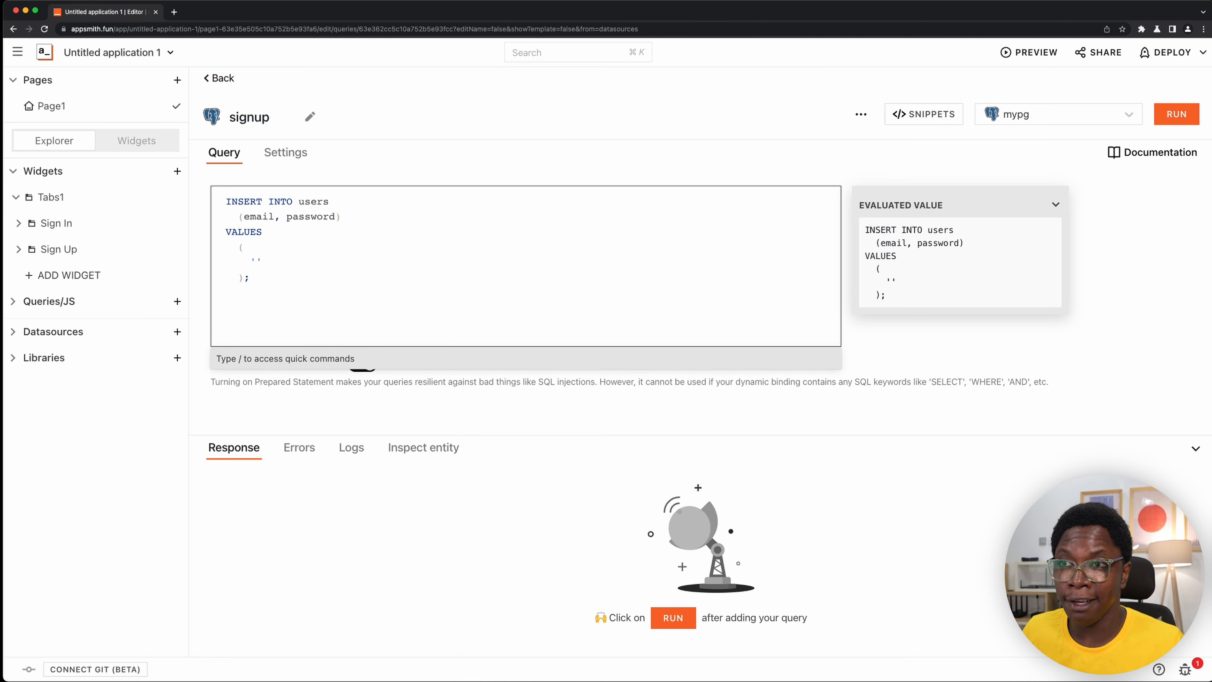
text({{)
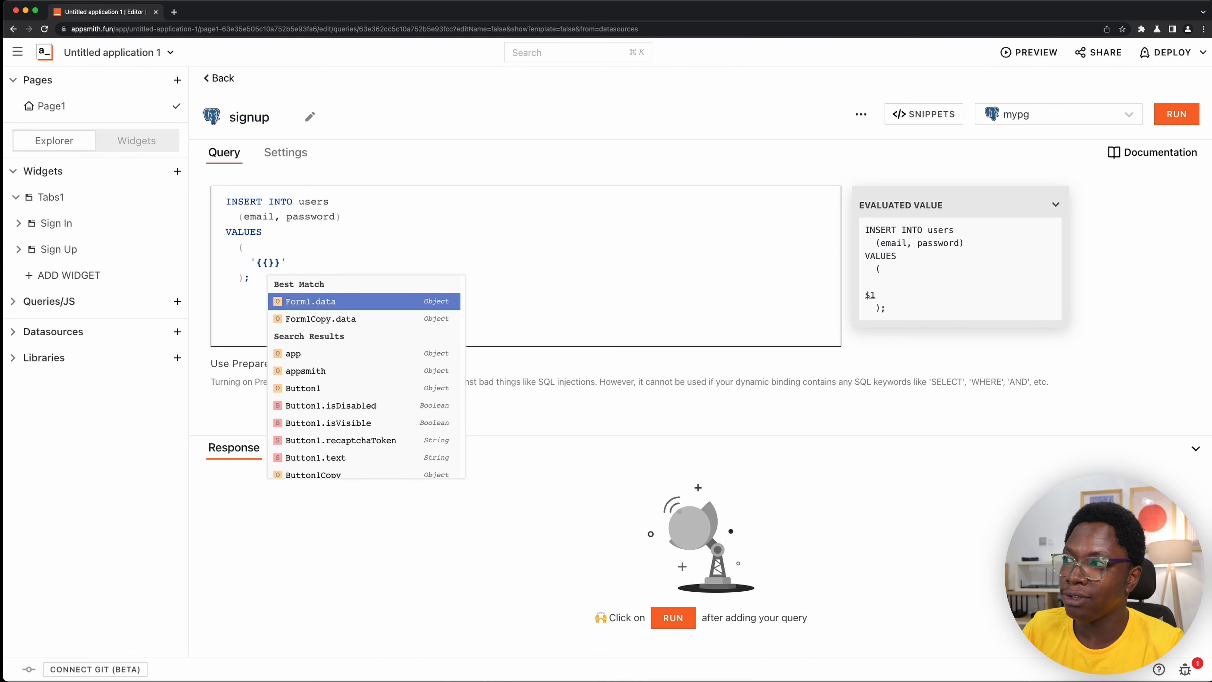
text(this.pa)
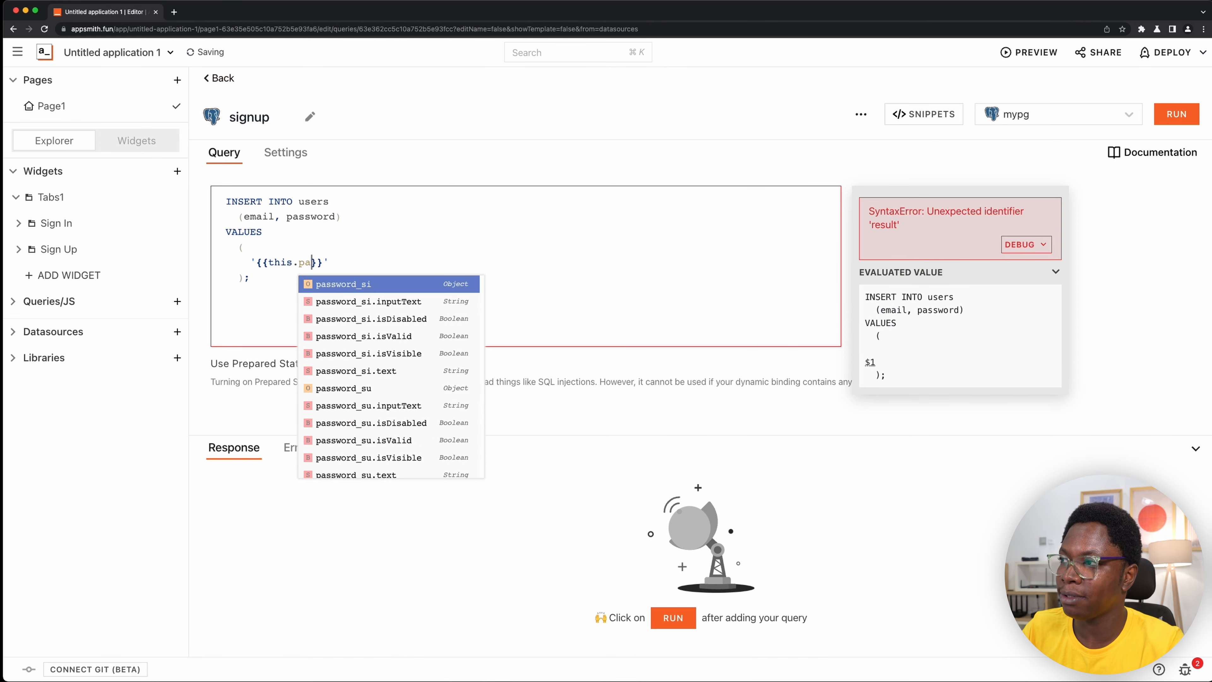
text(rams.email)
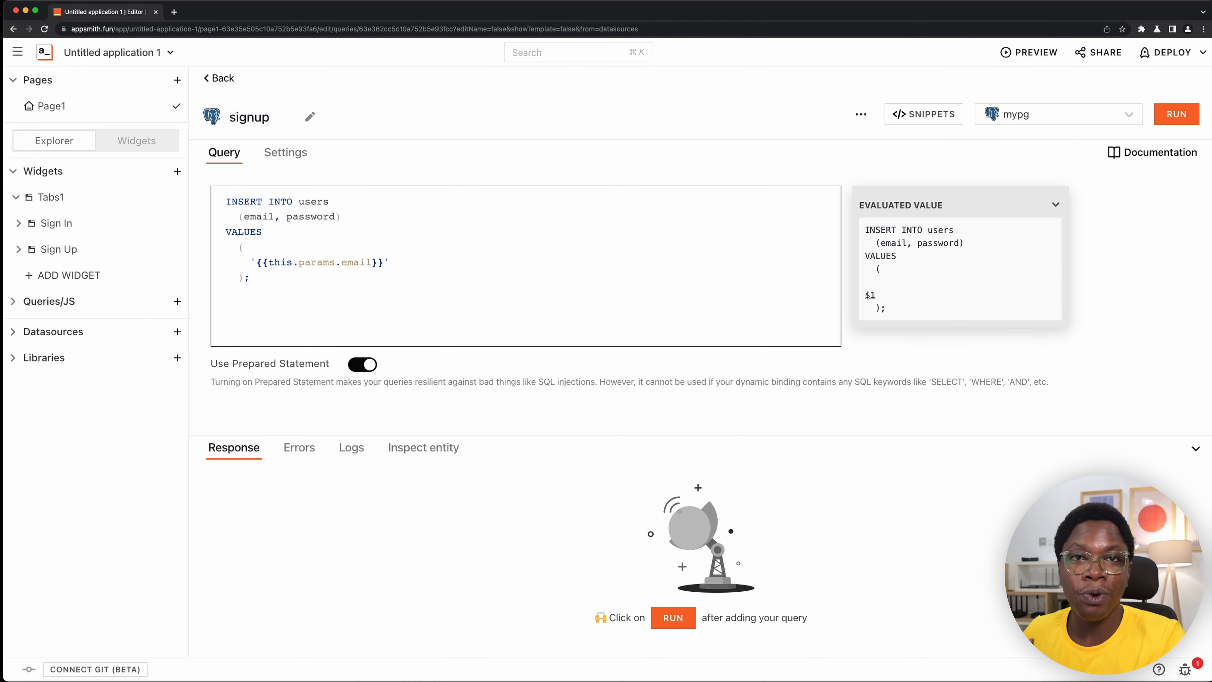
- Add '{{this.params.pHash}}' as the second inserted value on a new line and turn off prepared statements for the signup query
key(End)
text(,)
key(Return)
text(')
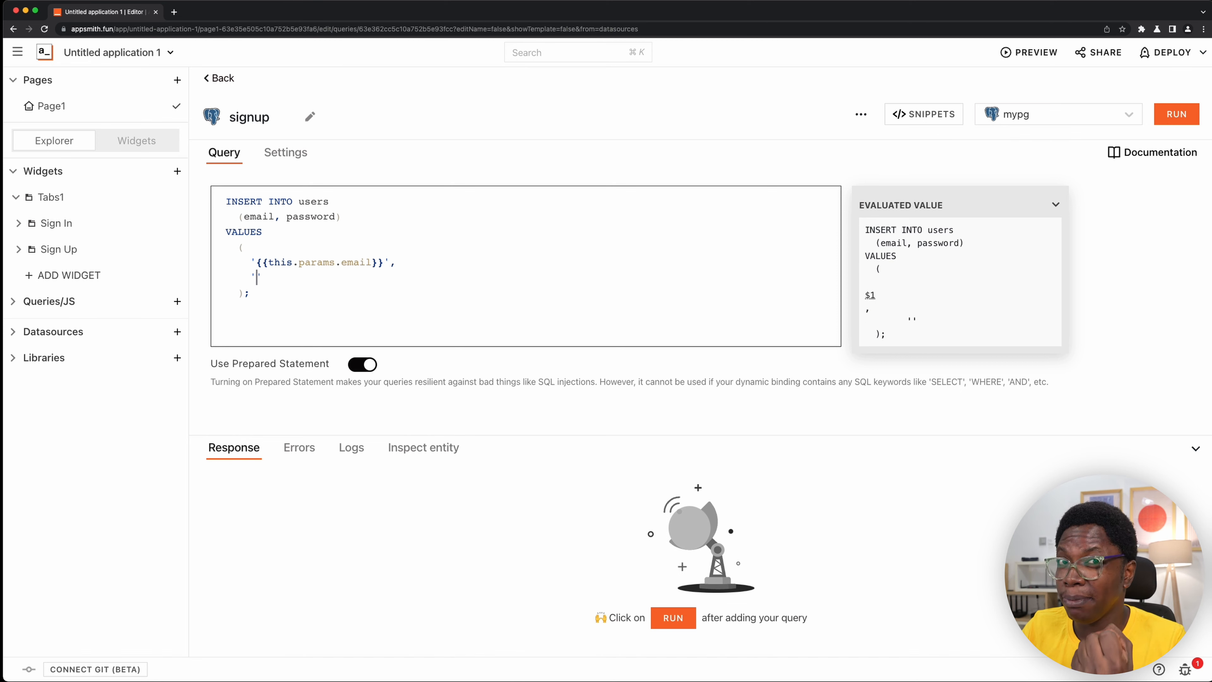
text({{)
text(this.para)
text(ms.pHash)
click(362, 364)
click(458, 278)
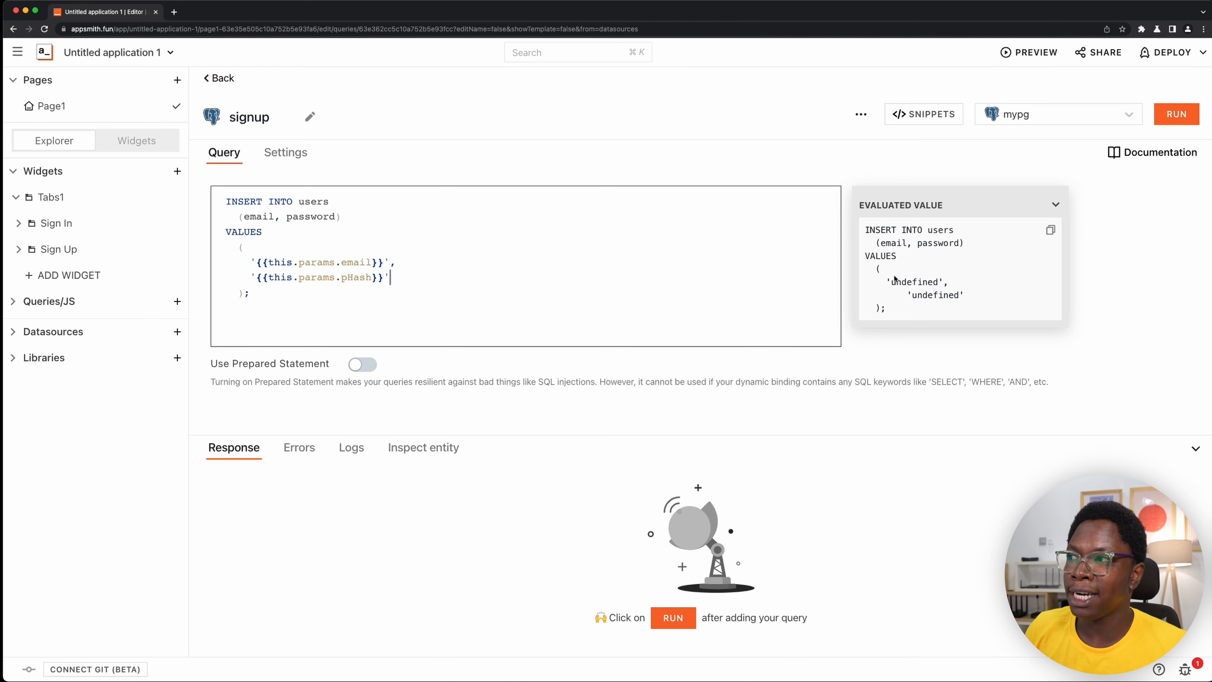
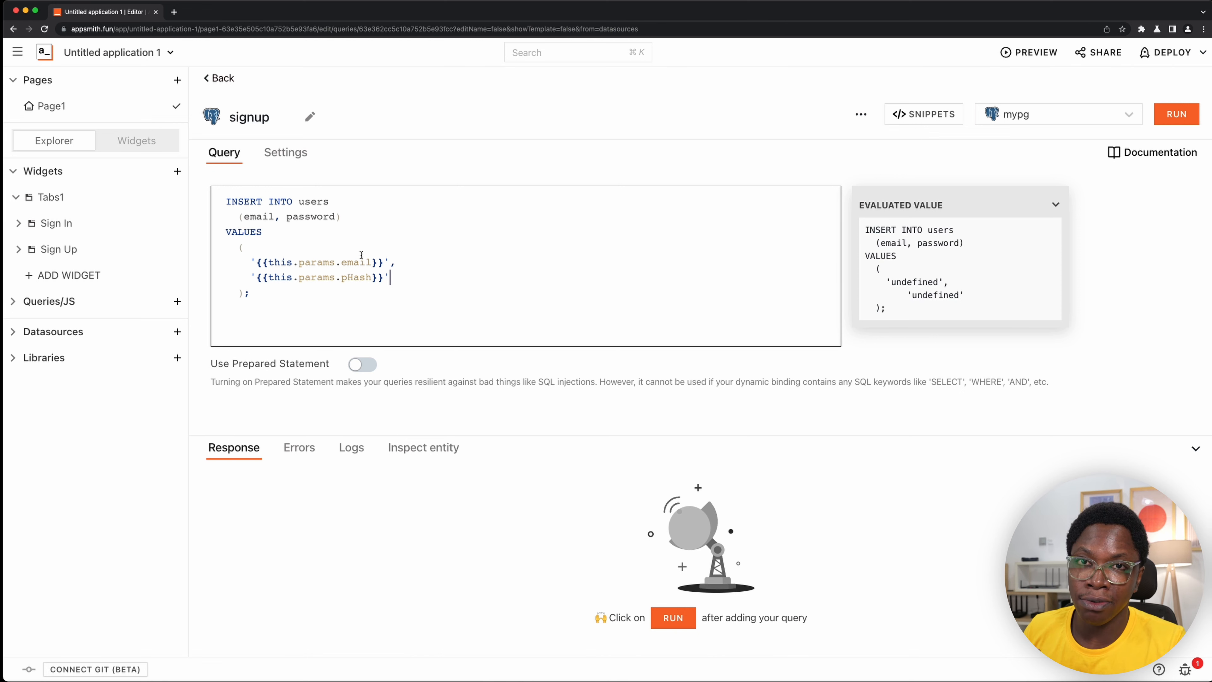
- Open the app JS object for editing
click(12, 302)
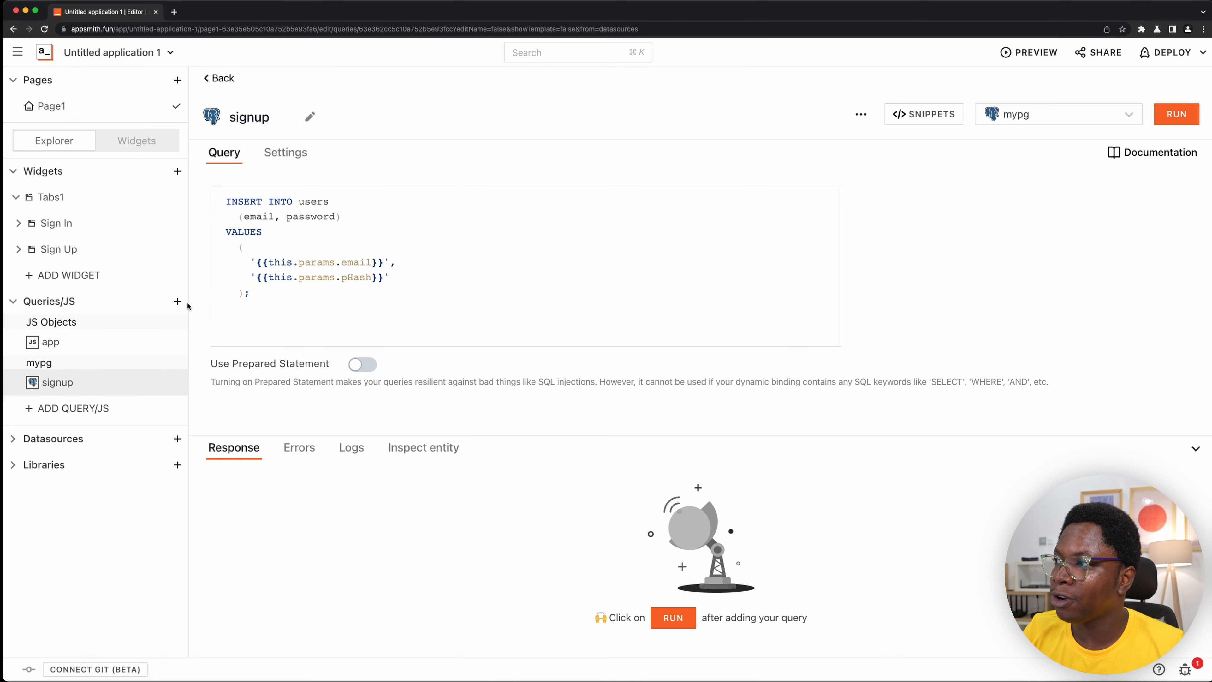
click(81, 344)
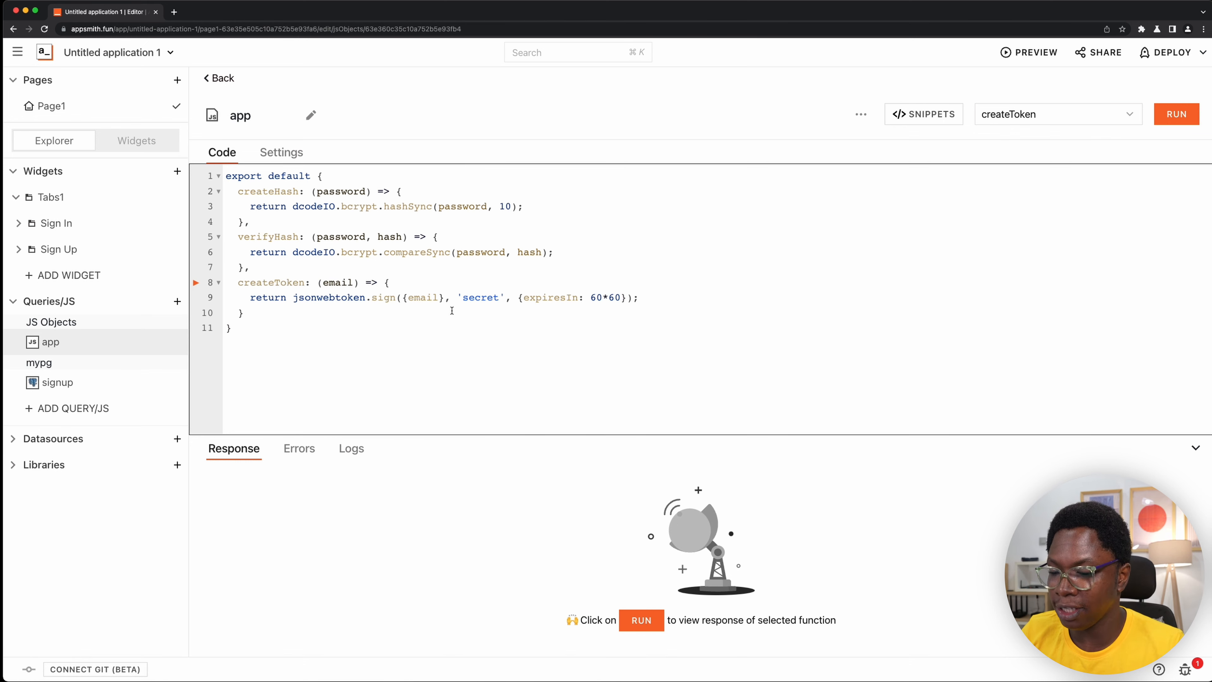
key(super+p)
text(app)
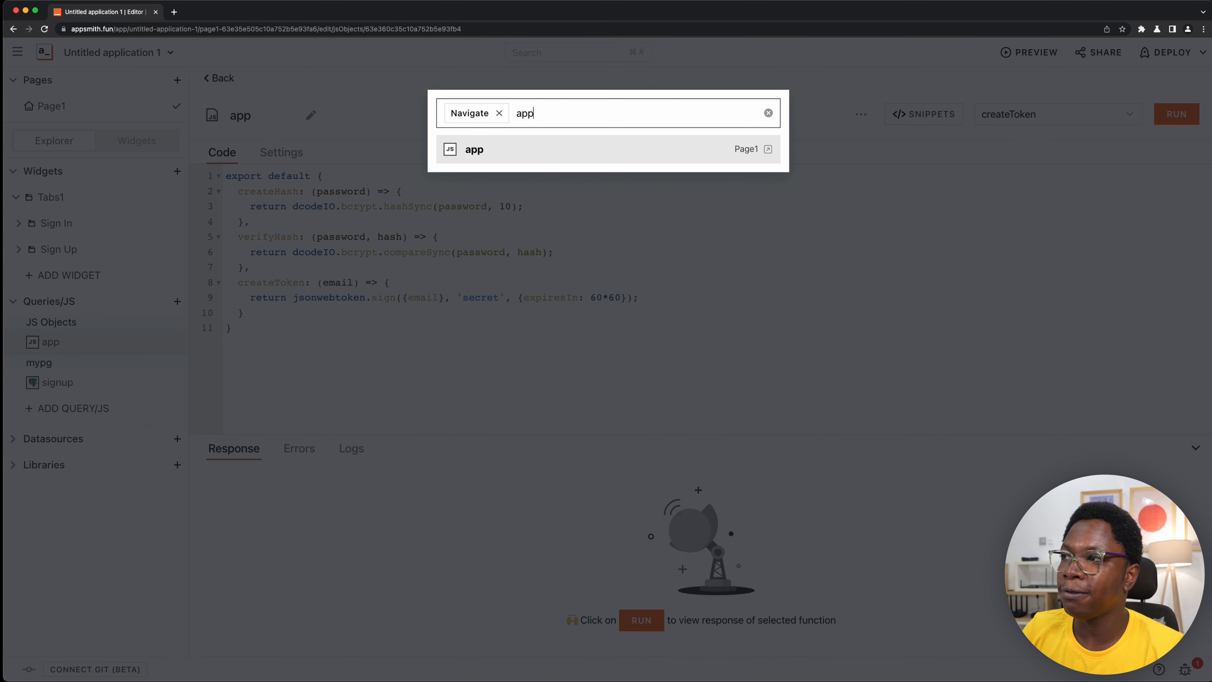
key(Return)
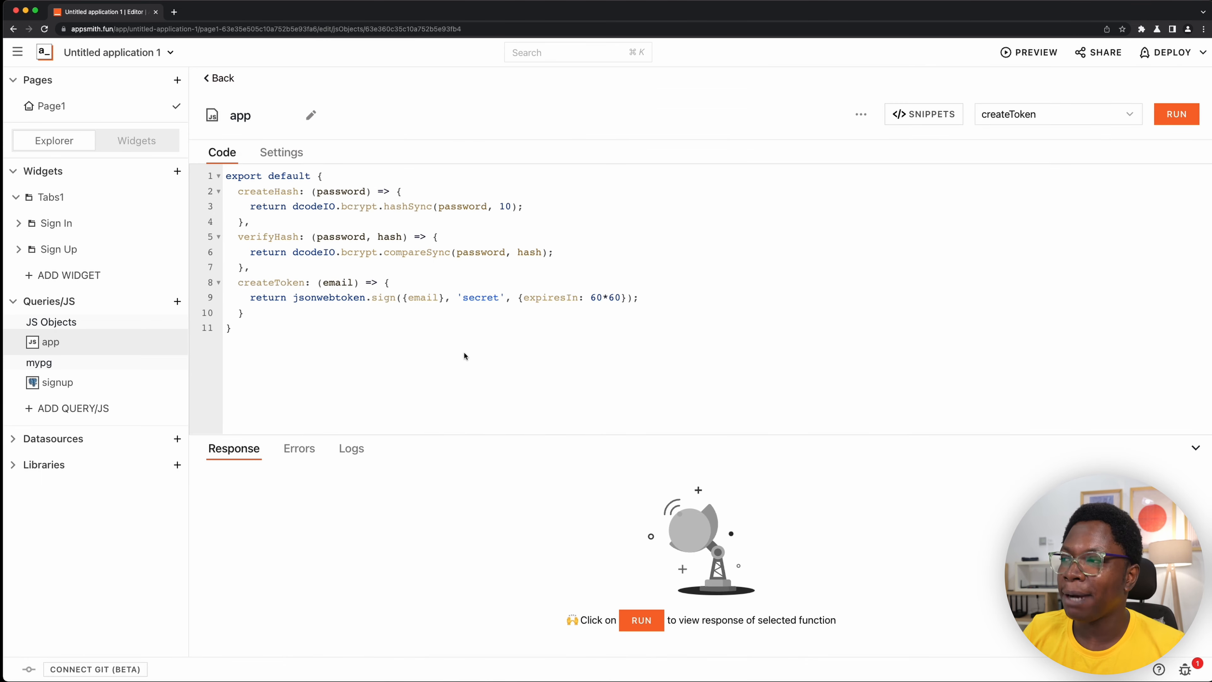
- Add an empty arrow function named signUp, without parameters, after createToken in the app object
click(320, 320)
text(,)
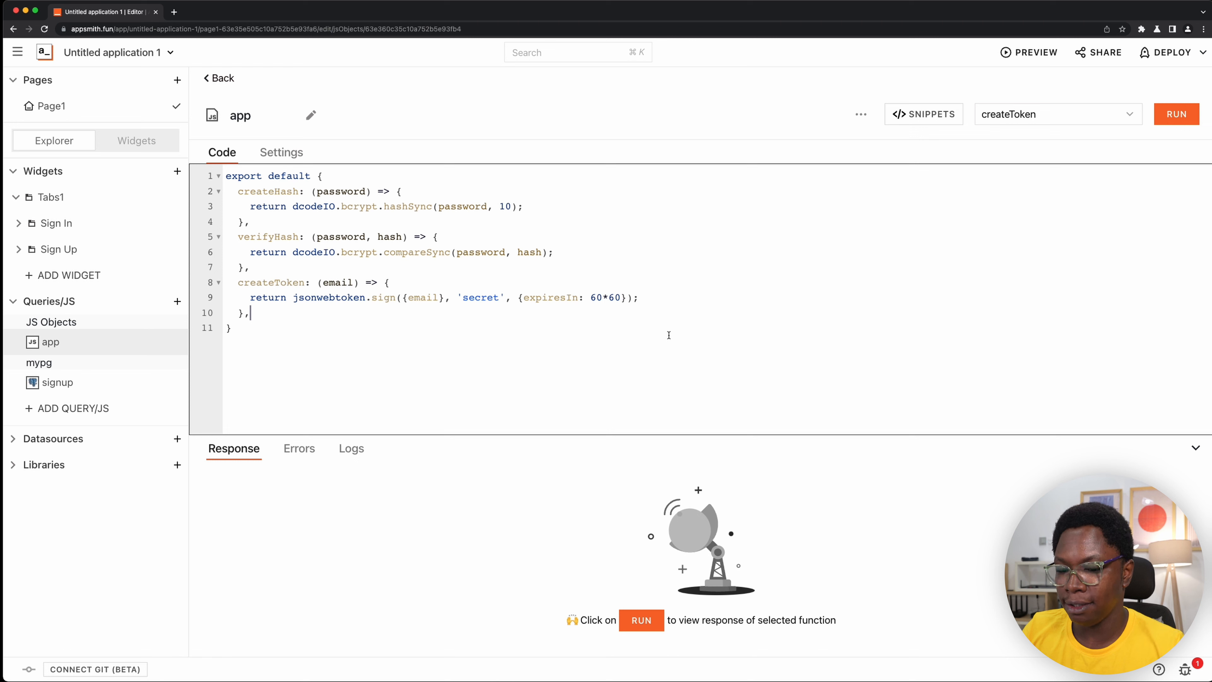
key(Return)
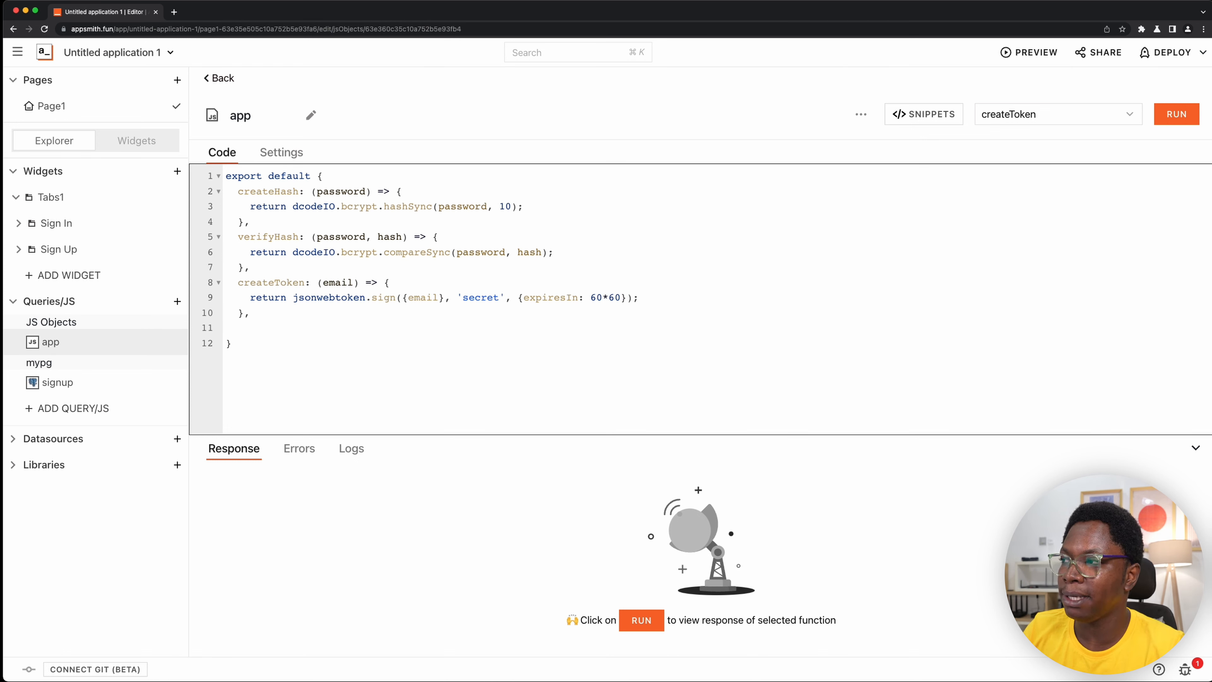
text(signUp: () )
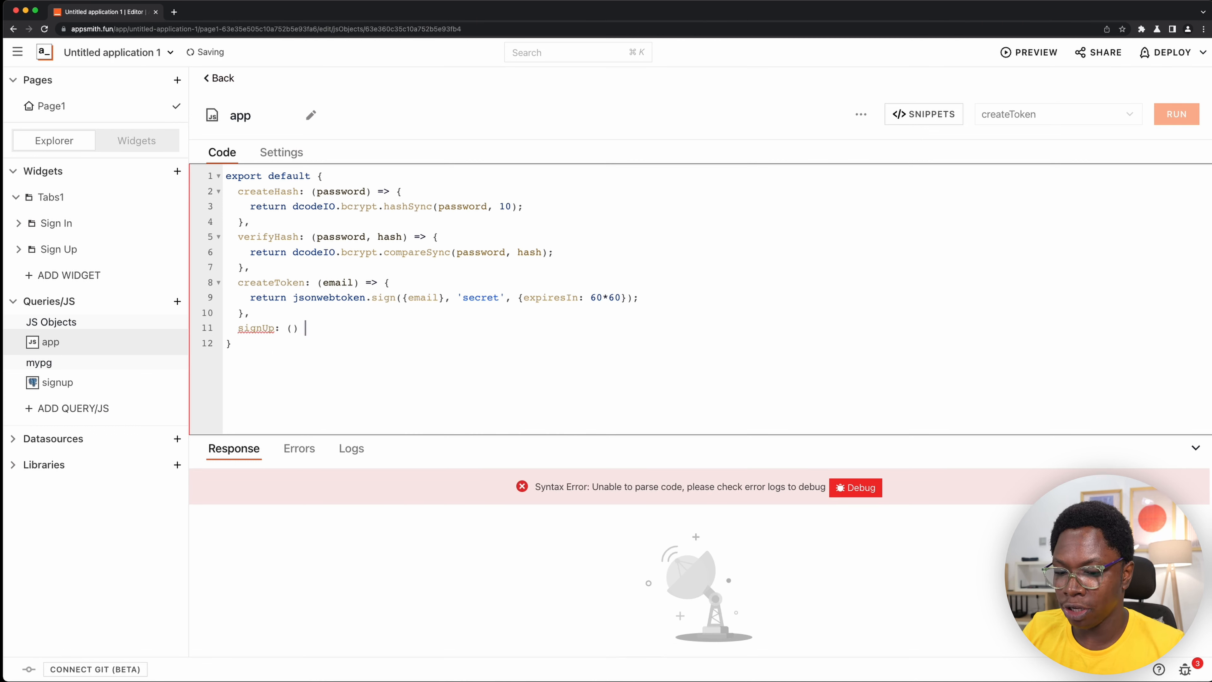
text(=> {)
key(Return)
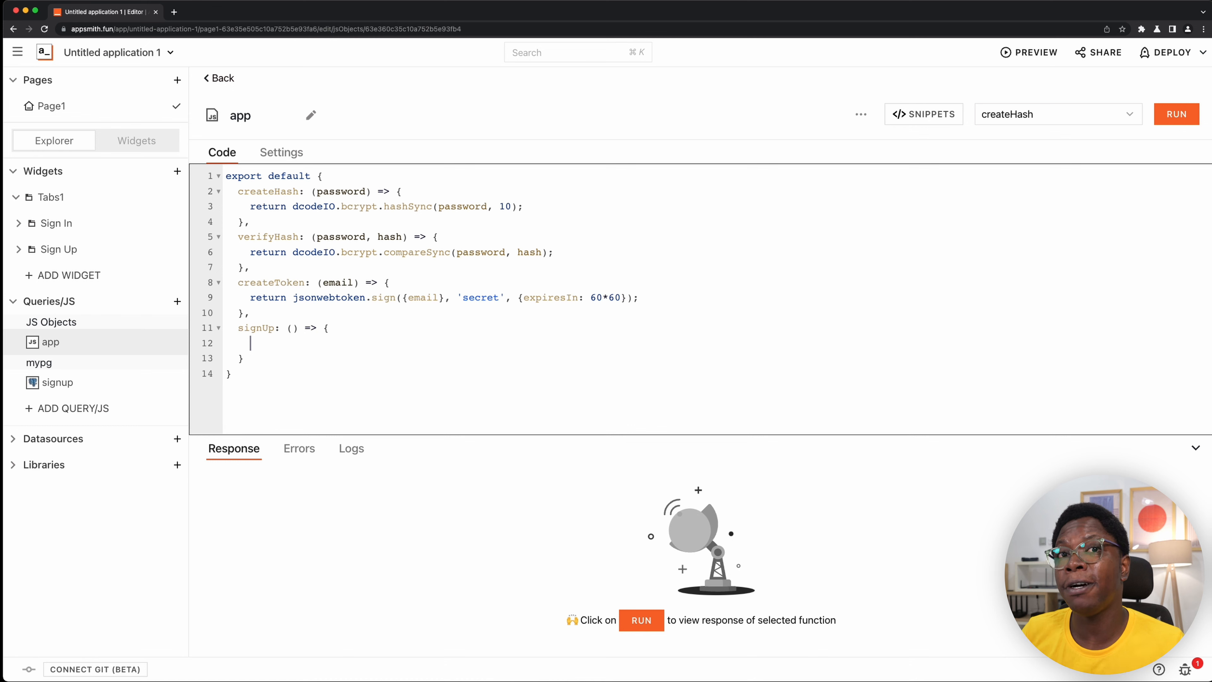
- Look at the input widgets on the Sign Up tab of the canvas, and return to the app JS object
click(149, 142)
click(563, 149)
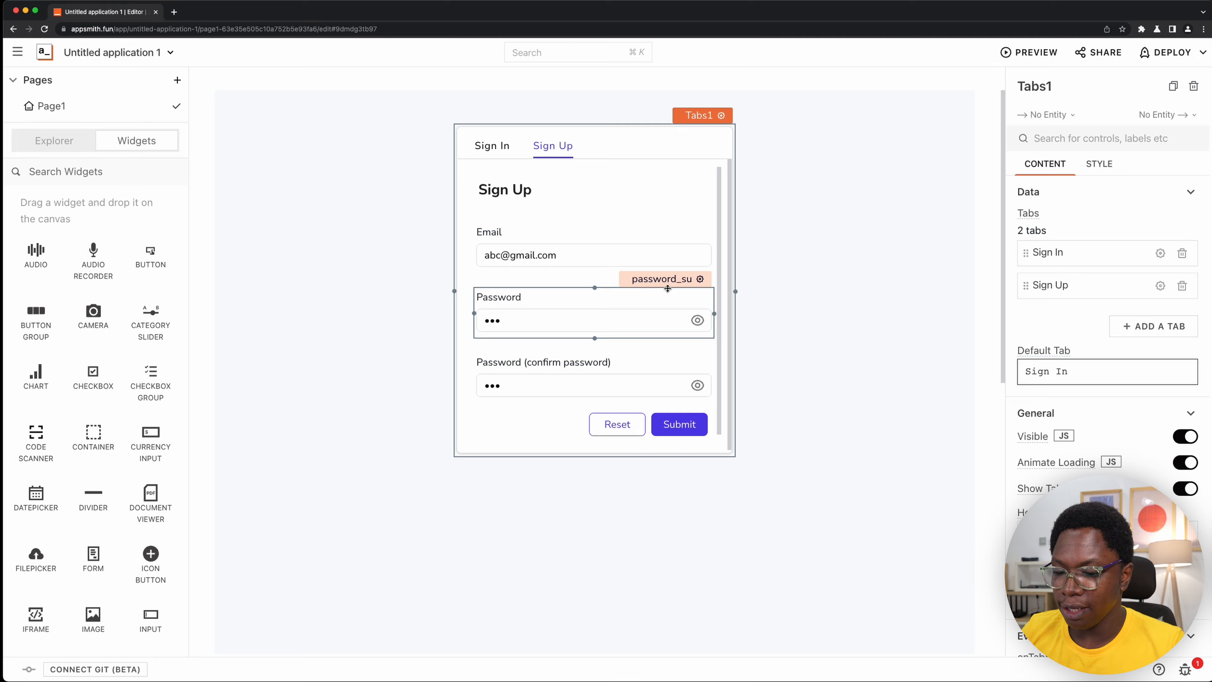
key(super+k)
text(app)
key(Return)
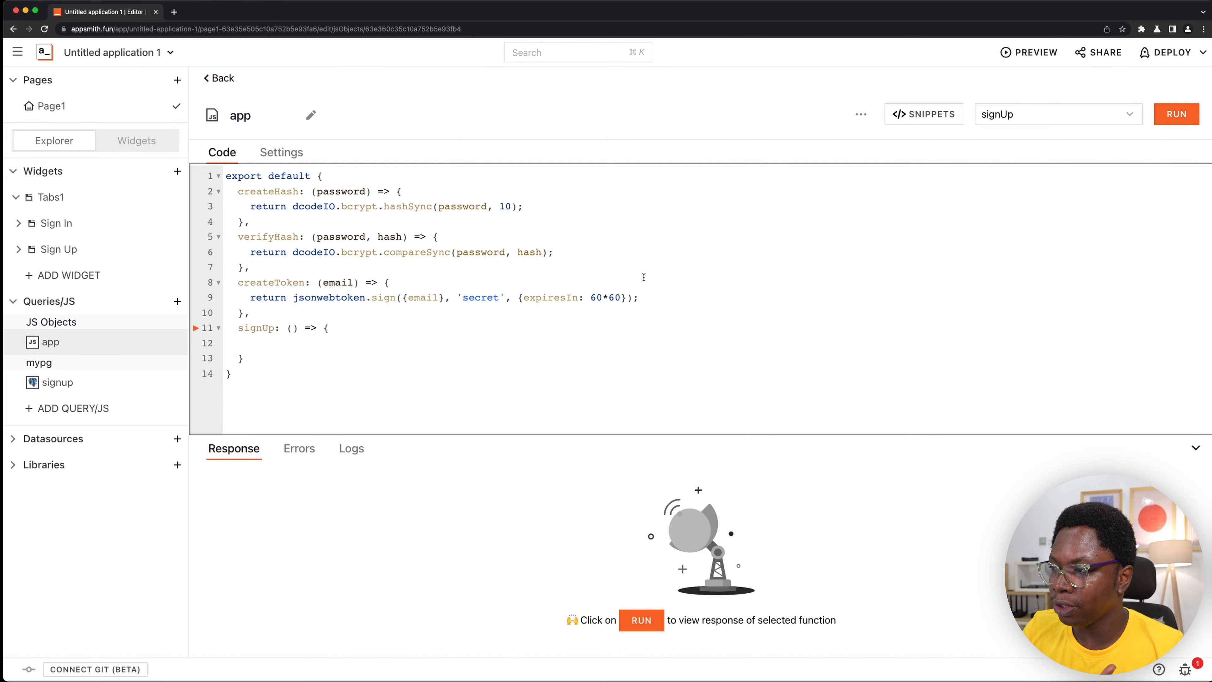
- Declare a constant email in signUp that holds email_su.text
text(c)
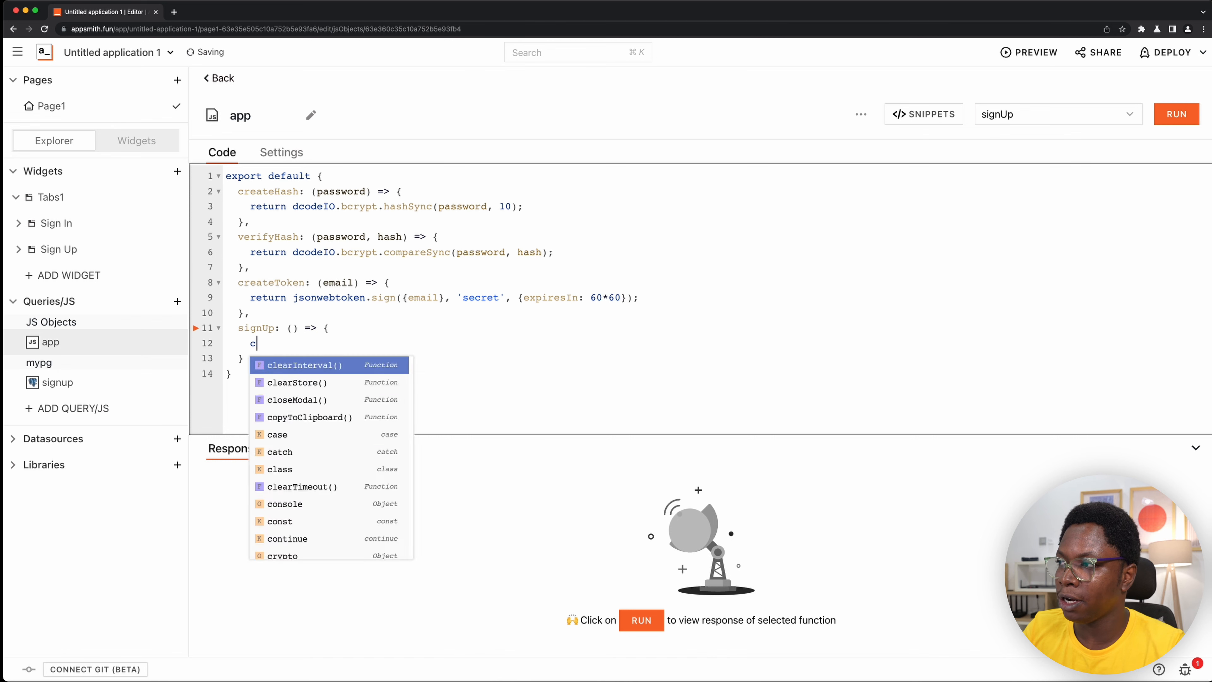
text(onst email = ema)
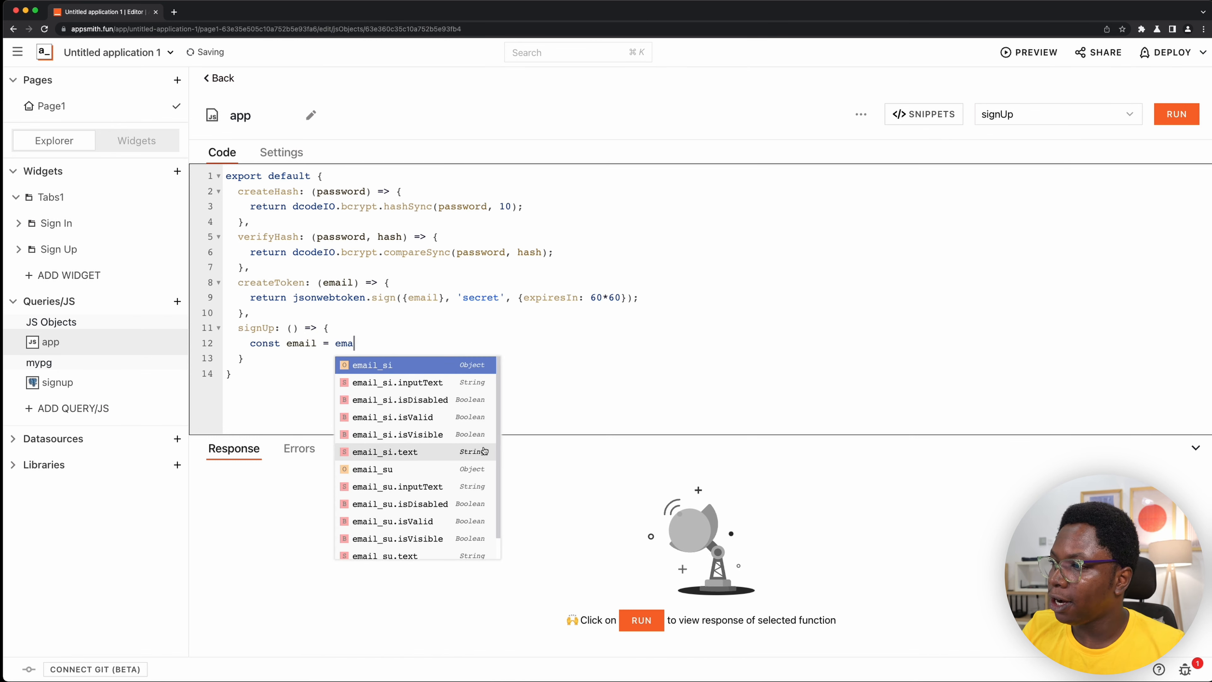
click(448, 466)
text(.text)
key(Return)
text(;)
key(Return)
- Declare a constant password in signUp that holds password_su.text
text(cons)
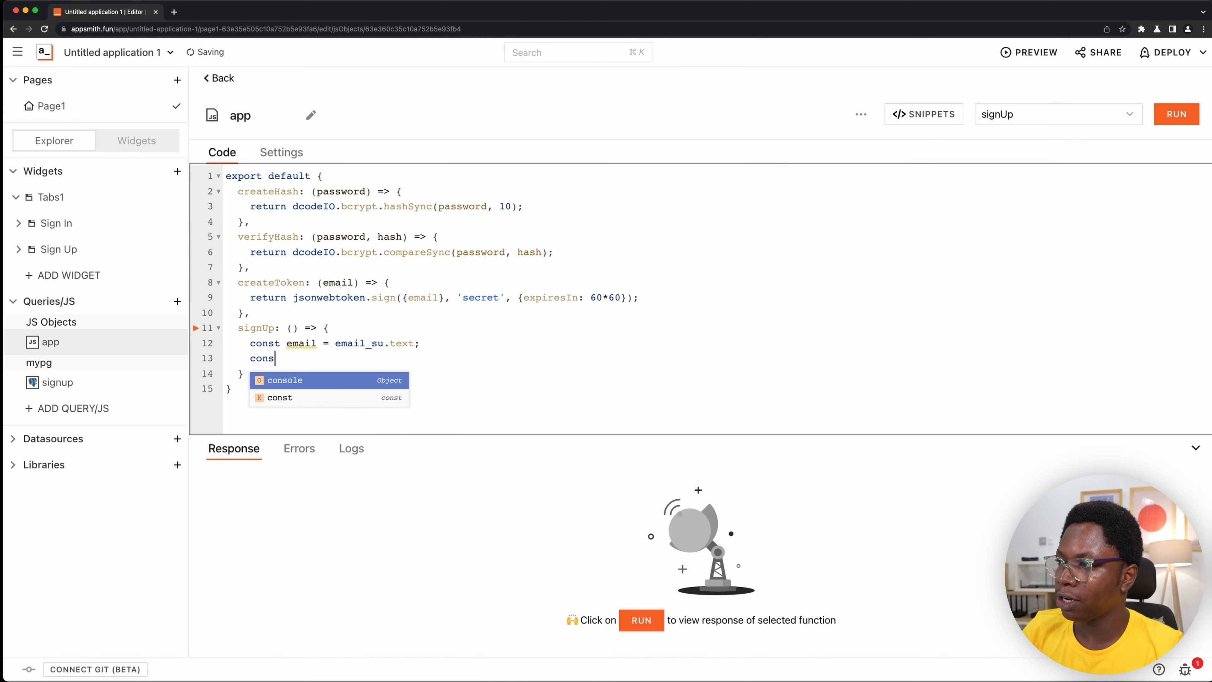
text(t pass)
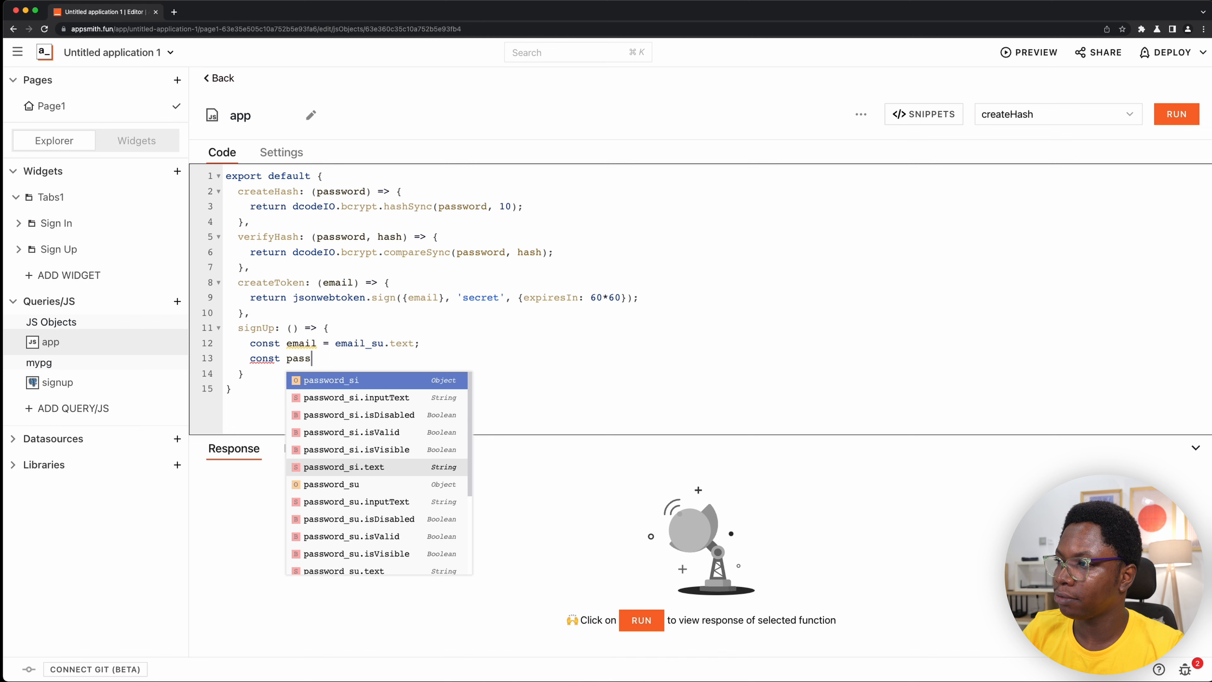
text(word = )
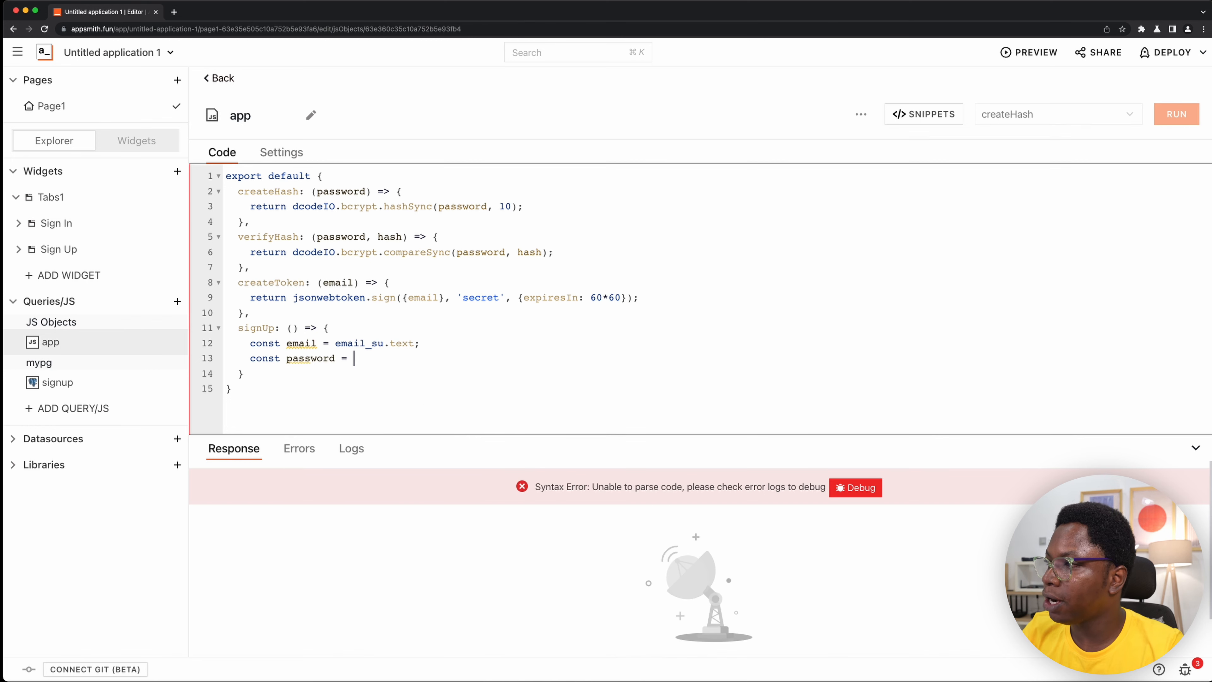
text(pas)
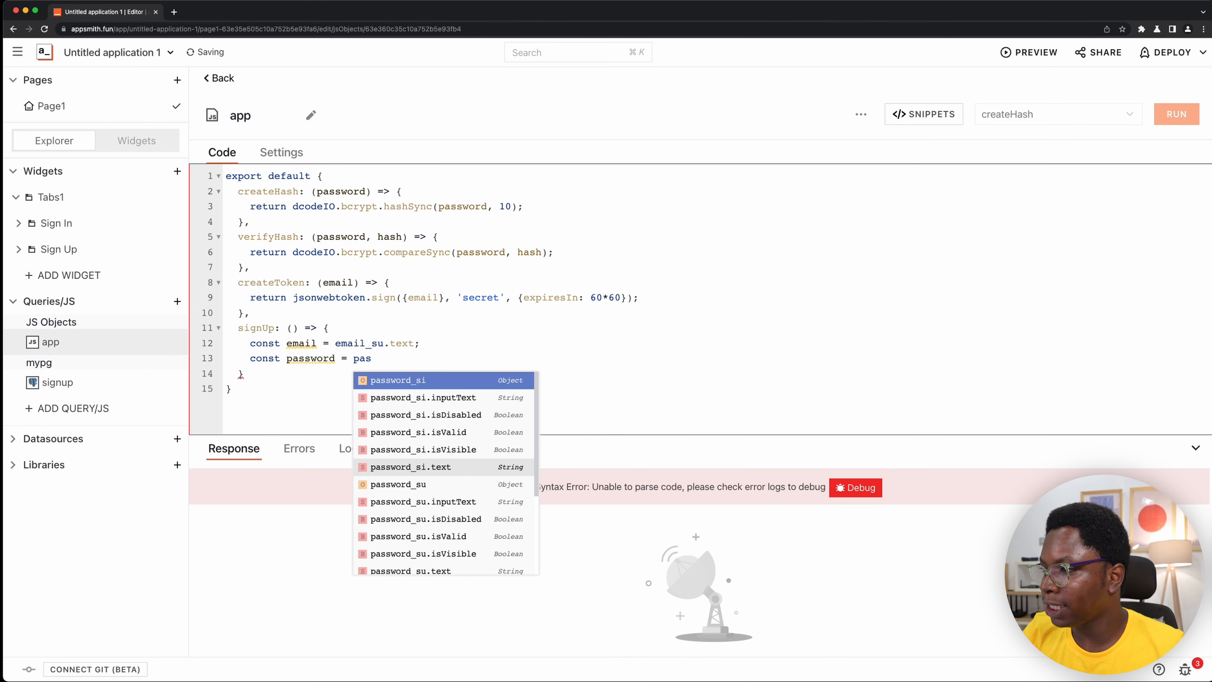
click(441, 483)
text(.text;)
key(Return)
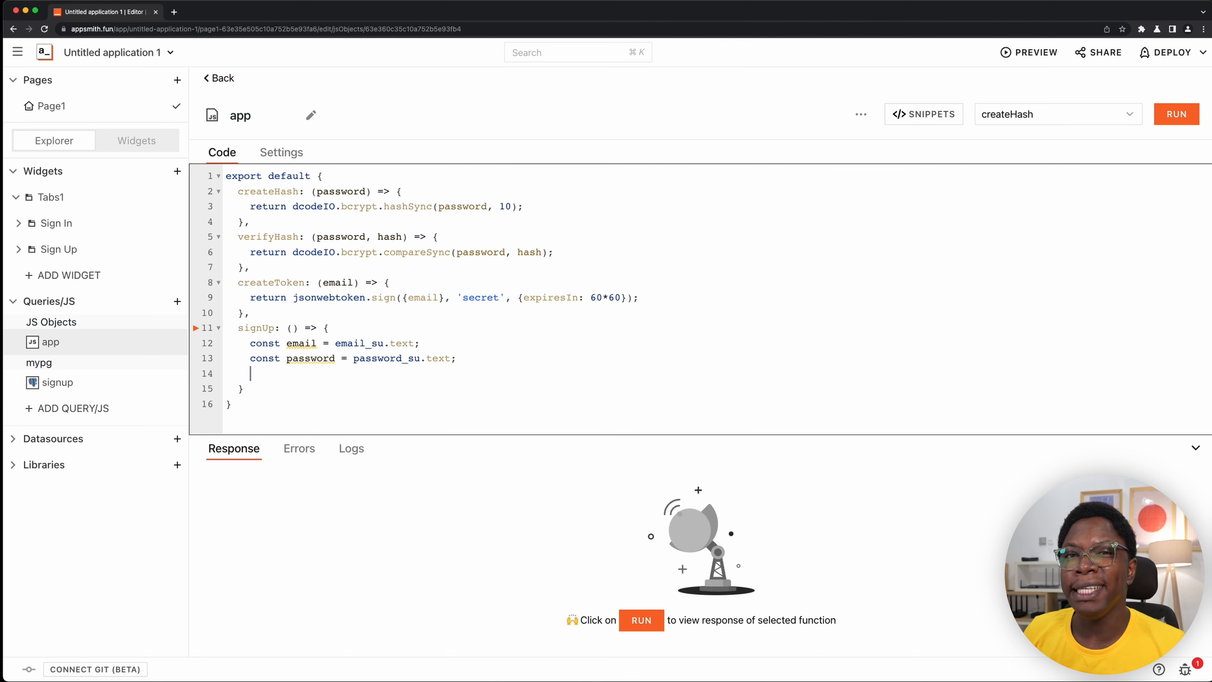
- Below a blank line, declare a constant pHash in signUp that holds this.createHash(password)
key(Return)
text(const )
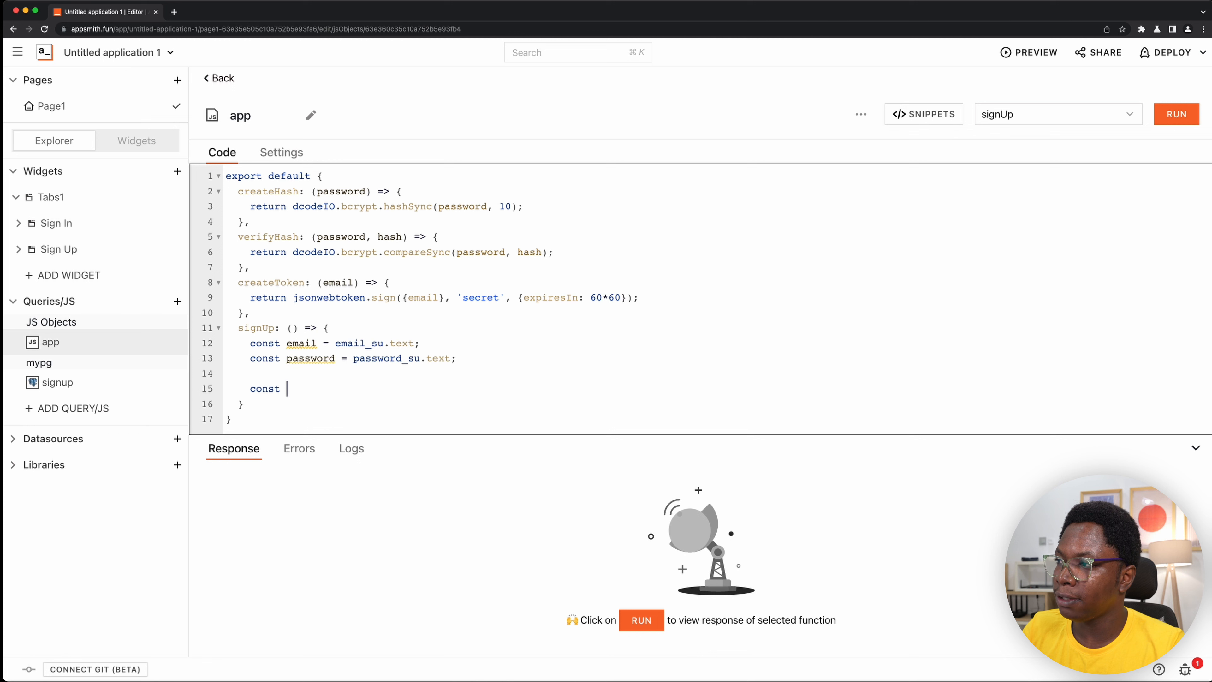
text(pHash =)
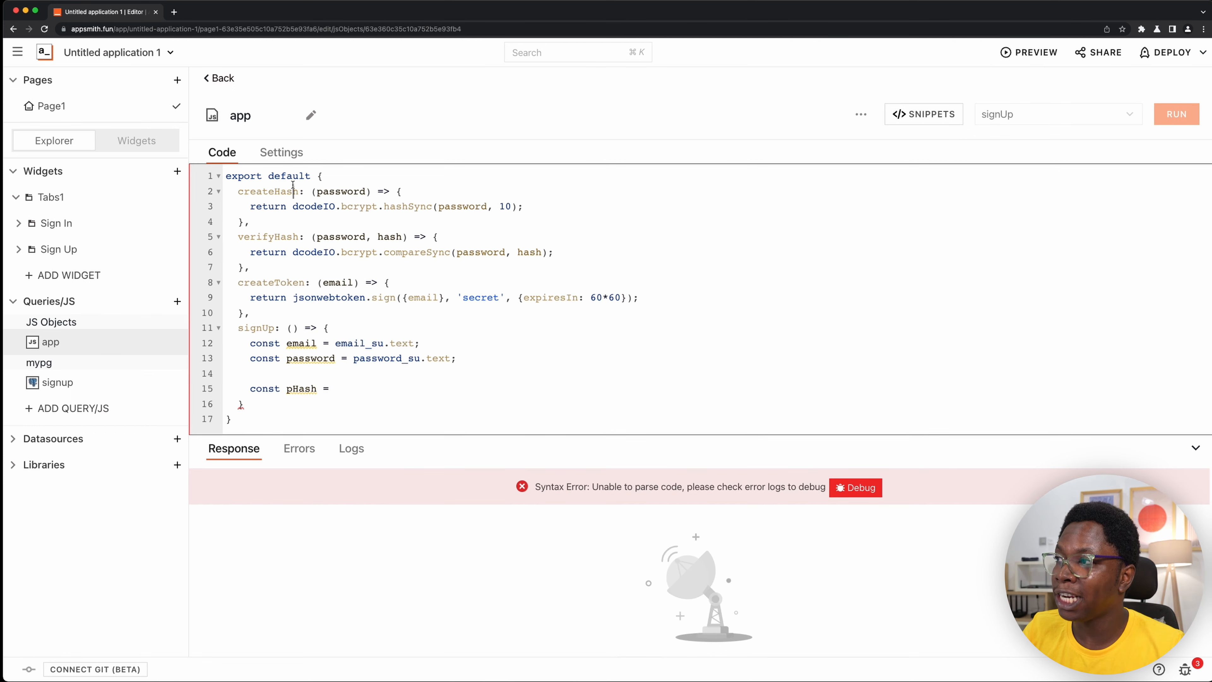
double_click(279, 190)
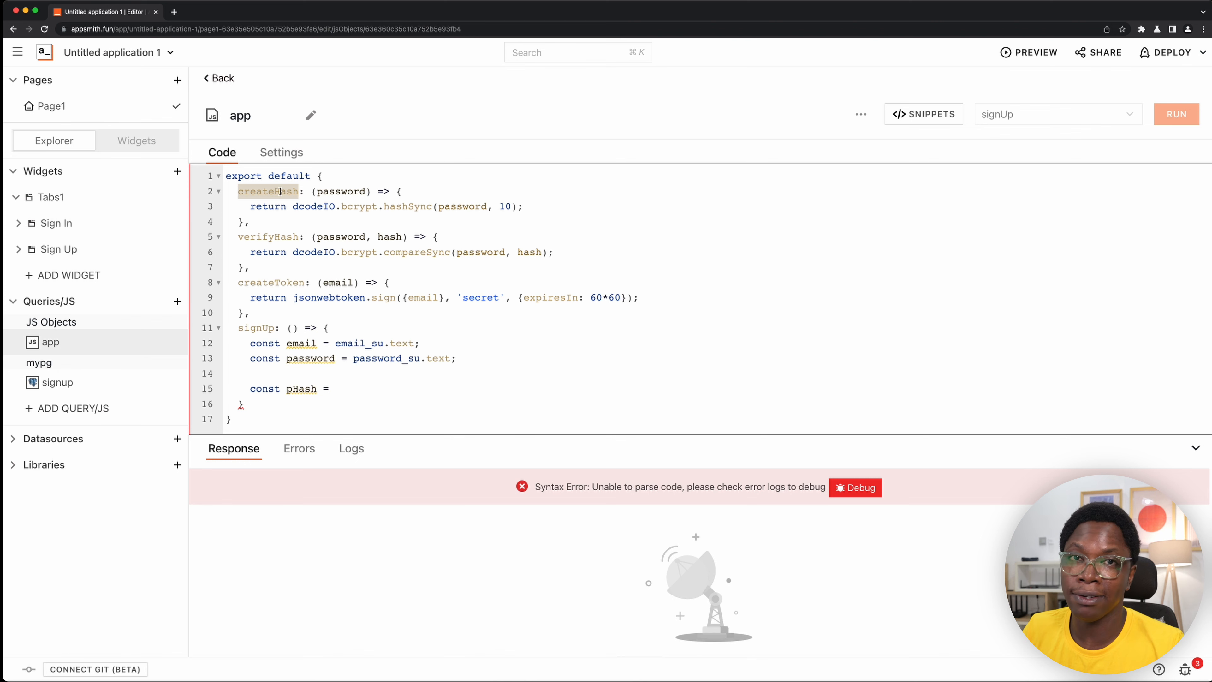
click(404, 393)
text(th)
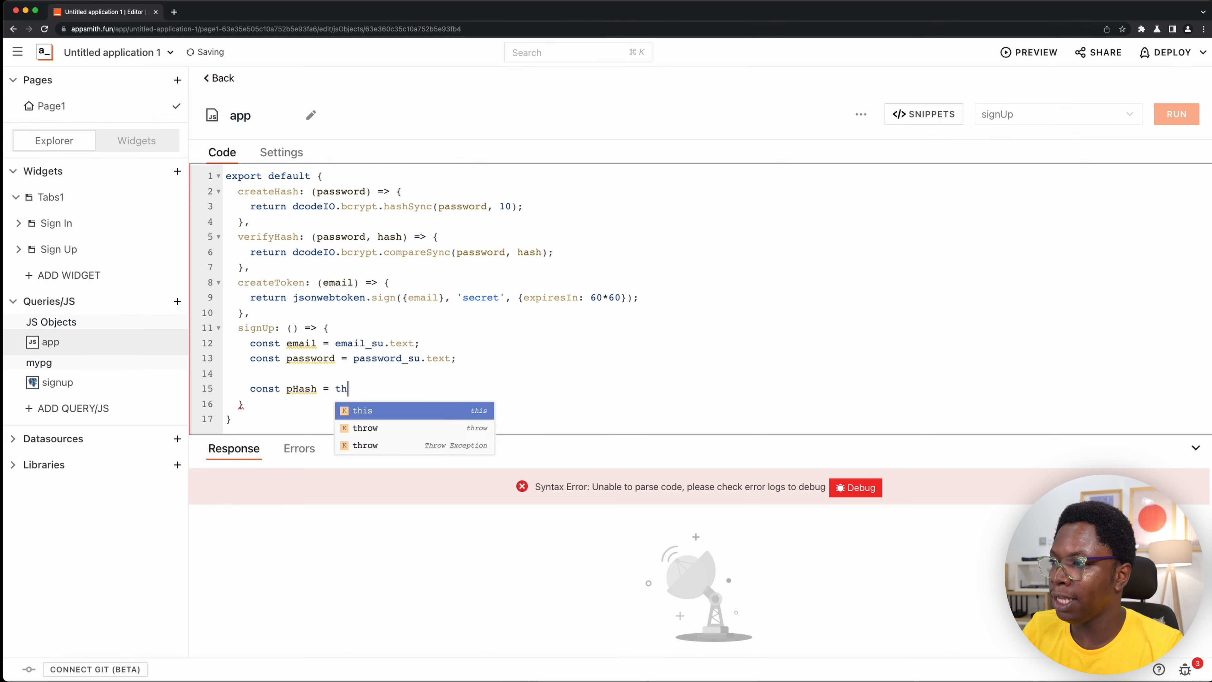
text(is.createHash()
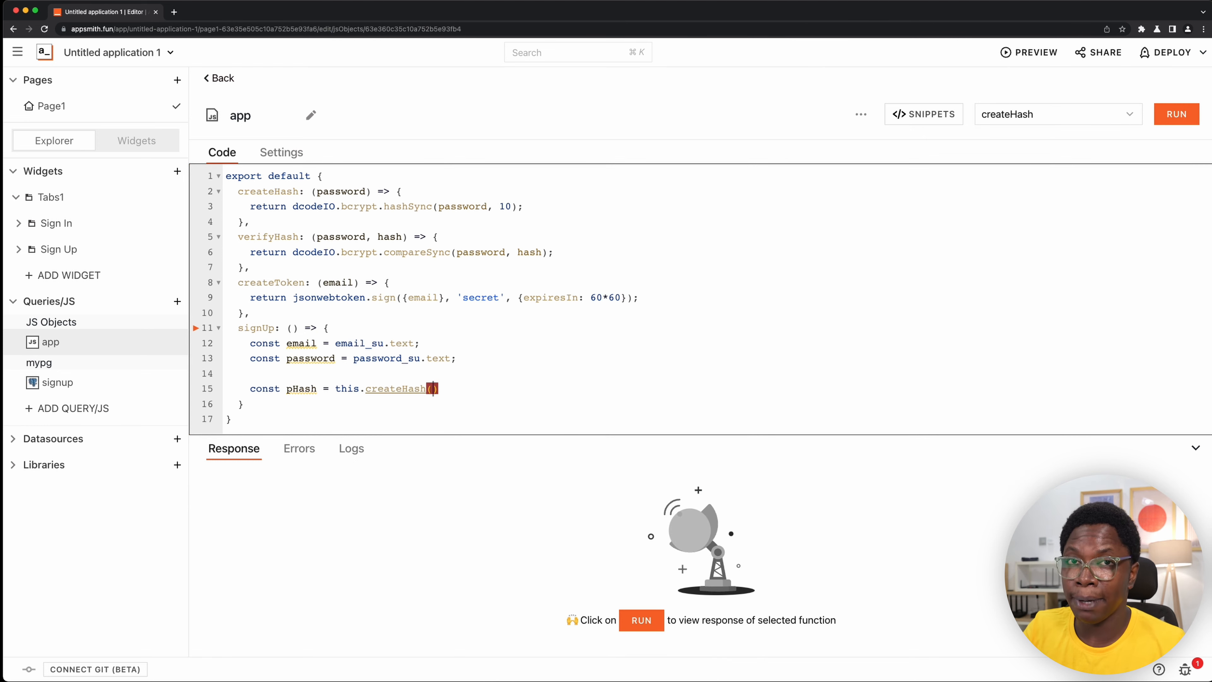
text(passwo)
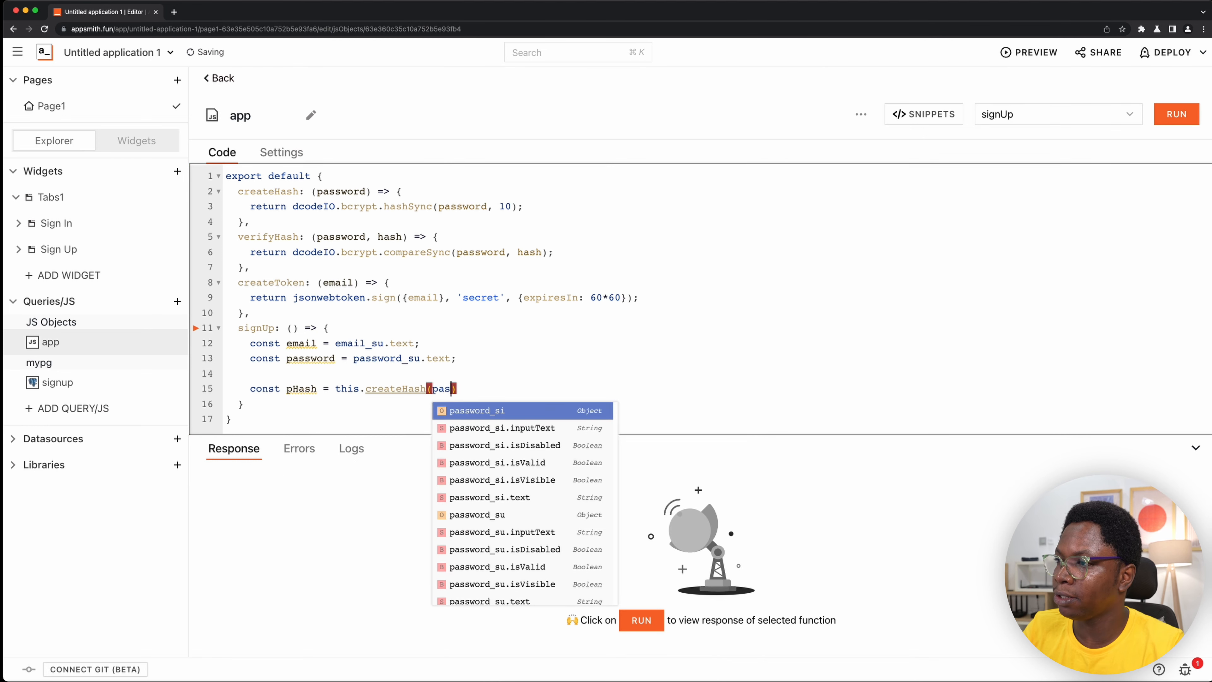
text(rd))
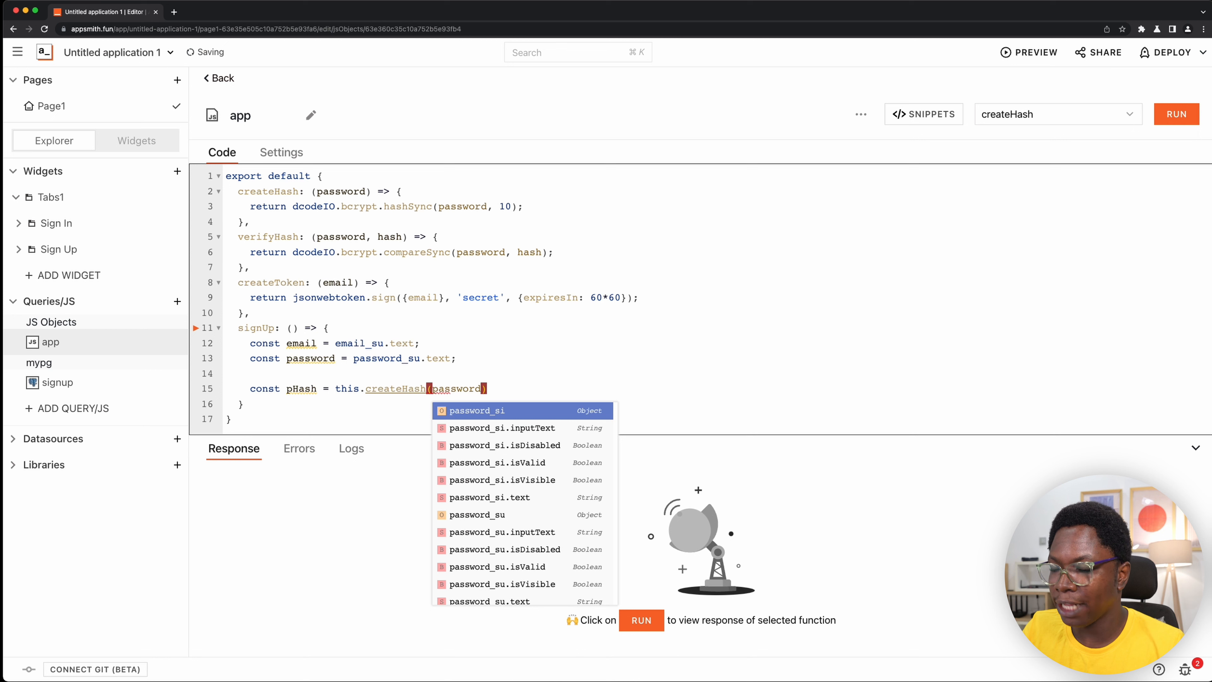
text(;)
key(Return)
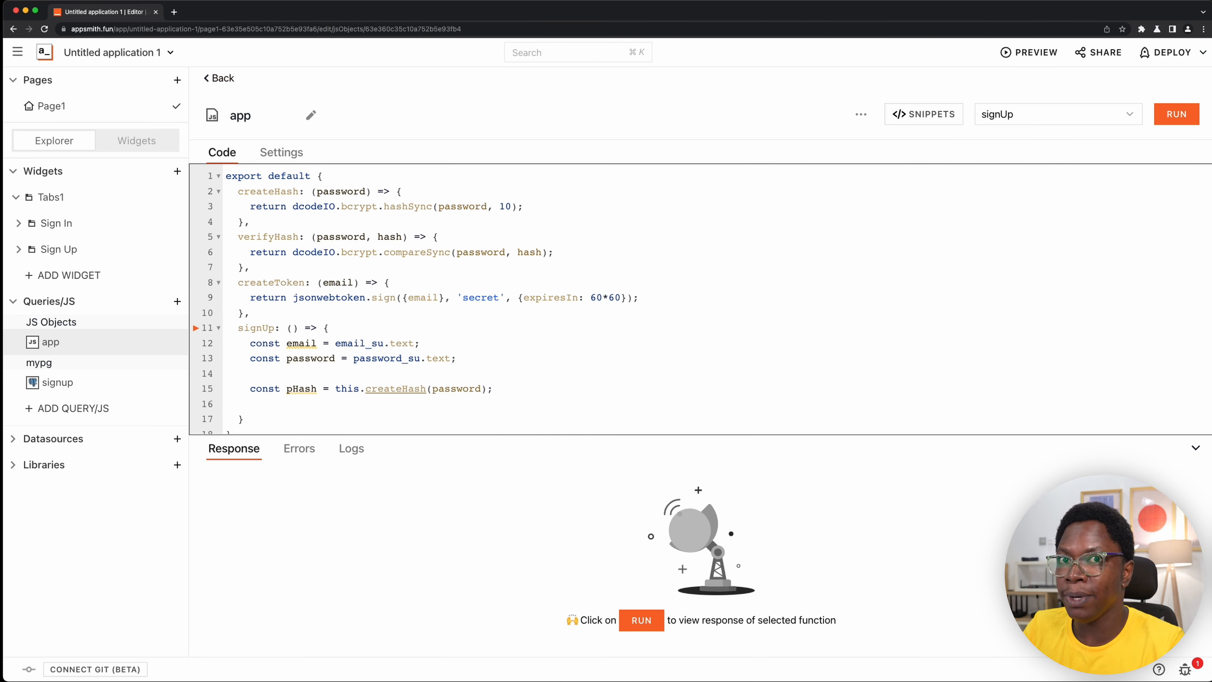
- Make signUp return {pHash} and run the function to test the hashing
text(re)
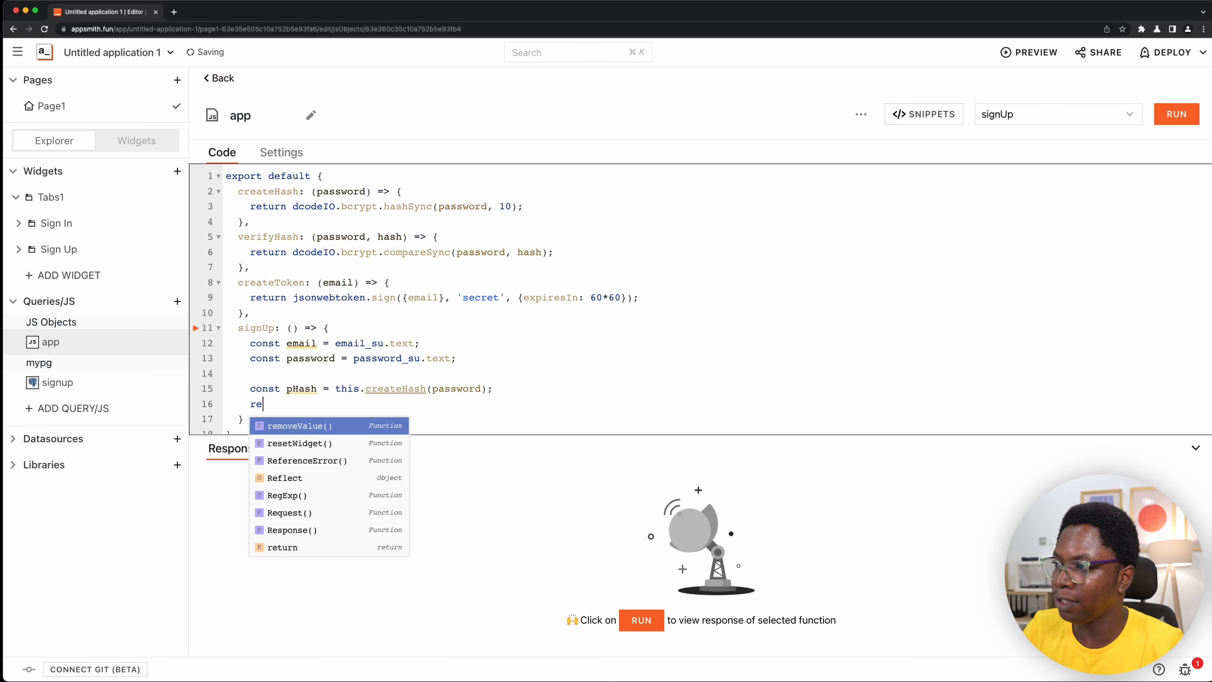
text(turn ()
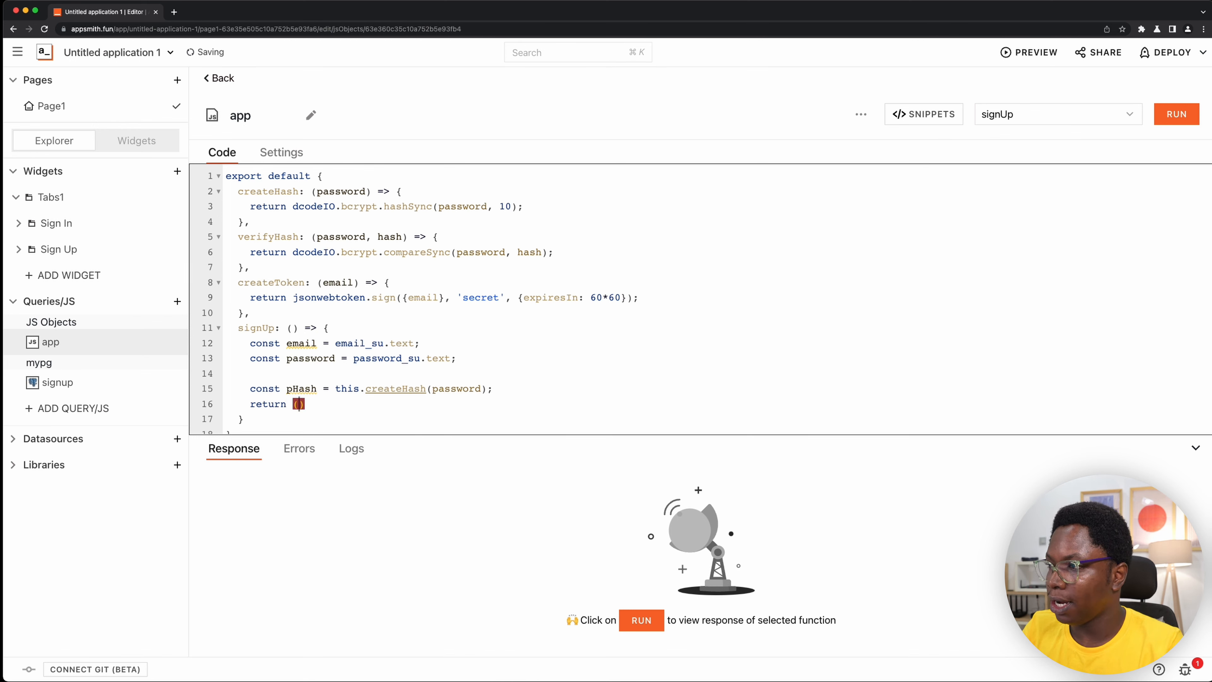
key(super+Return)
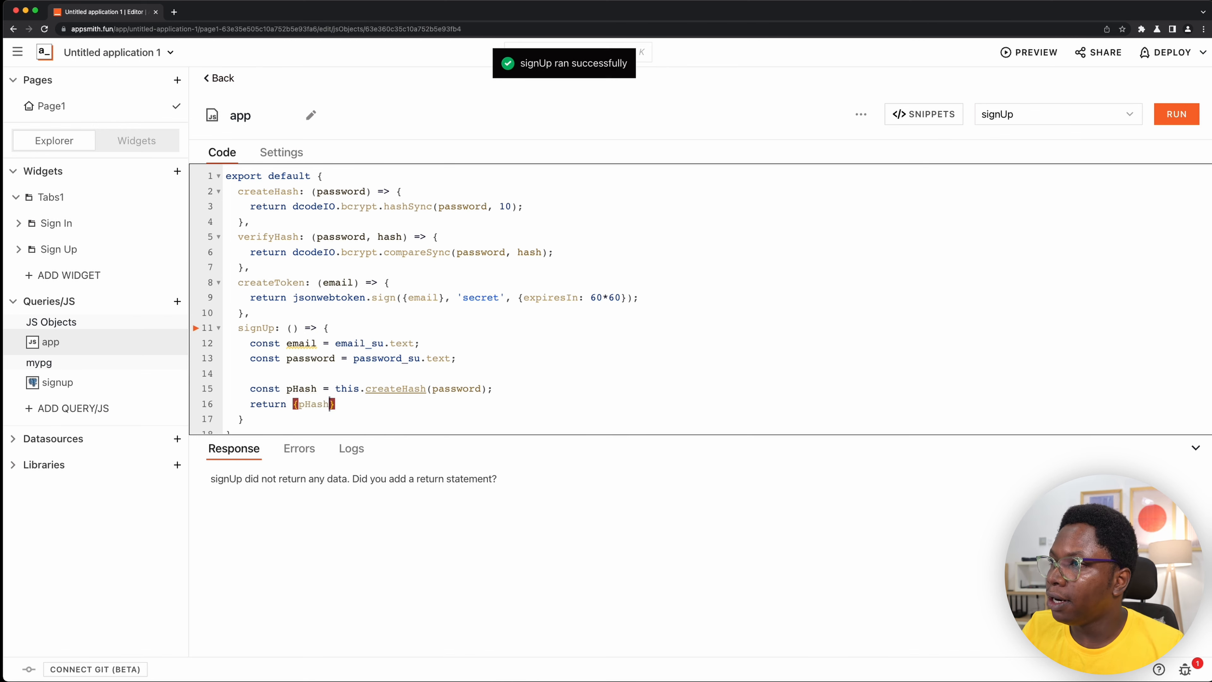
key(super+Return)
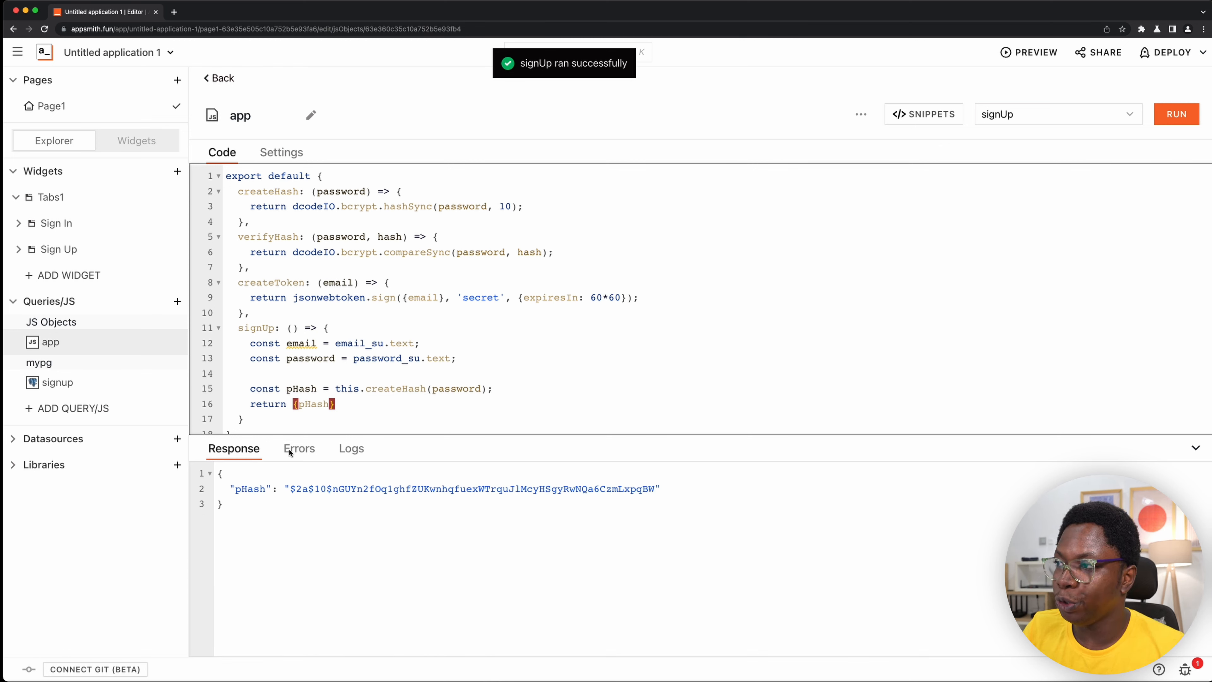
- Replace the returned {pHash} in signUp with signup.run({email, pHash}), and open the signup query to compare its parameters
click(361, 404)
key(BackSpace)
key(BackSpace)
key(BackSpace)
key(BackSpace)
key(BackSpace)
key(BackSpace)
key(BackSpace)
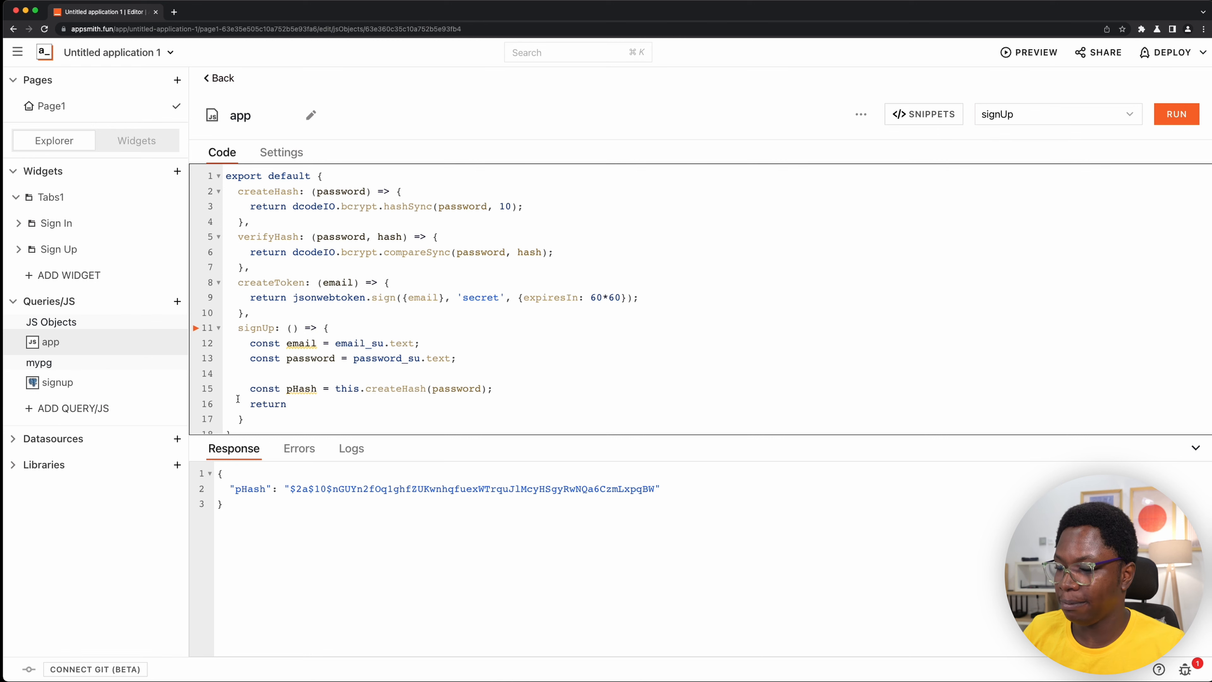
text(s)
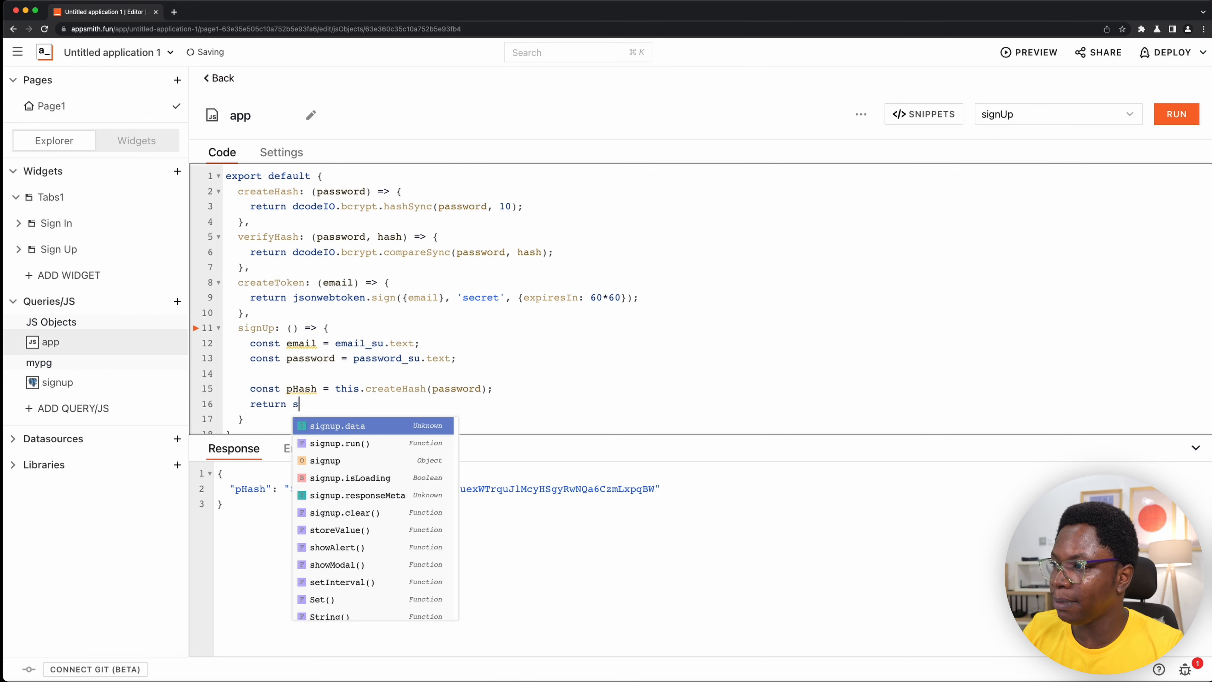
key(Down)
key(Return)
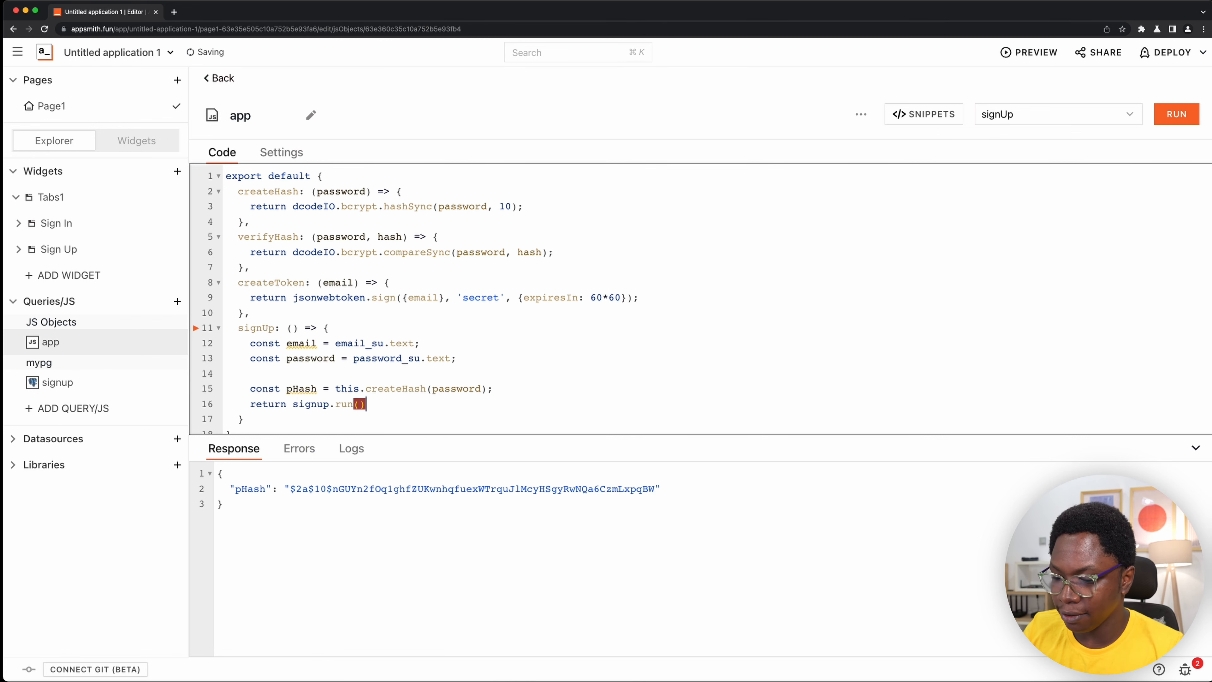
text({email,)
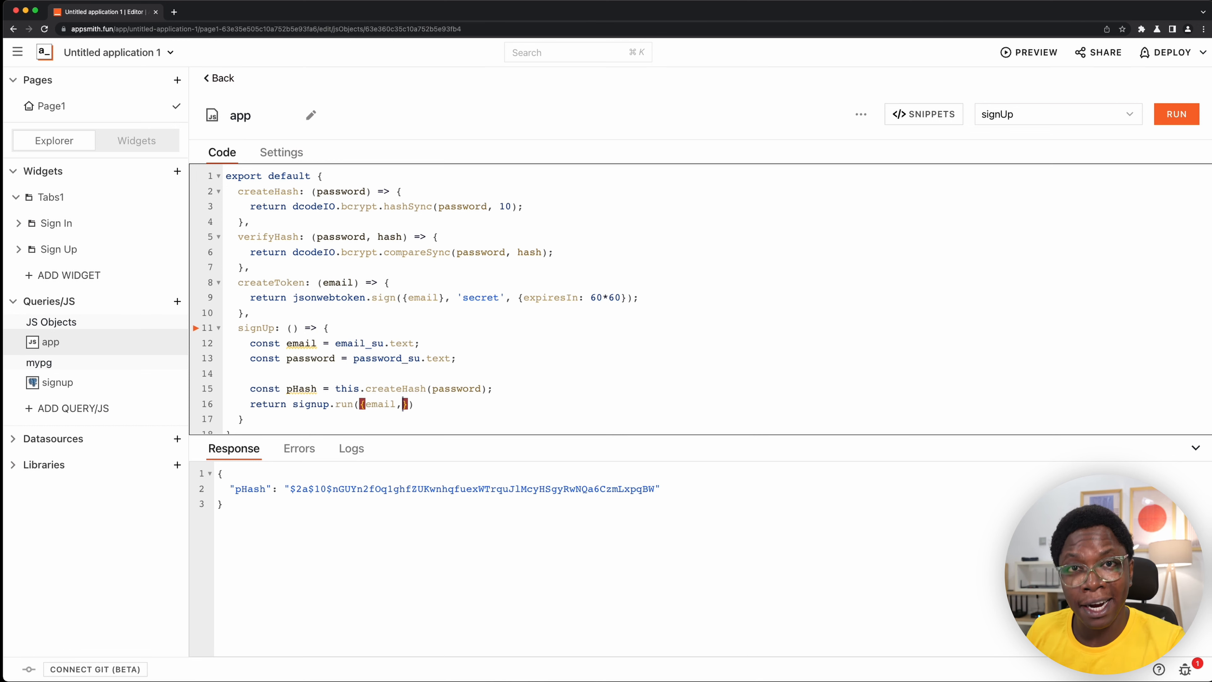
text( pHash)
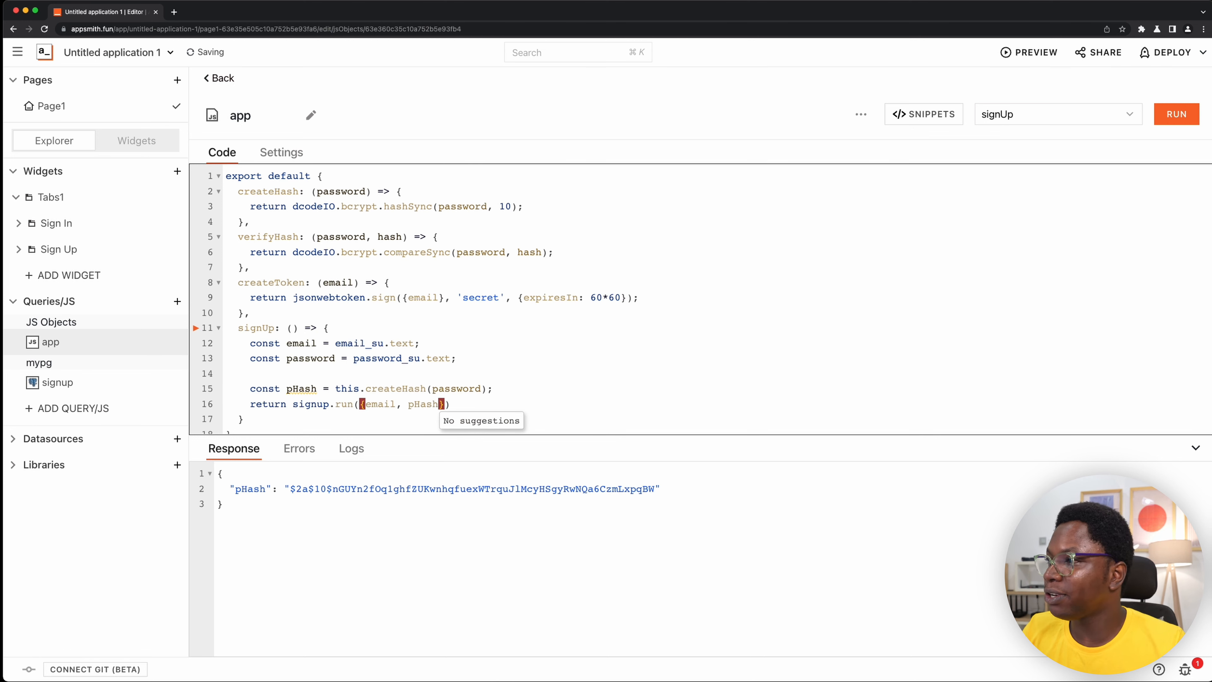
click(72, 382)
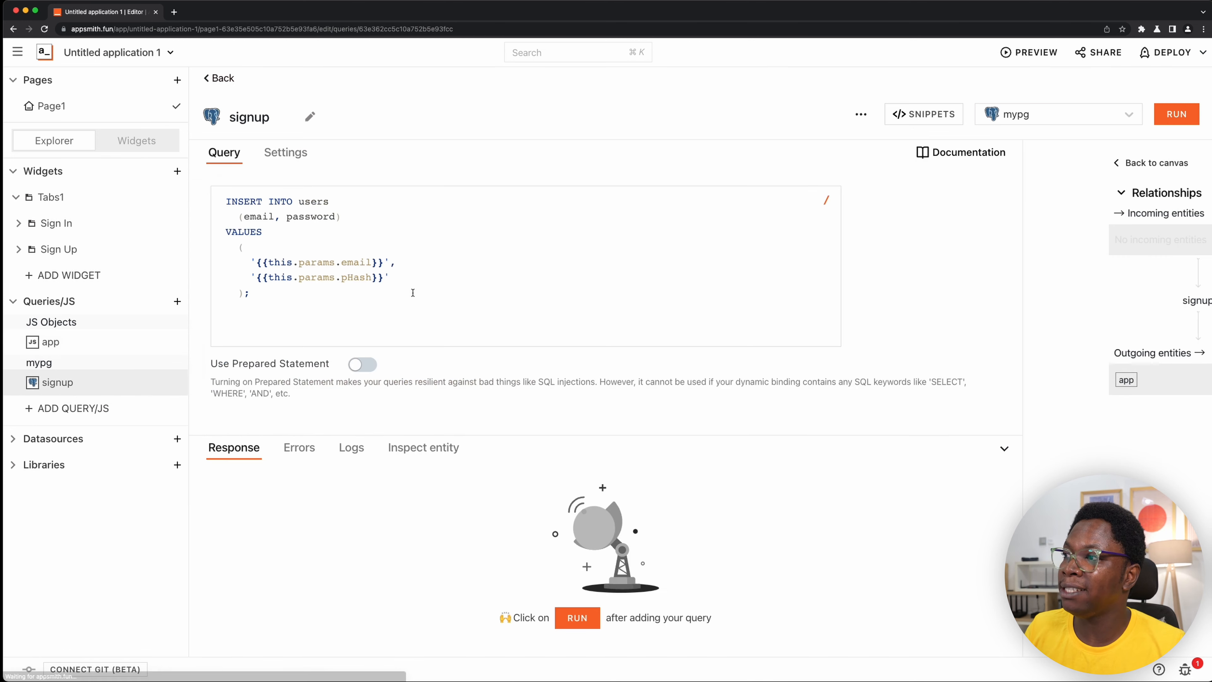
- Check the email and pHash parameters in the signup query's values, and return to the app JS object
click(396, 278)
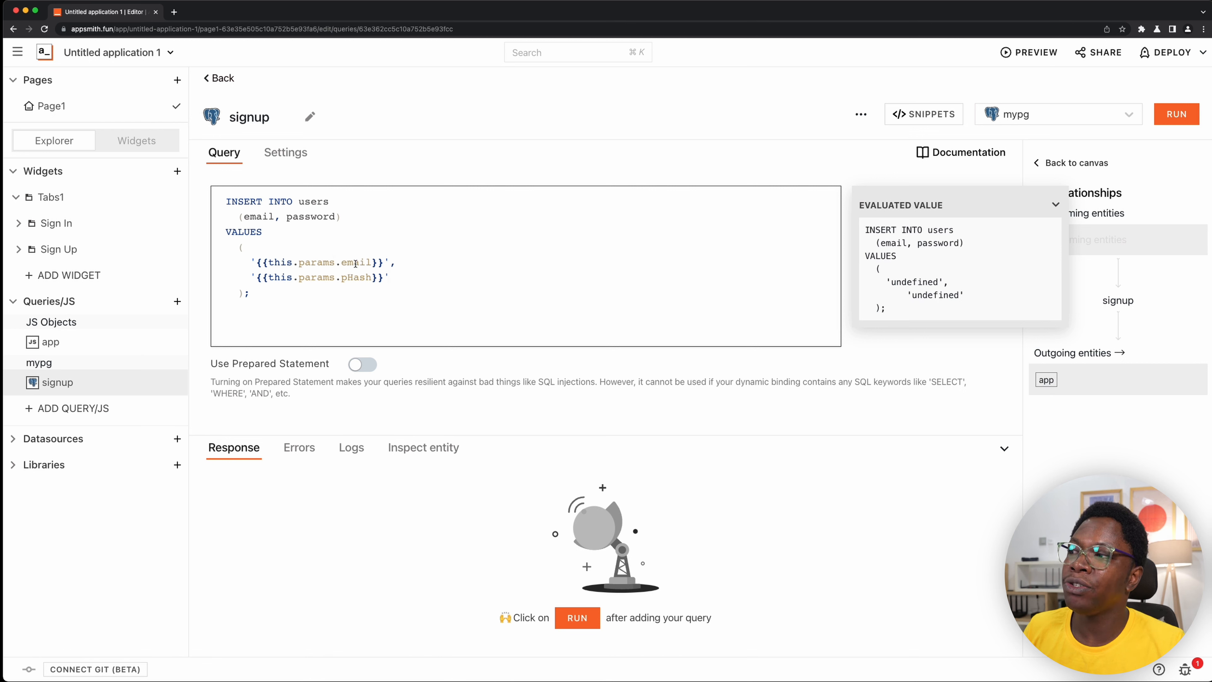
double_click(355, 263)
double_click(356, 277)
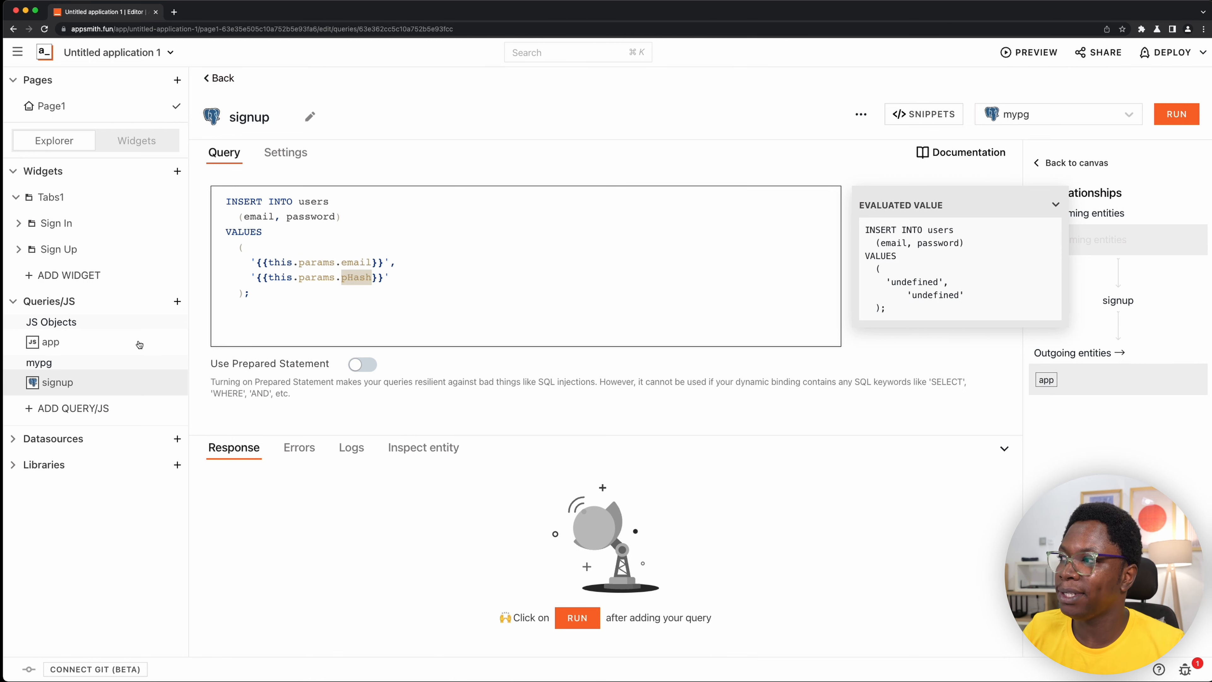
click(163, 338)
- On a new line after signup.run({email, pHash}), chain a .then() with a parameterless arrow function callback
click(491, 396)
key(Return)
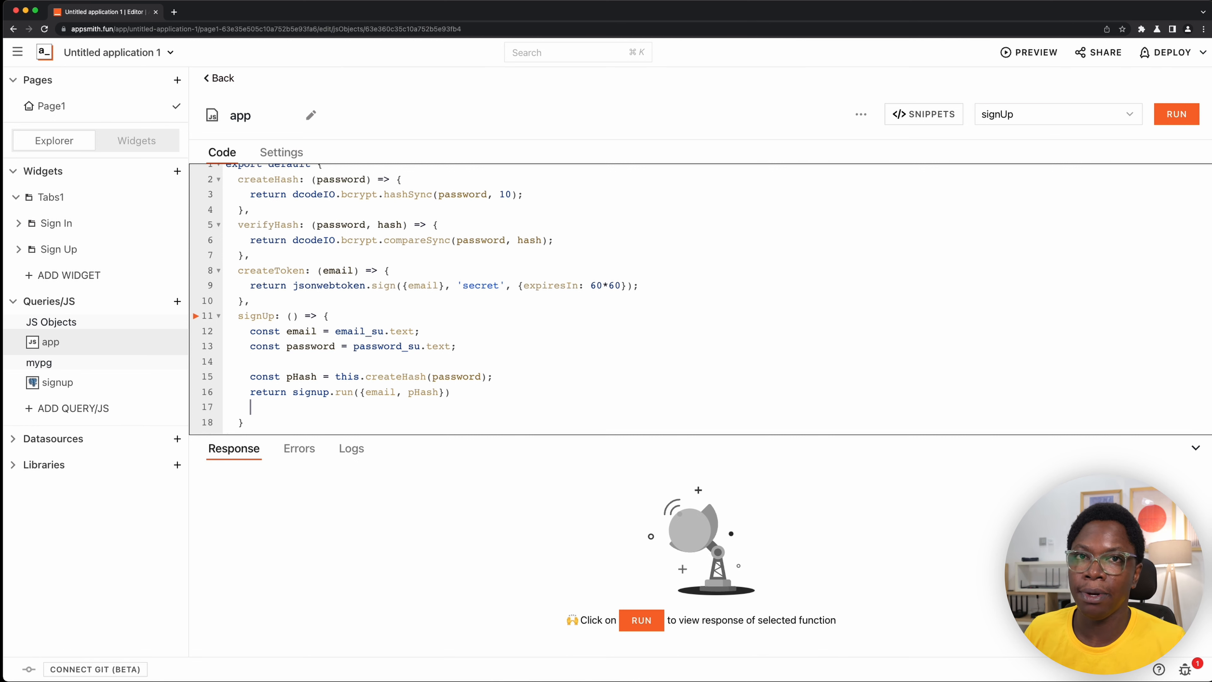
text(.)
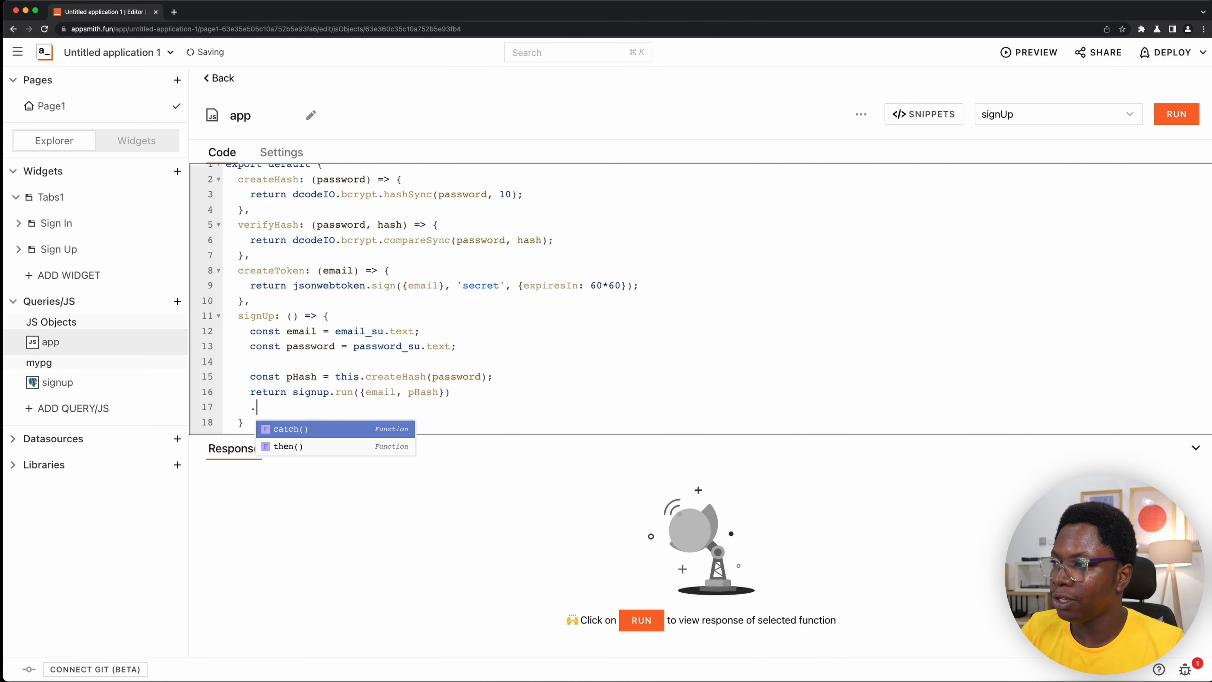
key(Down)
key(Return)
text(())
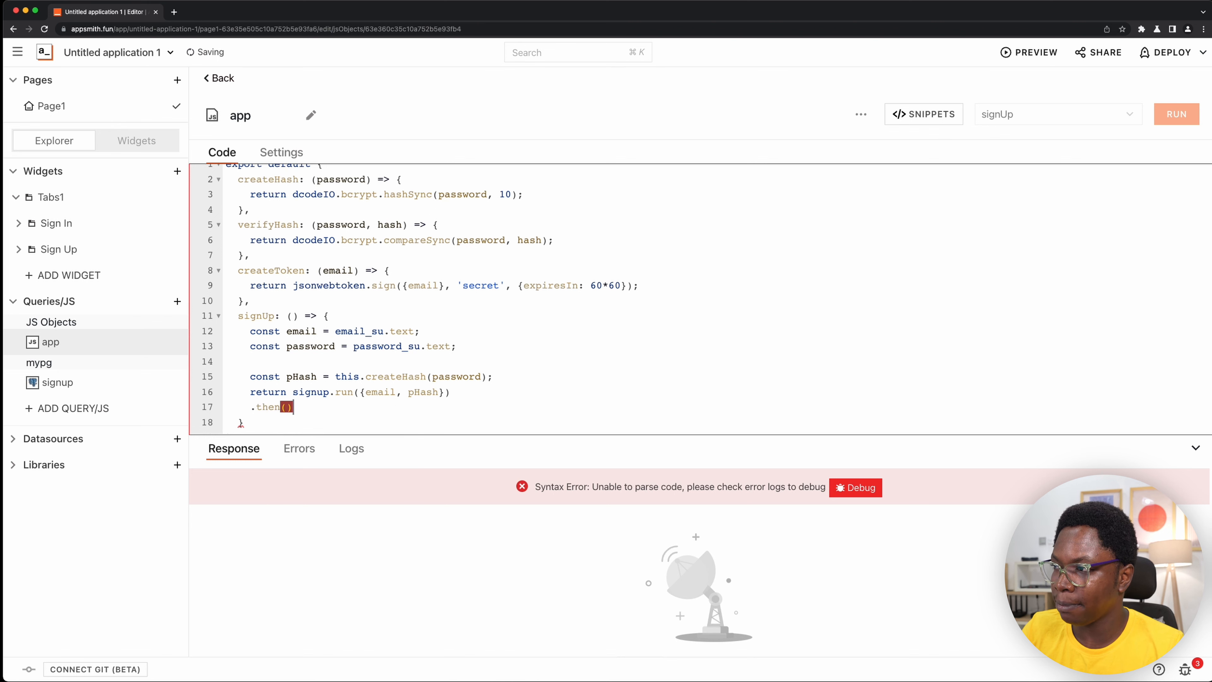
text( => )
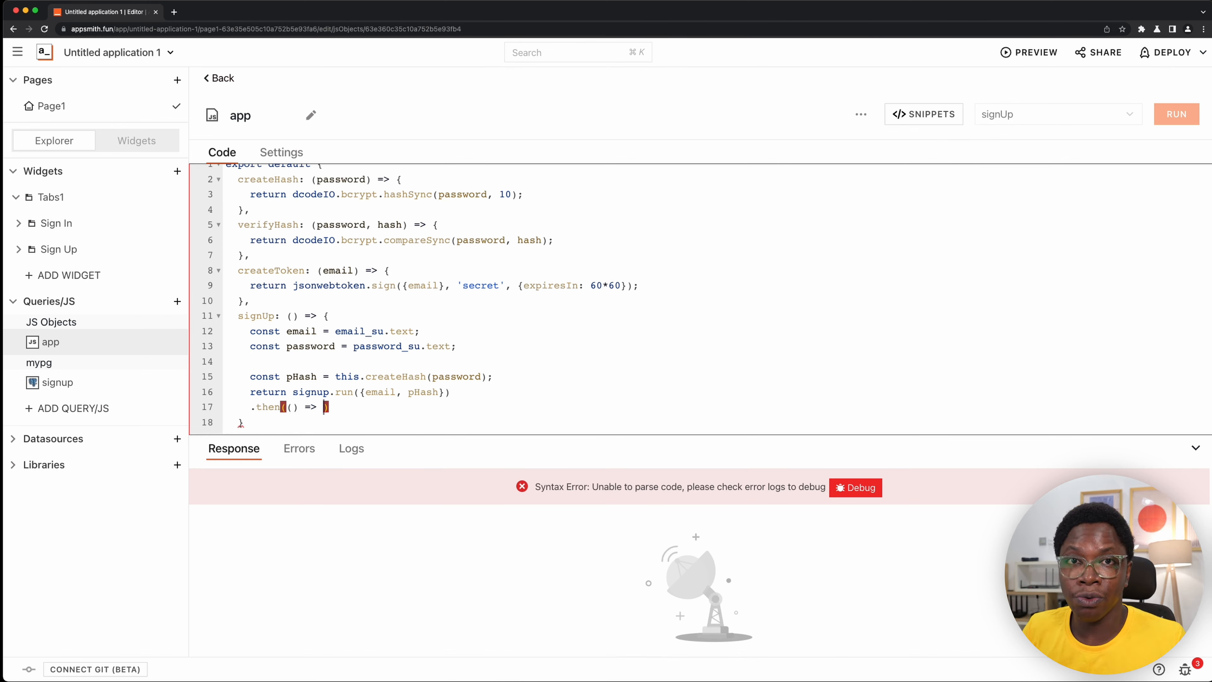
text(sho)
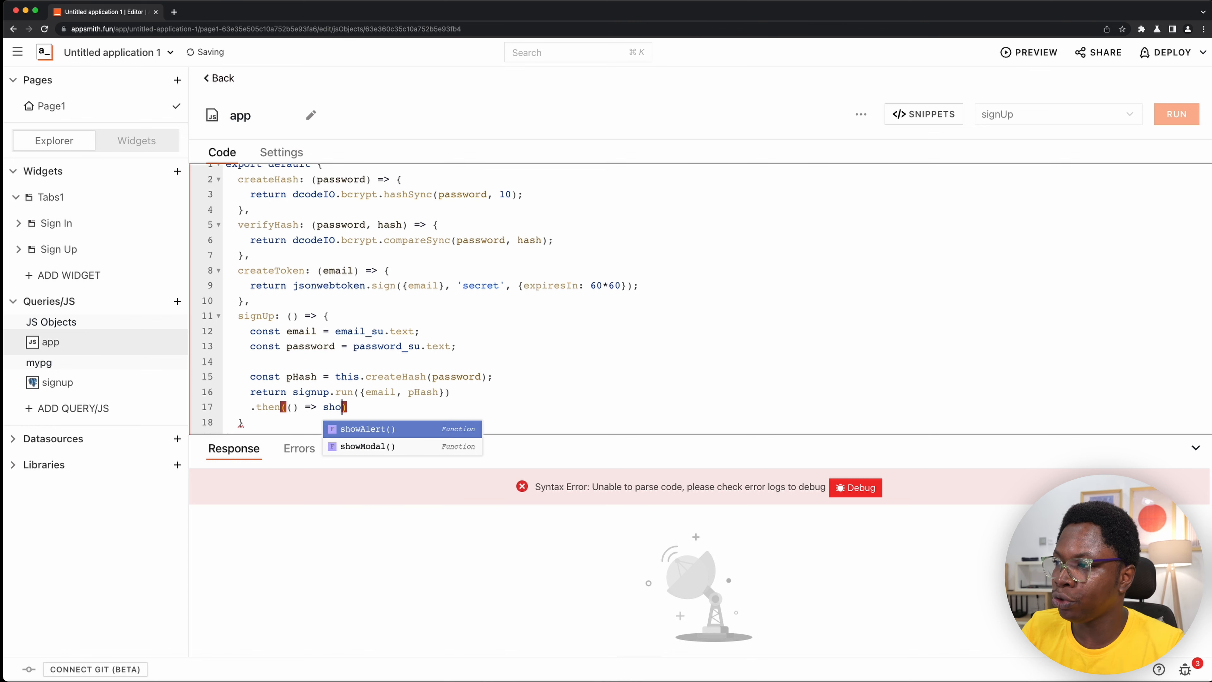
- Make the first .then() callback in signUp call showAlert('Account created!', 'success')
key(Return)
text('A)
text(c)
text(count crea)
text(ted@)
key(BackSpace)
text(!)
key(Right)
text(, ')
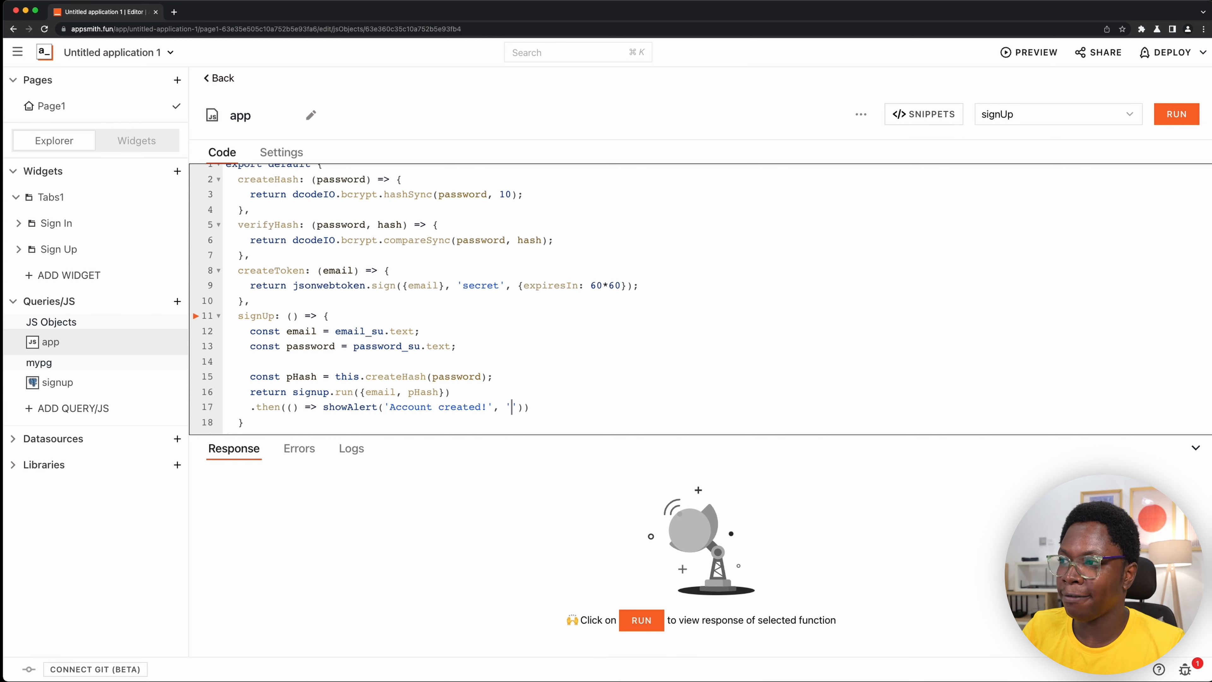
text(success)
key(Right)
key(Right)
key(Right)
- Below the alert line, chain a second .then() whose arrow function calls storeValue()
key(Return)
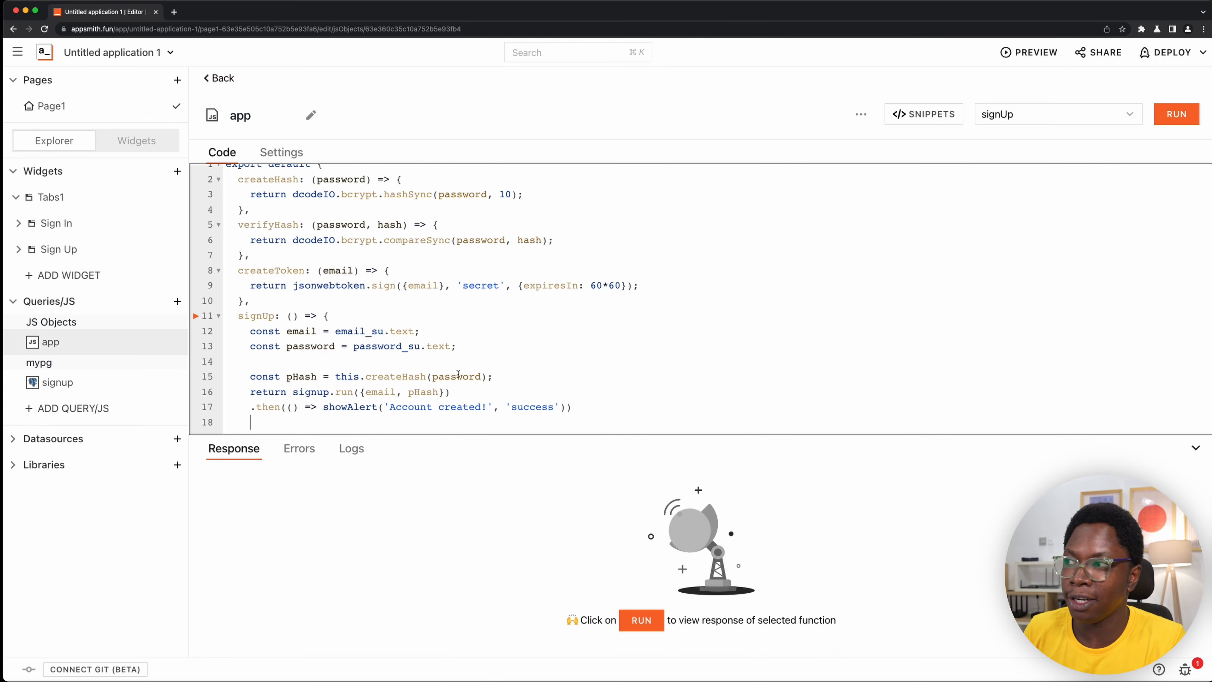
text(.then())
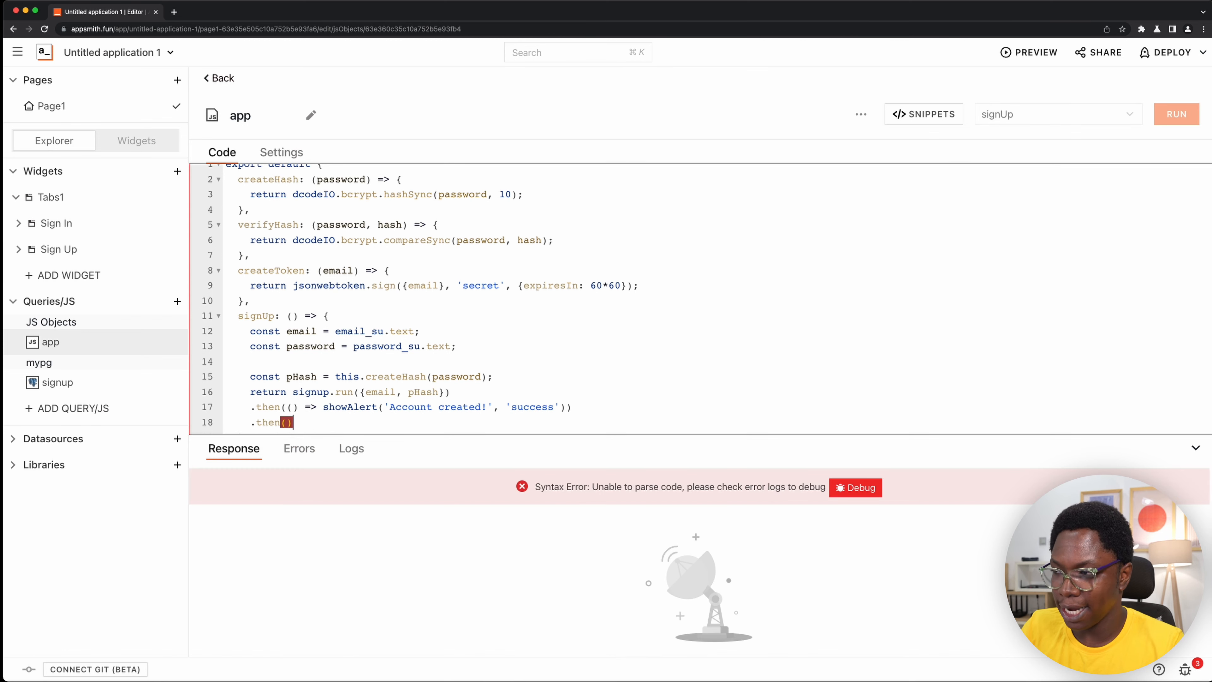
key(Left)
text(()
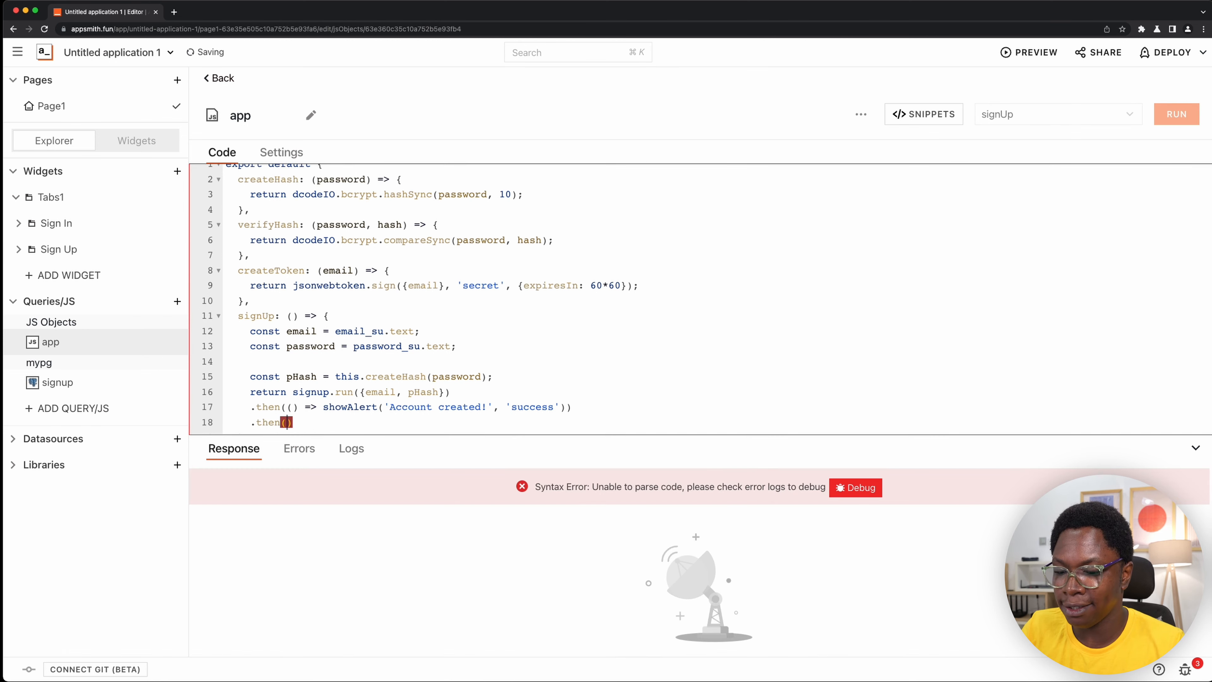
text() =>)
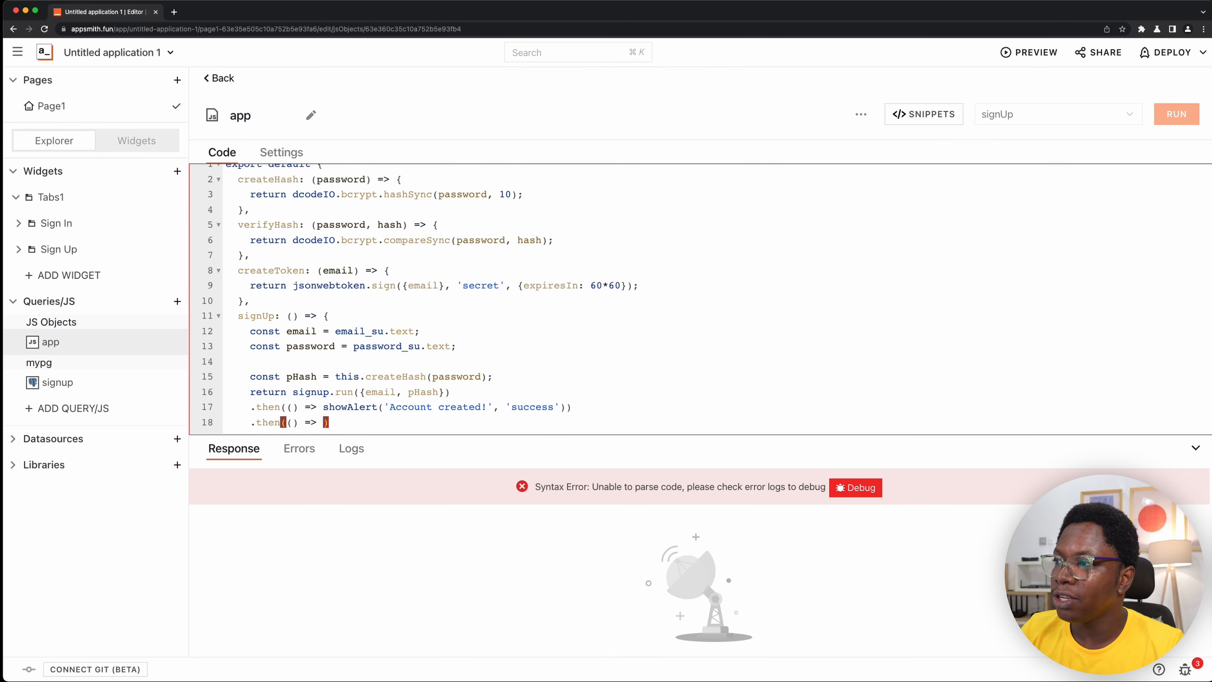
text(sho)
key(BackSpace)
key(BackSpace)
text(t)
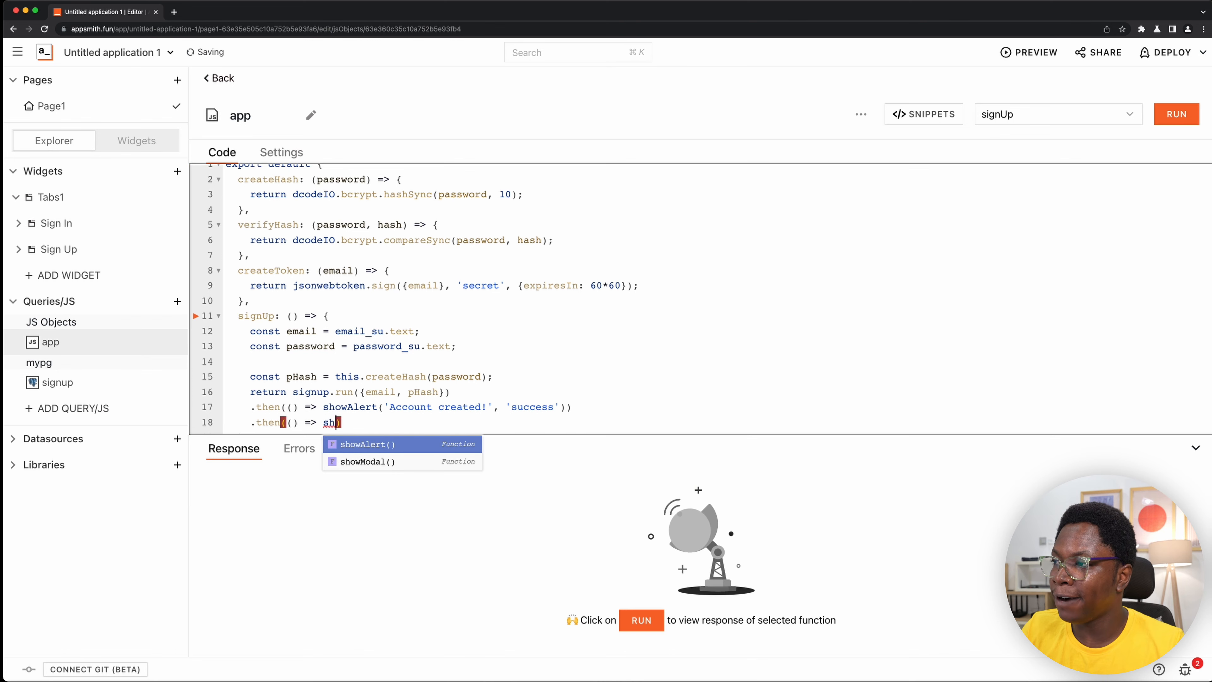
key(Return)
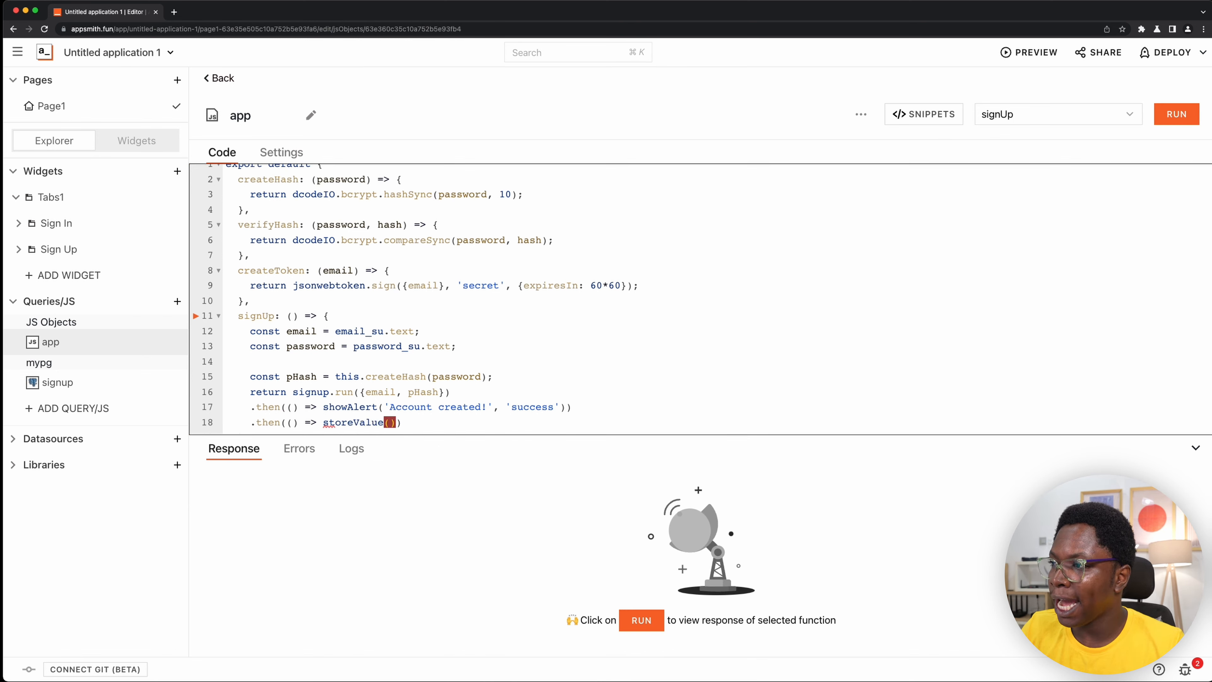
- Give storeValue the key 'token' and the value this.createToken(email), and start an empty line below it
text(')
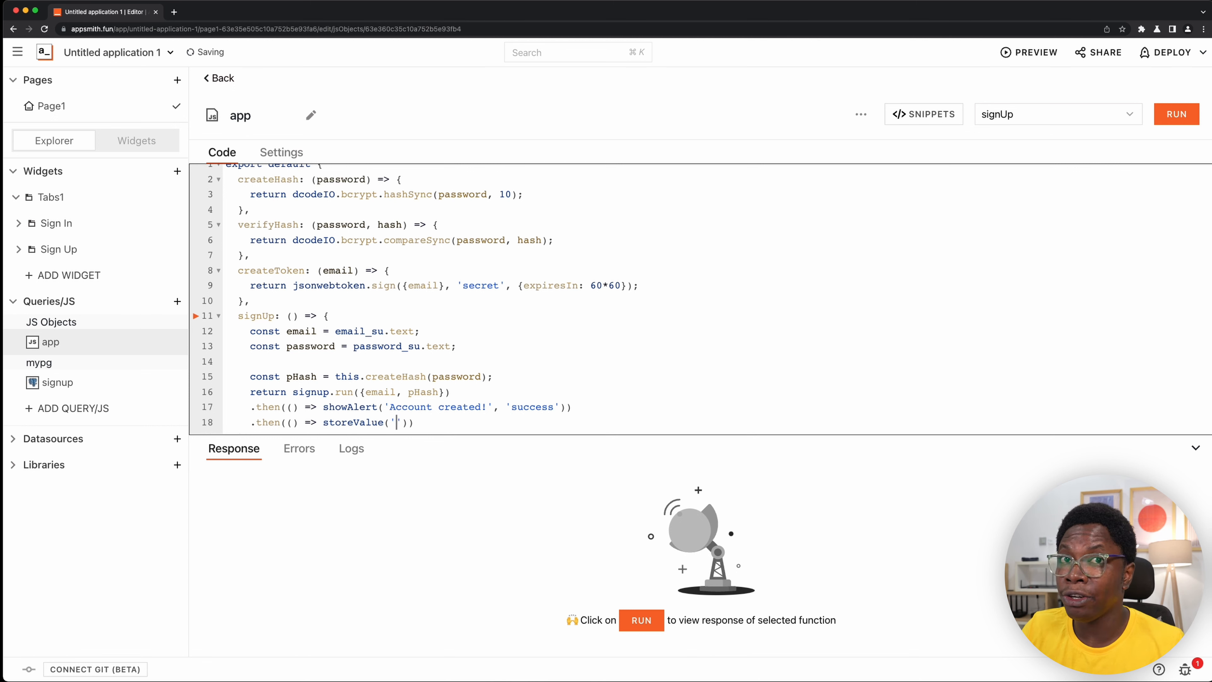
text(token',)
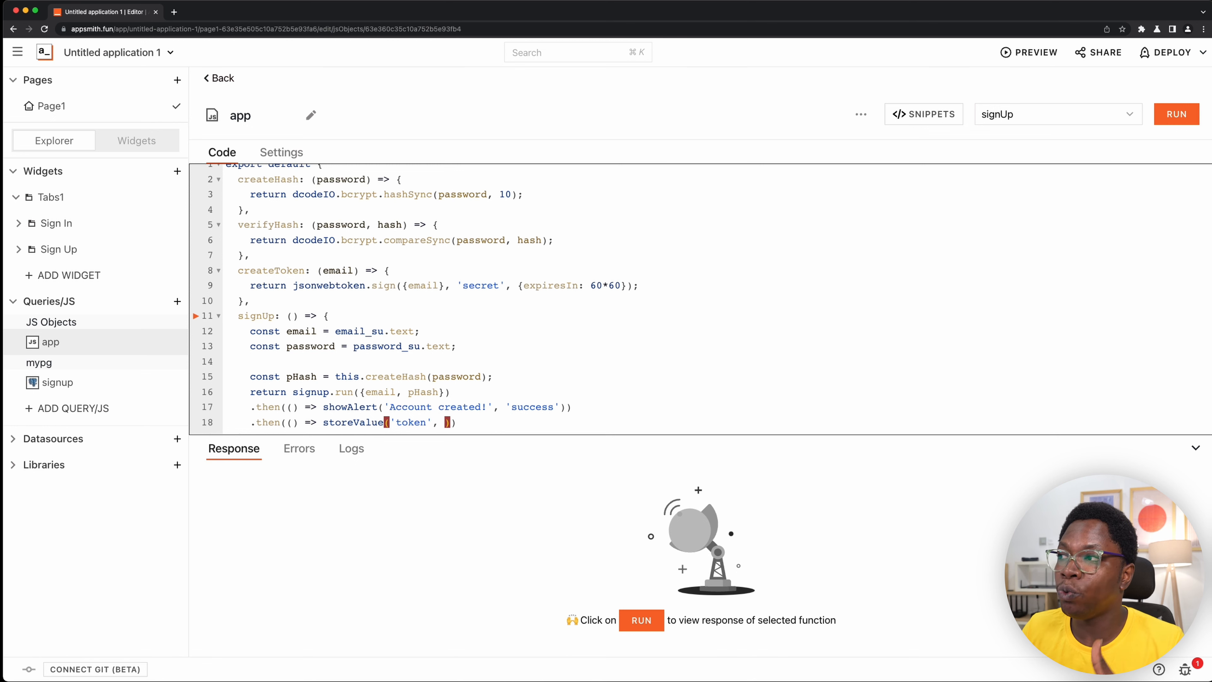
click(244, 285)
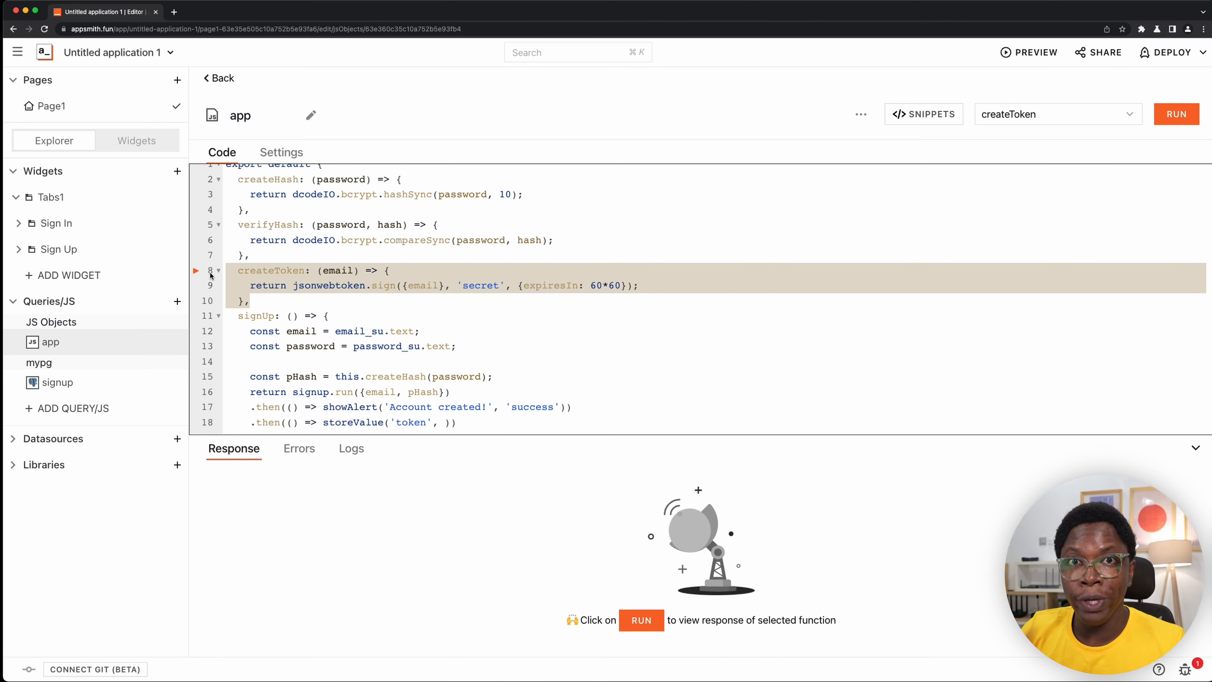
double_click(251, 270)
key(super+c)
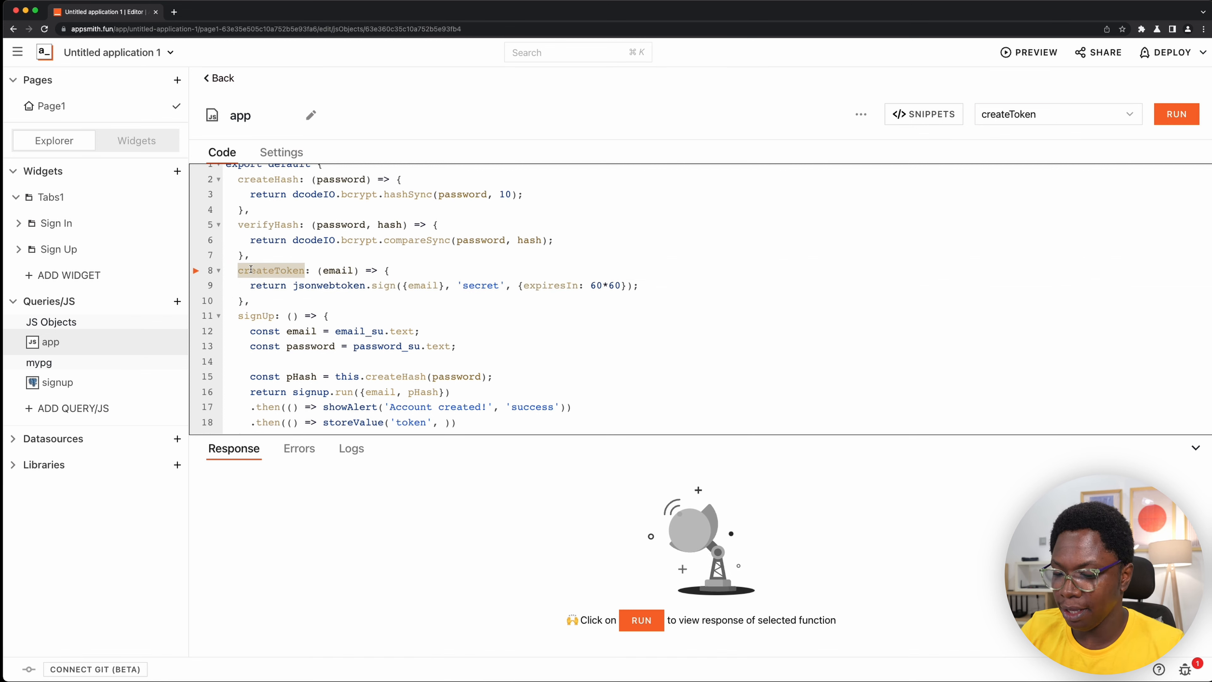
click(446, 422)
text(this.)
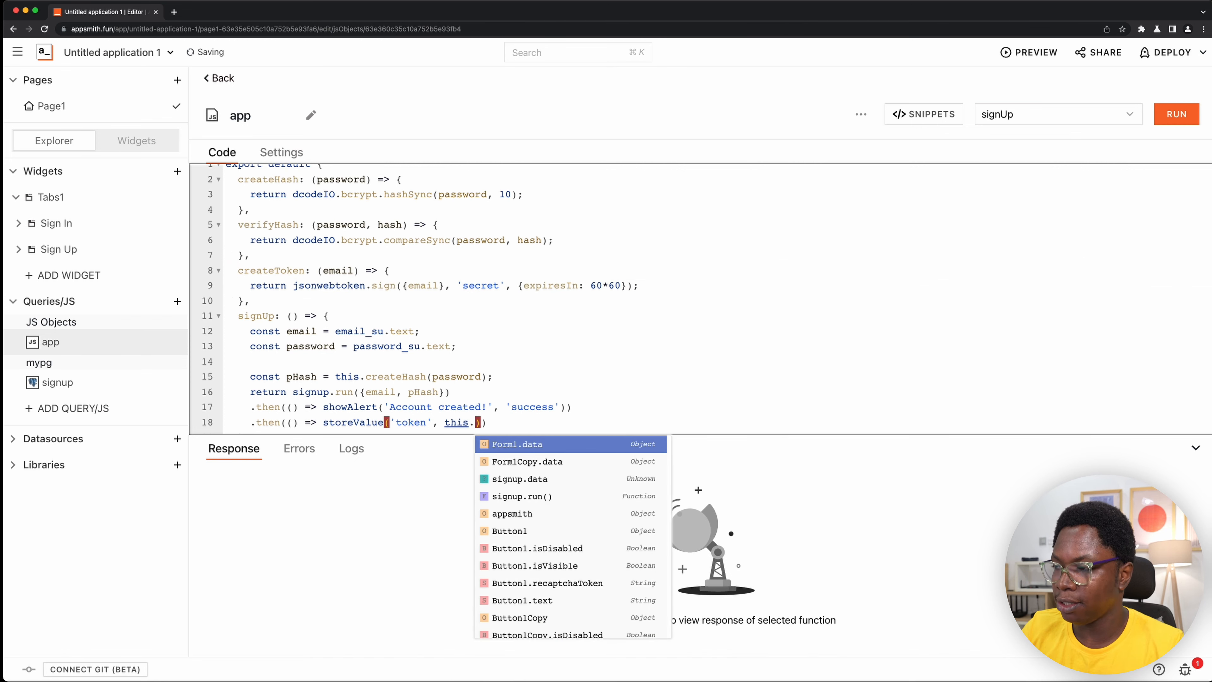
key(super+v)
text(()
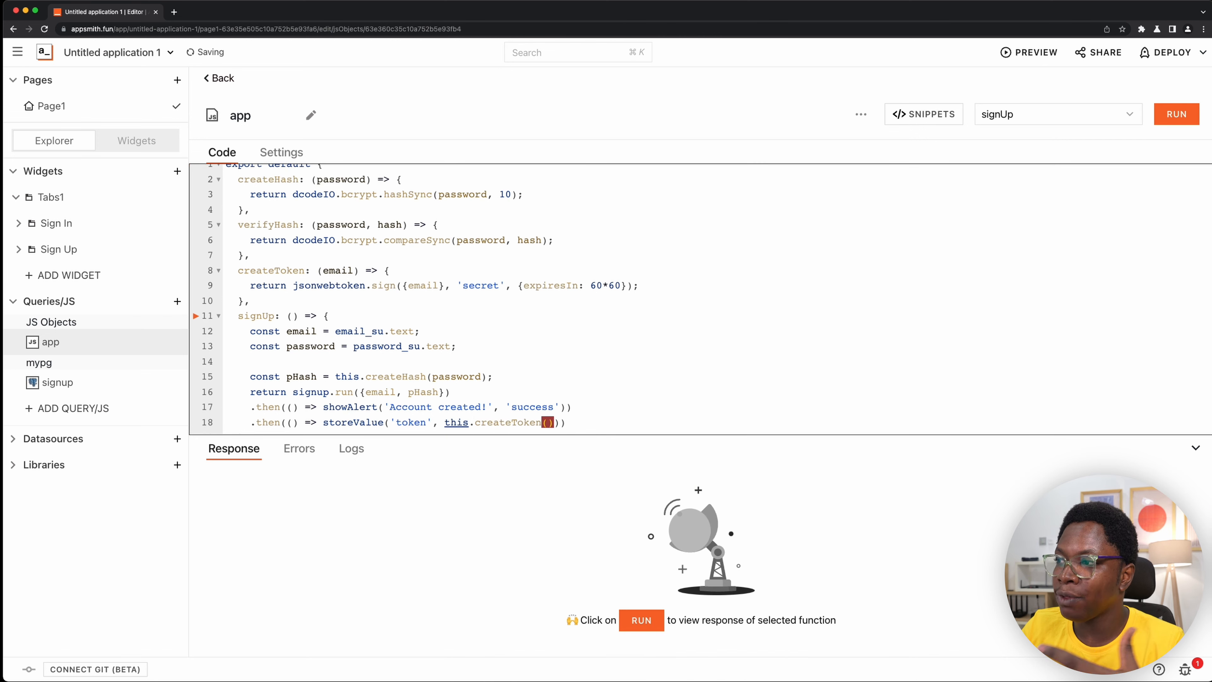
text(email)
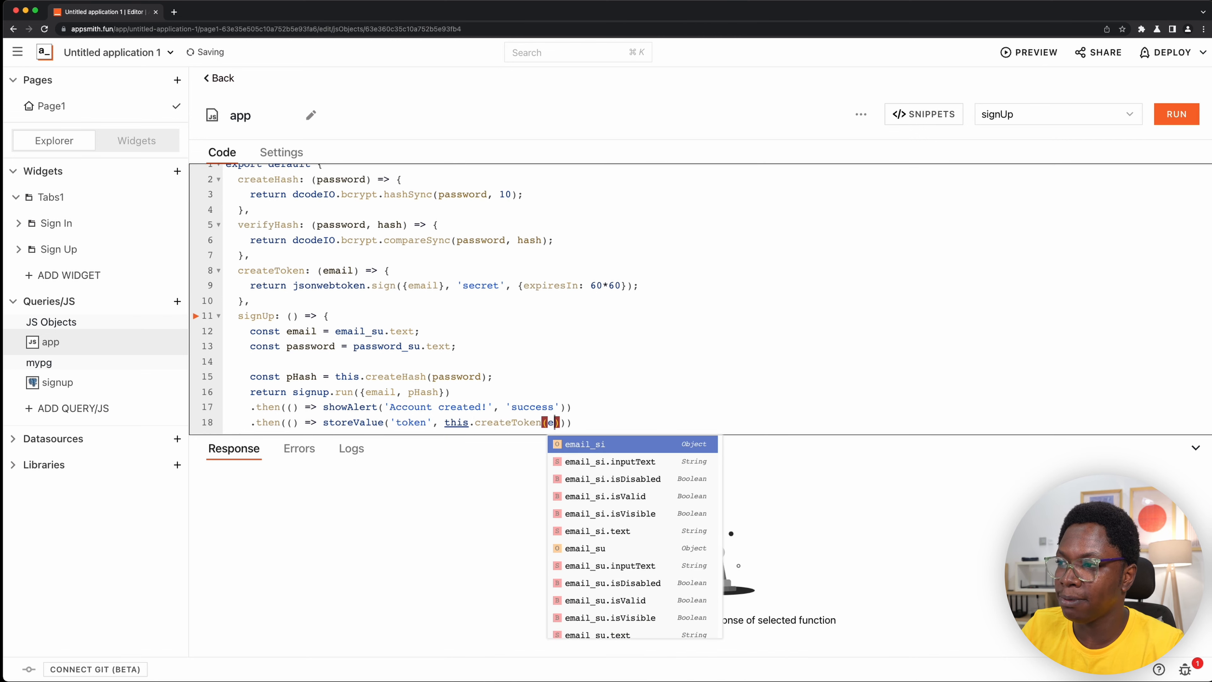
scroll(563, 370, down, 1)
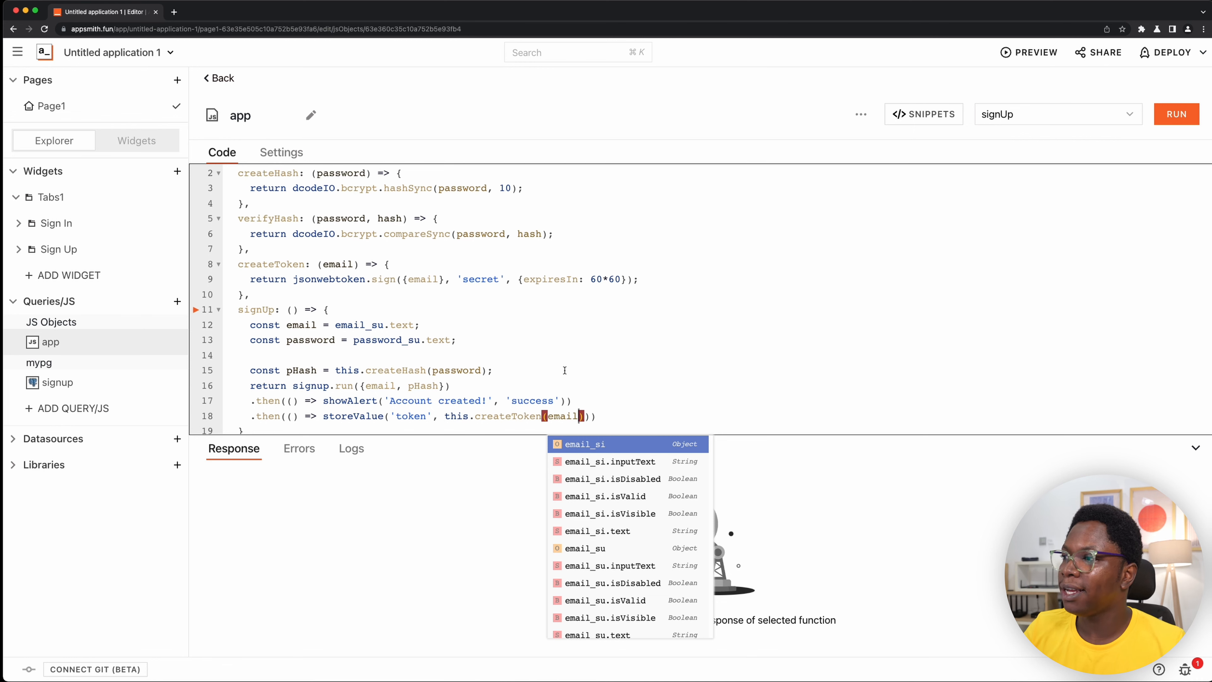
click(620, 396)
key(Return)
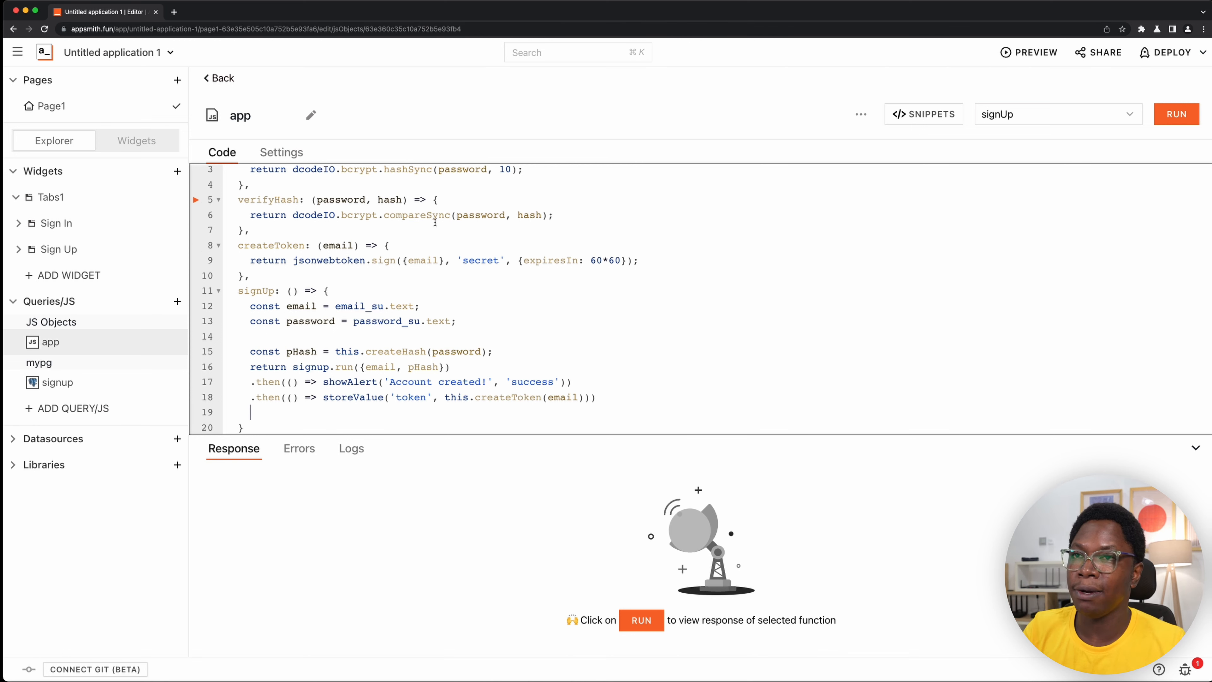
- Rename the page Page1 as login
click(180, 106)
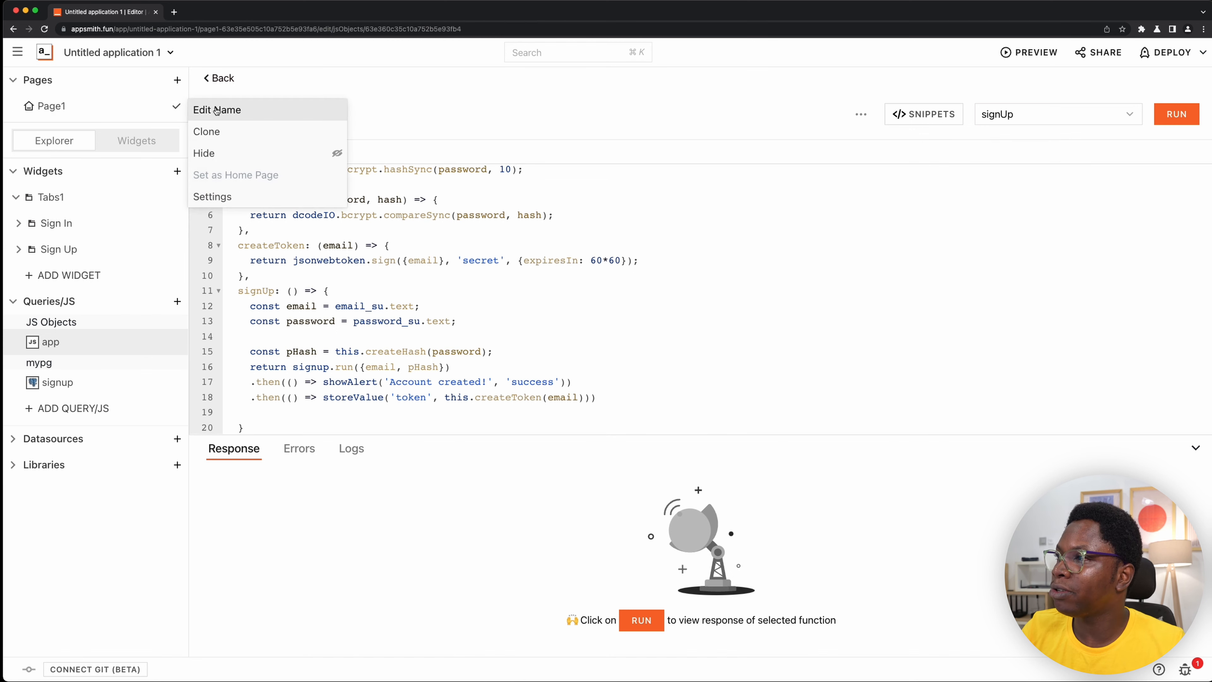
click(269, 112)
text(login)
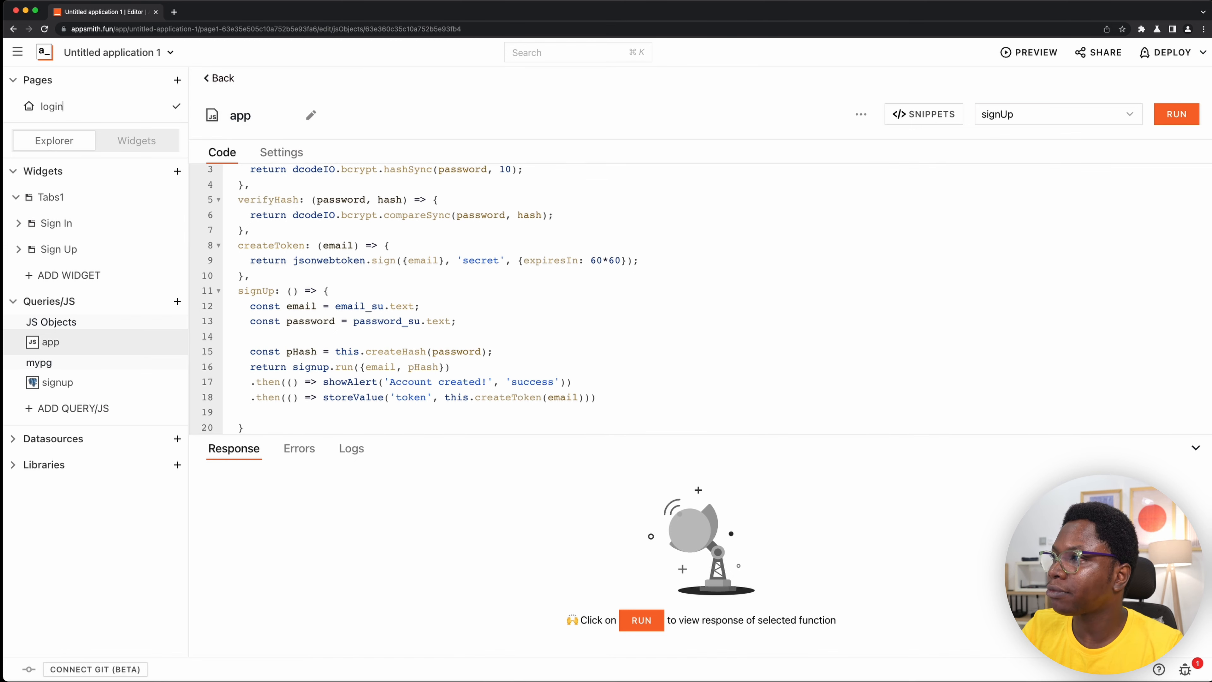
key(Return)
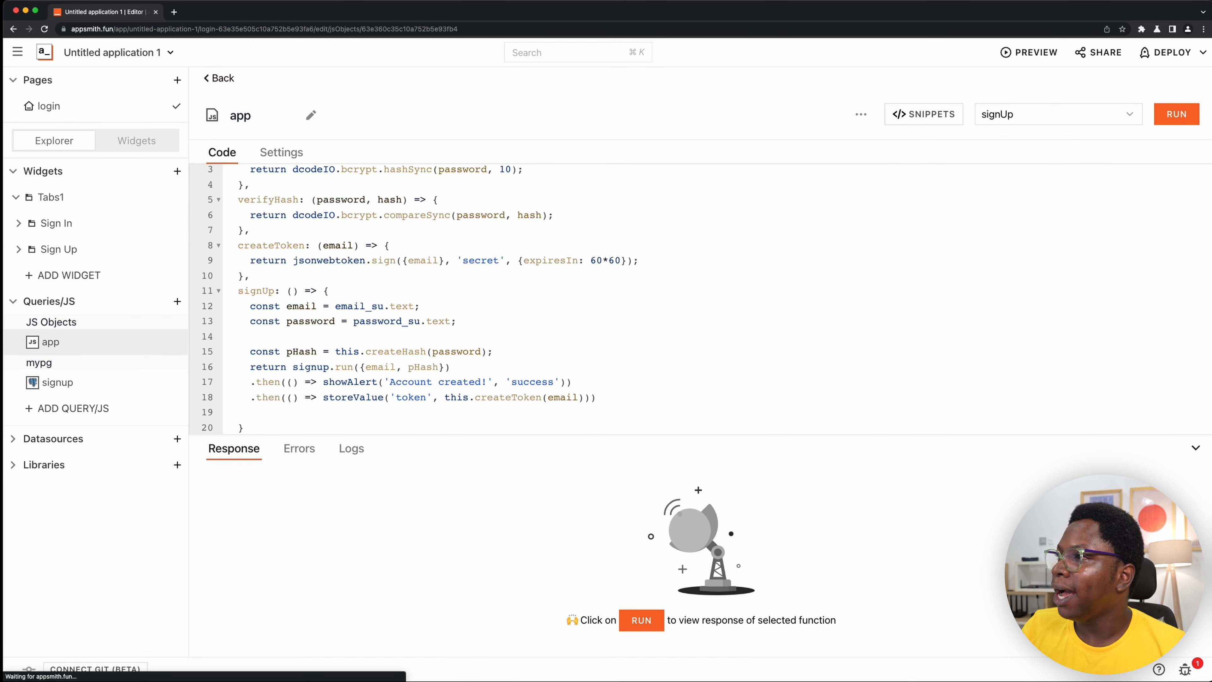
- Add a new blank page to the application and name it home
click(184, 84)
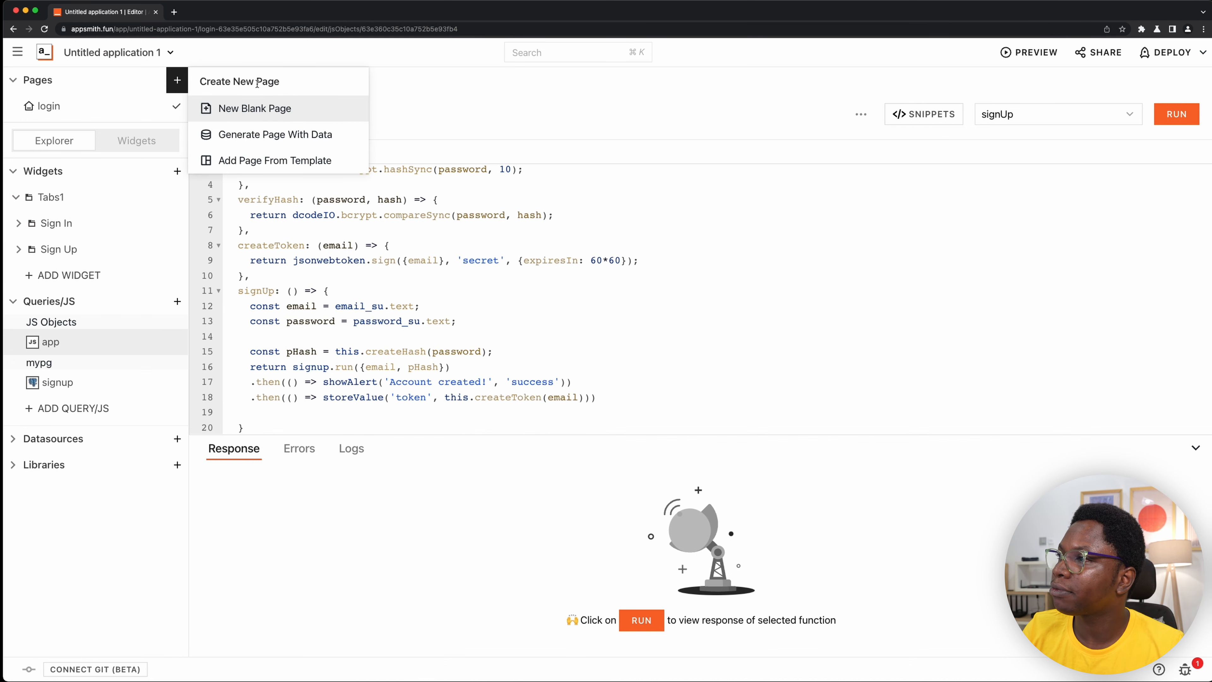
click(255, 108)
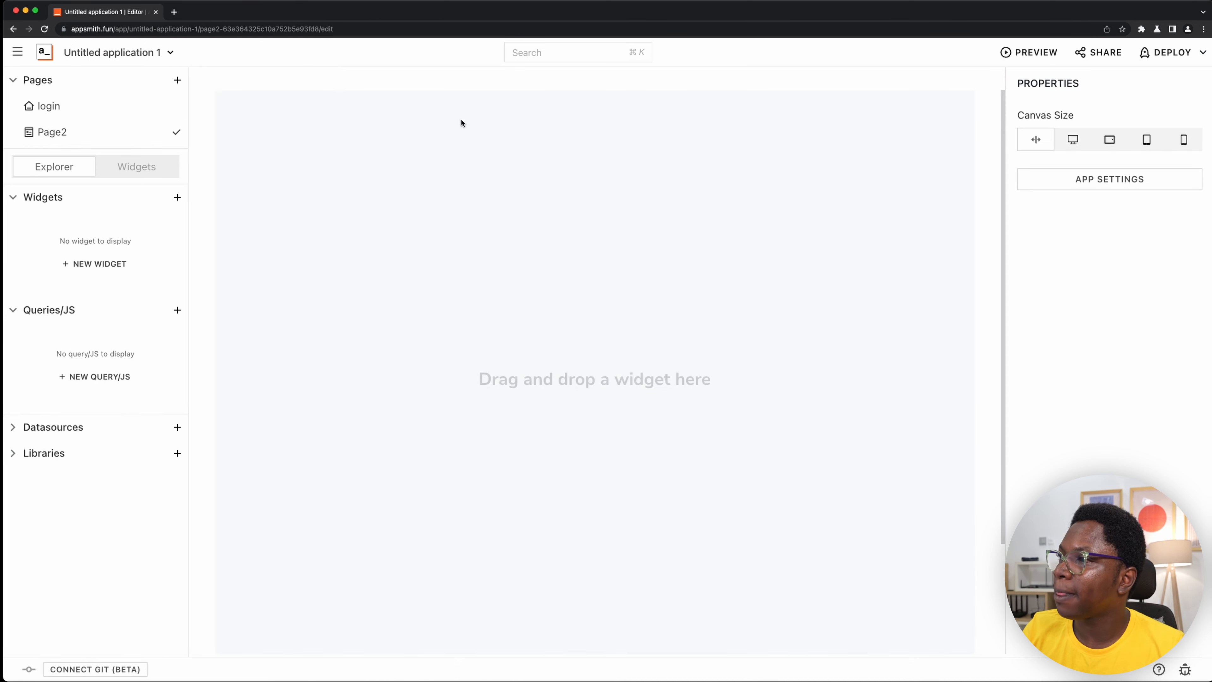
double_click(99, 133)
text(home)
key(Return)
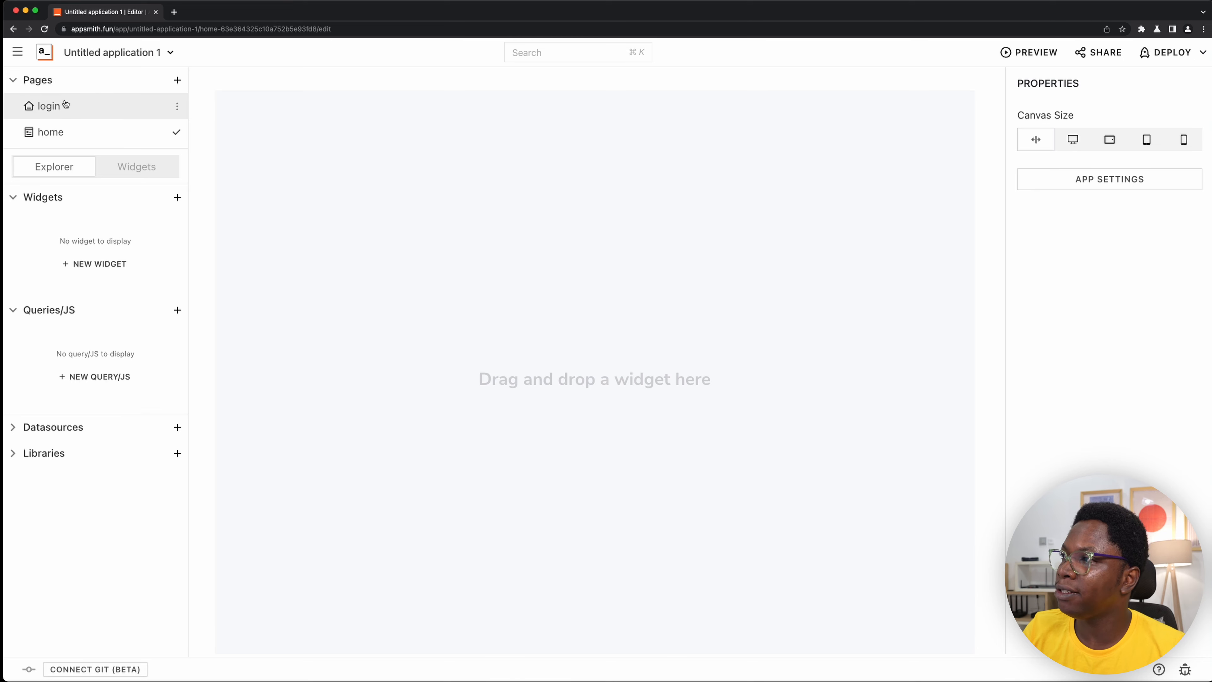
- In the login page's app JS object, chain a third .then() with an empty-parameter arrow function below the storeValue line of signUp
click(69, 106)
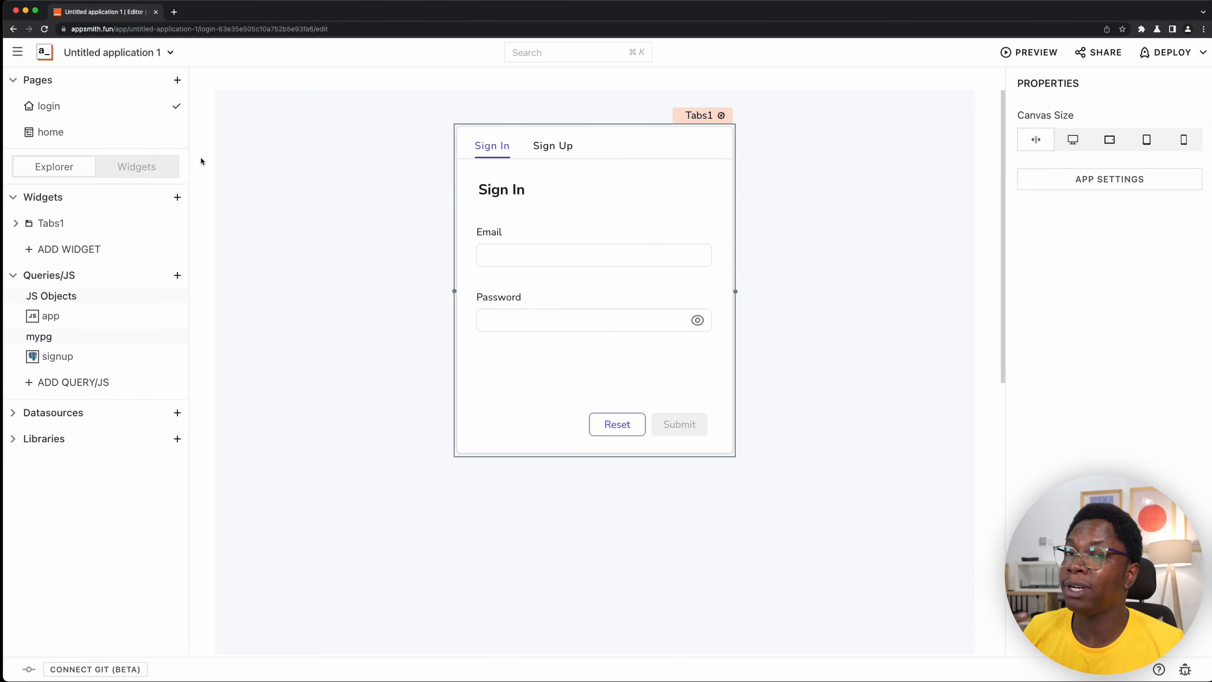
click(135, 317)
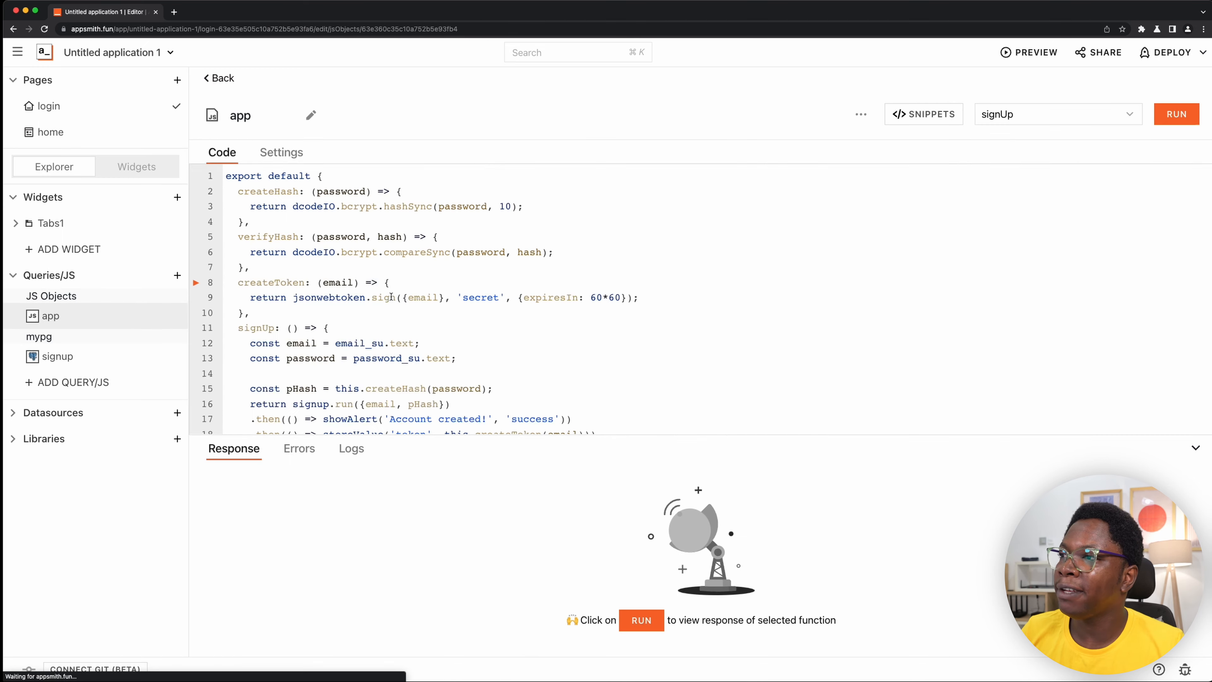
scroll(479, 311, down, 3)
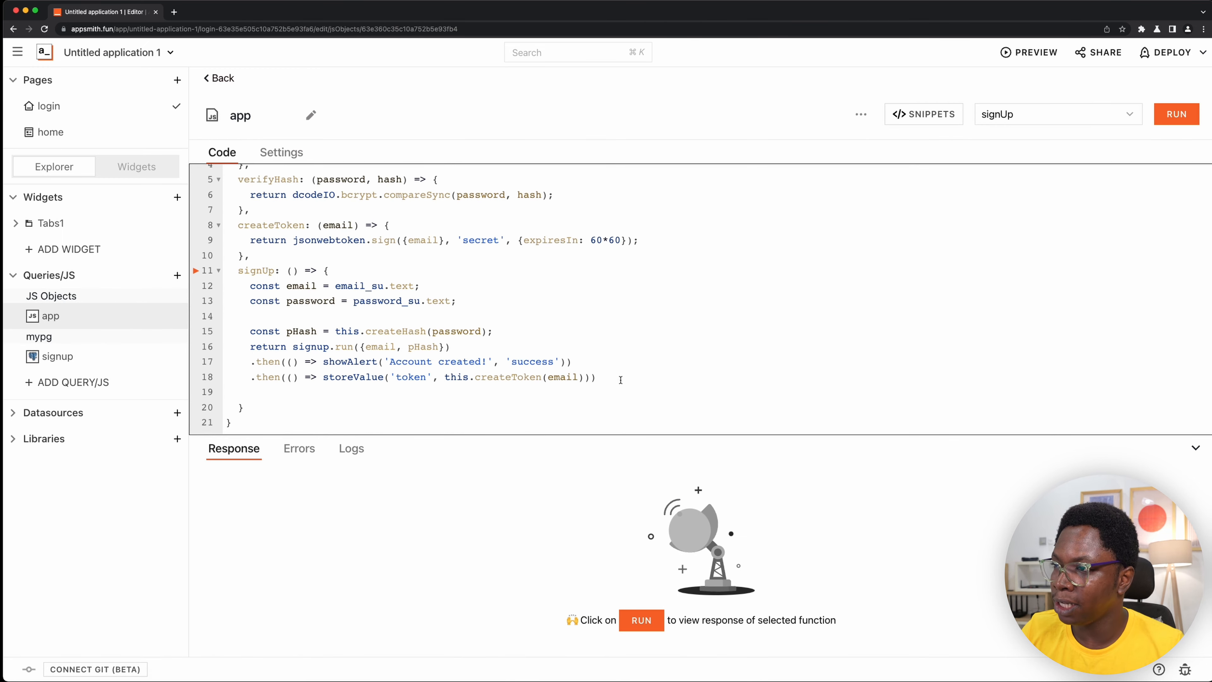
key(Return)
text(.)
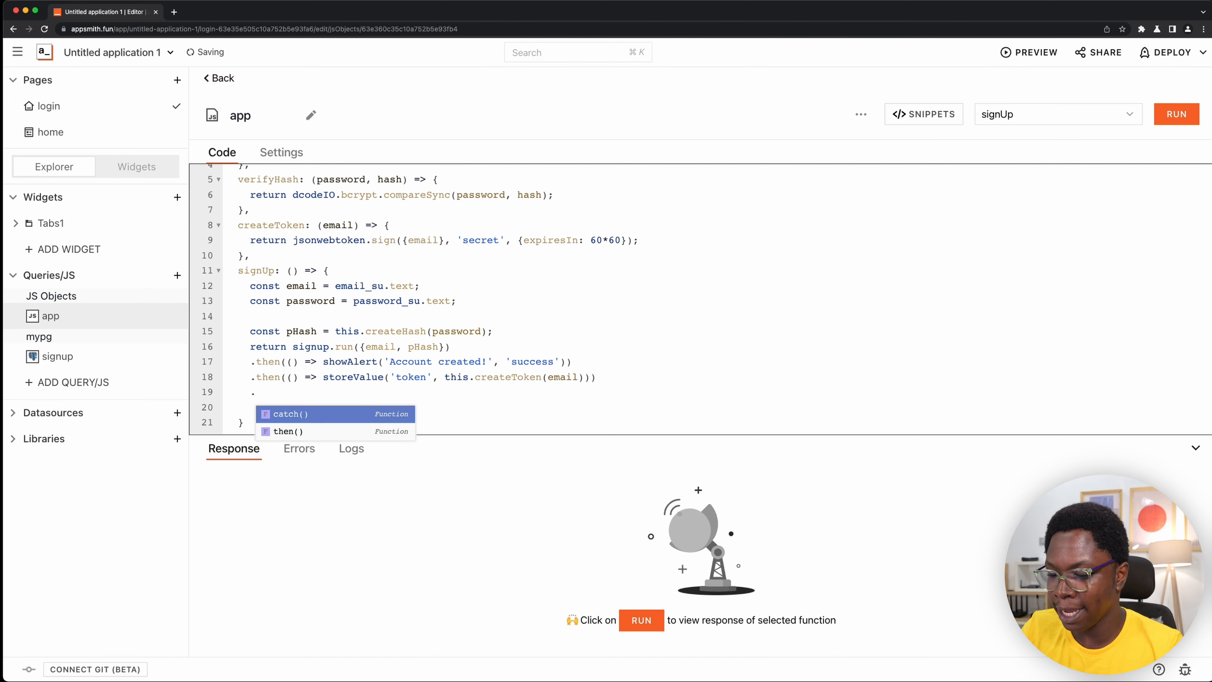
key(Down)
key(Return)
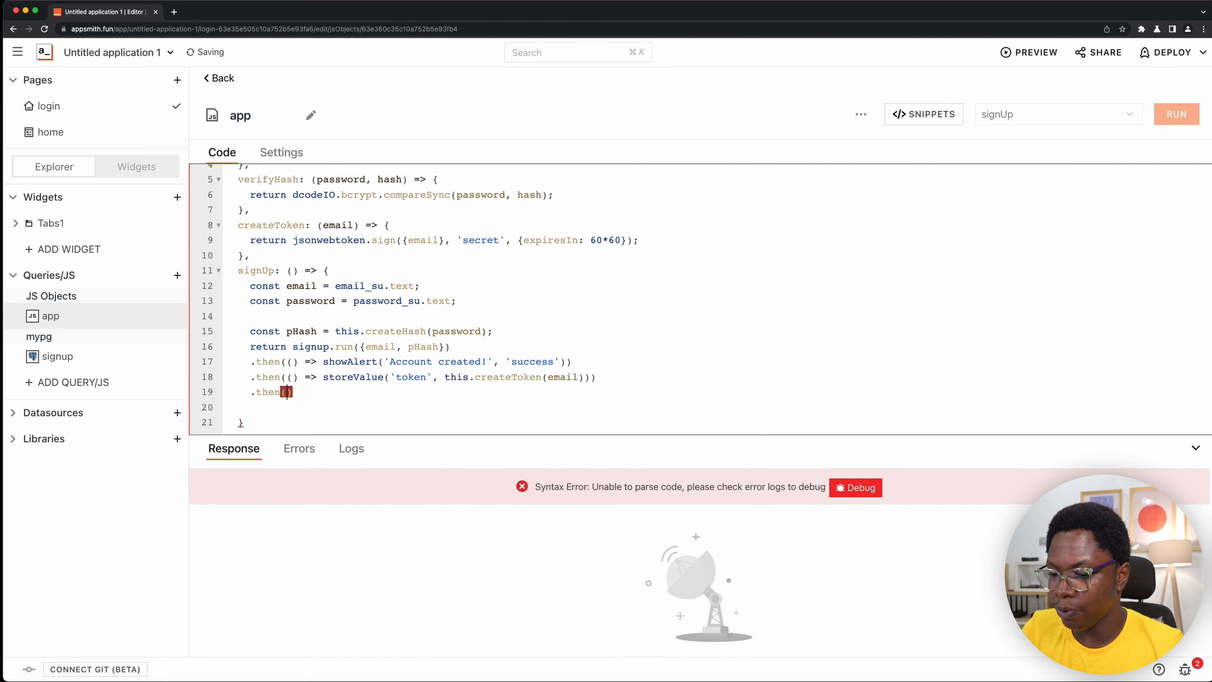
text(() =>)
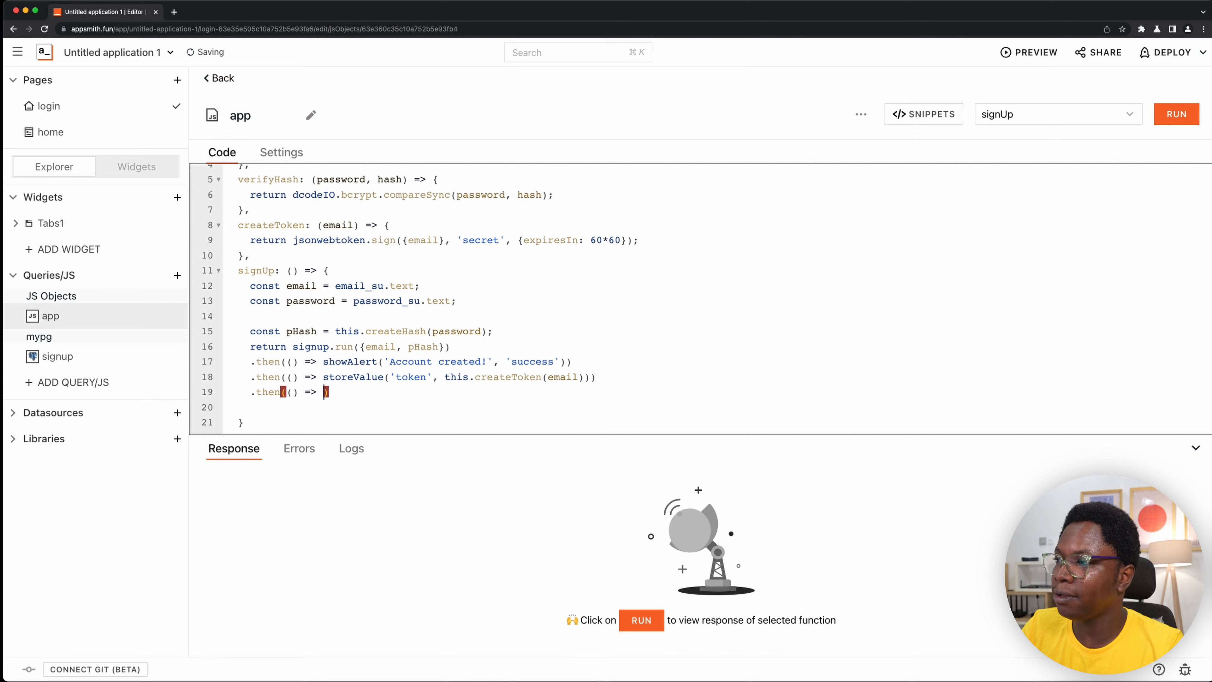
text( navigateTo())
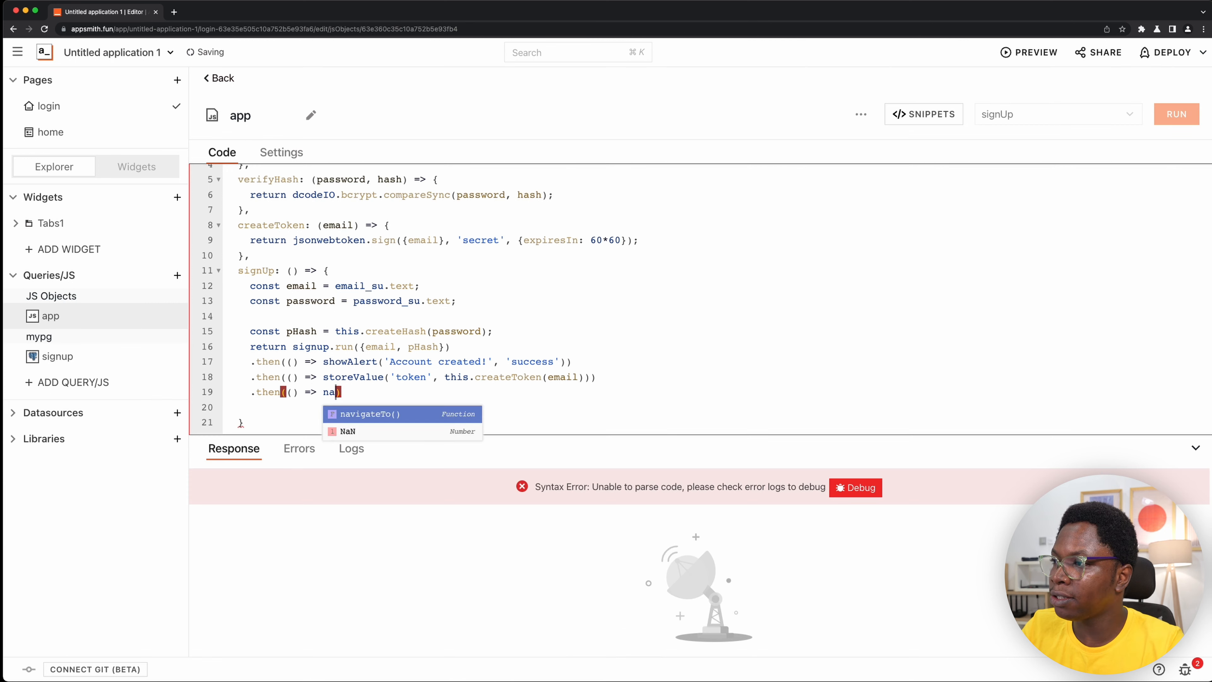
text('home)
- Make the new arrow function call navigateTo('home')
key(Right)
key(Right)
key(Right)
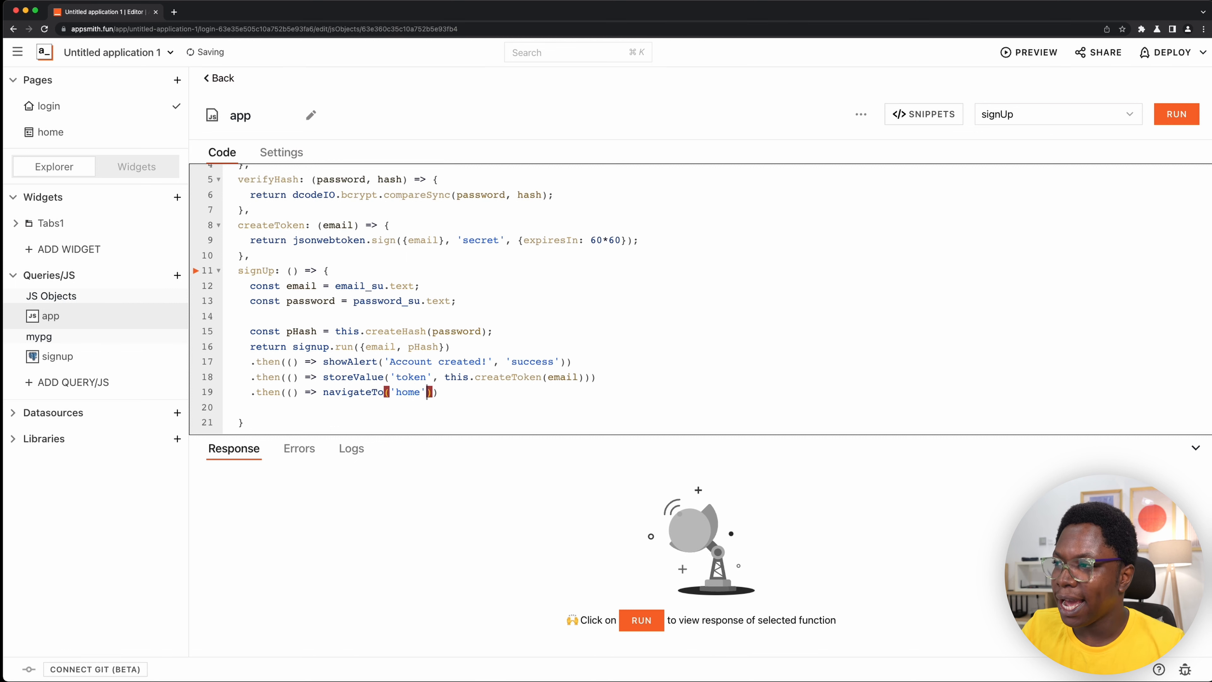
- Below the navigateTo line, chain .catch(e => showAlert(e.message, 'error')) to handle sign-up errors
key(Return)
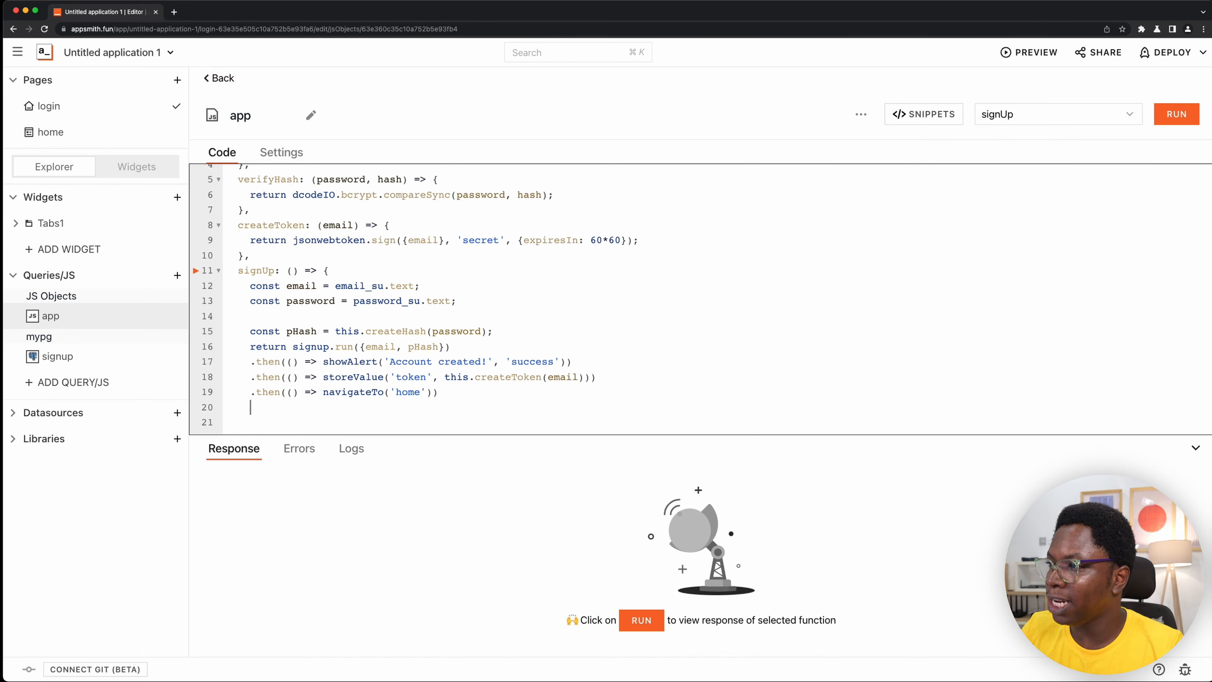
text(.catch(e => sho)
key(Return)
text(e.me)
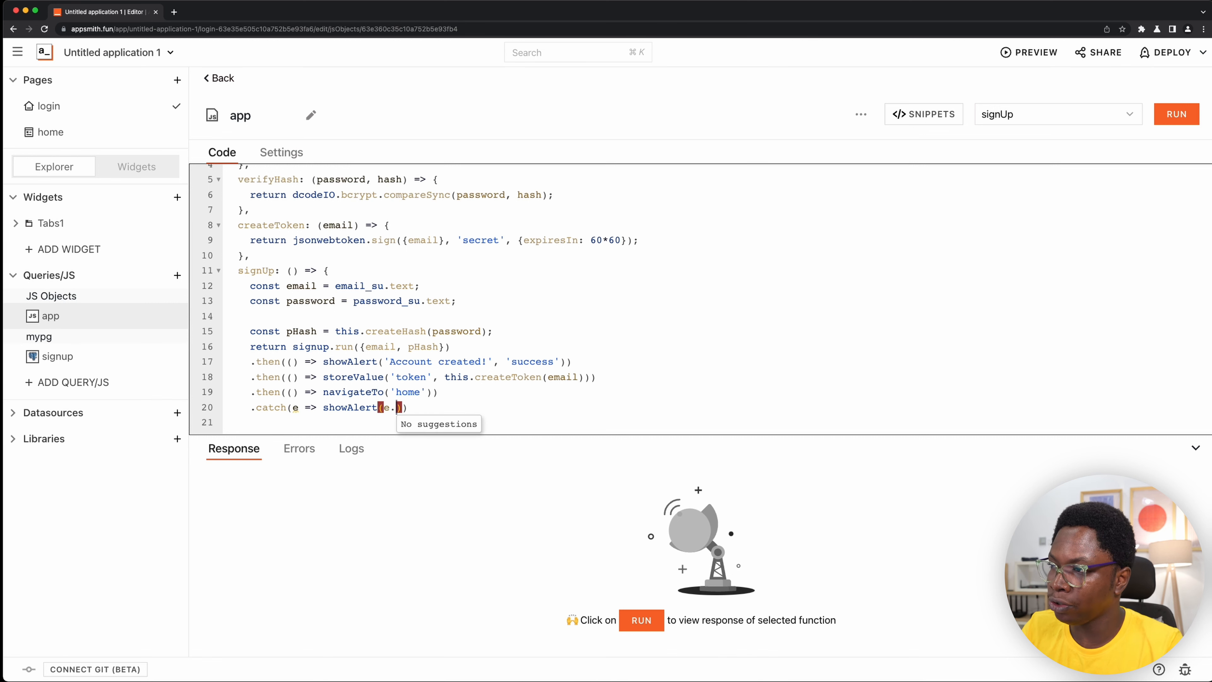
text(ssage, '')
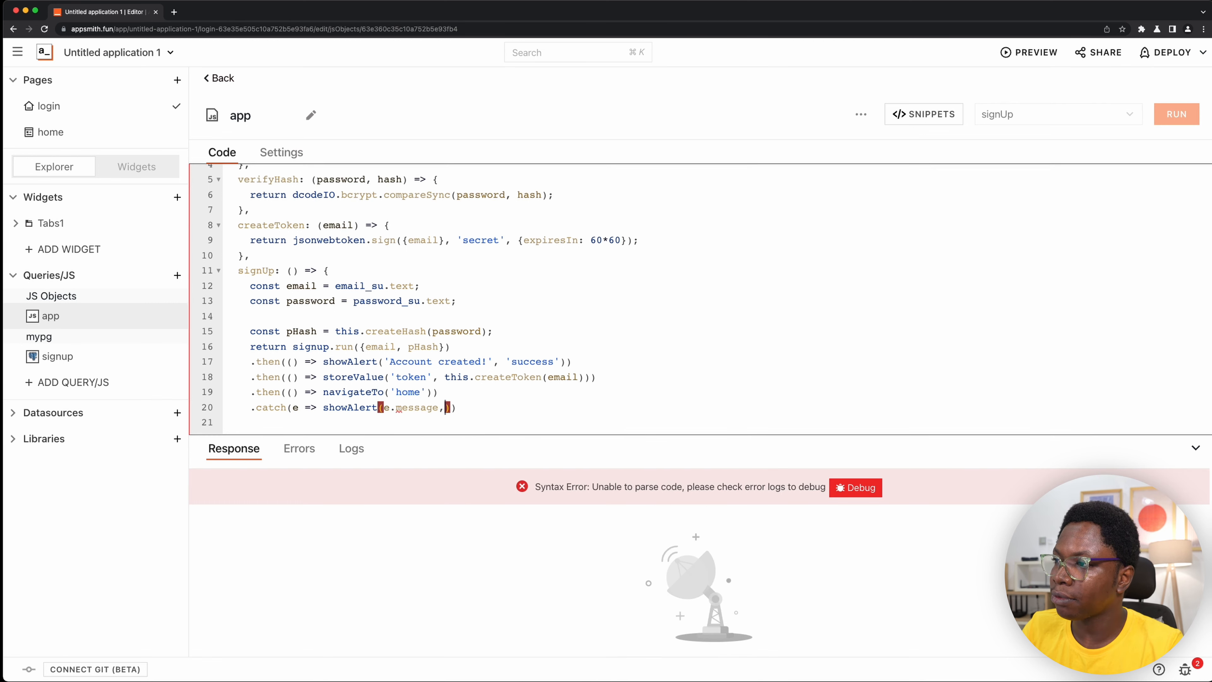
text(error)
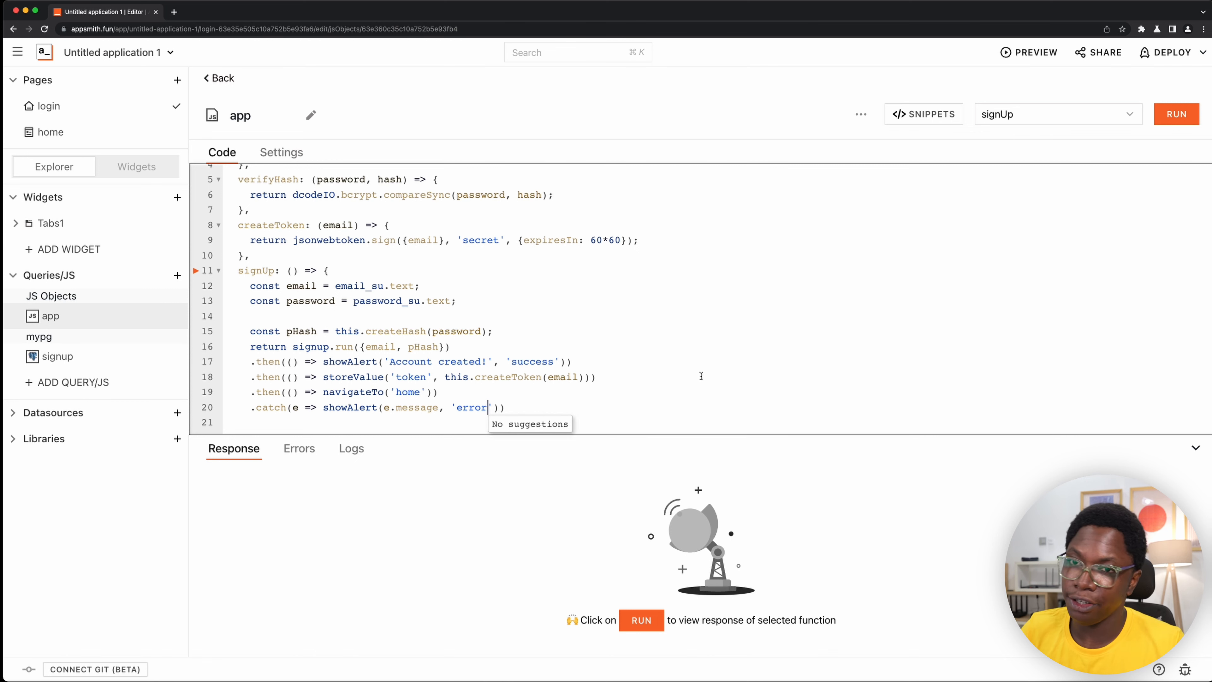
- End the catch line with a semicolon and remove the blank line before signUp's closing brace
click(549, 407)
text(;)
key(Return)
key(BackSpace)
key(BackSpace)
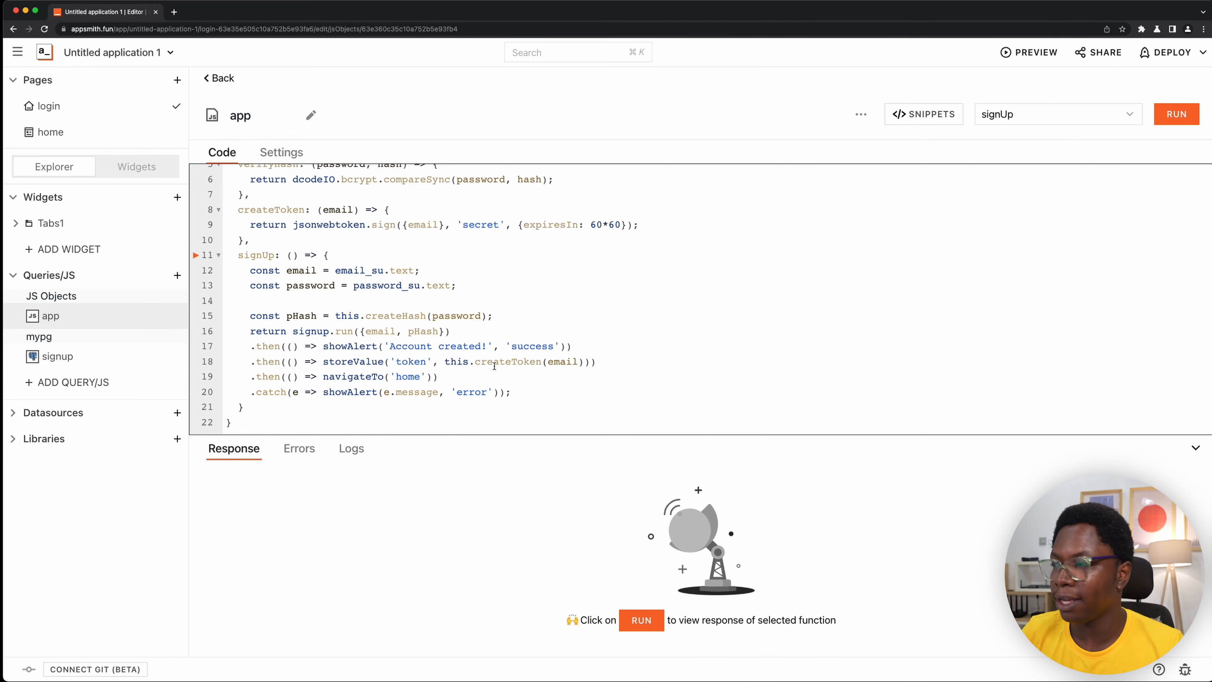
- Set the Sign Up form's Submit button to execute the JS function app.signUp when clicked
click(136, 166)
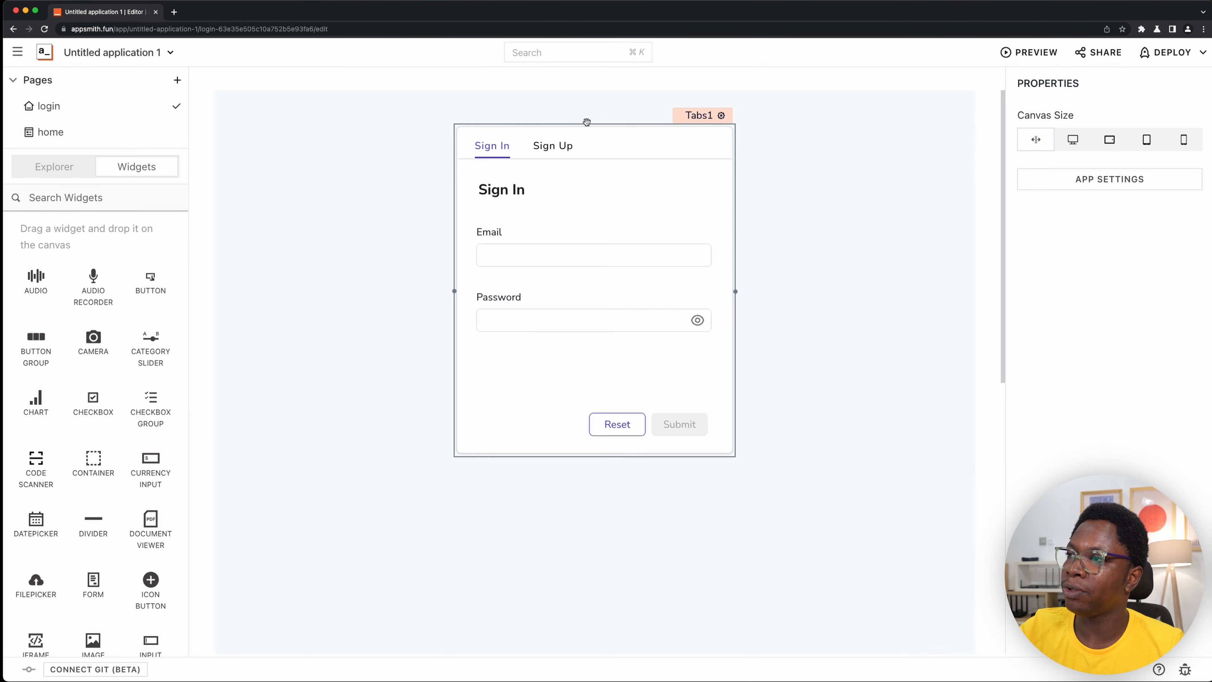
click(553, 149)
click(679, 424)
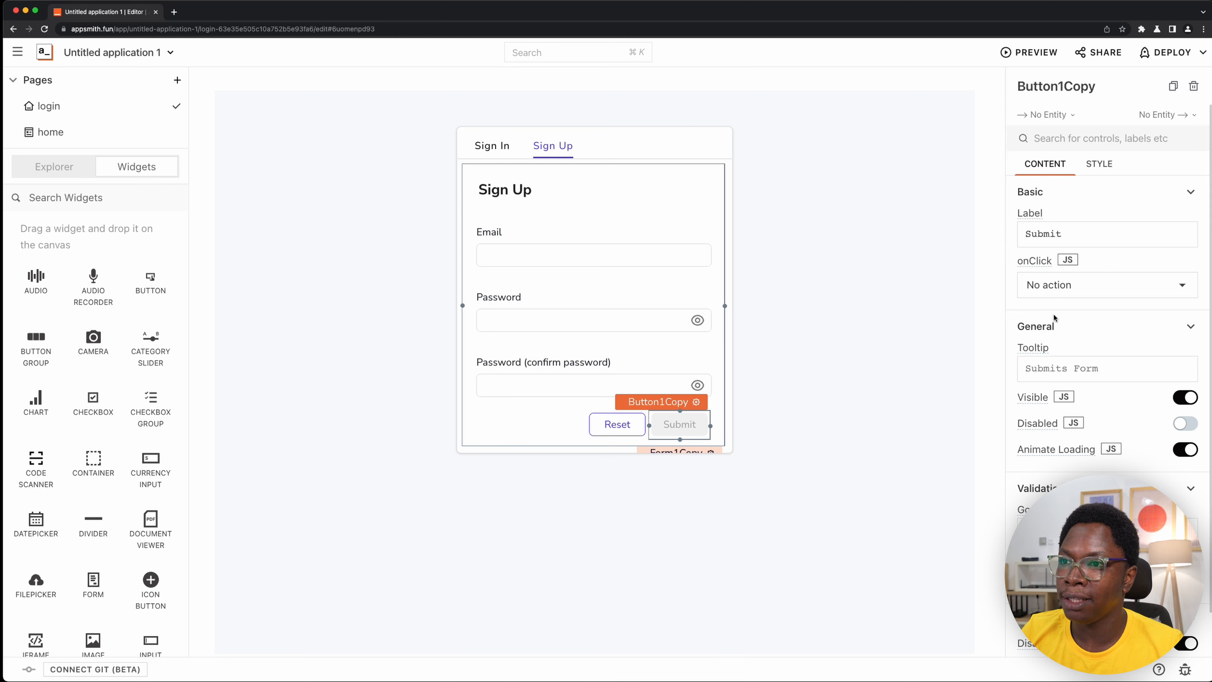
click(1071, 286)
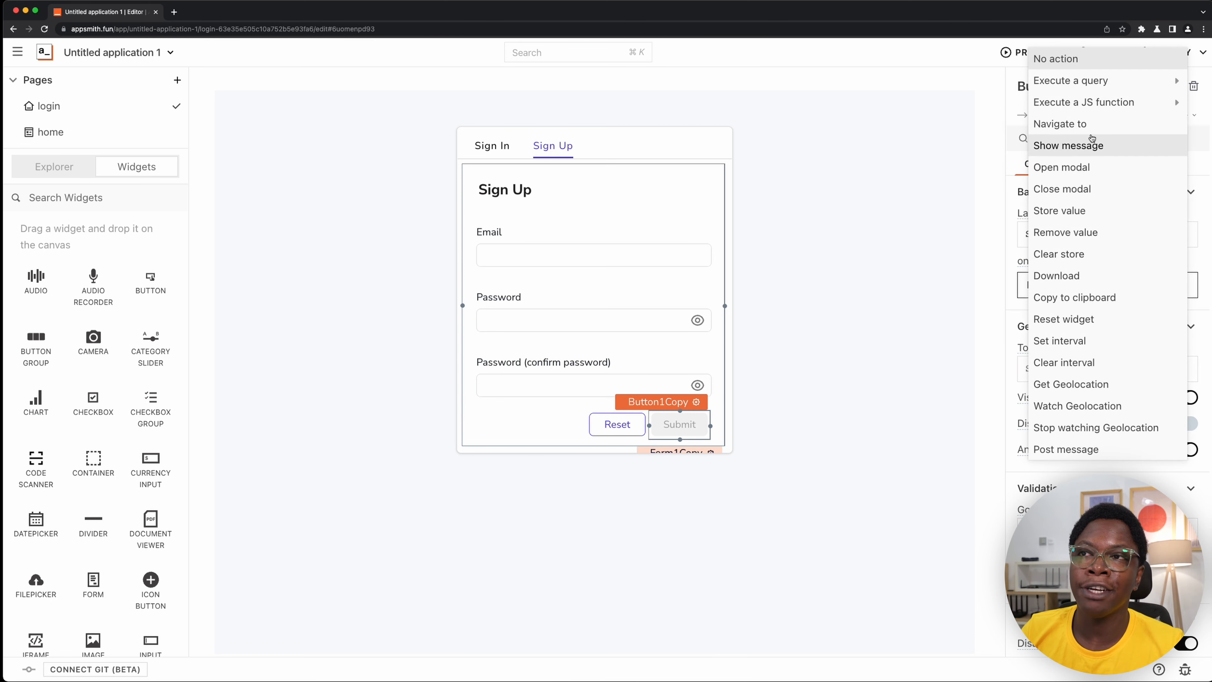
click(1107, 104)
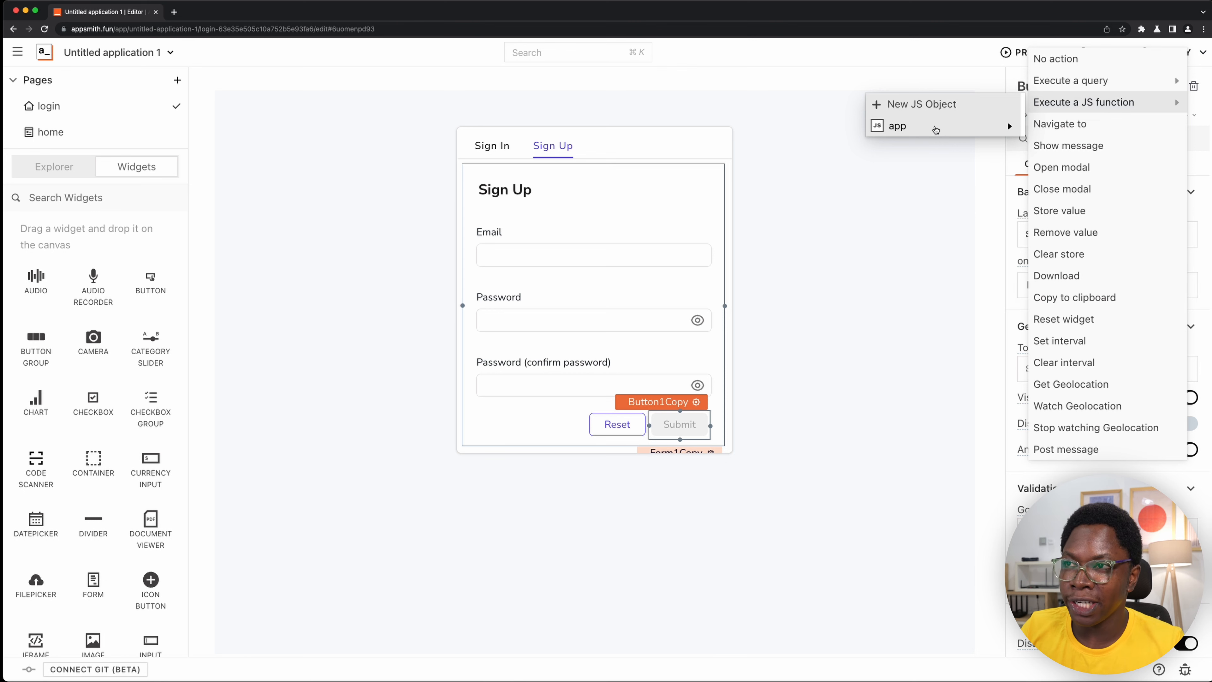
click(935, 129)
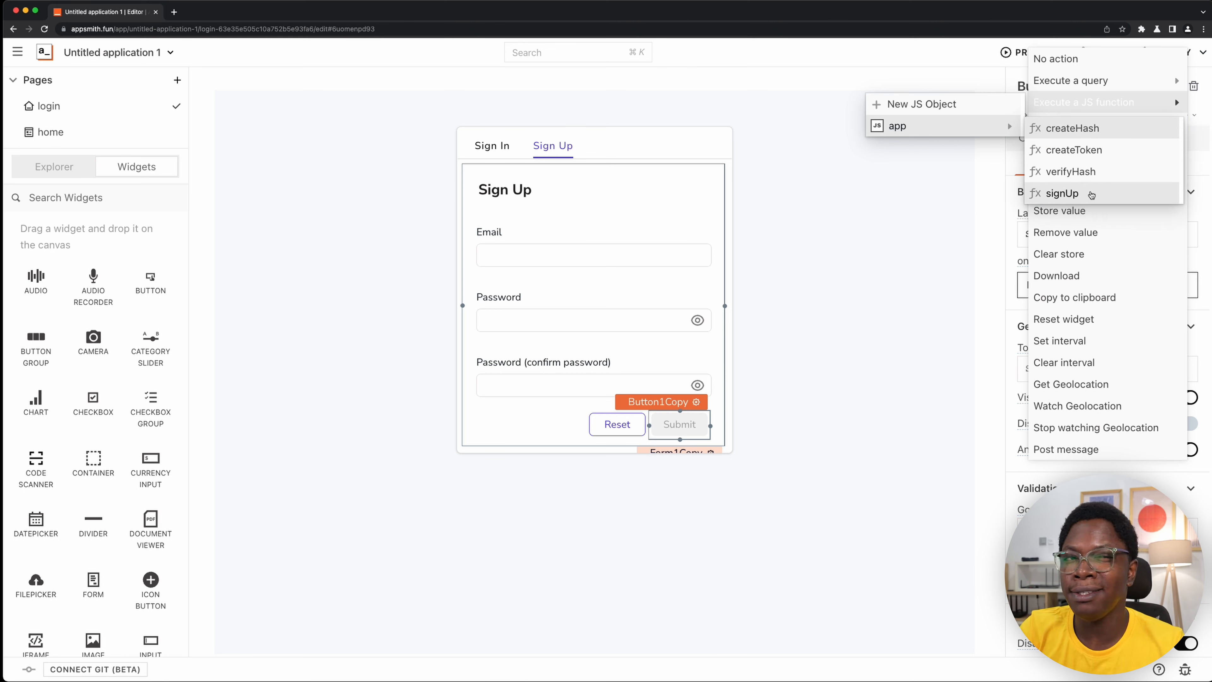
click(1091, 194)
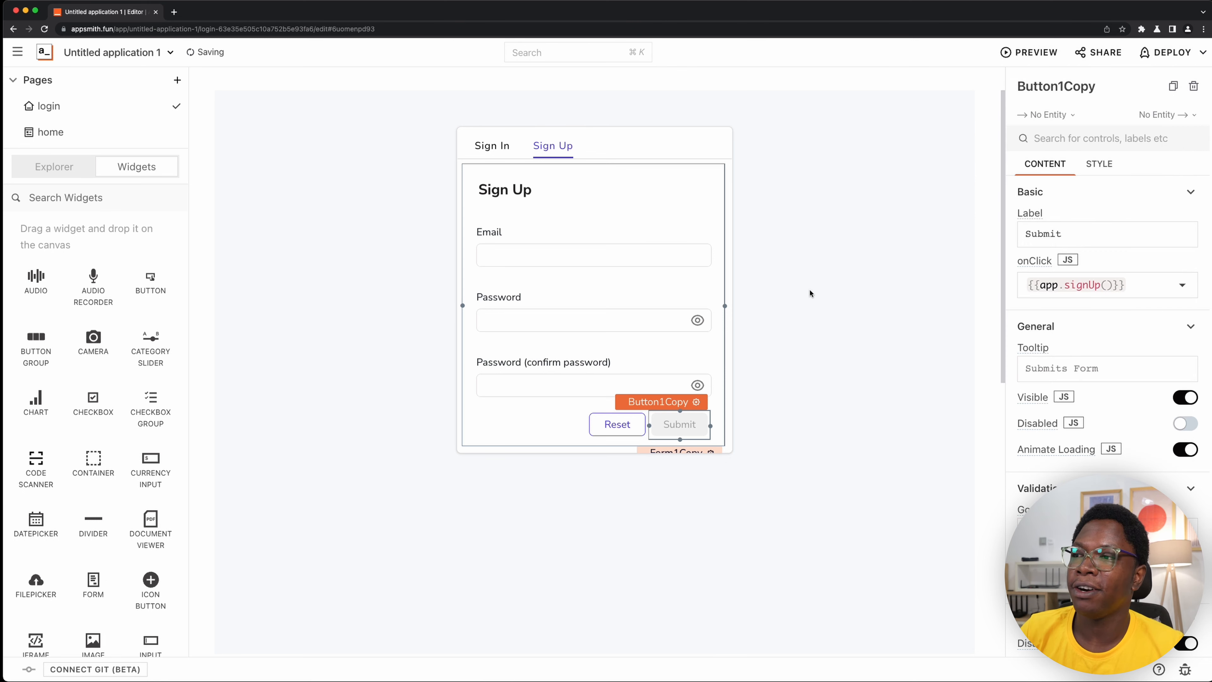
click(909, 345)
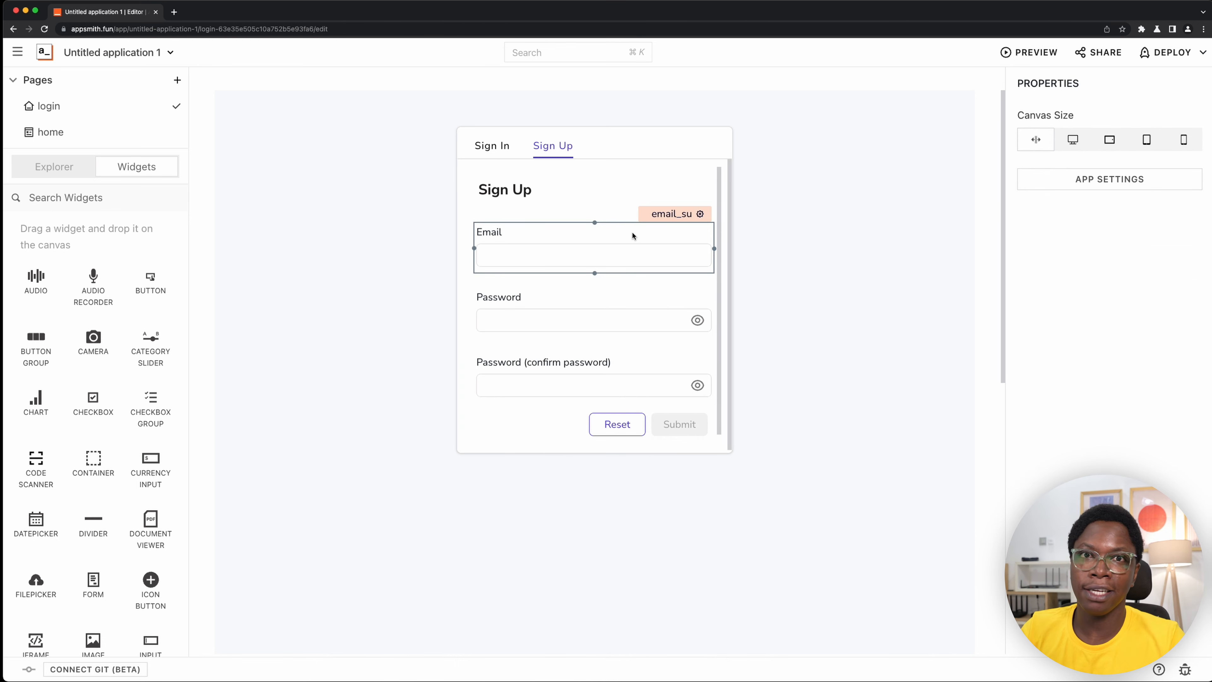
- Fill in the Sign Up form's Email field with a test user's e-mail address
click(633, 256)
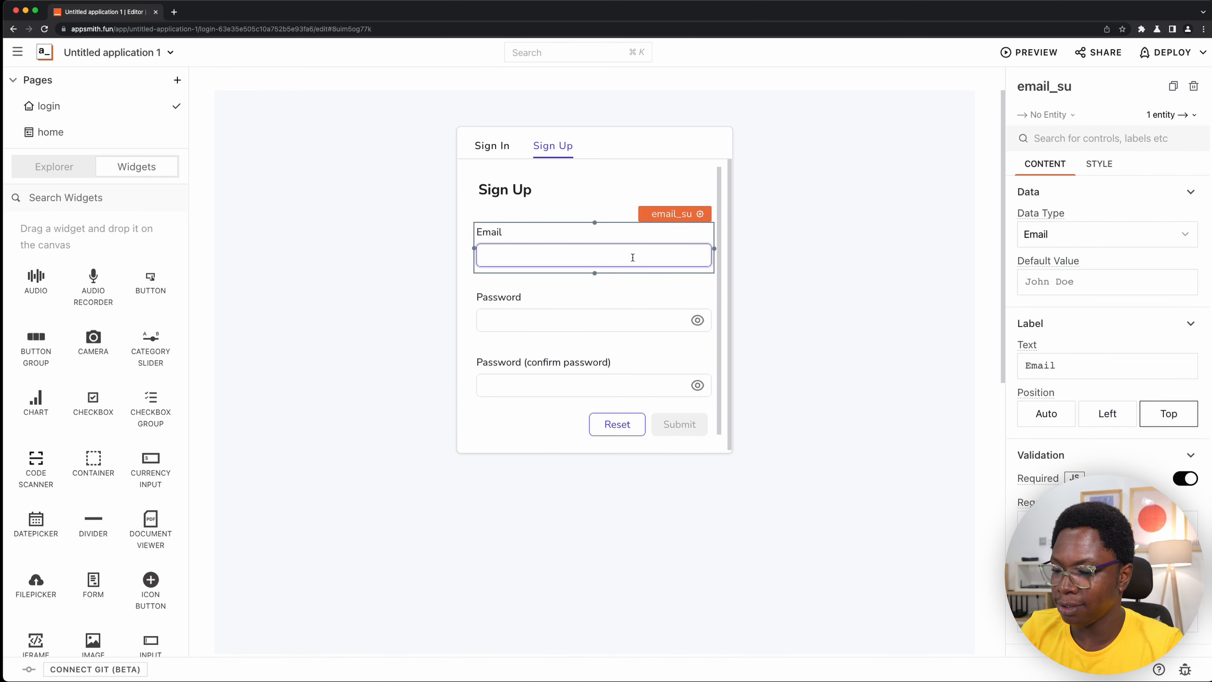
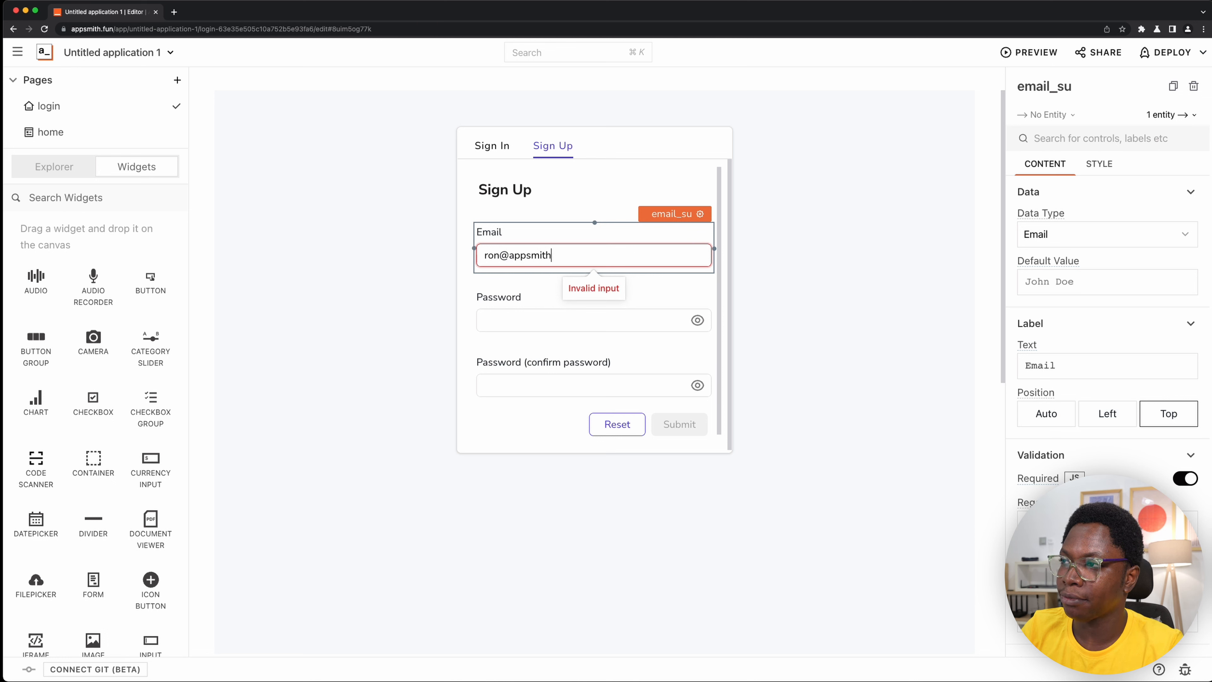
- Enter the account password in the Password and confirm password fields and submit the Sign Up form
key(Tab)
text(123)
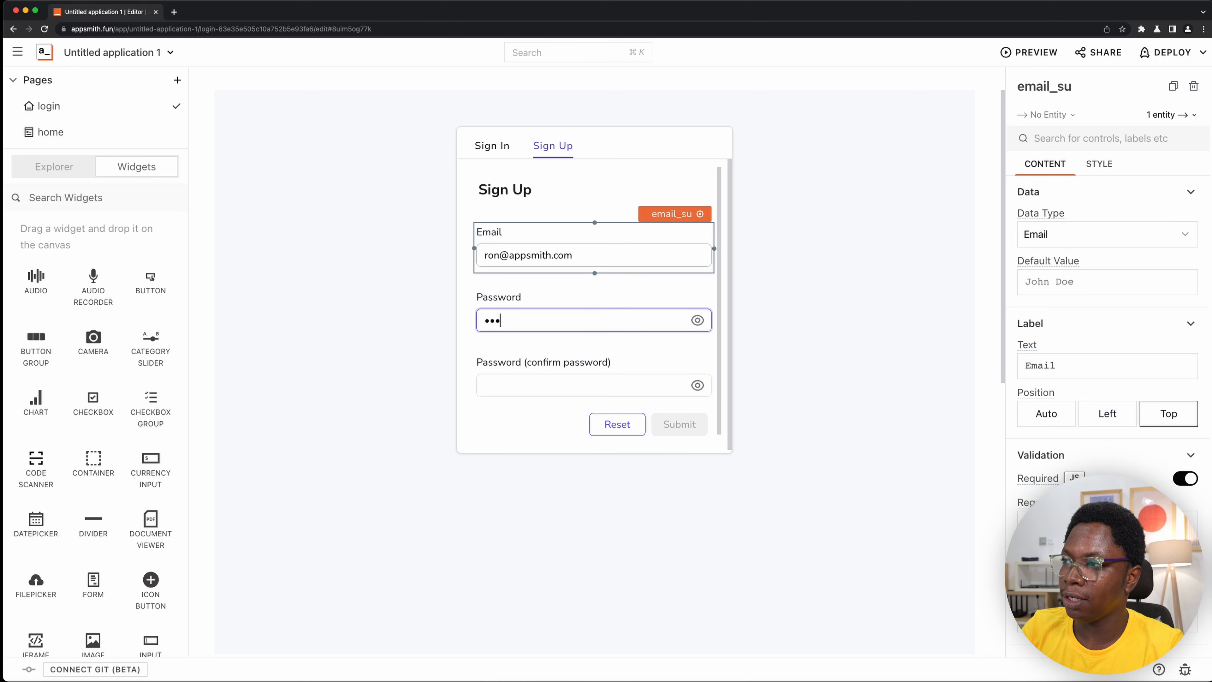
key(BackSpace)
key(BackSpace)
text(1234)
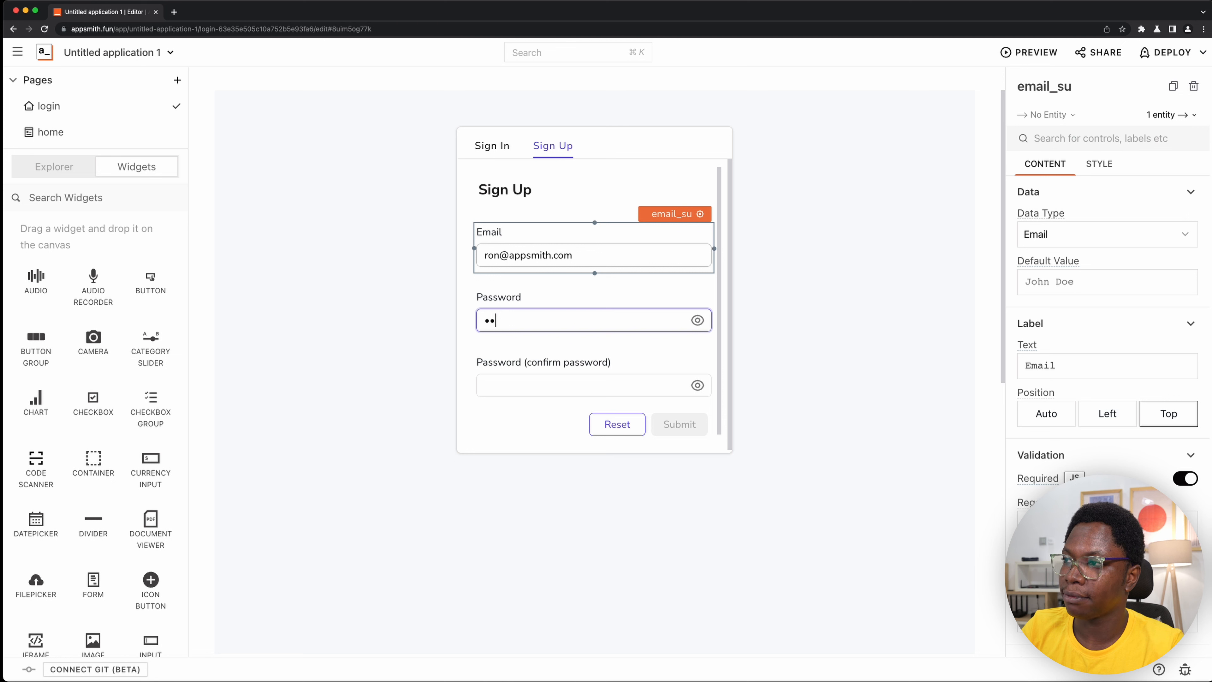
text(56)
key(Tab)
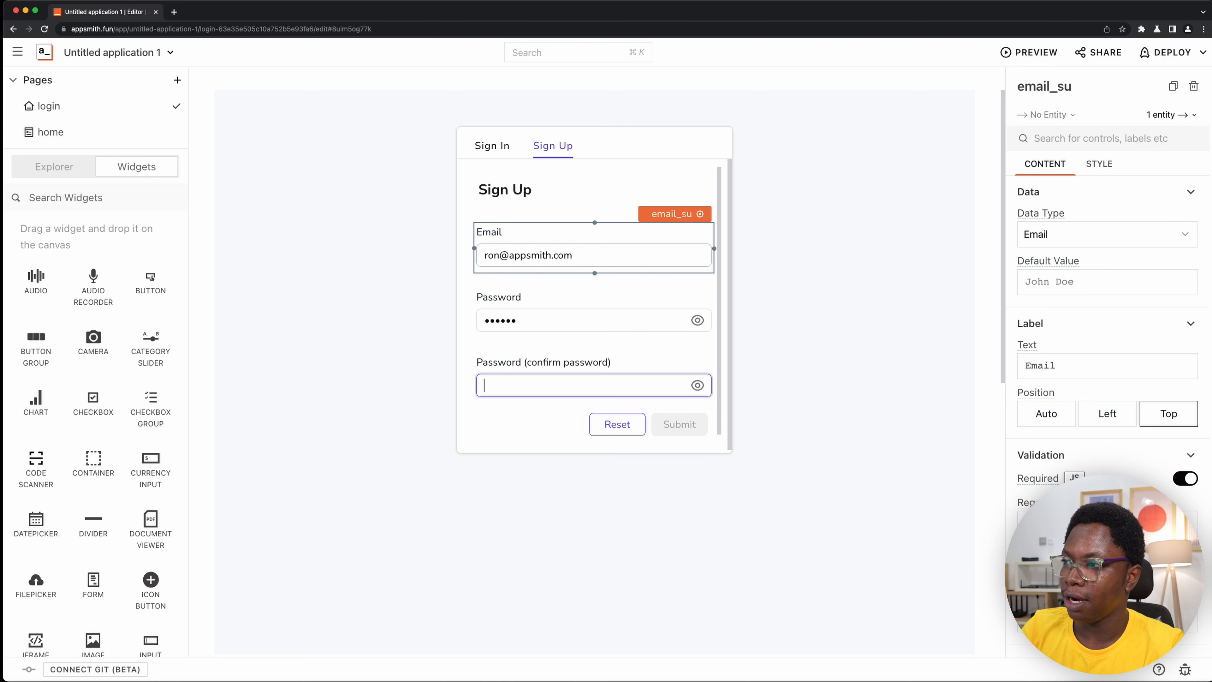
text(123456)
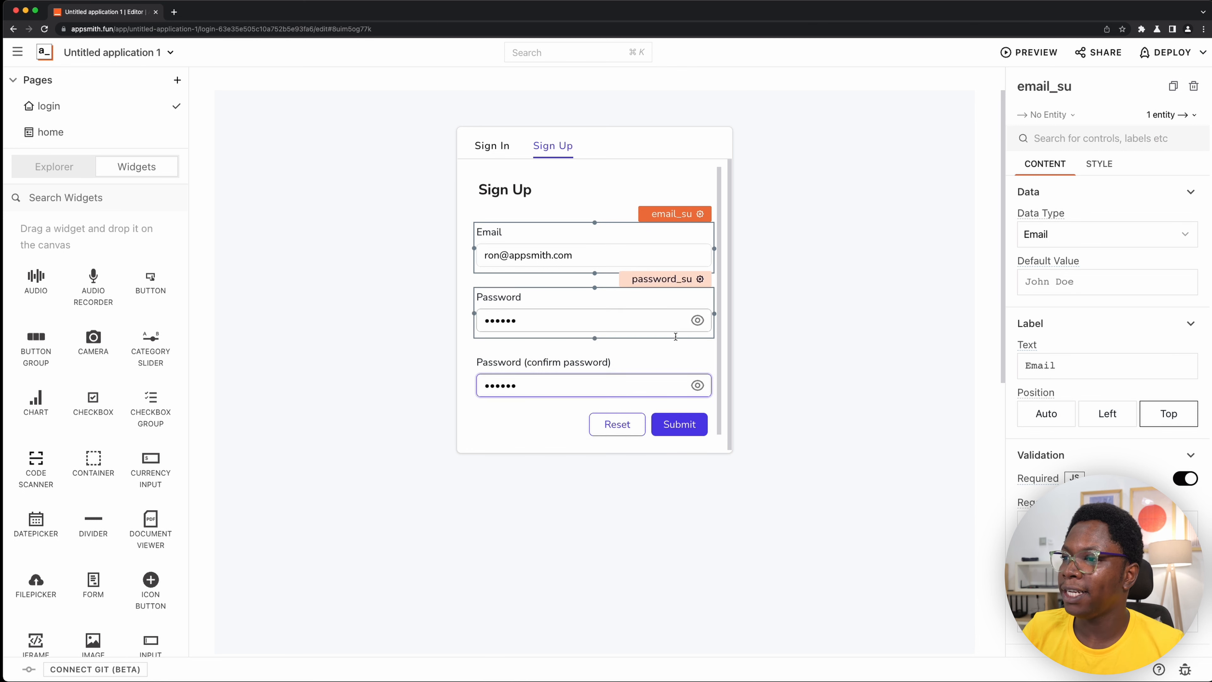
click(679, 424)
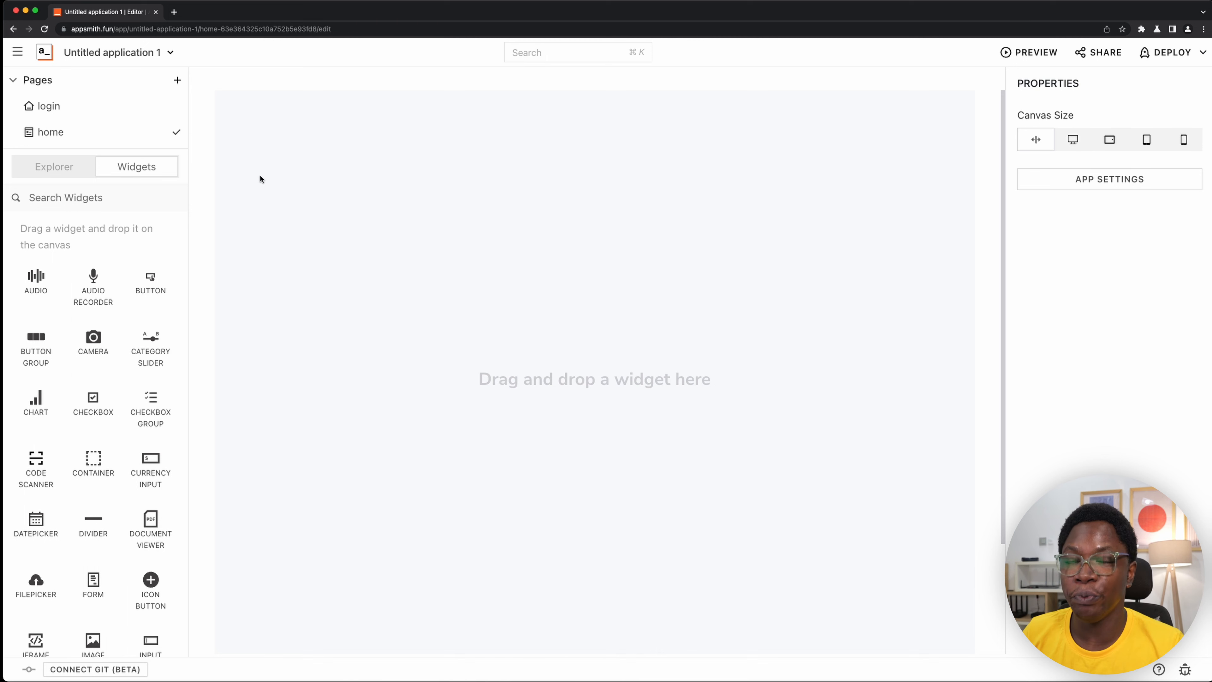
- Switch to Postico, refresh the users table, inspect the new user's stored password value, and return to the browser
key(super+Tab)
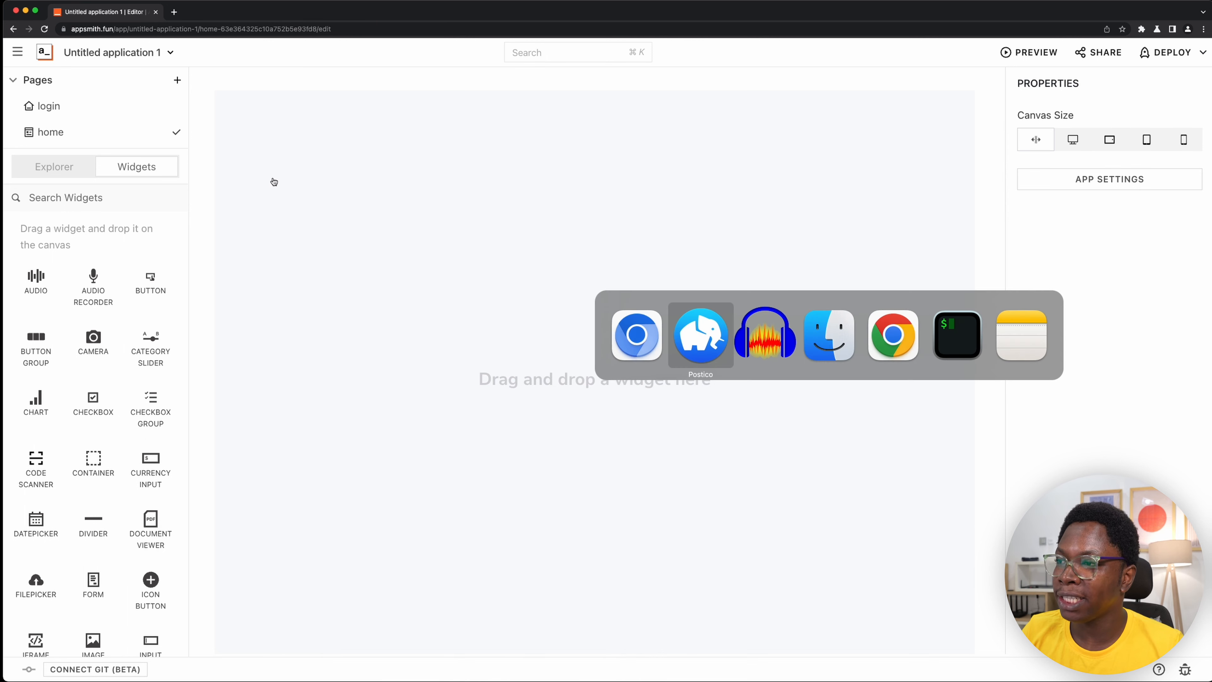
click(780, 167)
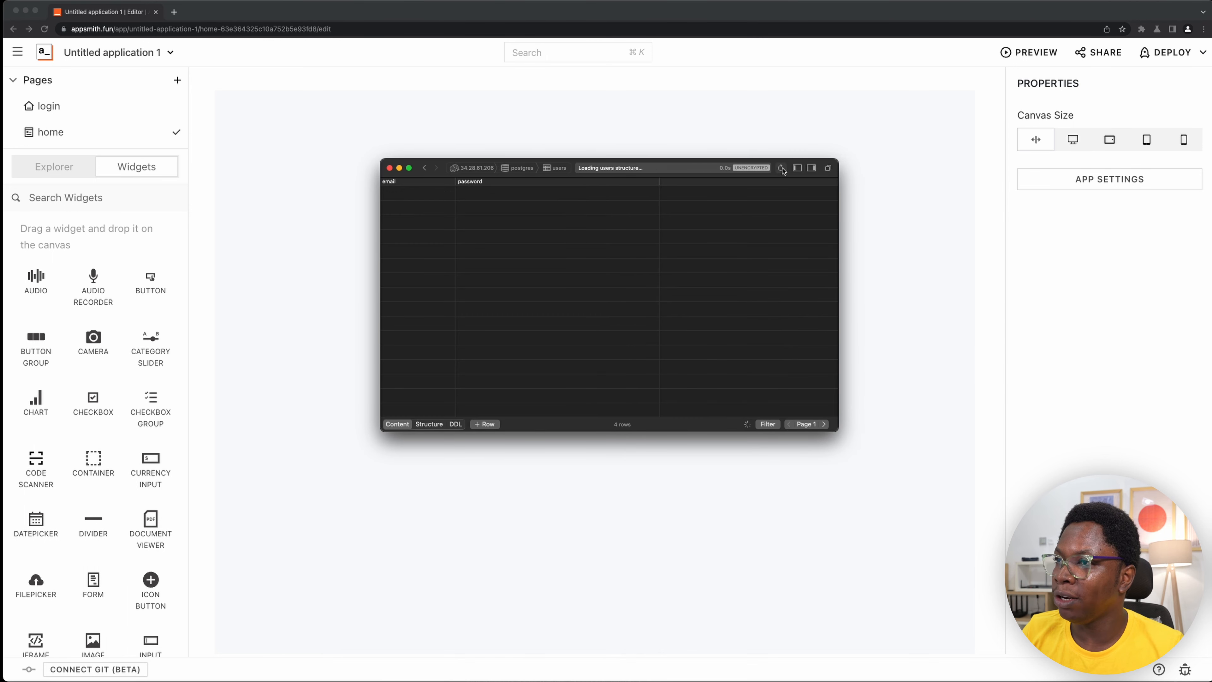
double_click(488, 208)
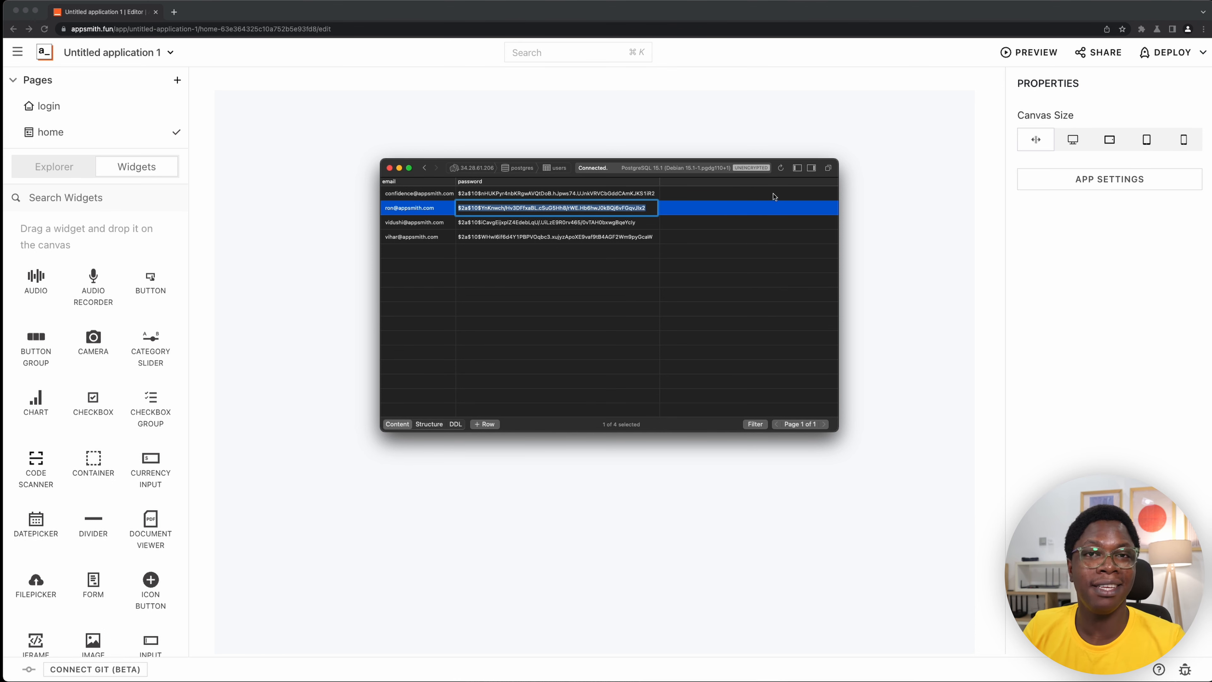
click(961, 205)
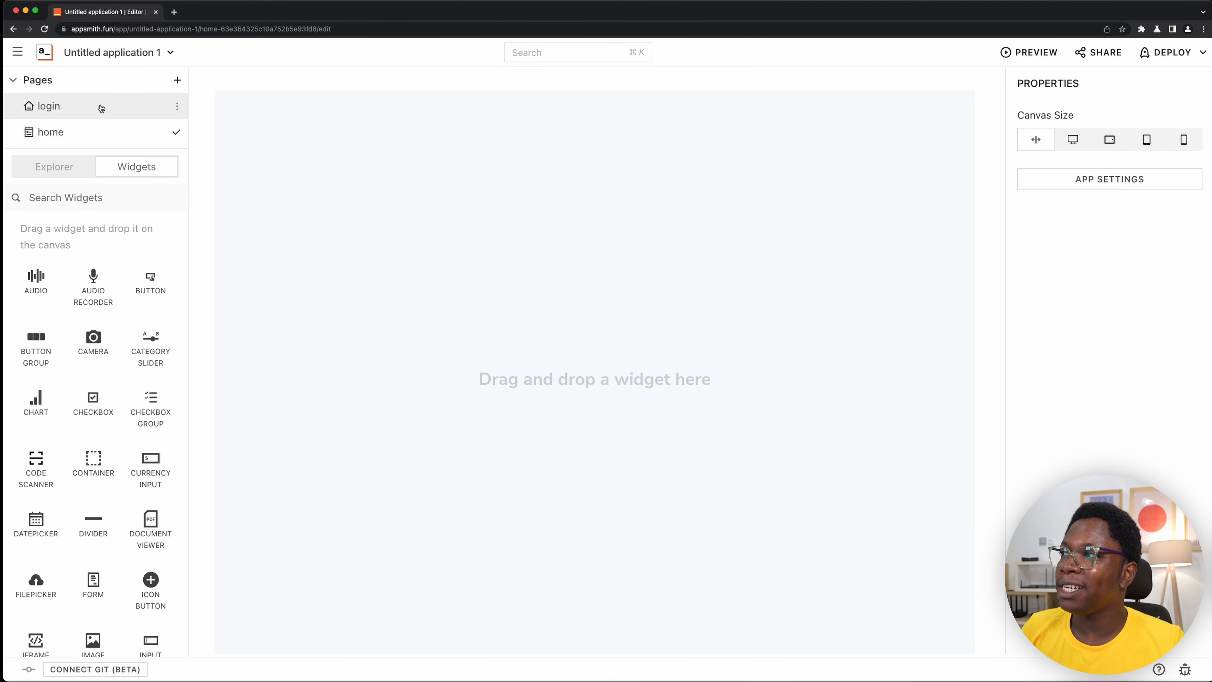
- Open the login page and create a new query on the mypg datasource named finduser
click(81, 112)
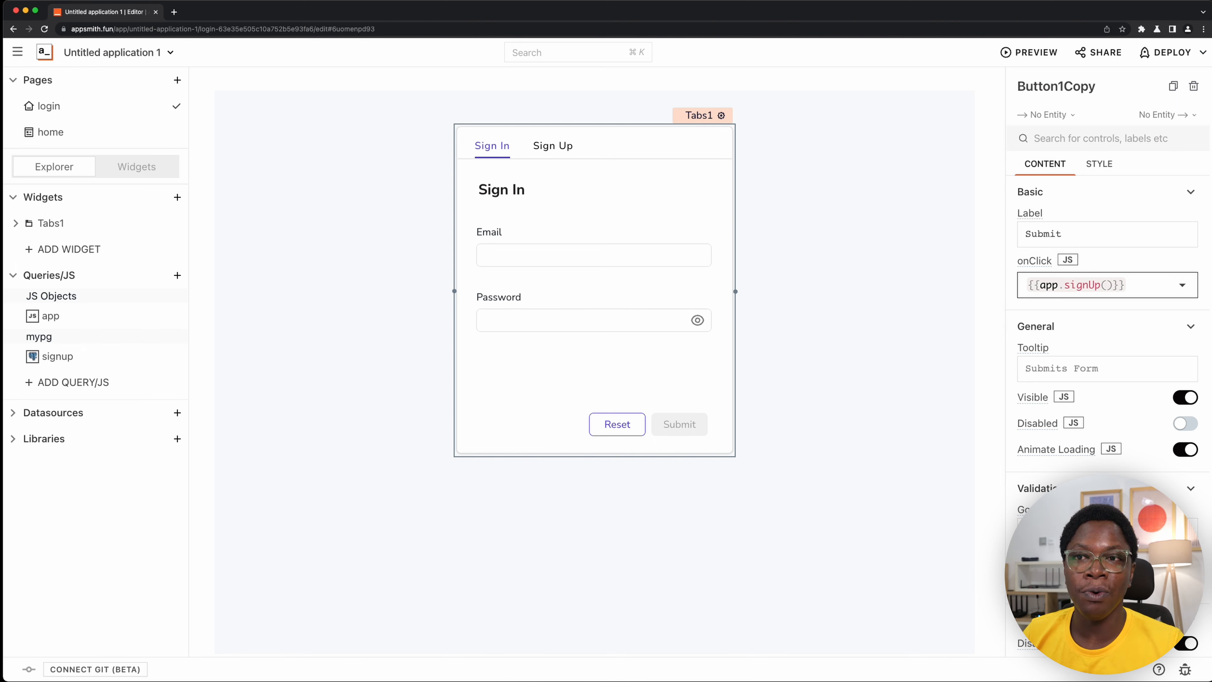
click(346, 263)
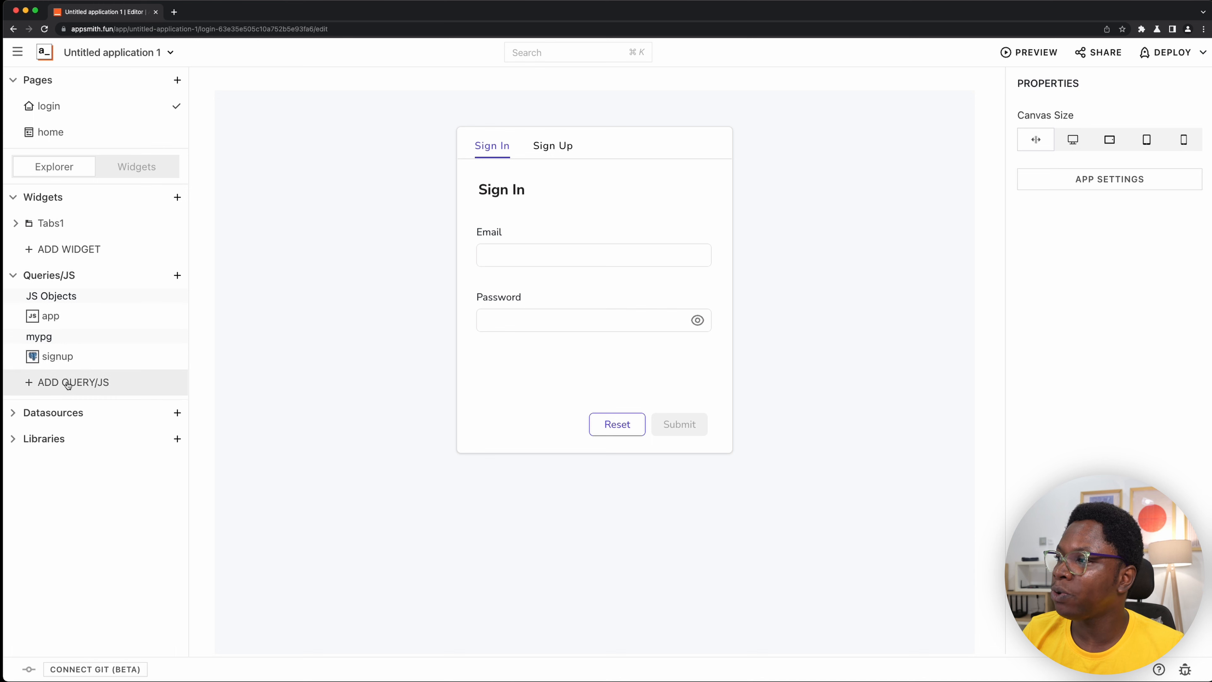
click(18, 413)
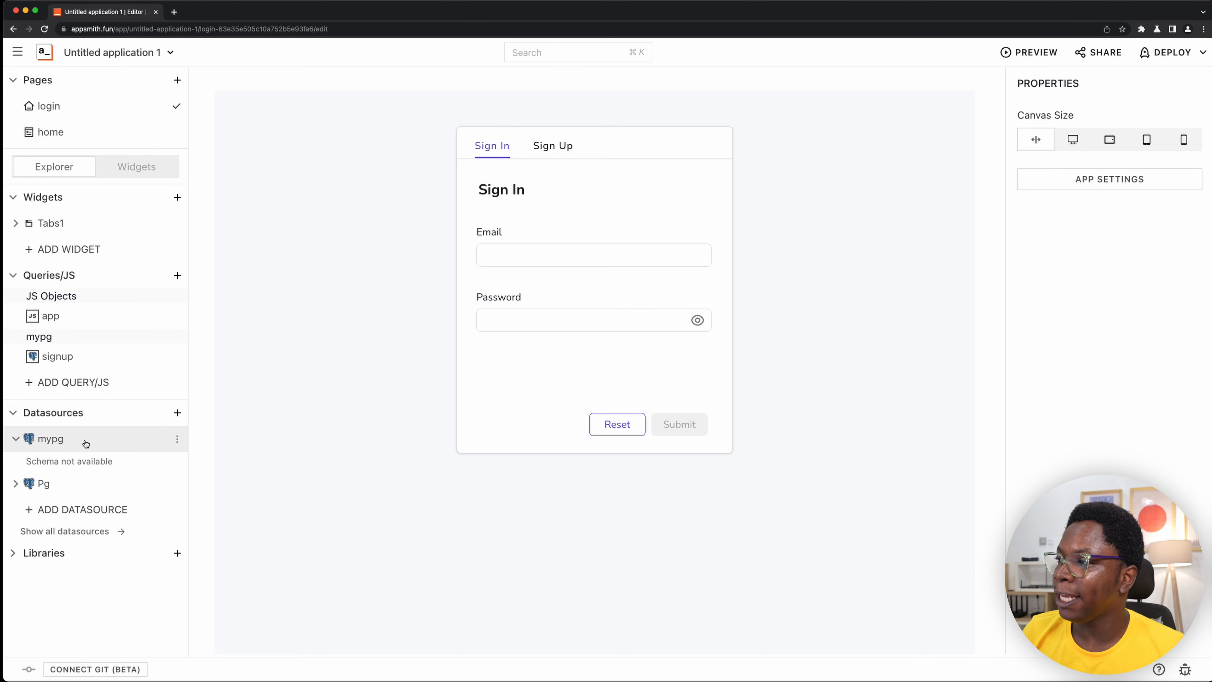
click(86, 443)
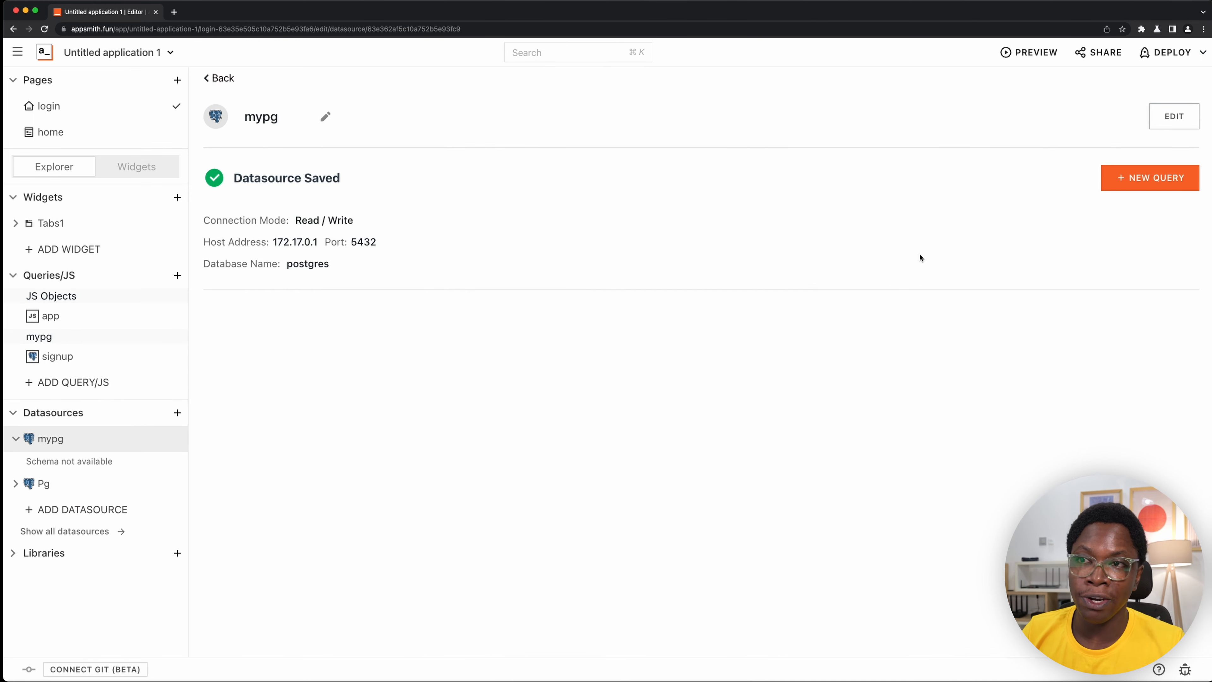
click(1160, 184)
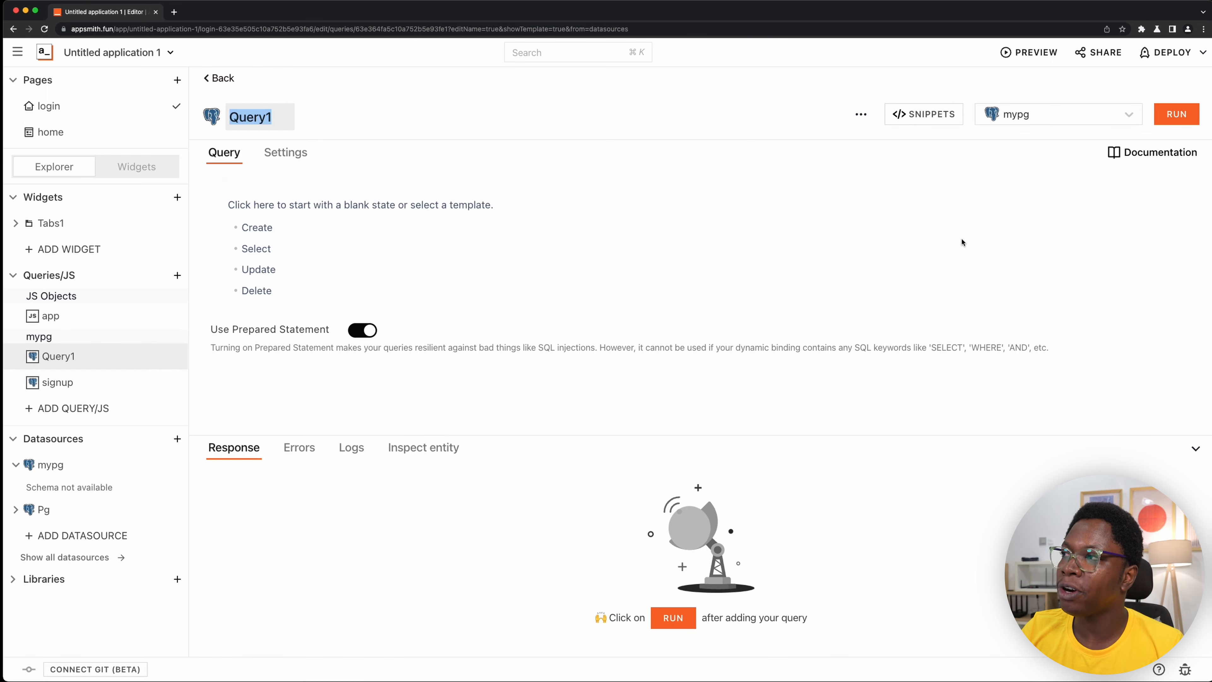
text(finduser)
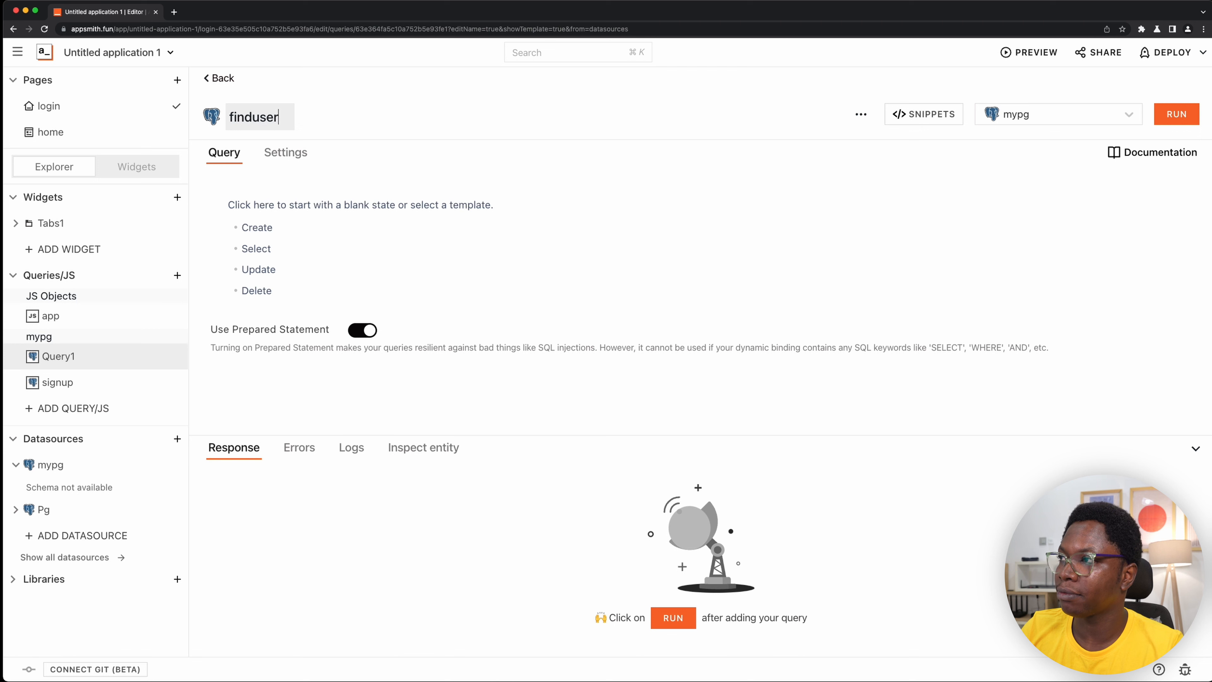
key(Return)
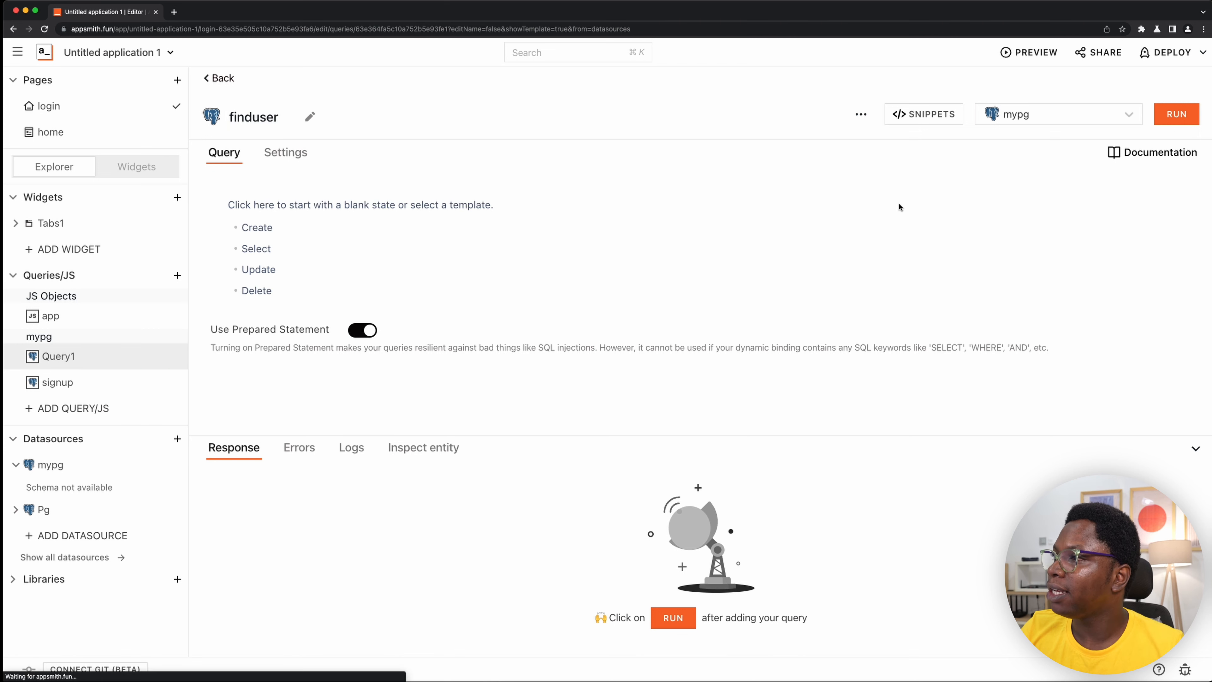
- Start the finduser query from the Select template on the users table and remove its ORDER BY id LIMIT 10 clause
click(288, 252)
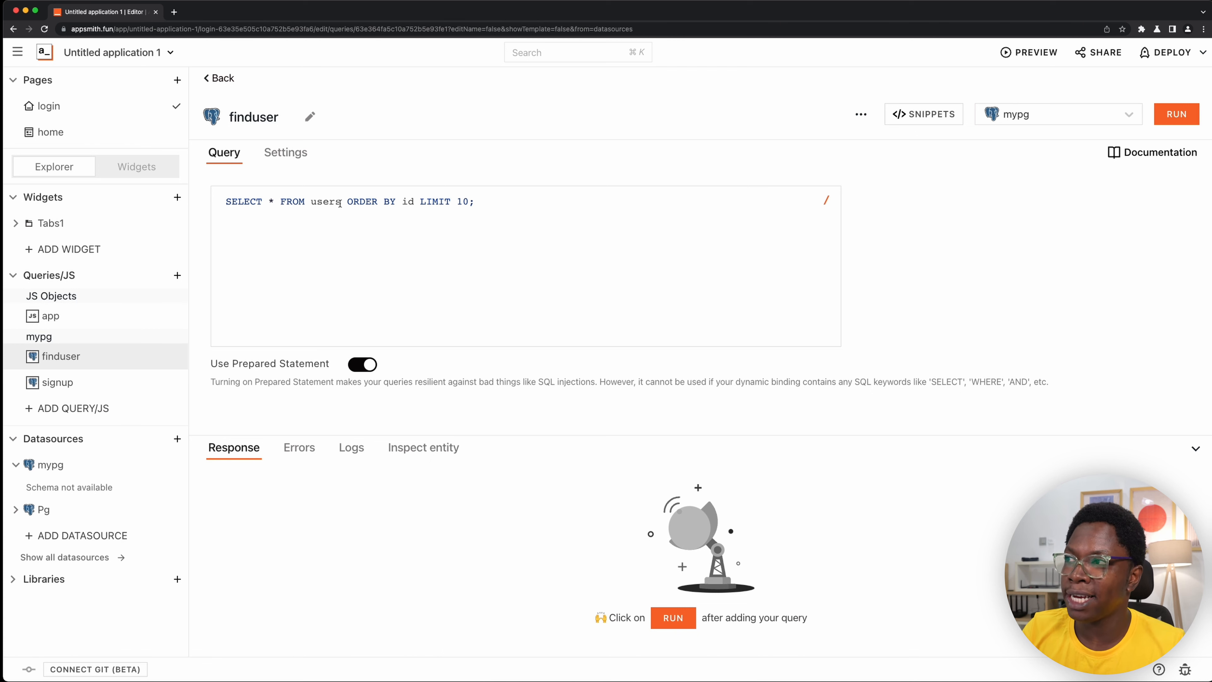
drag(347, 202, 466, 200)
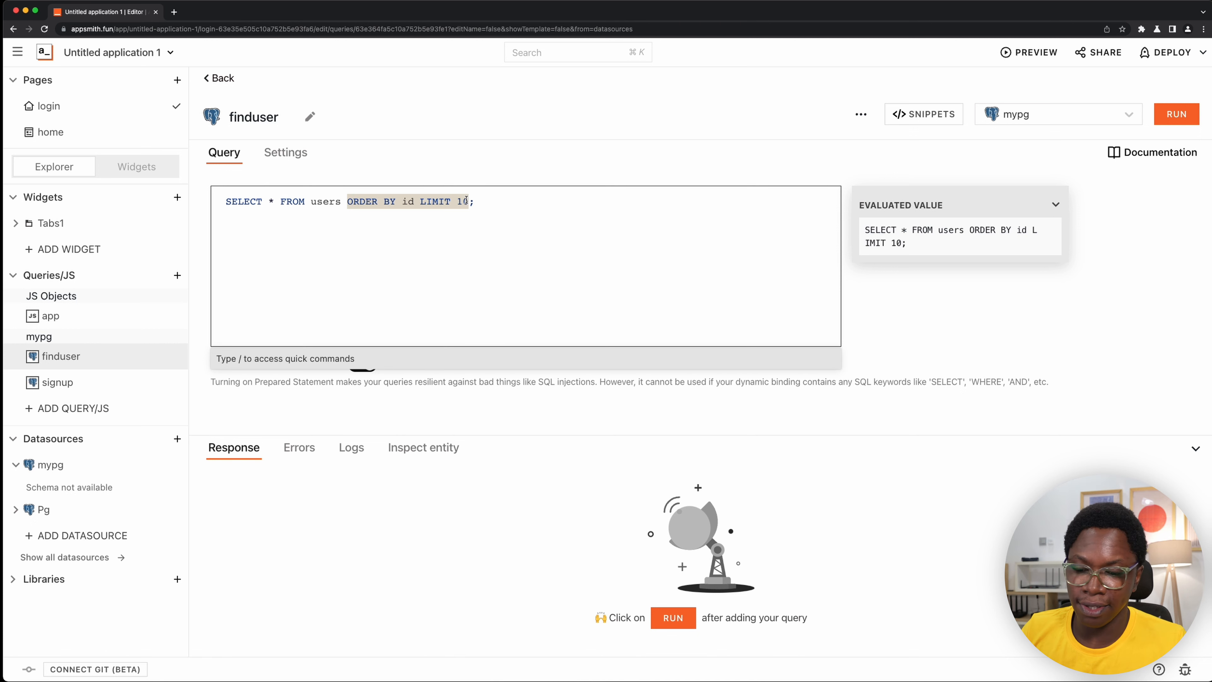
key(BackSpace)
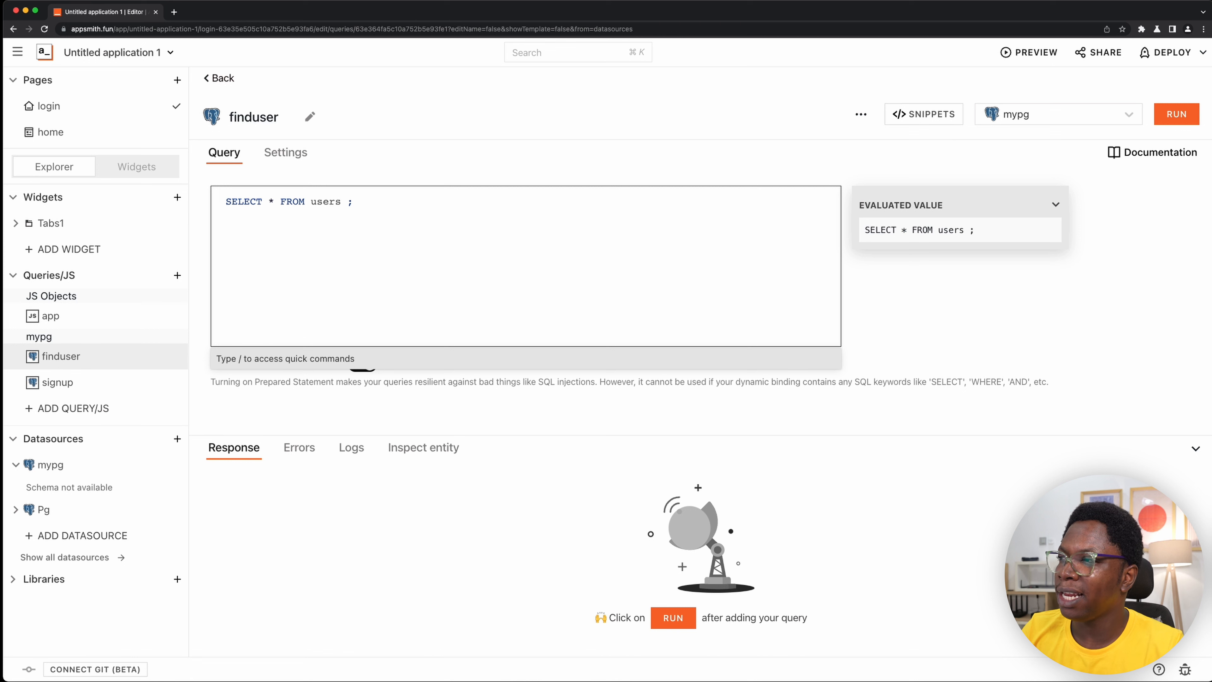
- Filter the finduser query with the condition WHERE email = '{{this.params.email}}'
key(Caps_Lock)
text(WHERE)
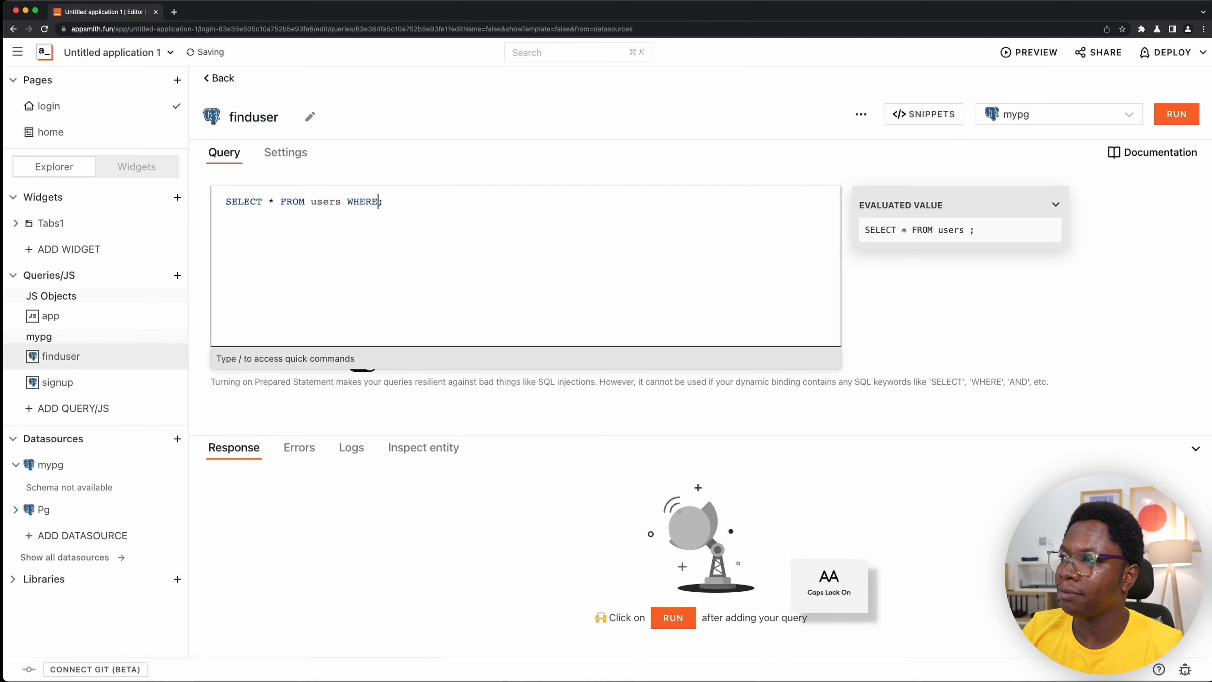
key(Caps_Lock)
text(email = ')
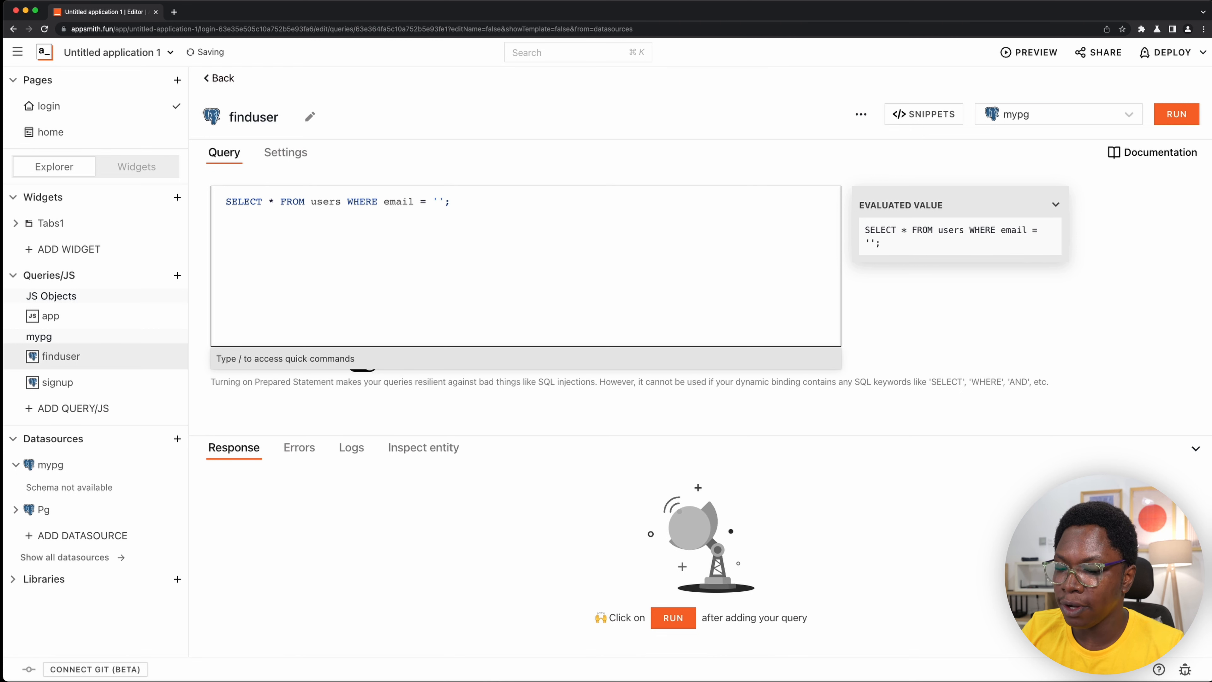
text({{)
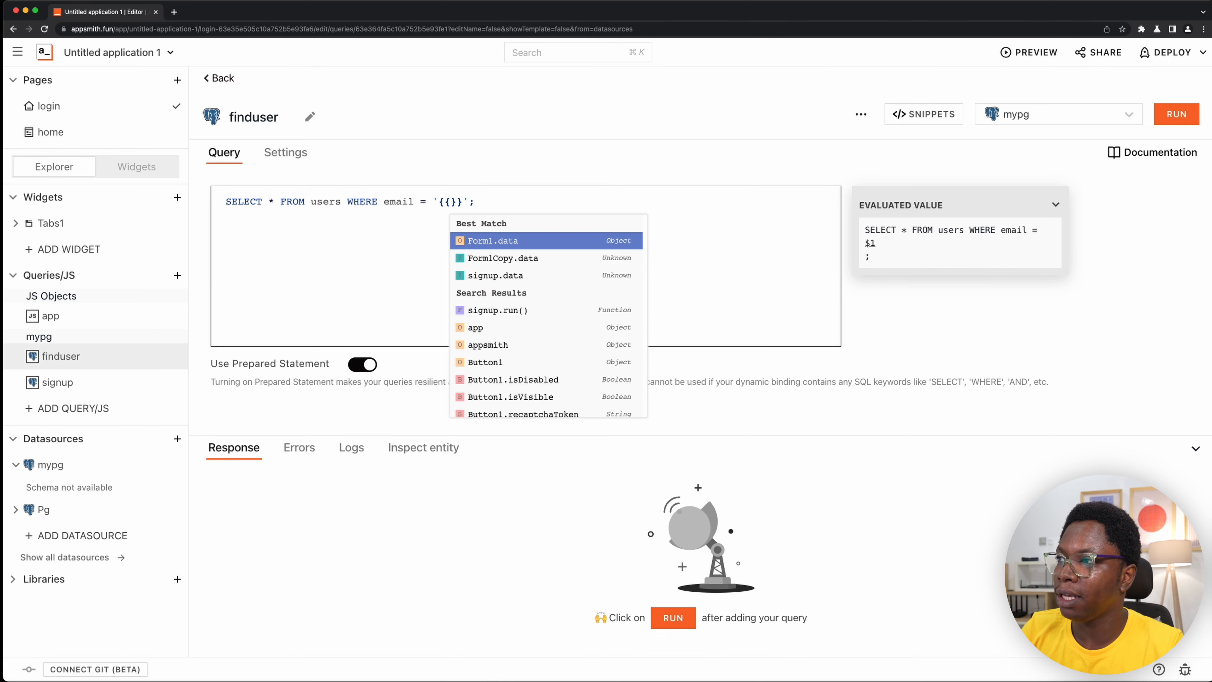
text(this.params.email)
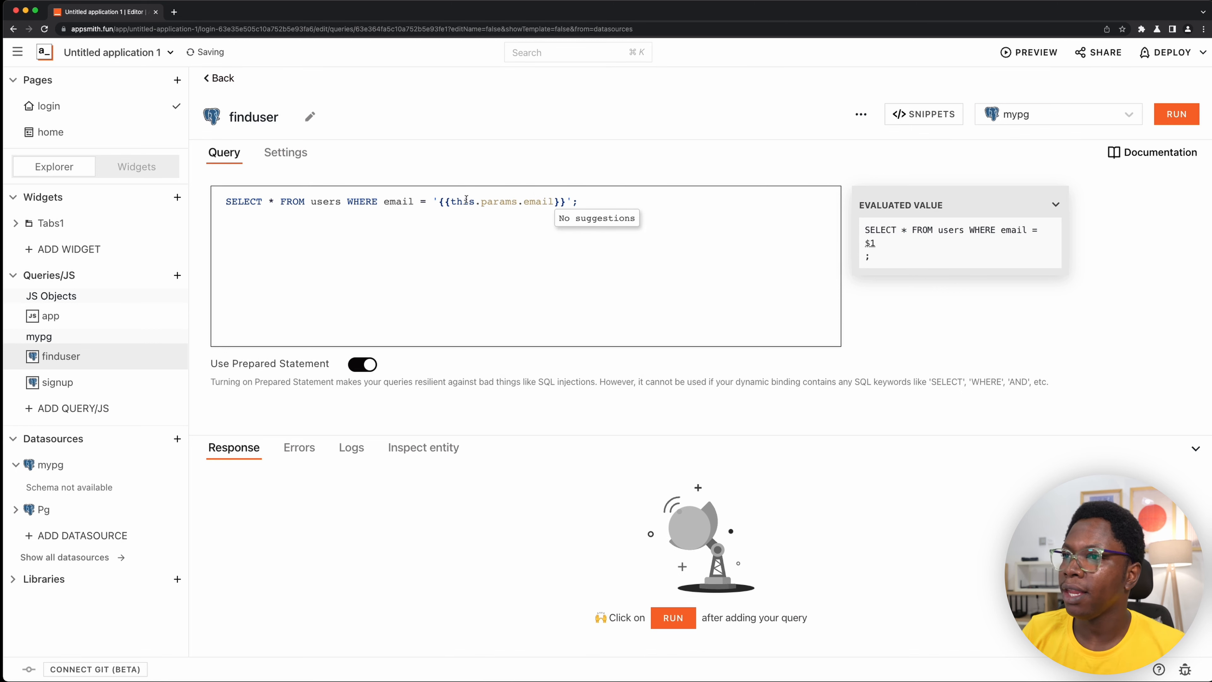
click(365, 305)
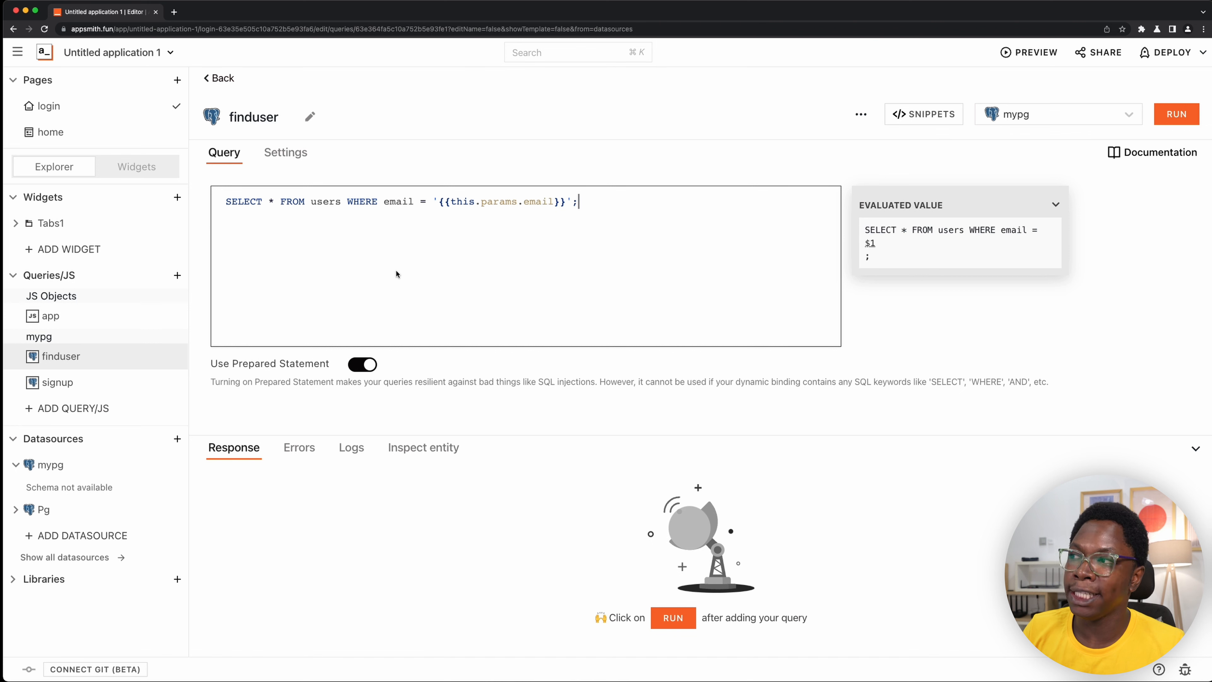
- Turn off the prepared statement option for the finduser query
click(373, 365)
click(374, 365)
drag(348, 202, 381, 200)
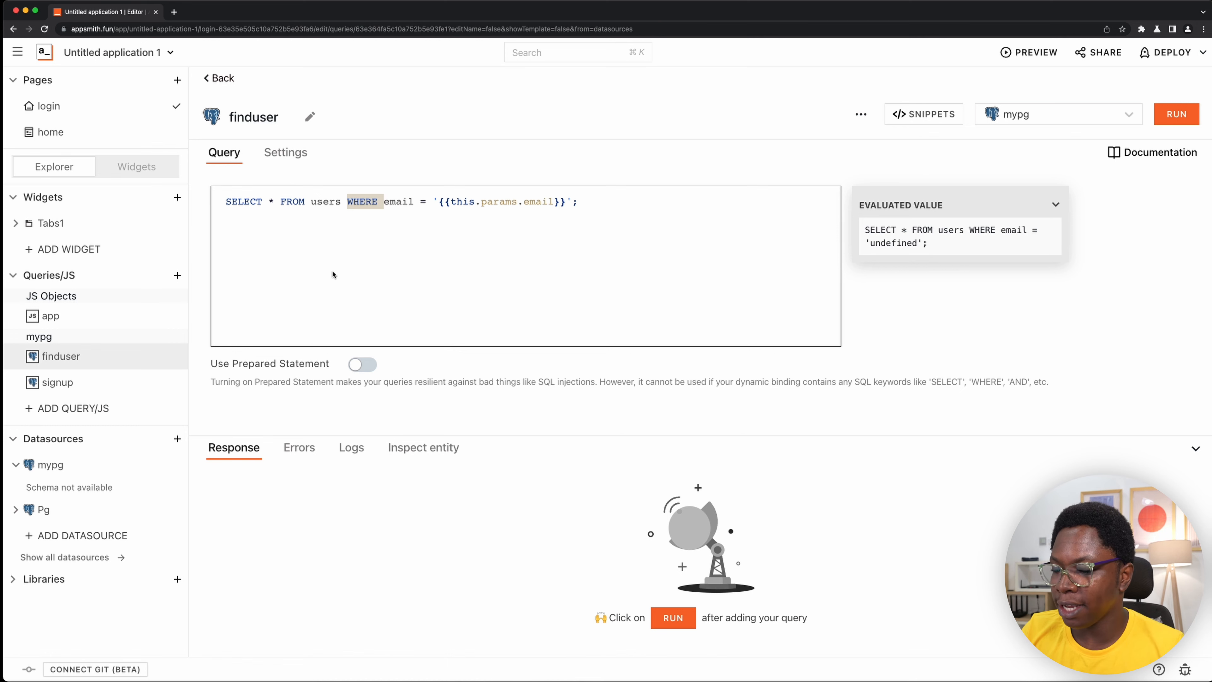
- Open the app JS object on the login page and collapse its signUp function
key(super+k)
text(a)
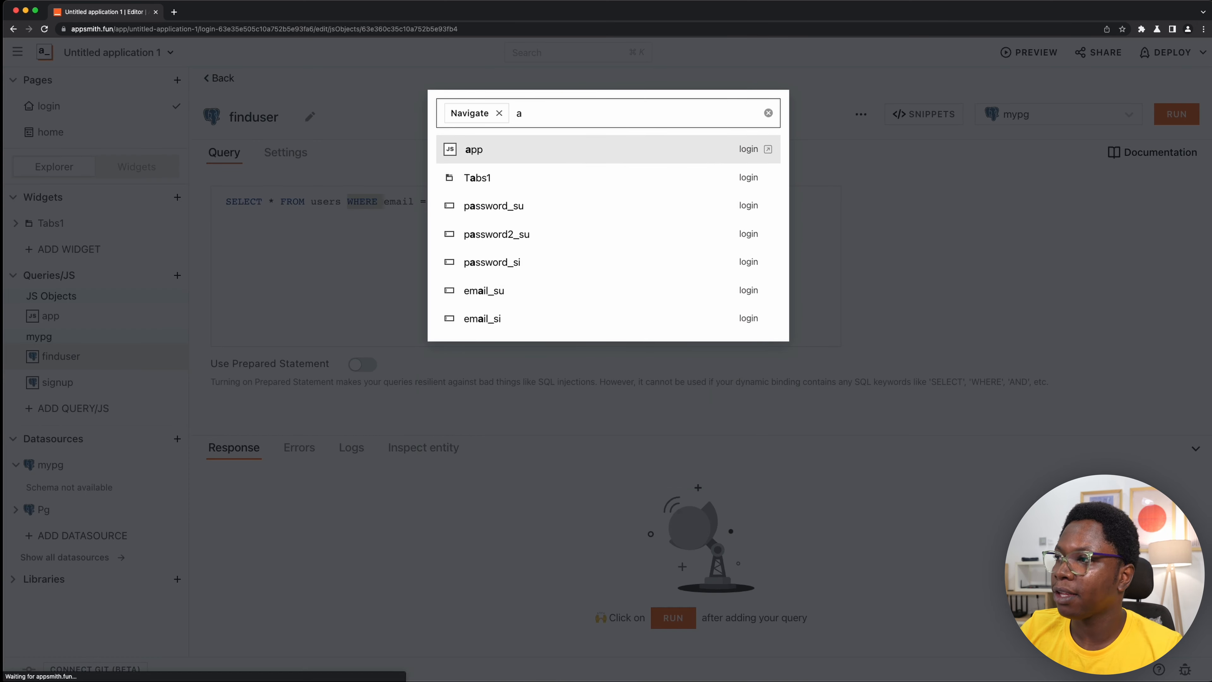
key(Return)
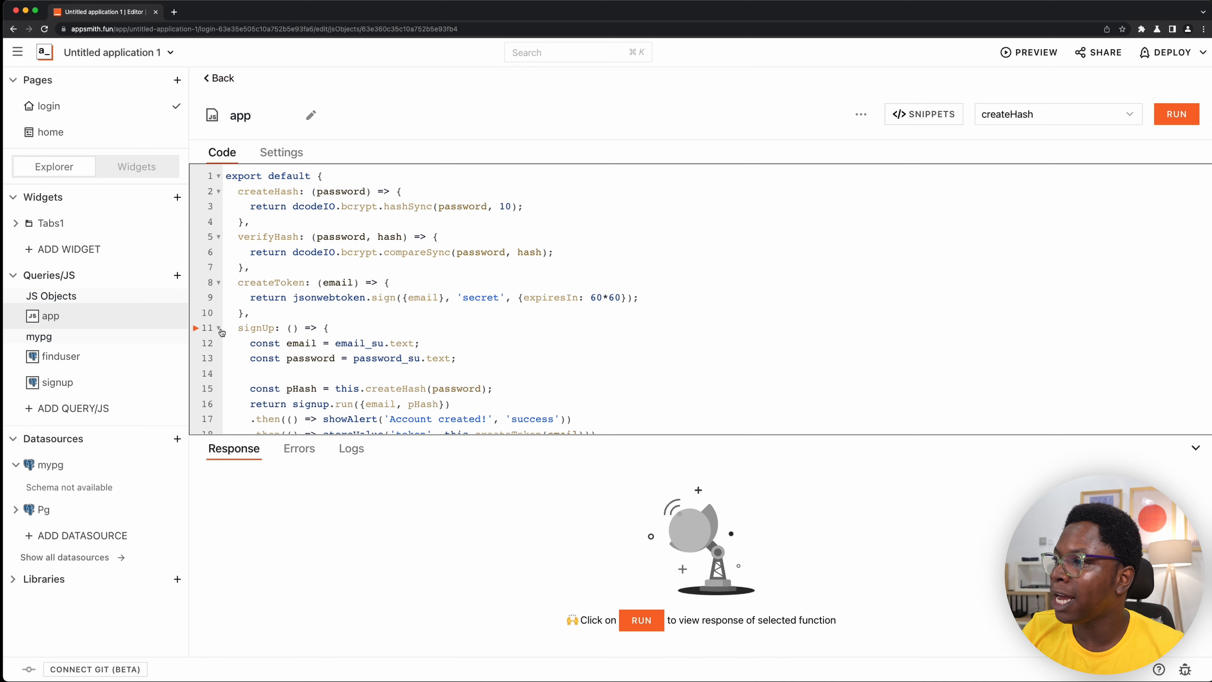
click(218, 328)
- Add an empty arrow function named singIn after signUp in the app object
click(432, 328)
key(Return)
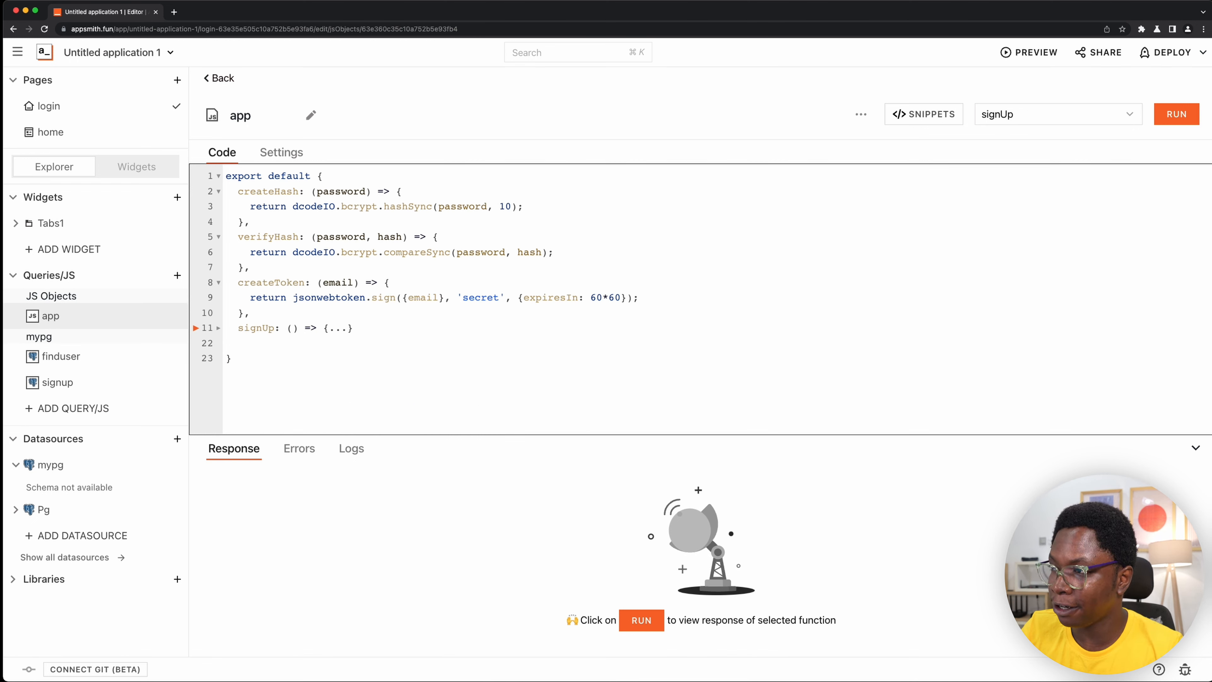
key(BackSpace)
text(,)
key(Return)
text(singIn)
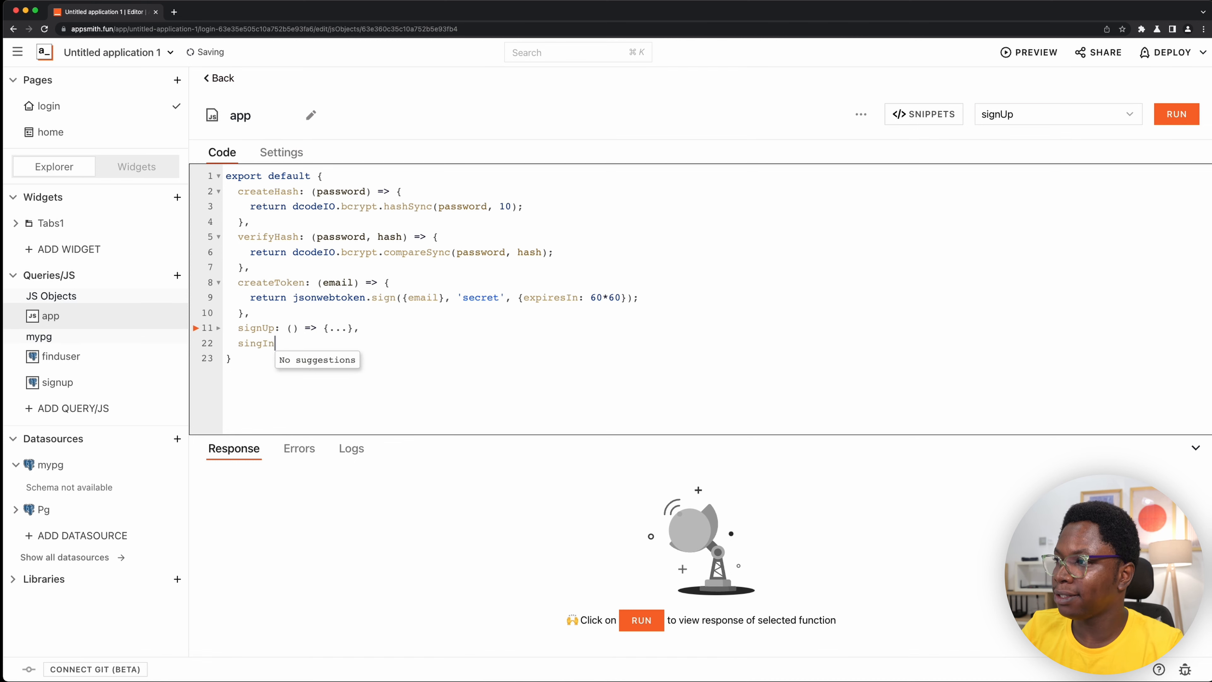
text(: ())
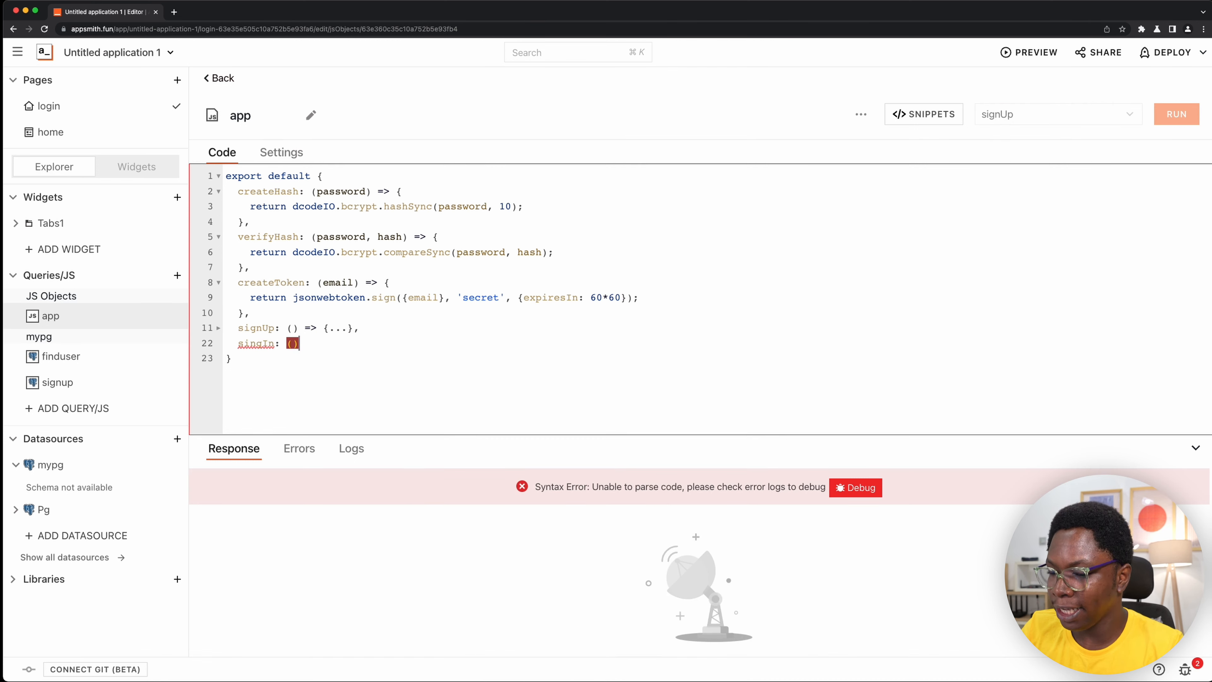
text( => {)
key(Return)
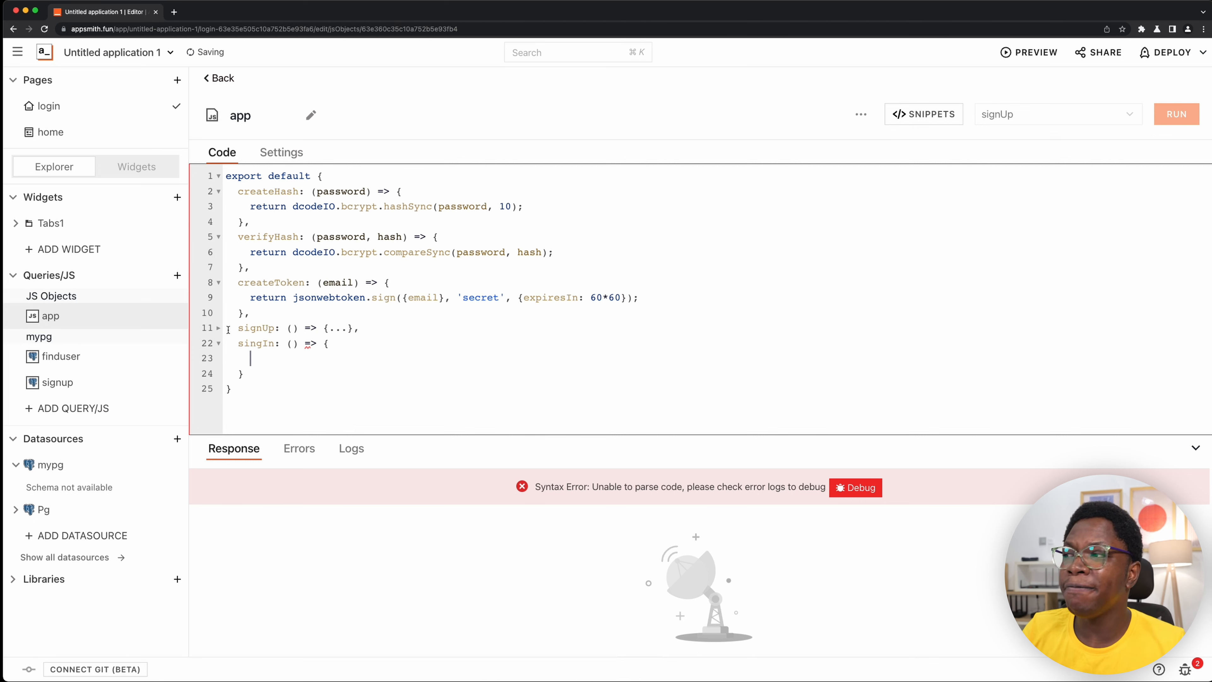
- Copy the email and password constant declarations from signUp into the body of singIn
click(219, 329)
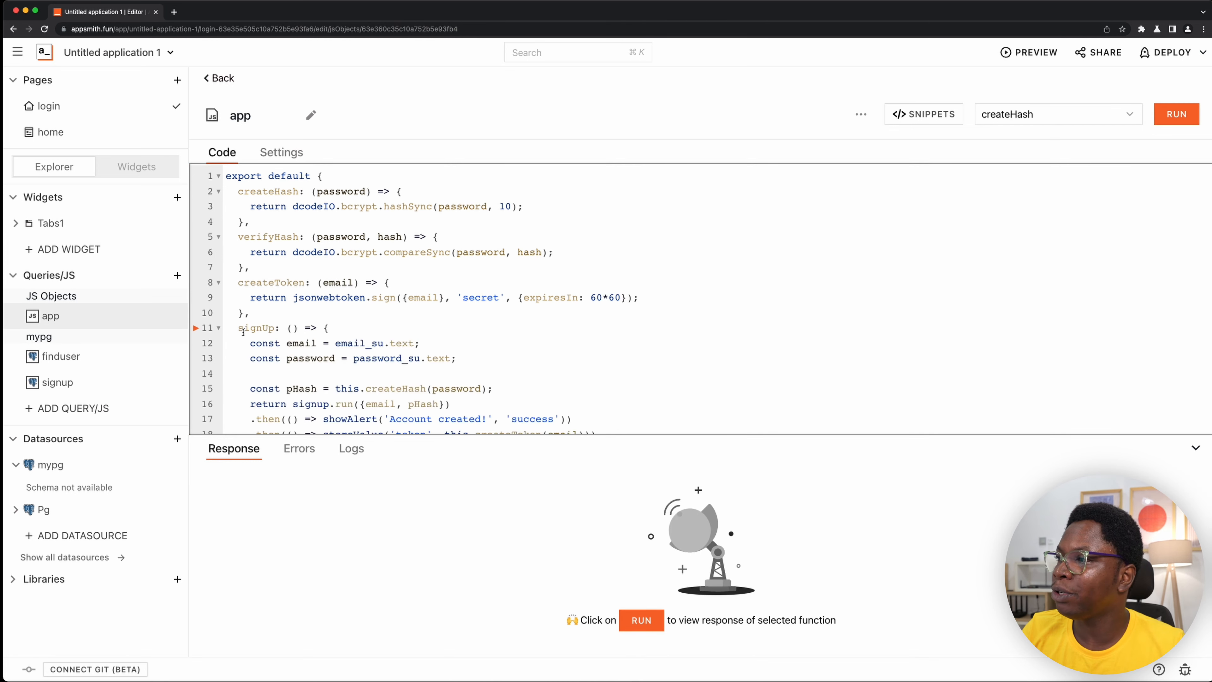
drag(248, 340, 493, 356)
key(super+c)
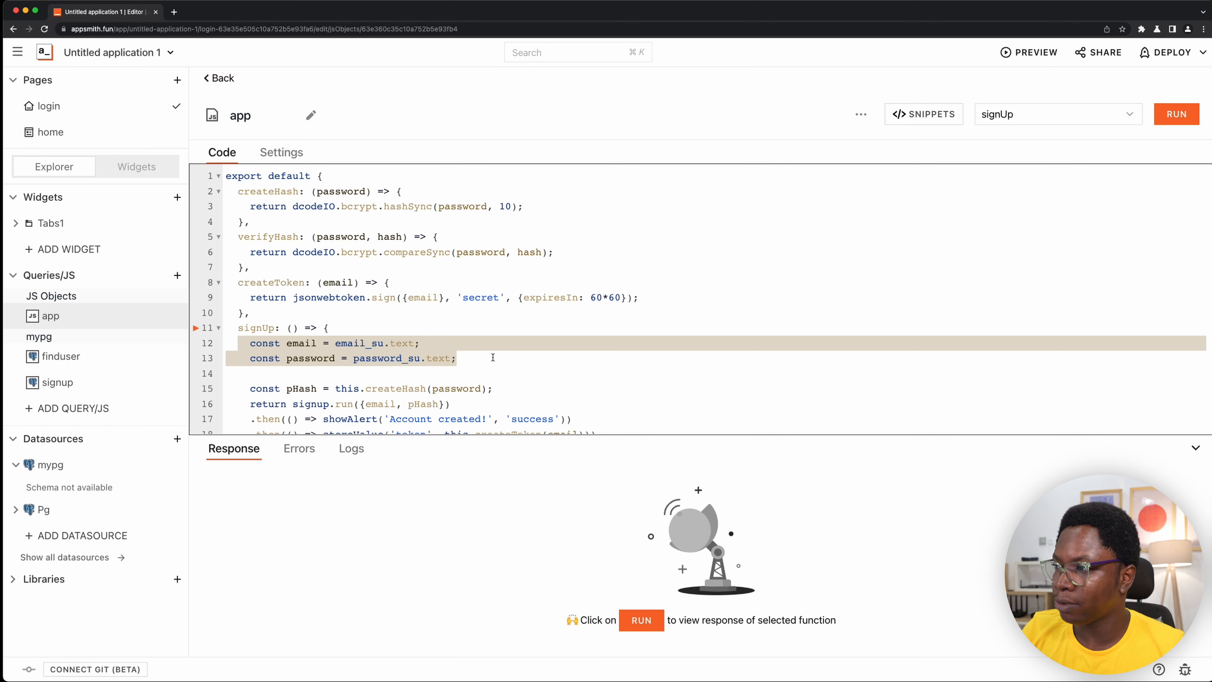
click(219, 328)
click(274, 357)
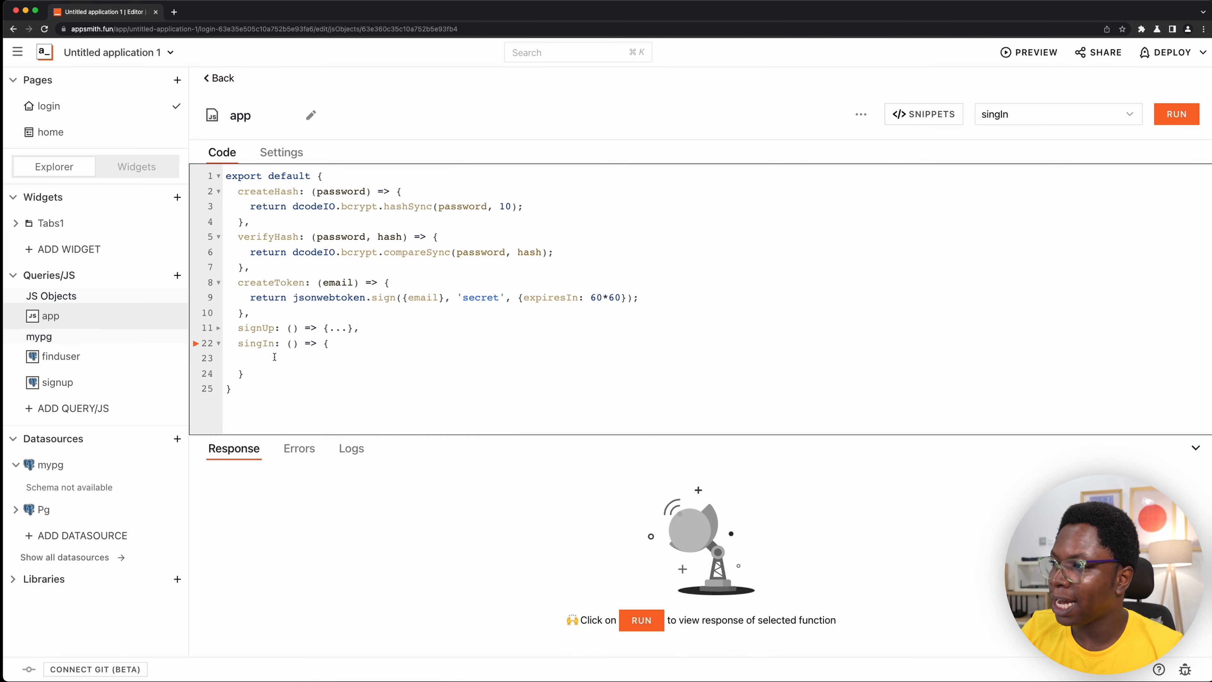
key(super+v)
click(259, 359)
key(BackSpace)
- Change the copied constants in singIn to read email_si.text and password_si.text
click(385, 361)
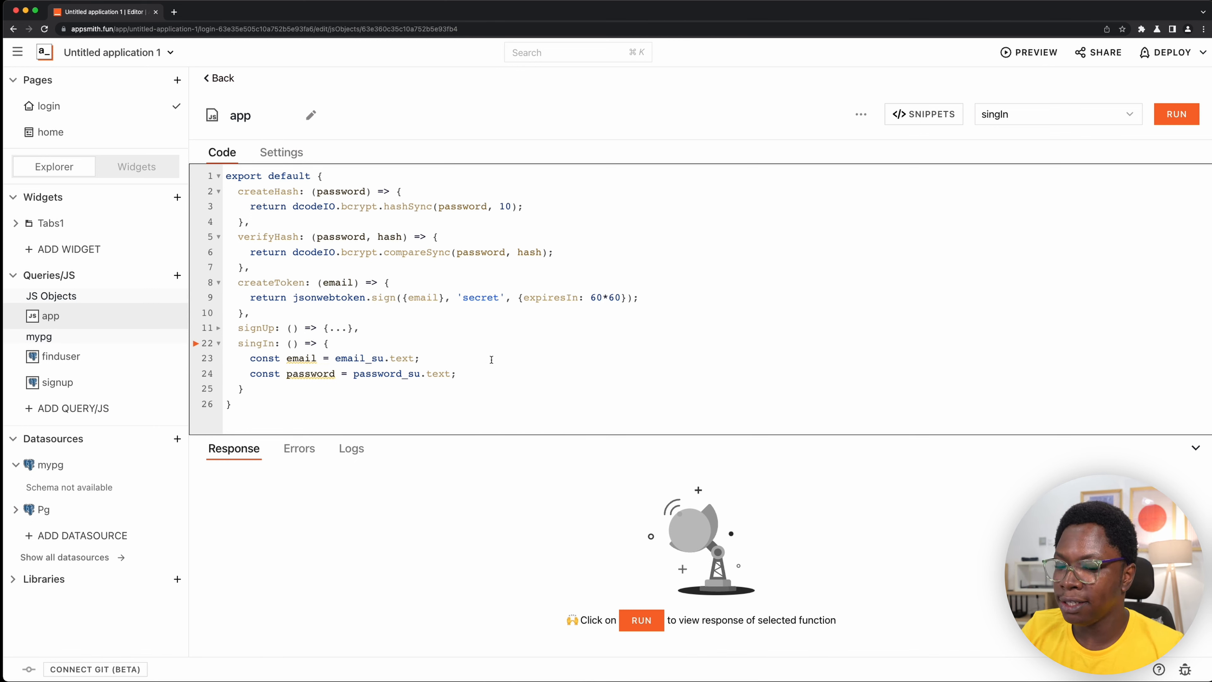
key(BackSpace)
text(i)
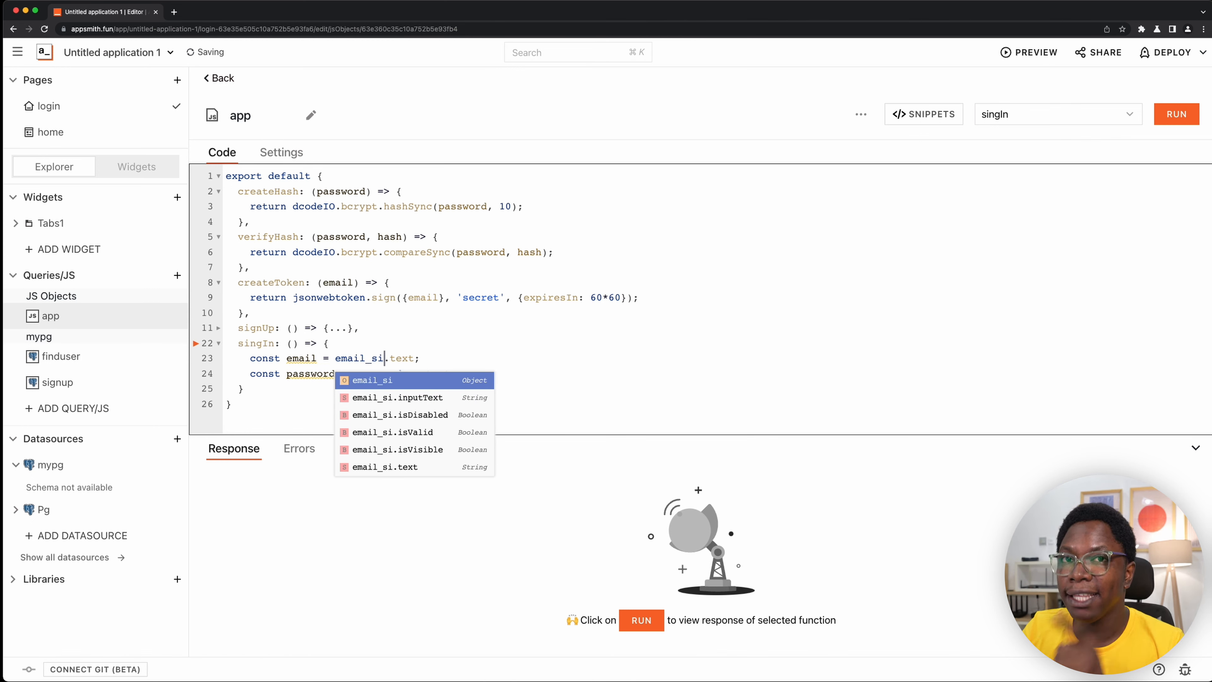
click(622, 346)
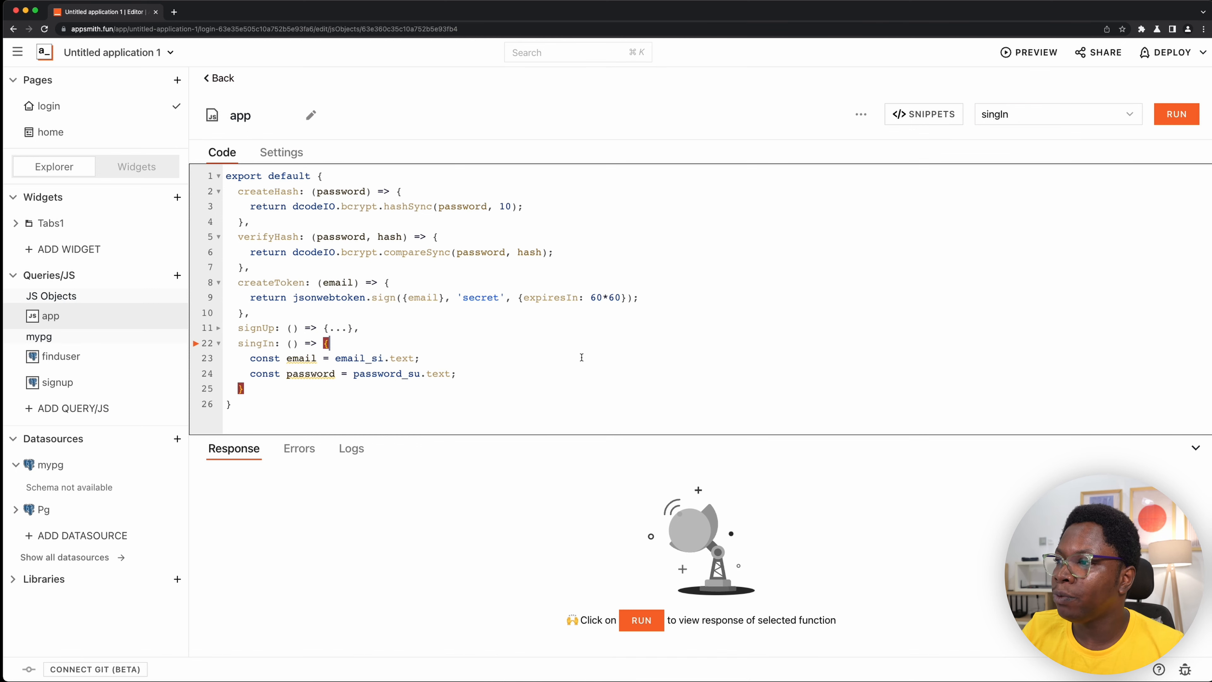
click(418, 375)
key(BackSpace)
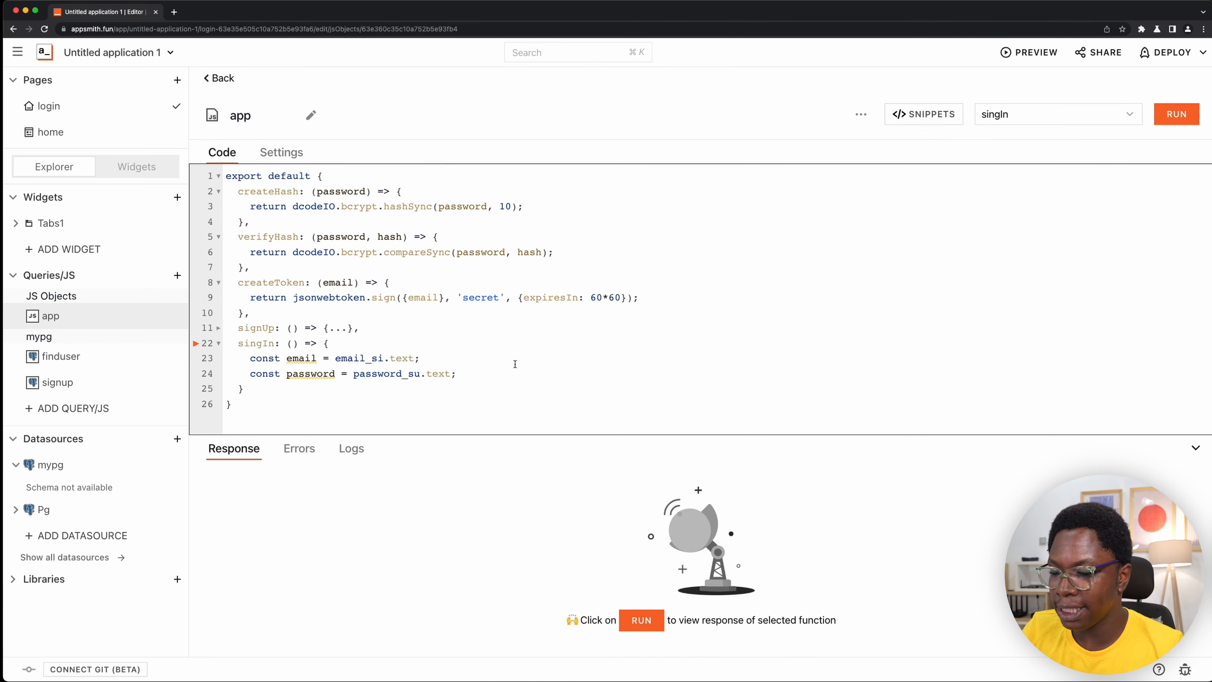
text(i)
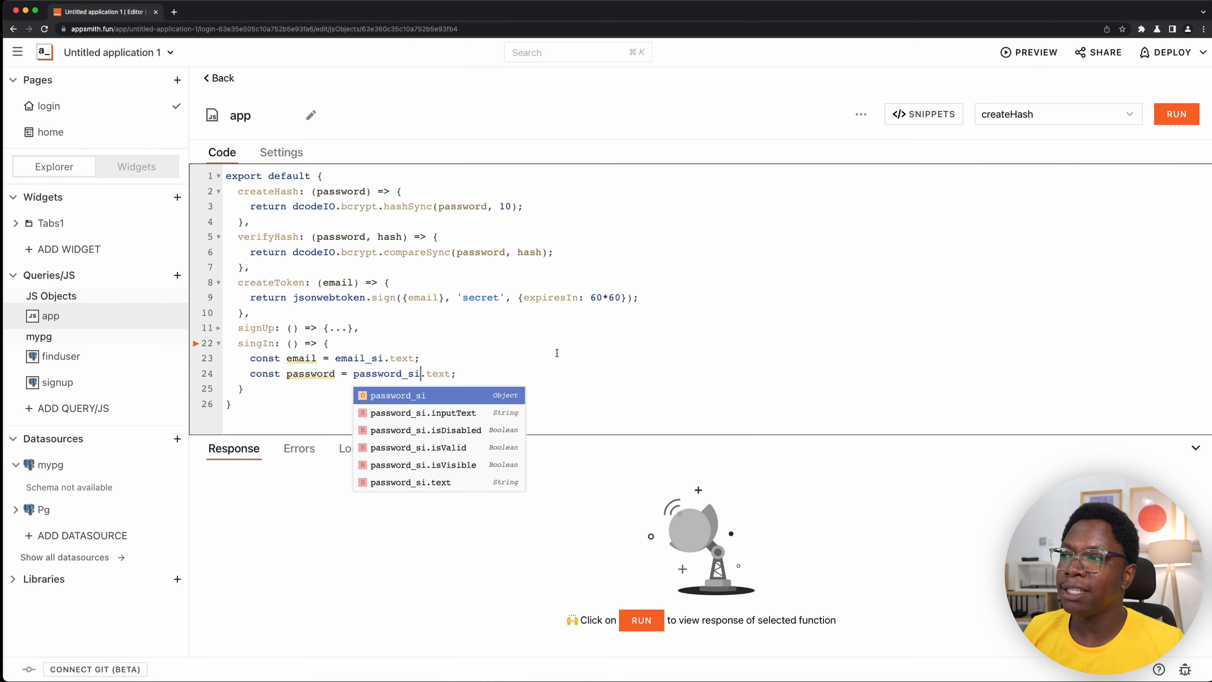
- Add return finduser.run({email}); to singIn, separated by a blank line from the email and password constants
click(516, 365)
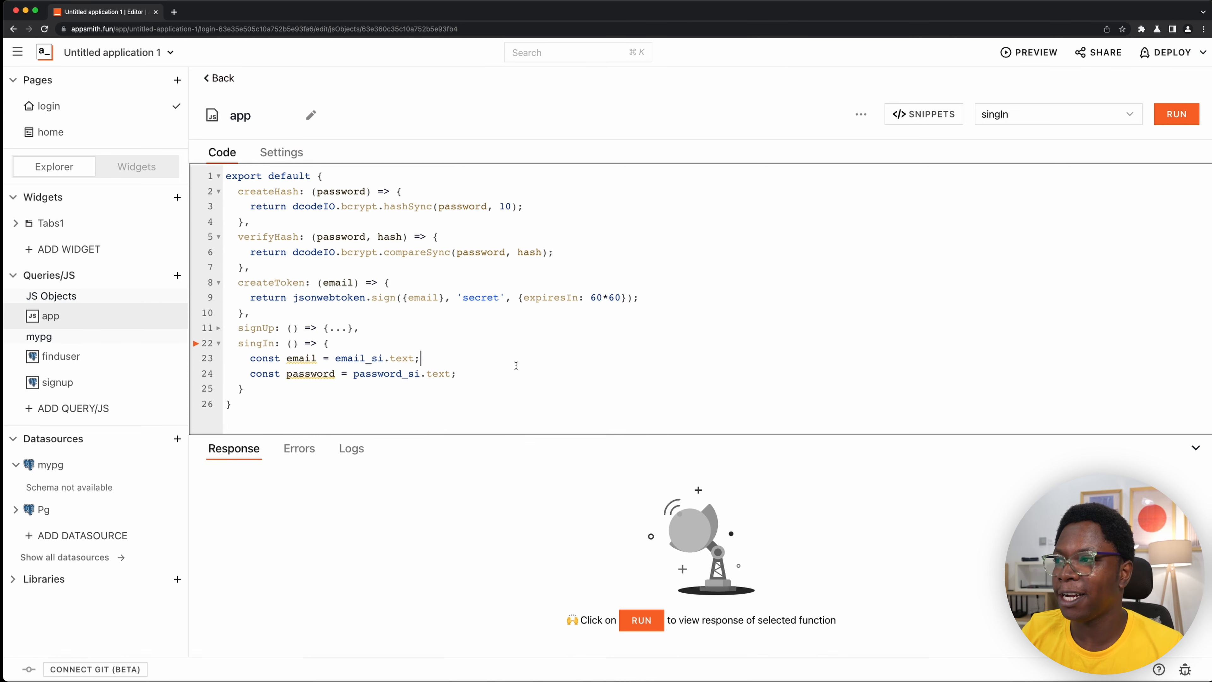
key(Return)
key(Return)
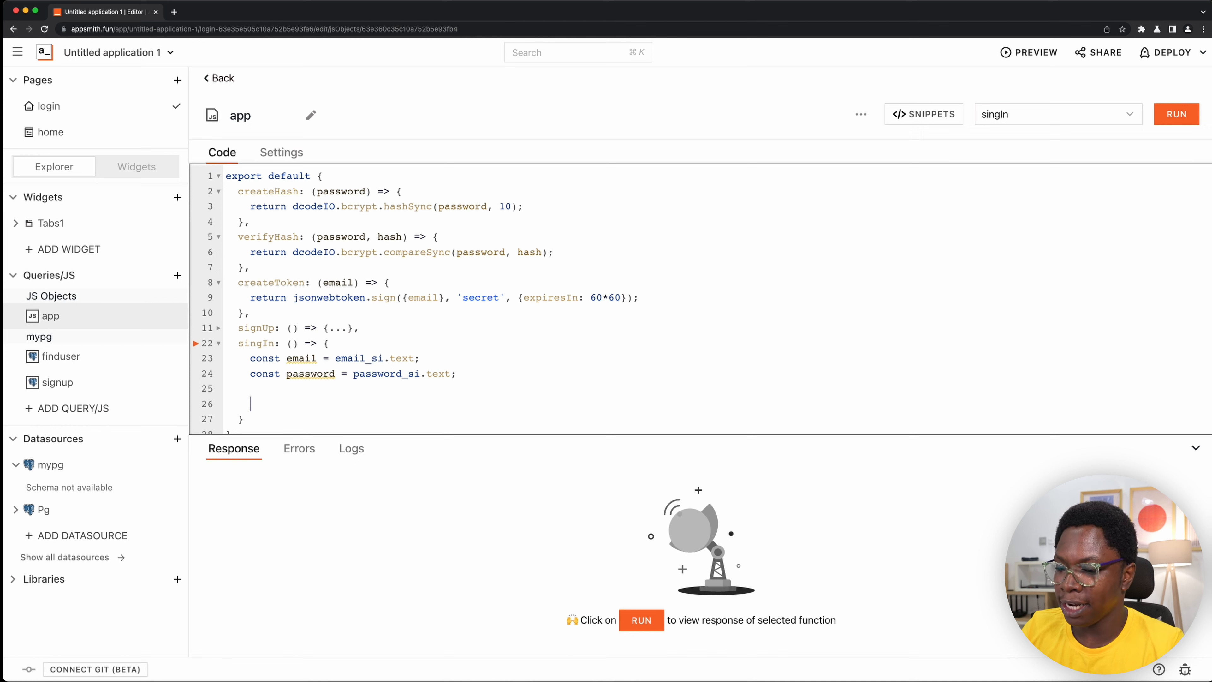
text(return )
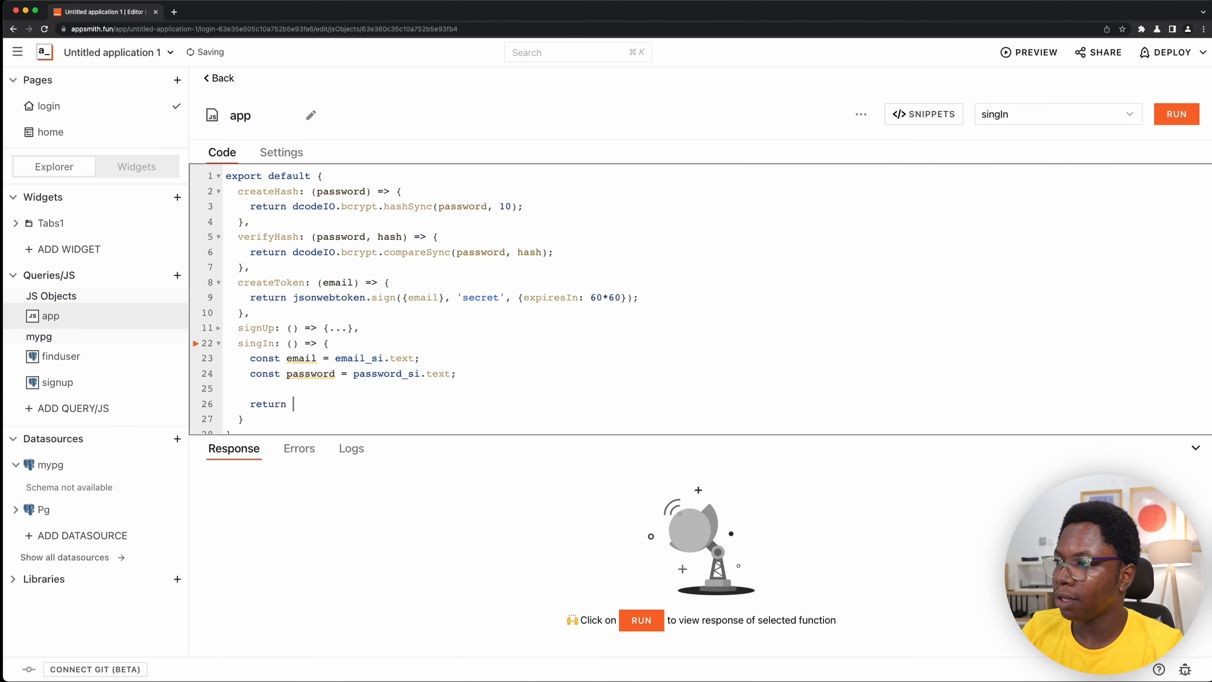
text(fin)
key(Down)
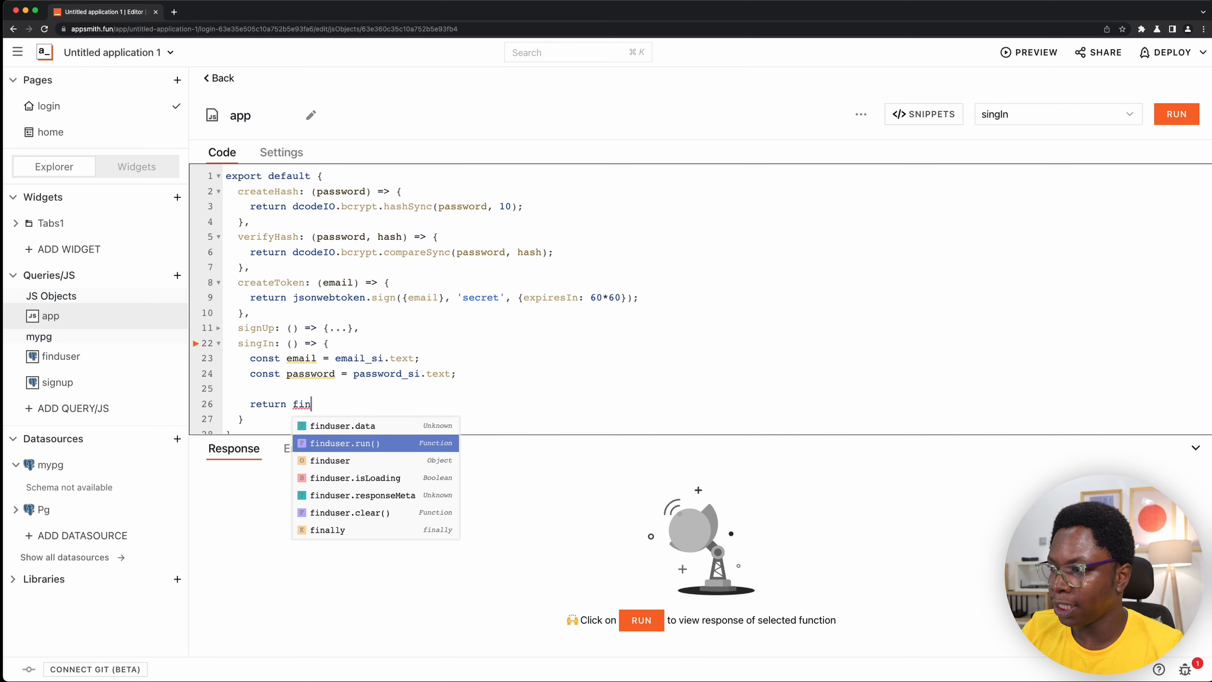
key(Return)
text({)
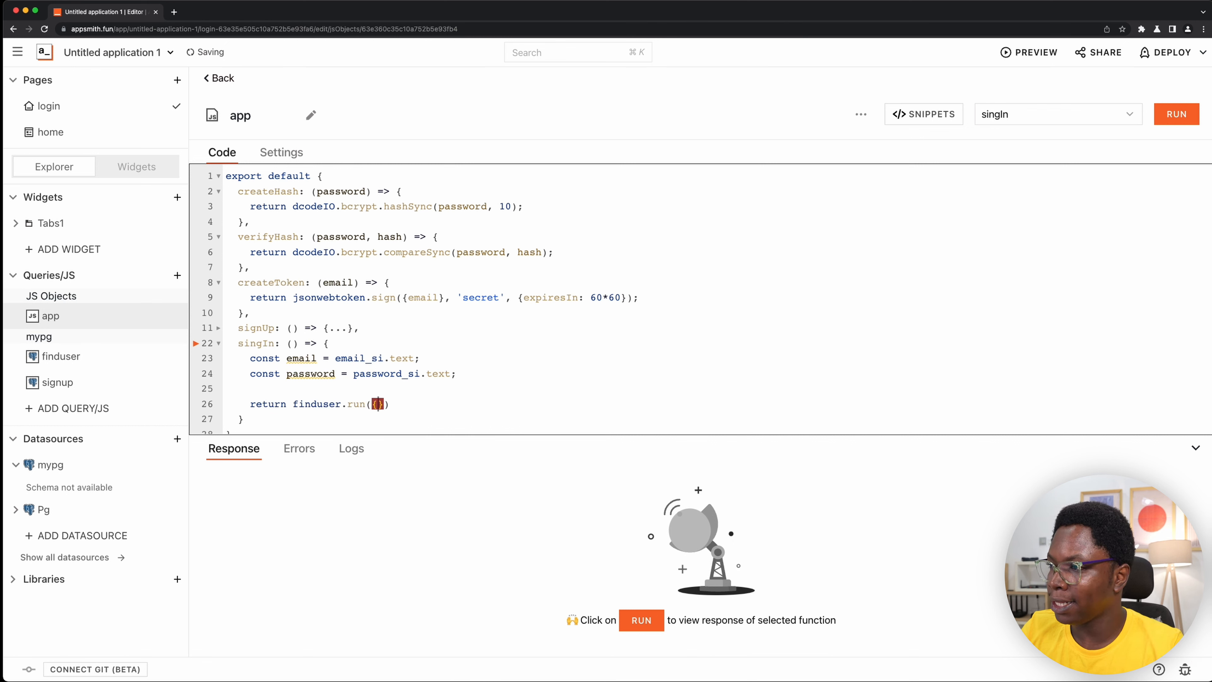
text(email)
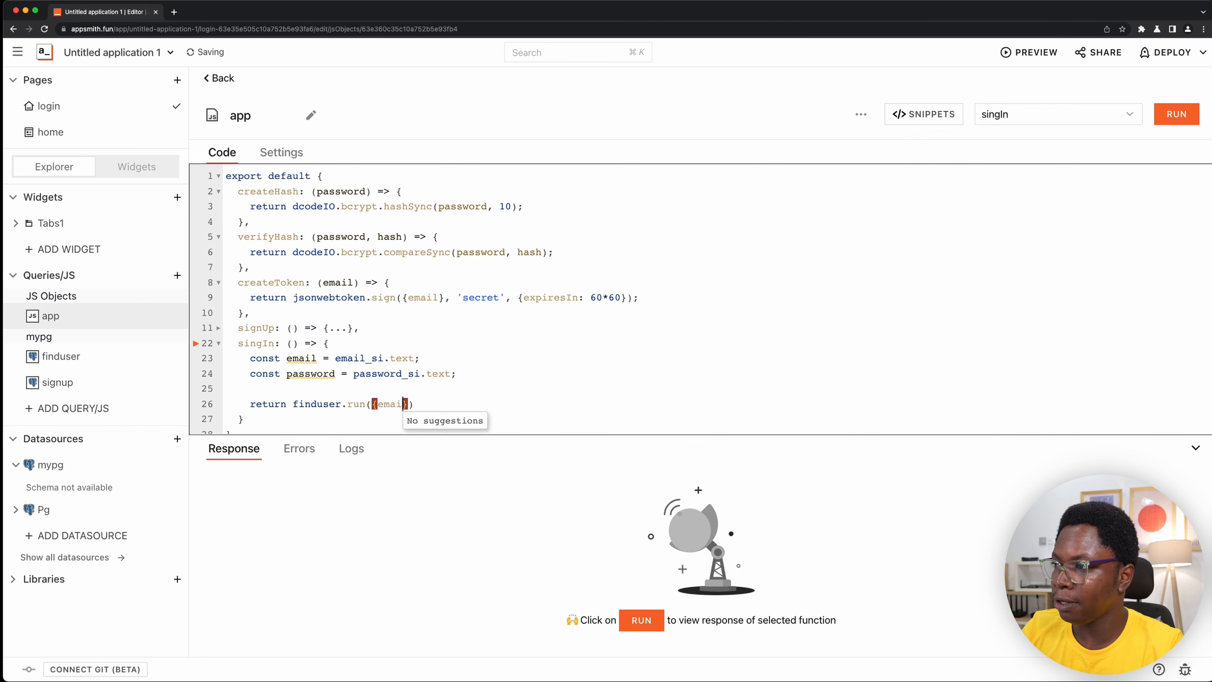
text(});)
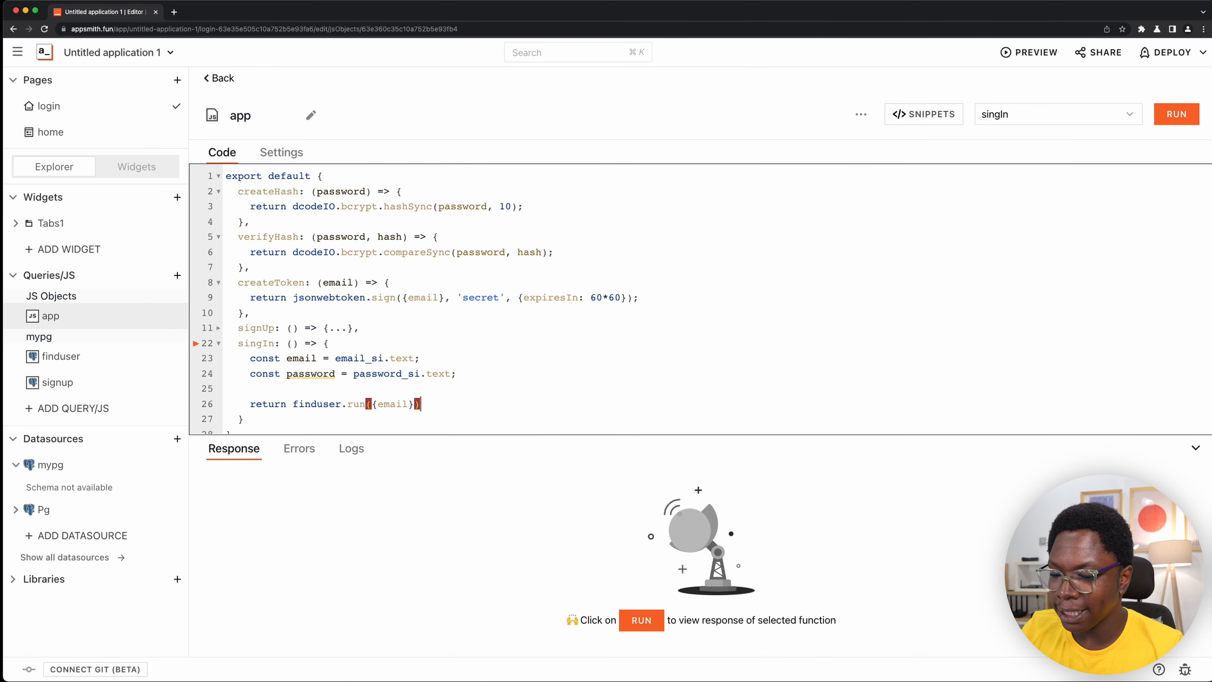
- Fill in the Sign In form on the login page canvas with the test account's email and password
click(128, 168)
click(515, 249)
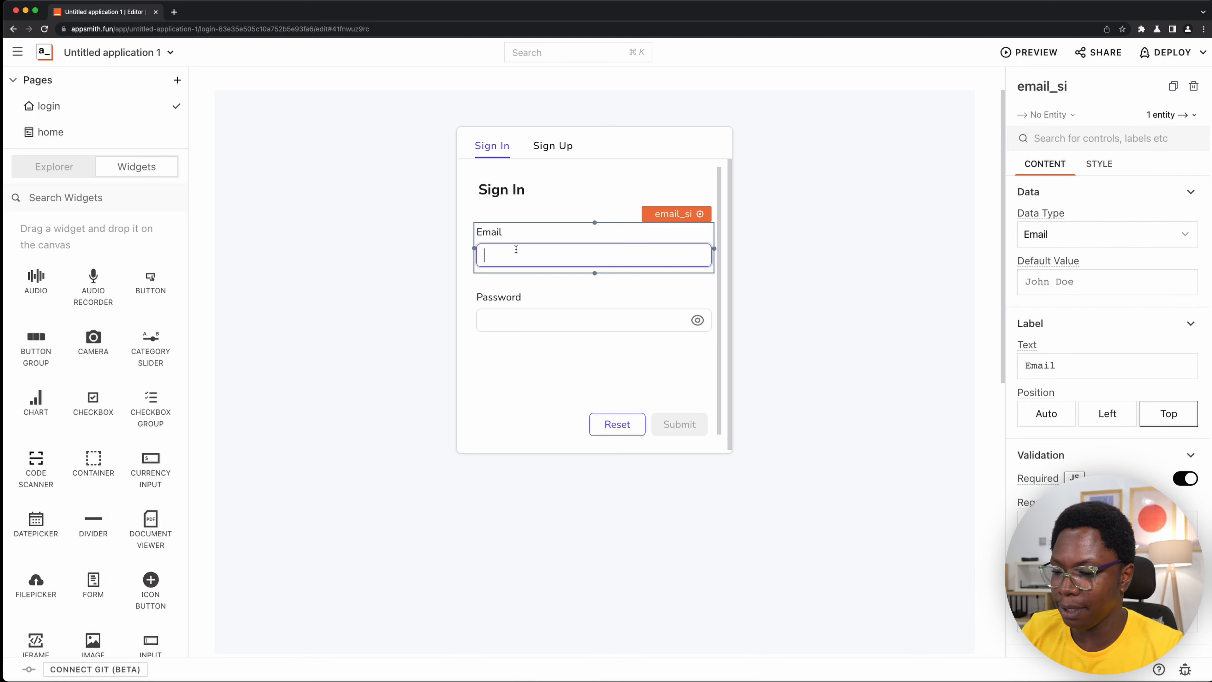
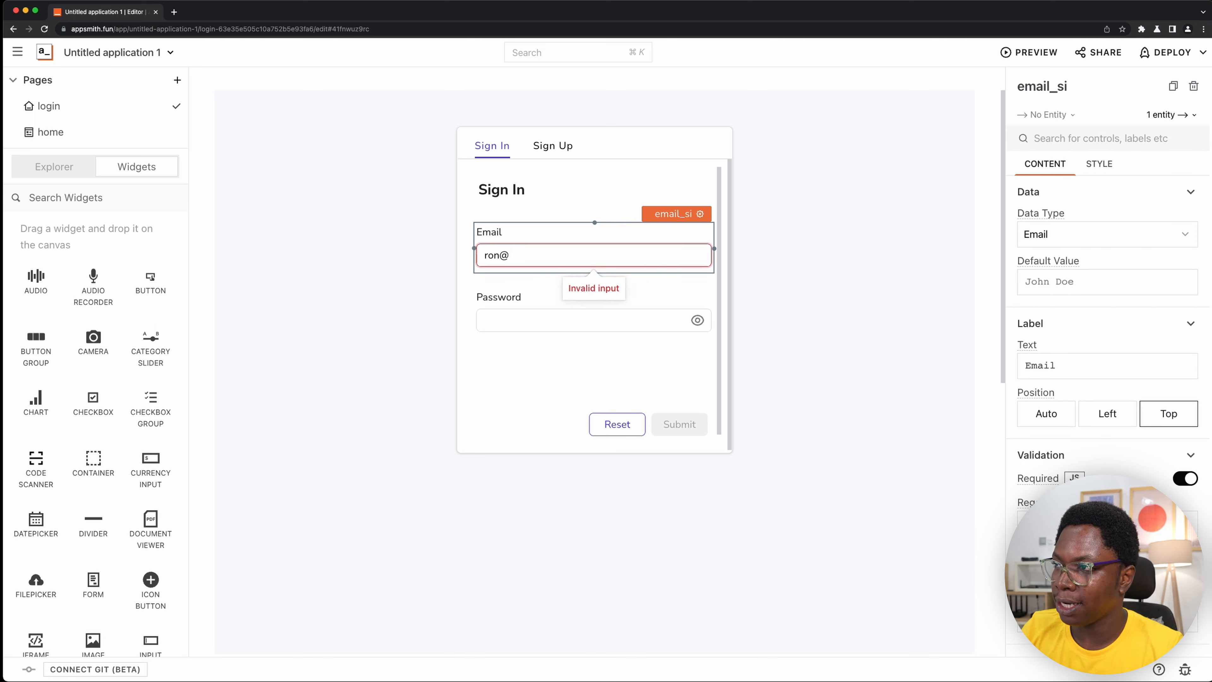
key(Tab)
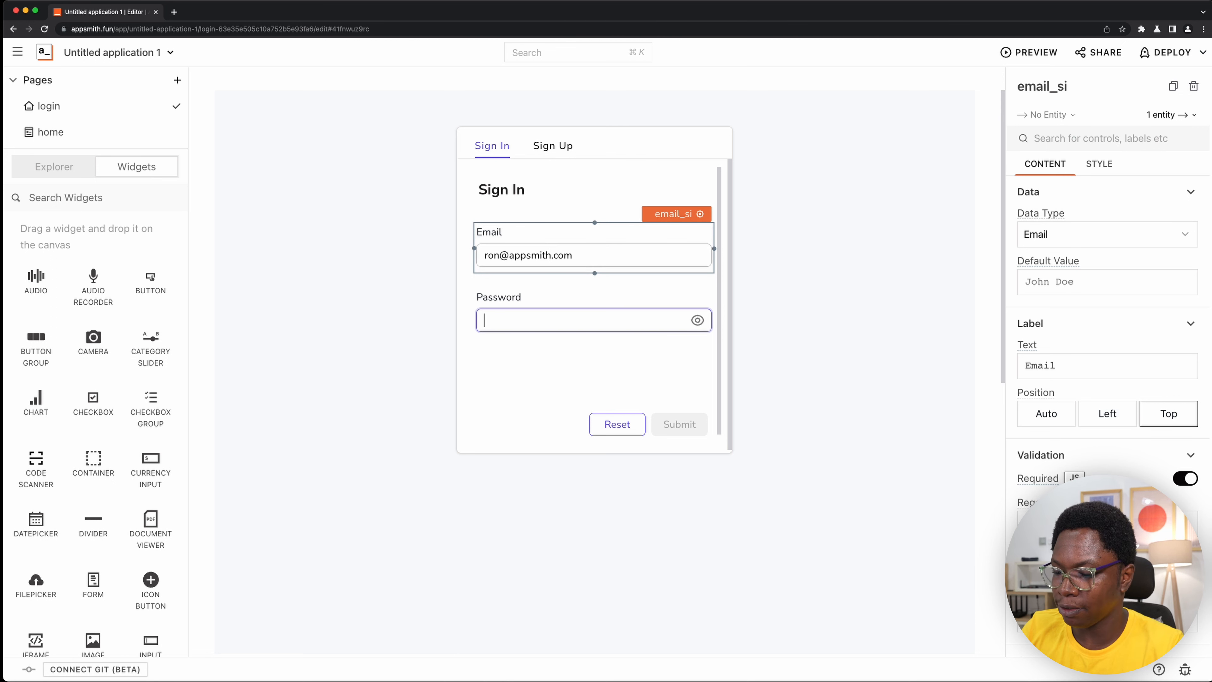
text(••••••)
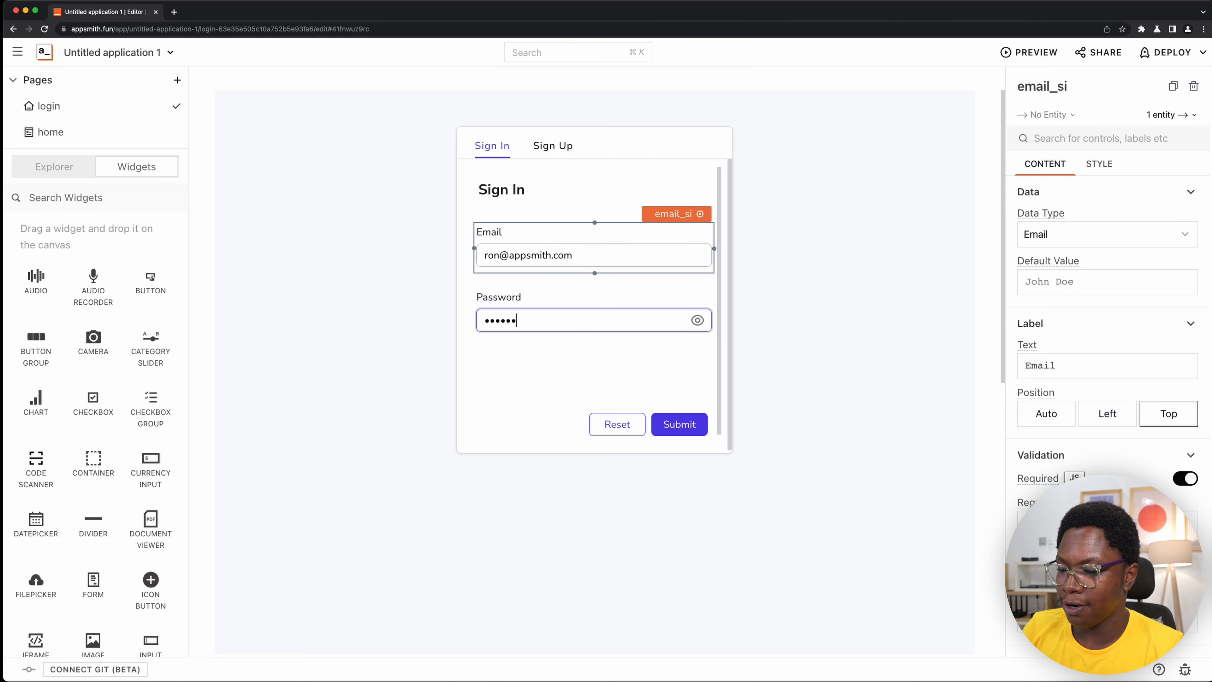
- Reopen the app JS object and run singIn to examine the user record in its response
key(super+k)
text(app)
key(Return)
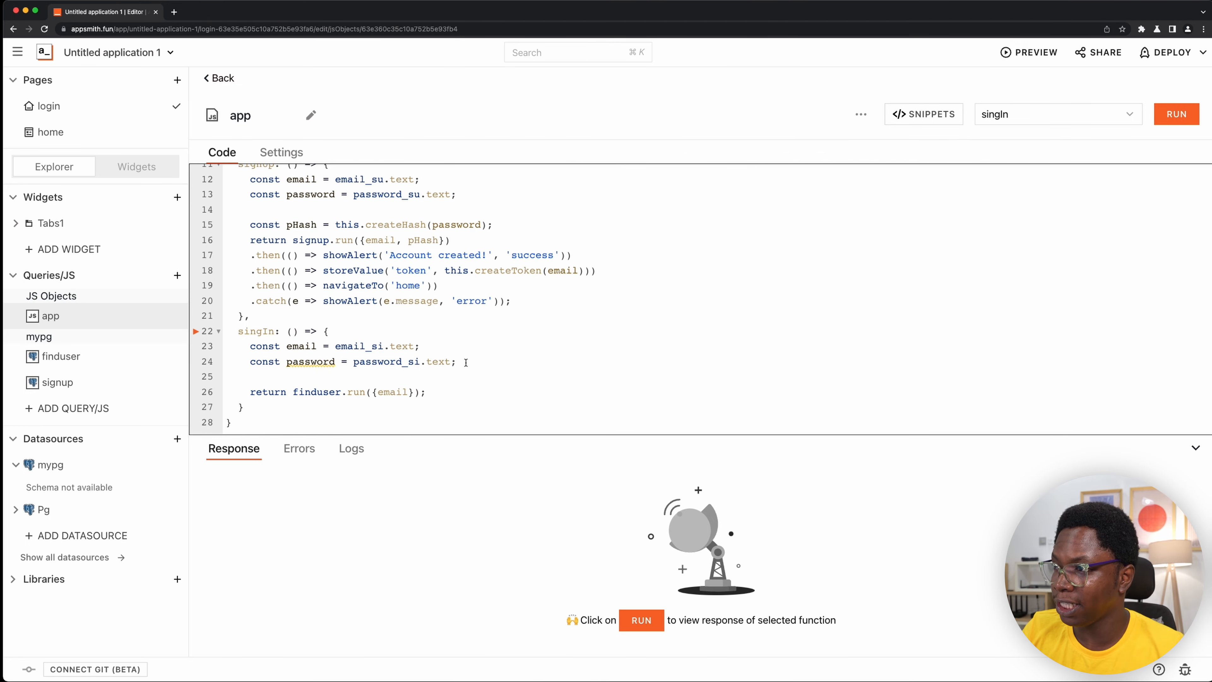
key(super+Return)
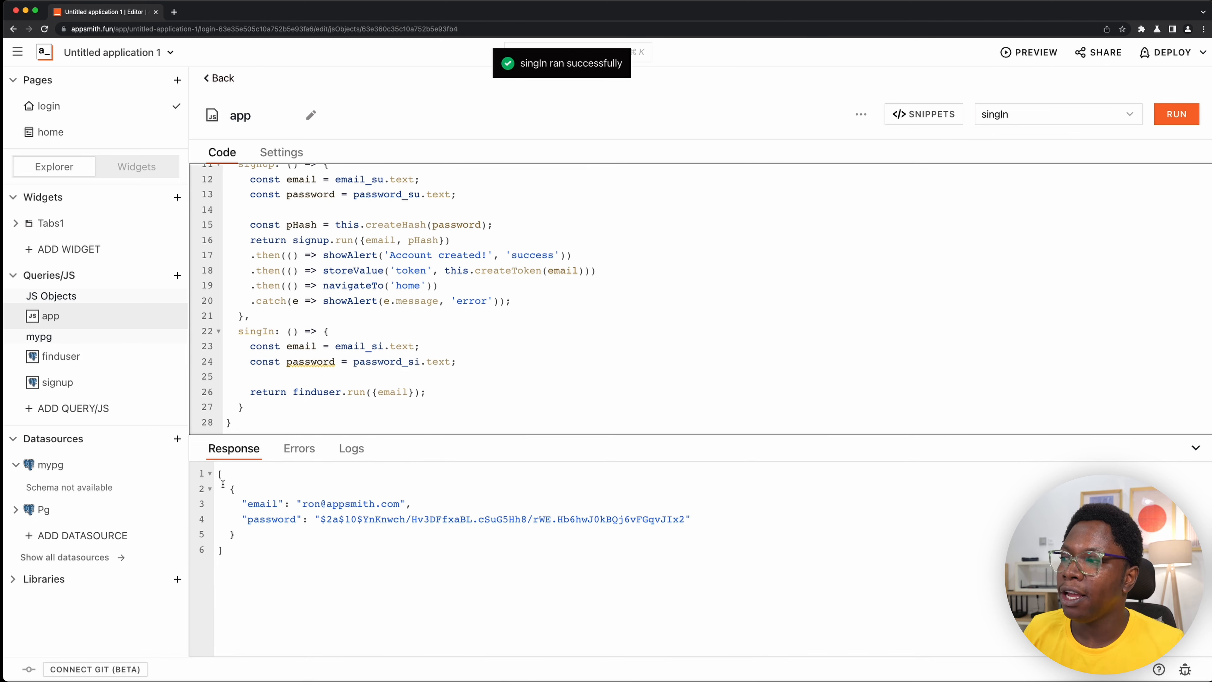
drag(223, 484, 236, 535)
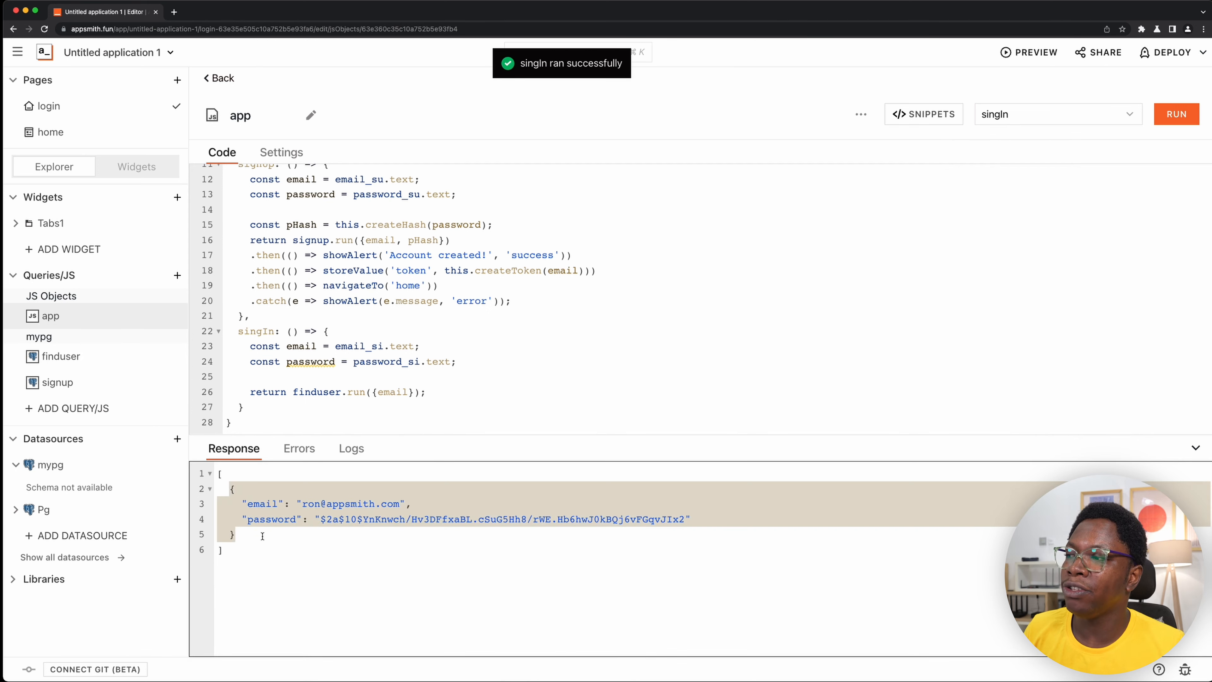
double_click(258, 505)
click(262, 519)
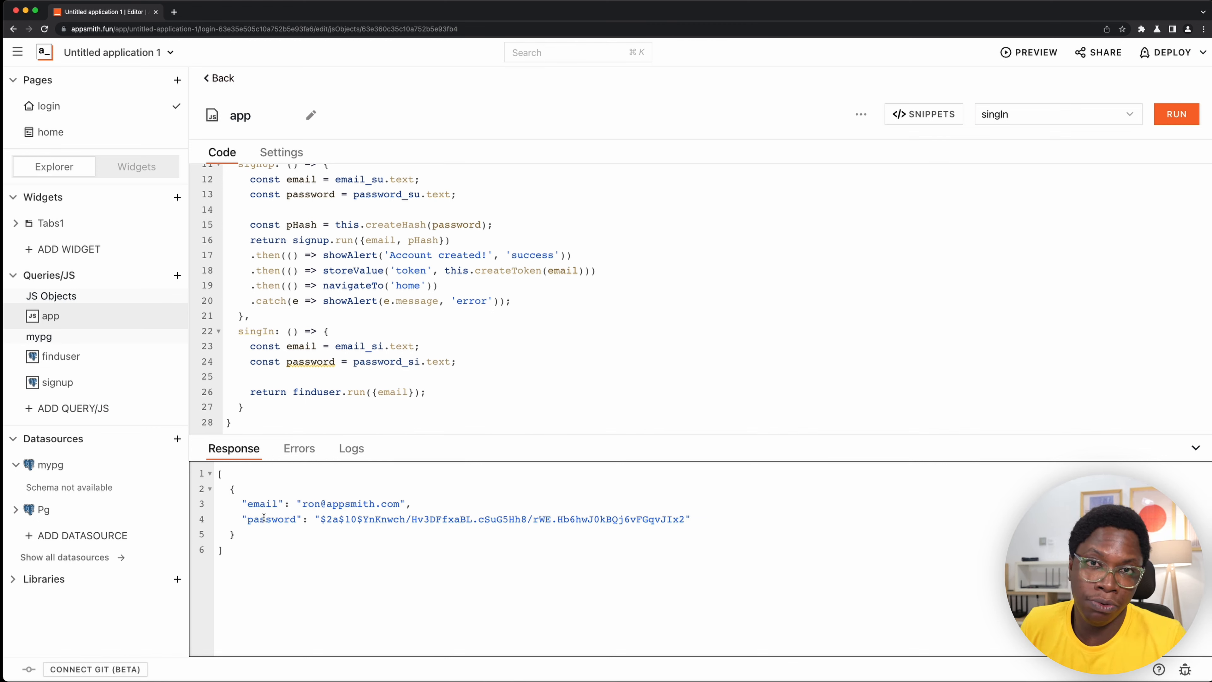
- Replace return in singIn with const [user] = to destructure the finduser.run result, and collapse the signUp function
double_click(275, 394)
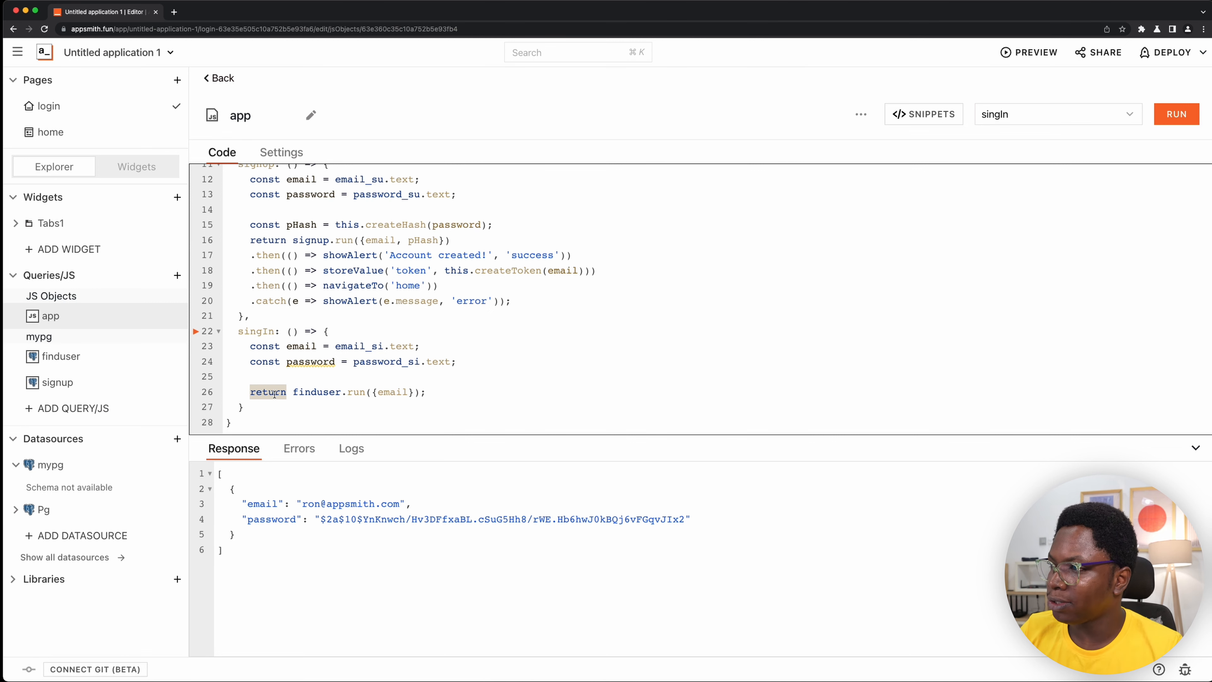
key(BackSpace)
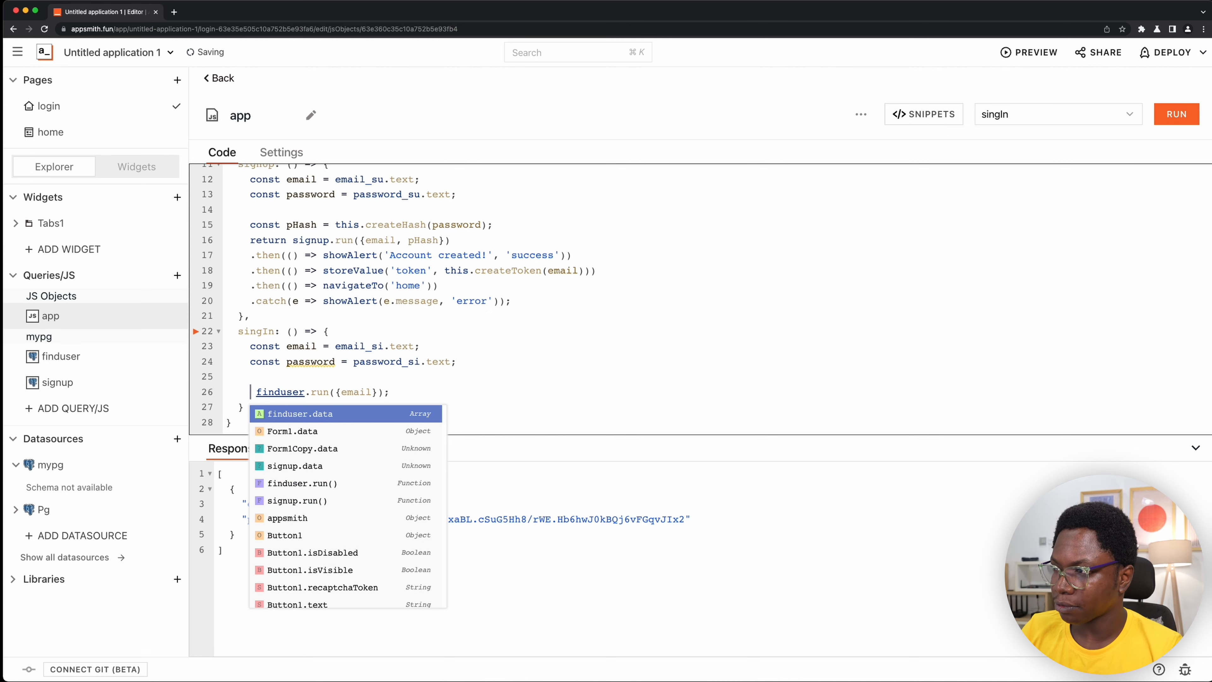
text(const [)
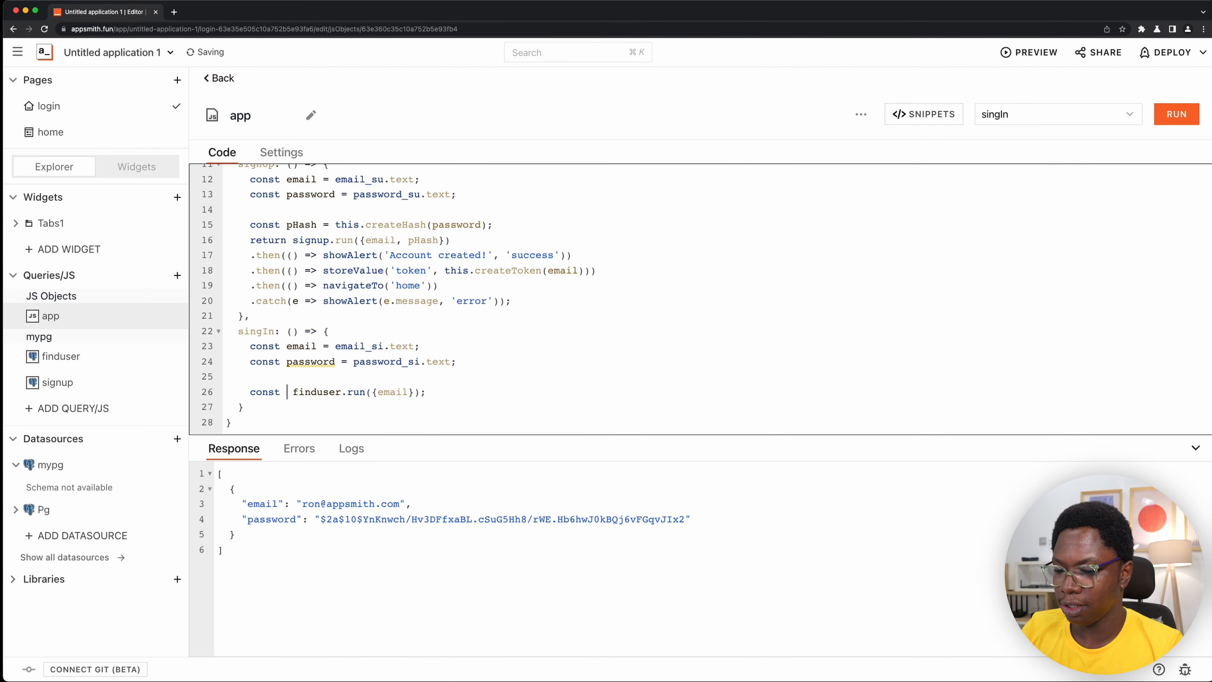
text(user)
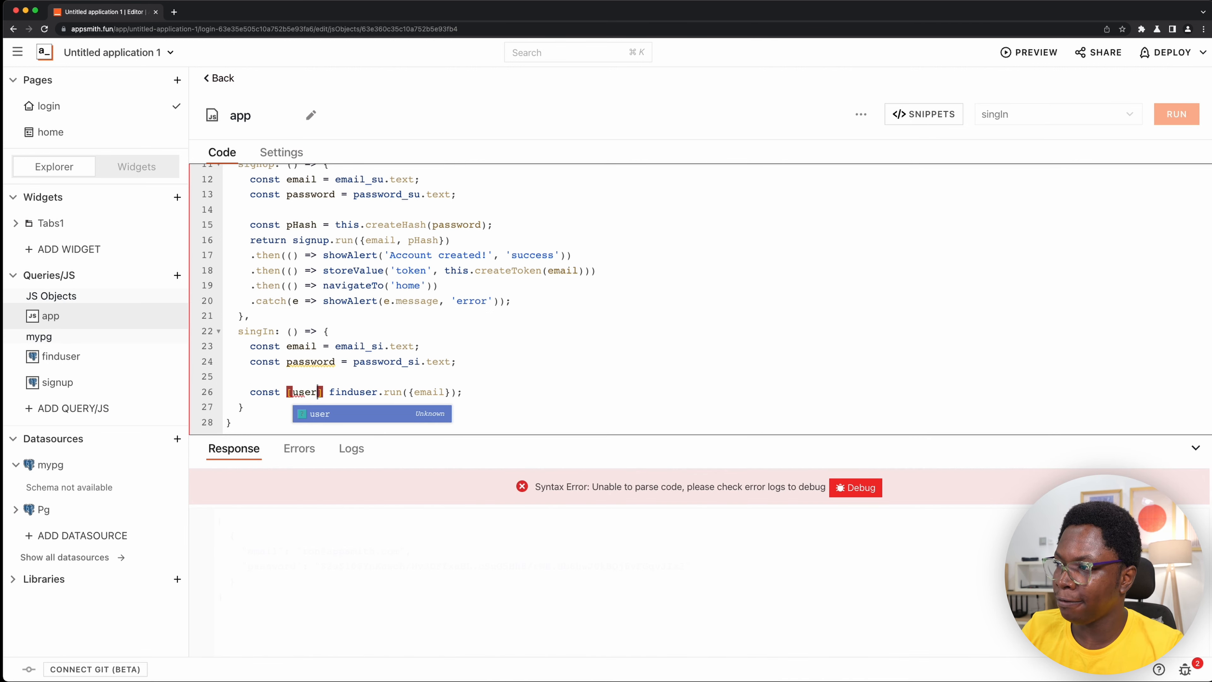
scroll(308, 407, up, 5)
scroll(308, 407, down, 5)
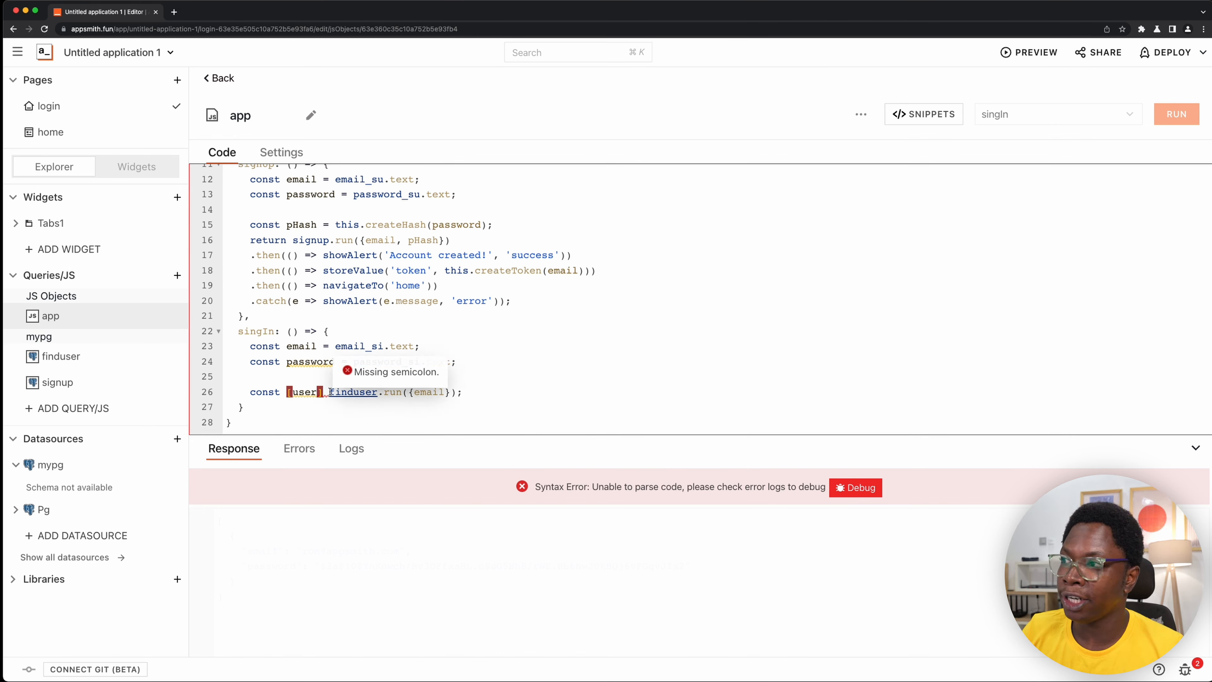
scroll(296, 331, up, 2)
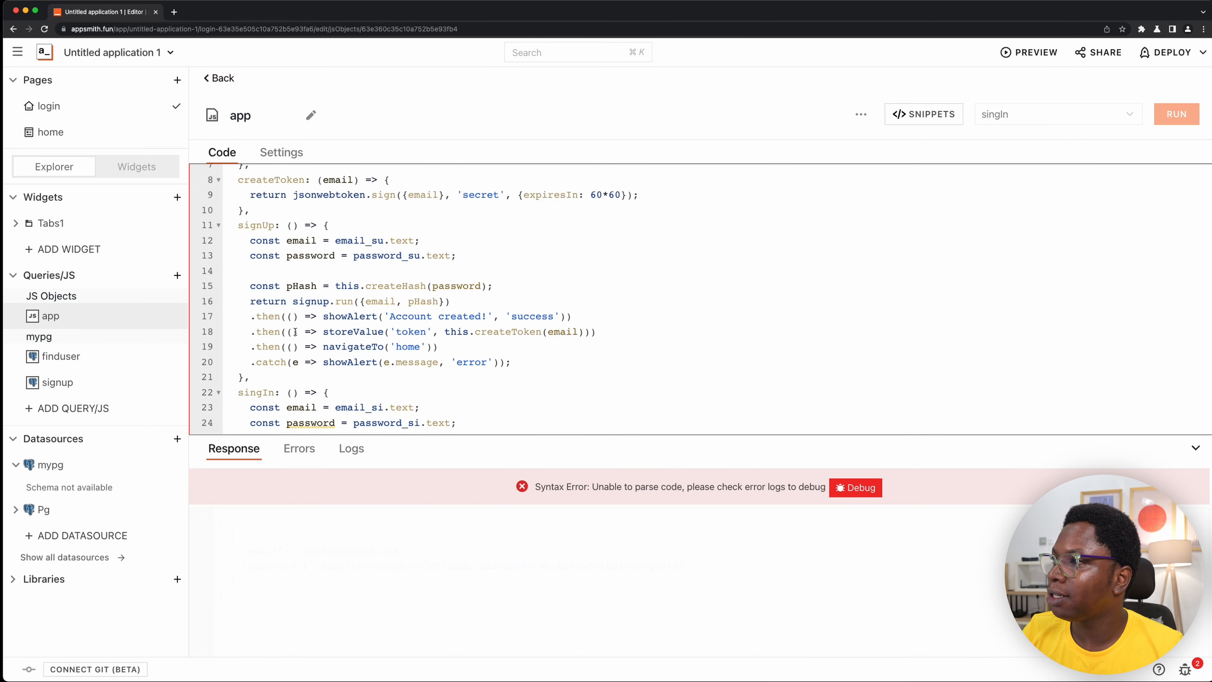
click(219, 225)
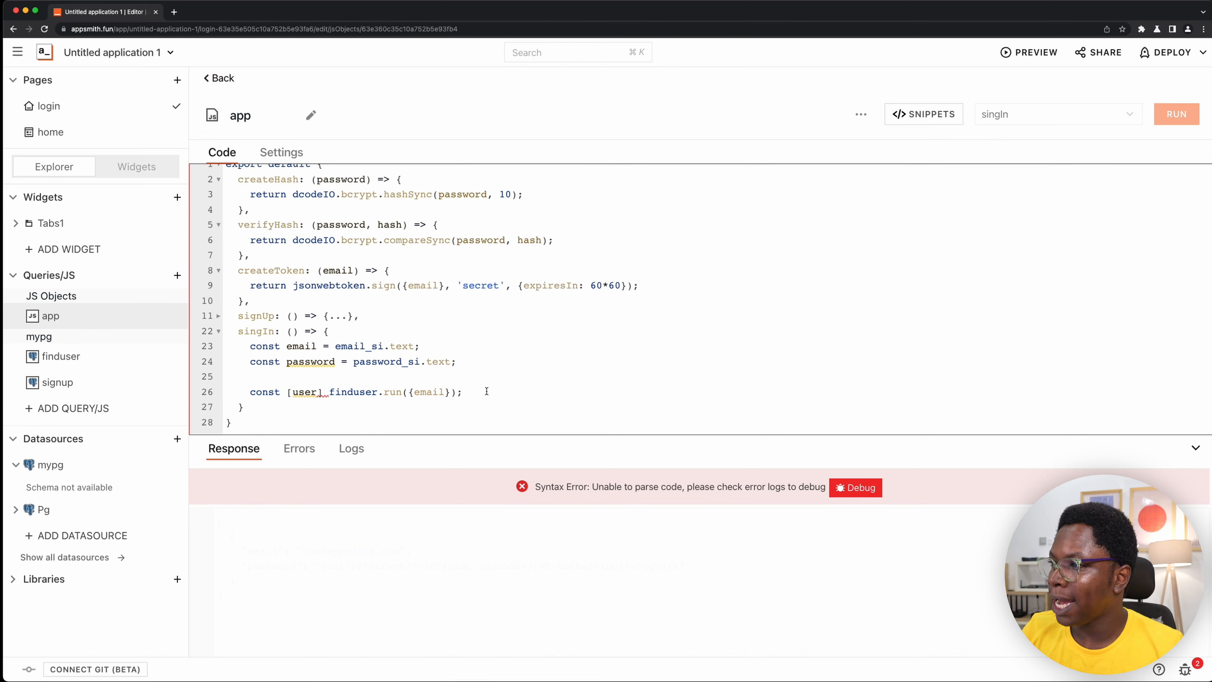
mouse_move(324, 393)
text(=)
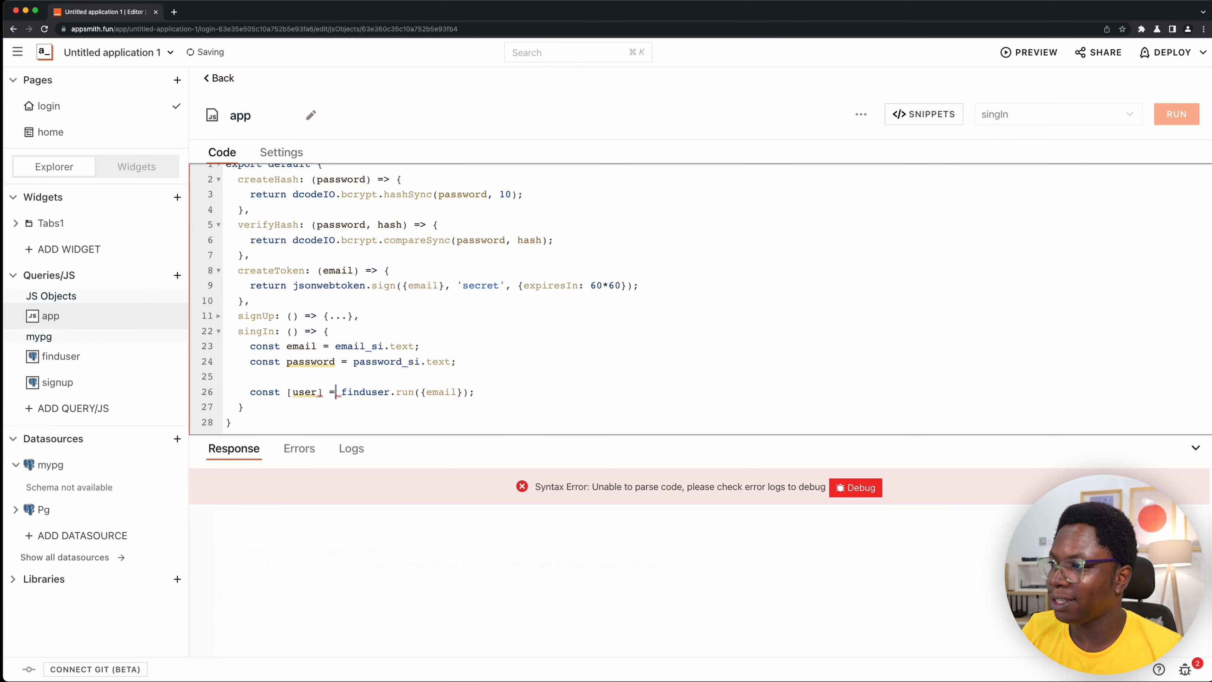
- Begin an if condition with user && below the finduser call in singIn, leaving a blank line between them
click(513, 391)
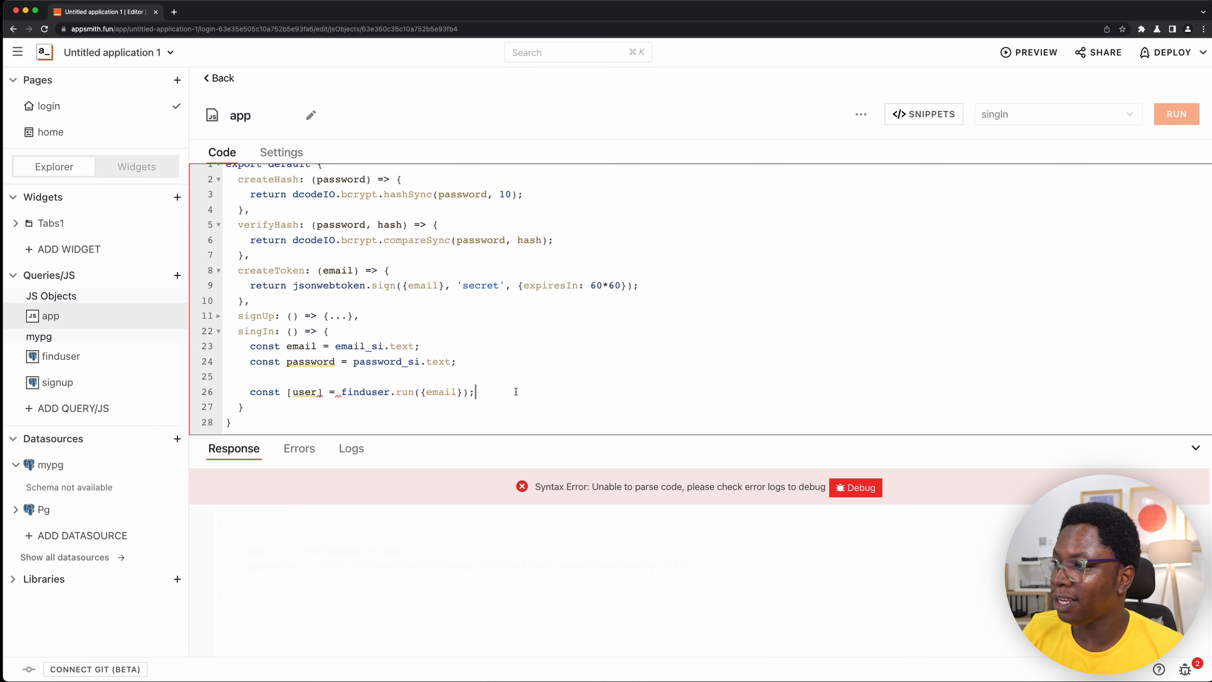
key(Return)
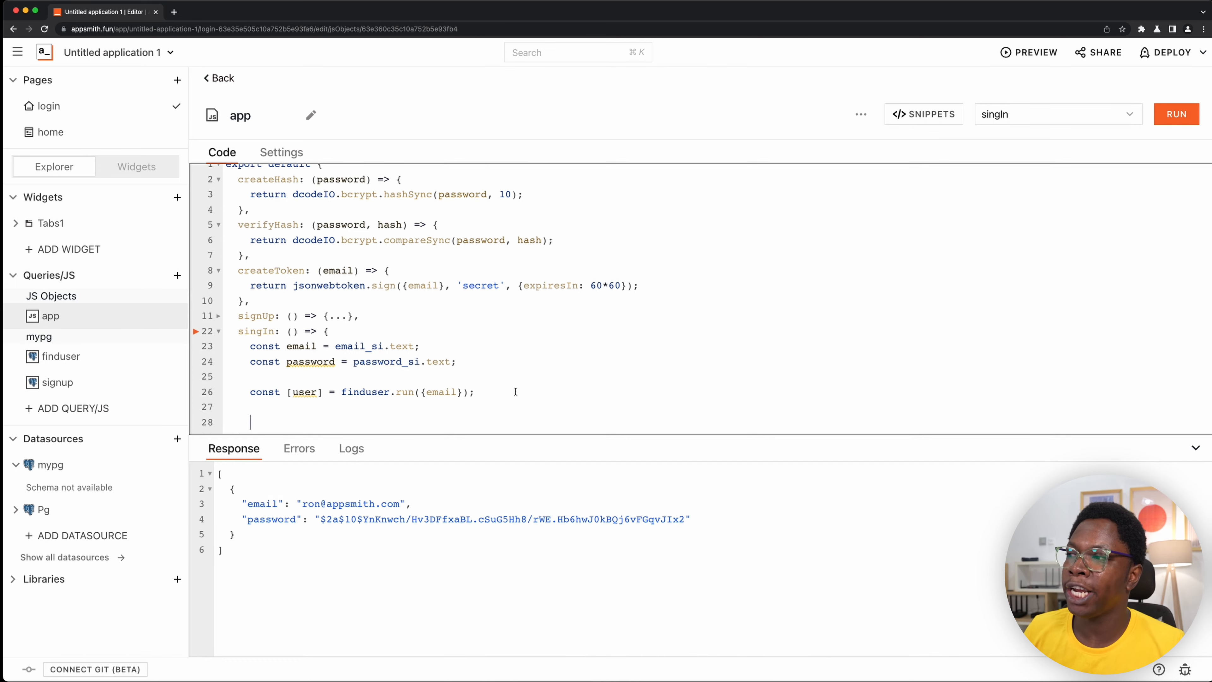
key(Return)
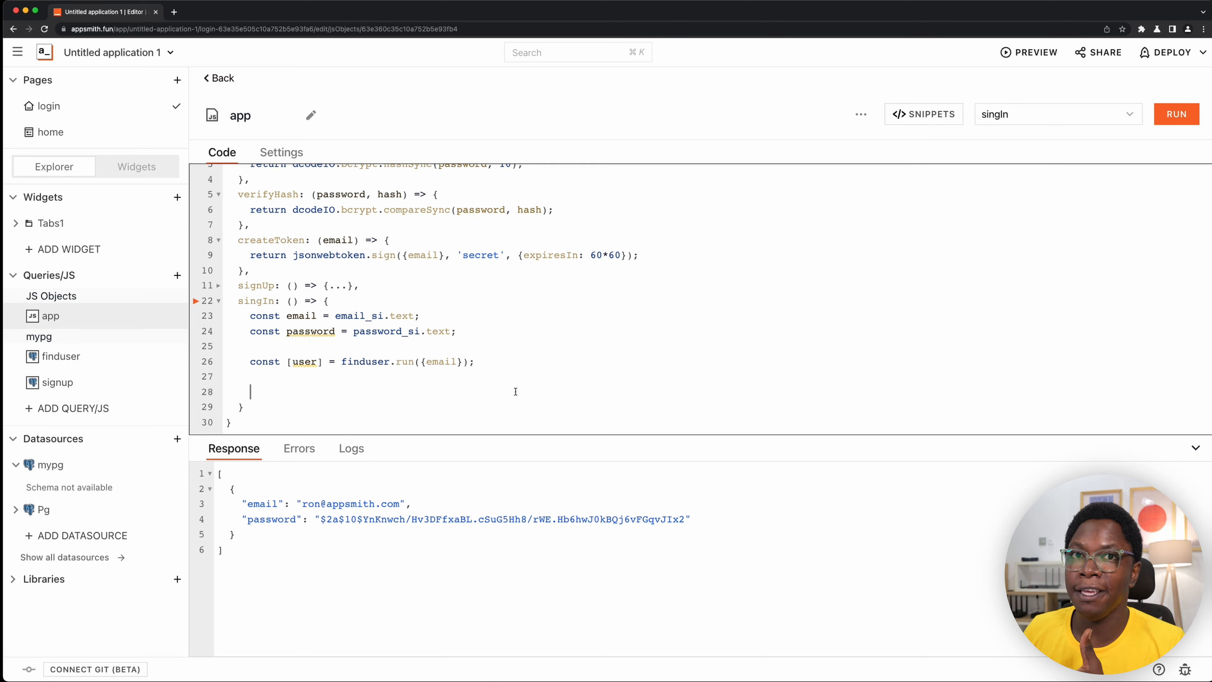
text(if(user )
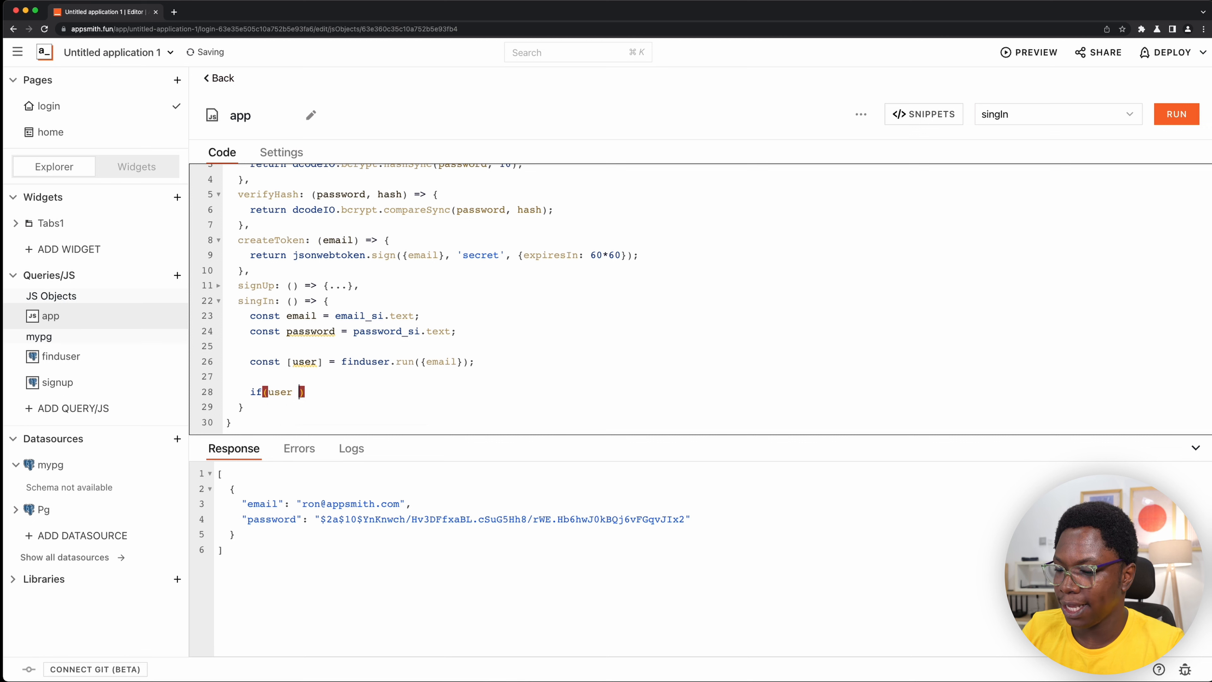
text(&&)
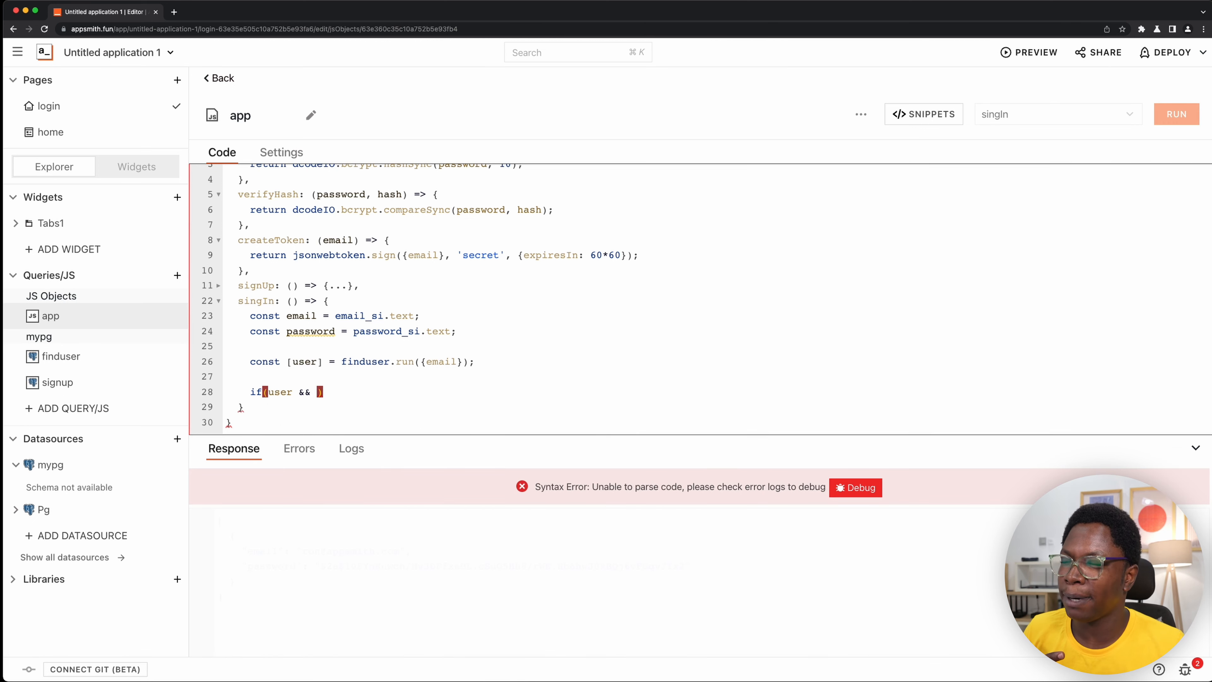
- Add a this.verifyHash() call after user && in singIn's if condition
scroll(408, 303, up, 2)
double_click(265, 226)
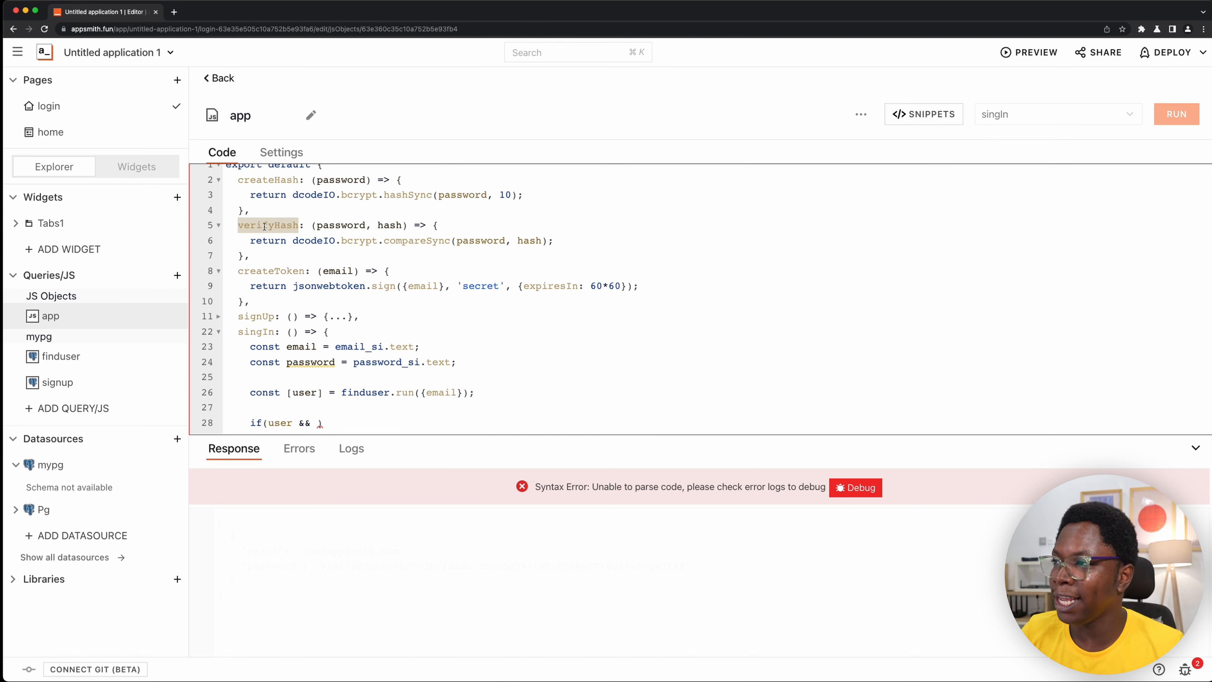
scroll(264, 225, down, 2)
click(319, 391)
text(this.)
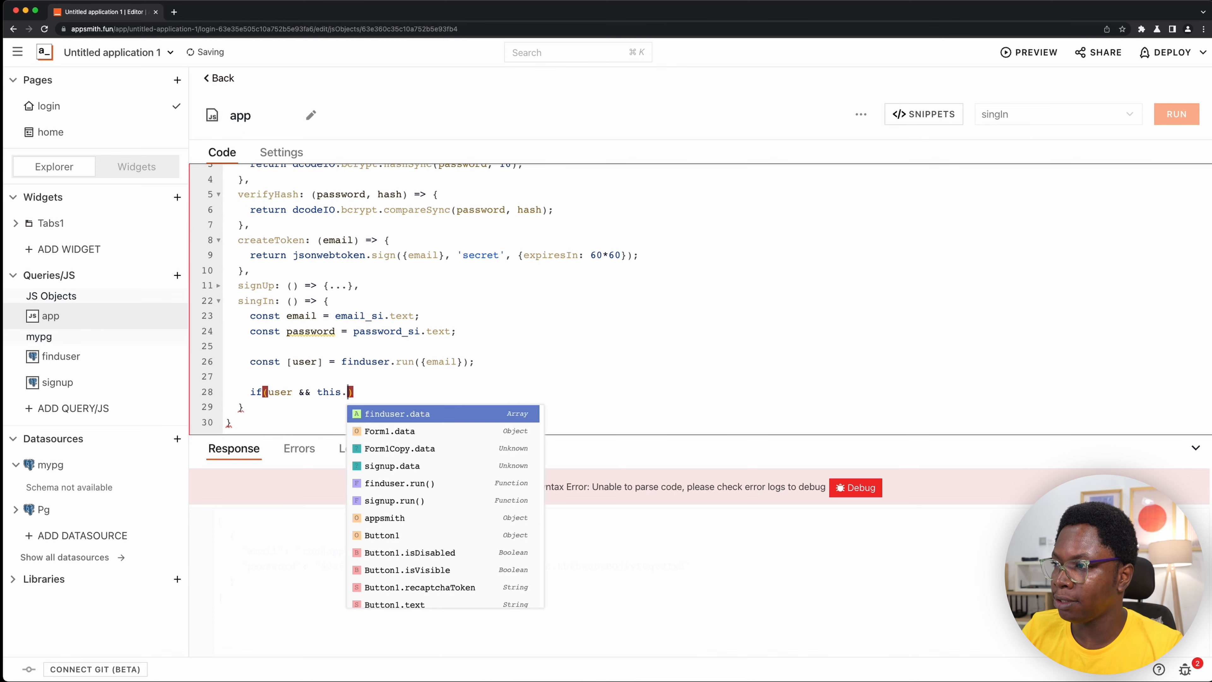
text(verifyHash()
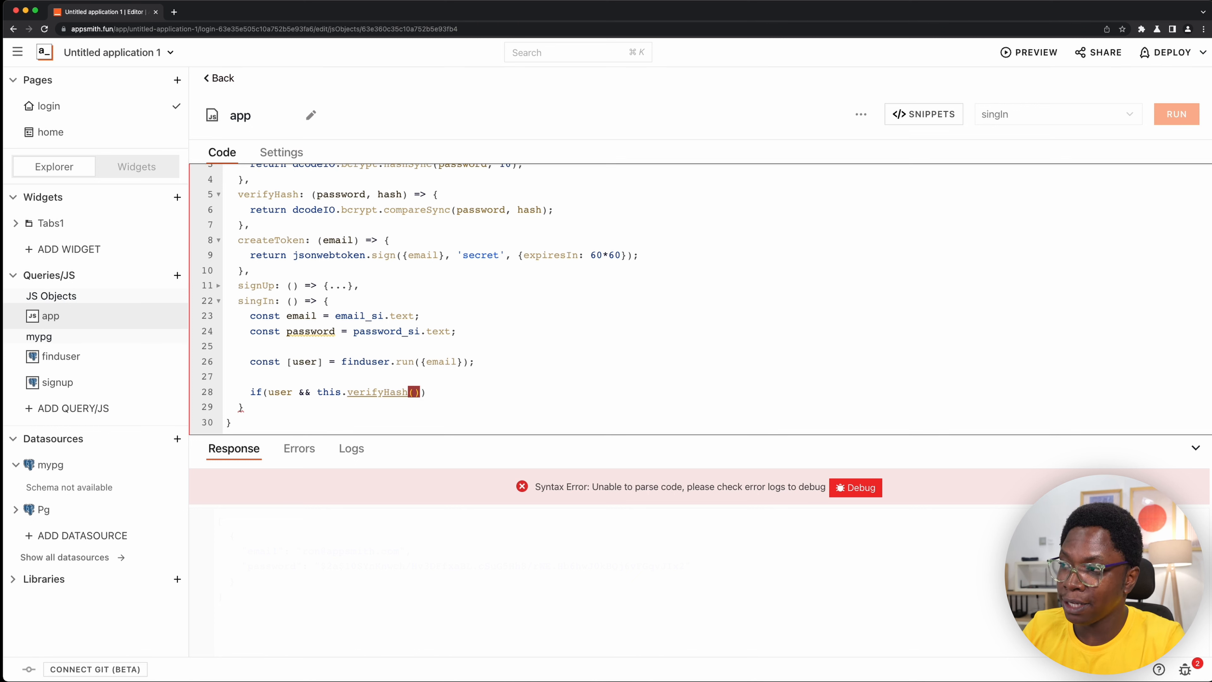
text(pass)
- Pass password and user?.password as arguments to verifyHash, and open the if statement's body with braces
text(word, )
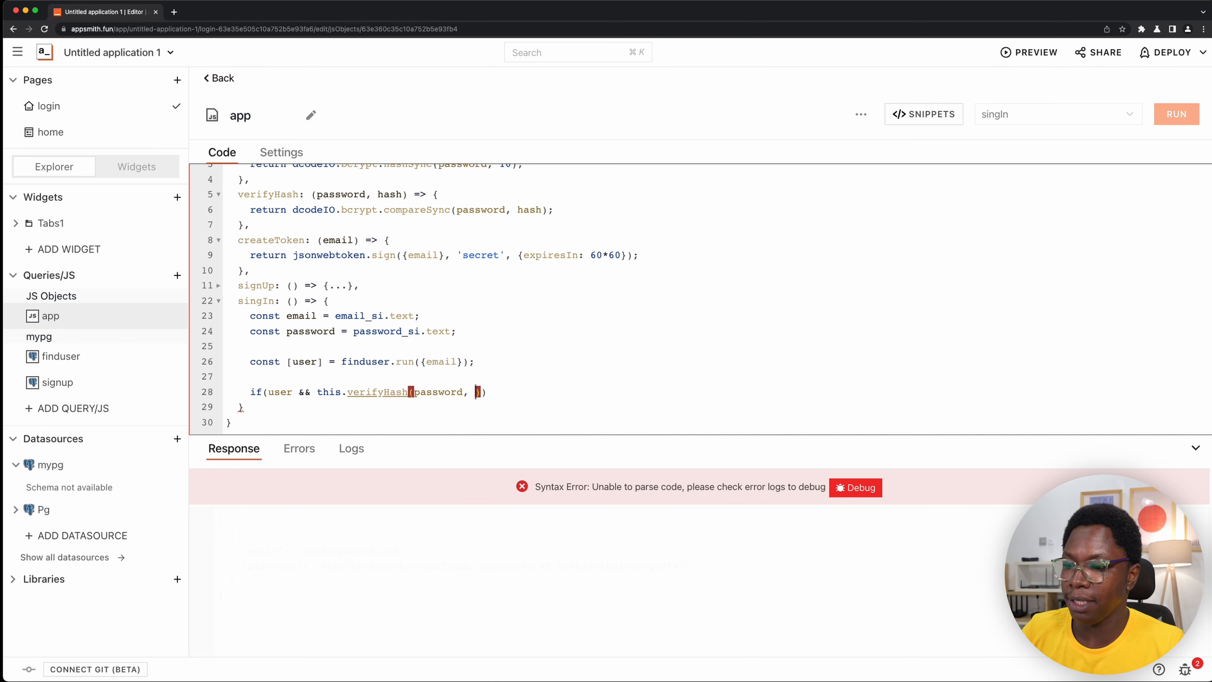
text(user?)
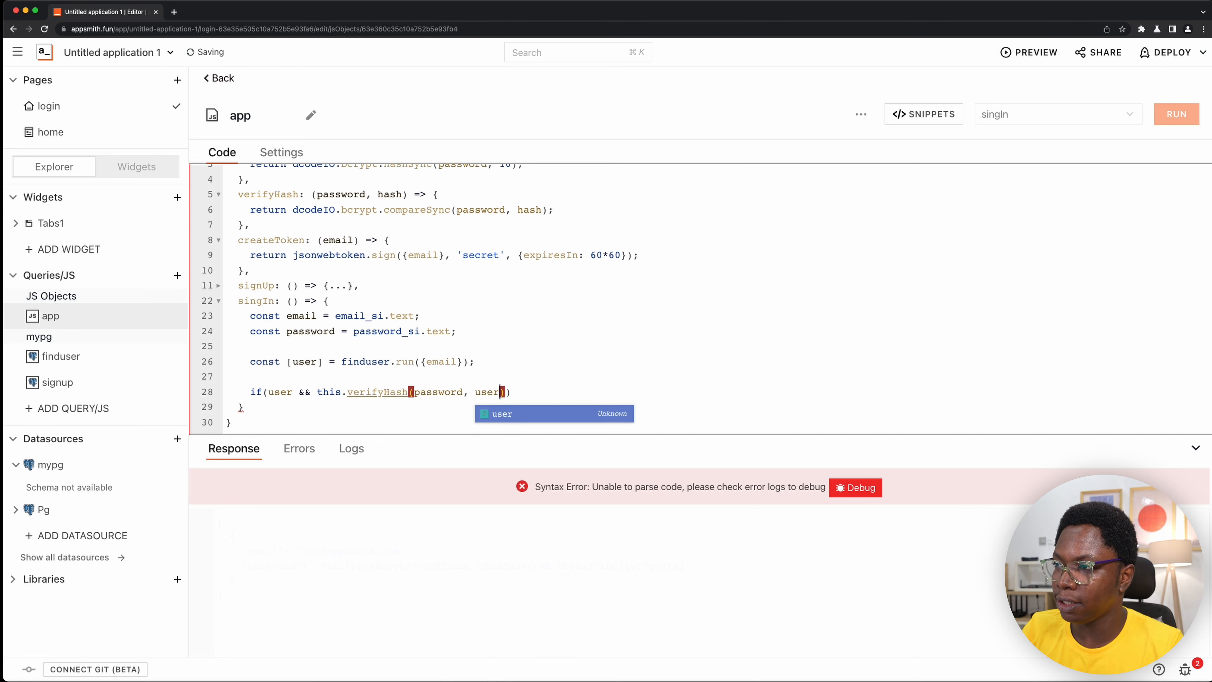
text(.)
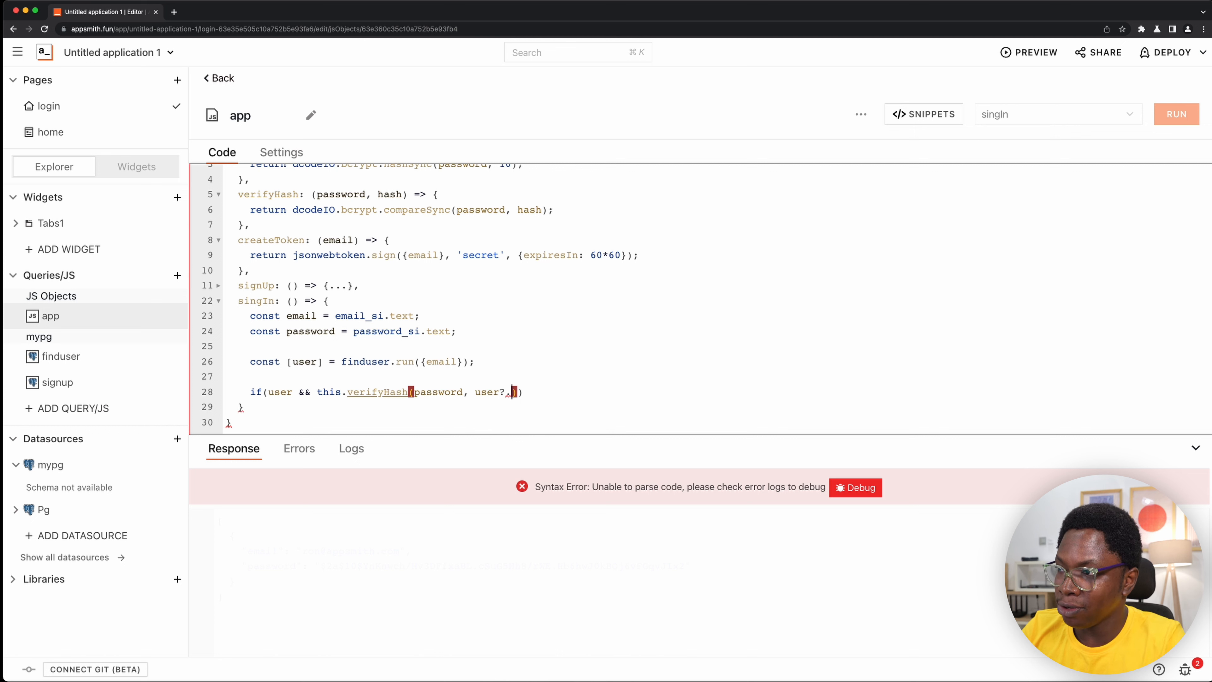
text(passwo)
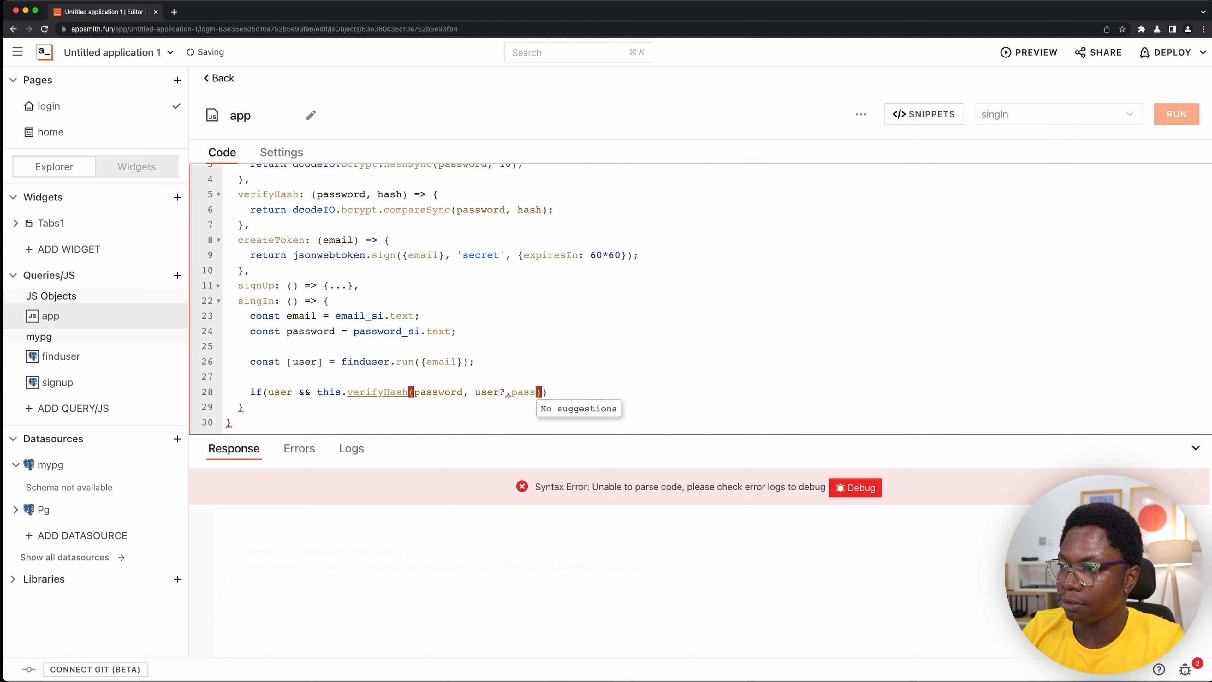
text(rd)
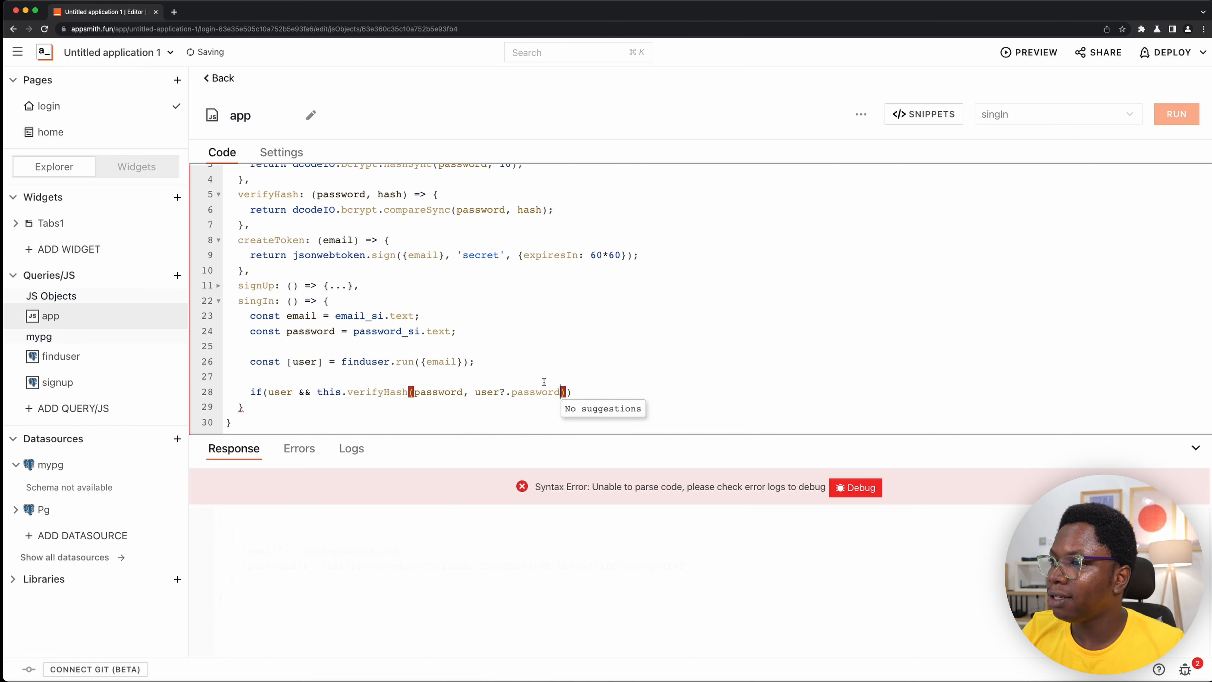
key(End)
text({)
key(Return)
- Inside the if block, call storeValue with the key 'token' and this.createToken(email) as its value
text(st)
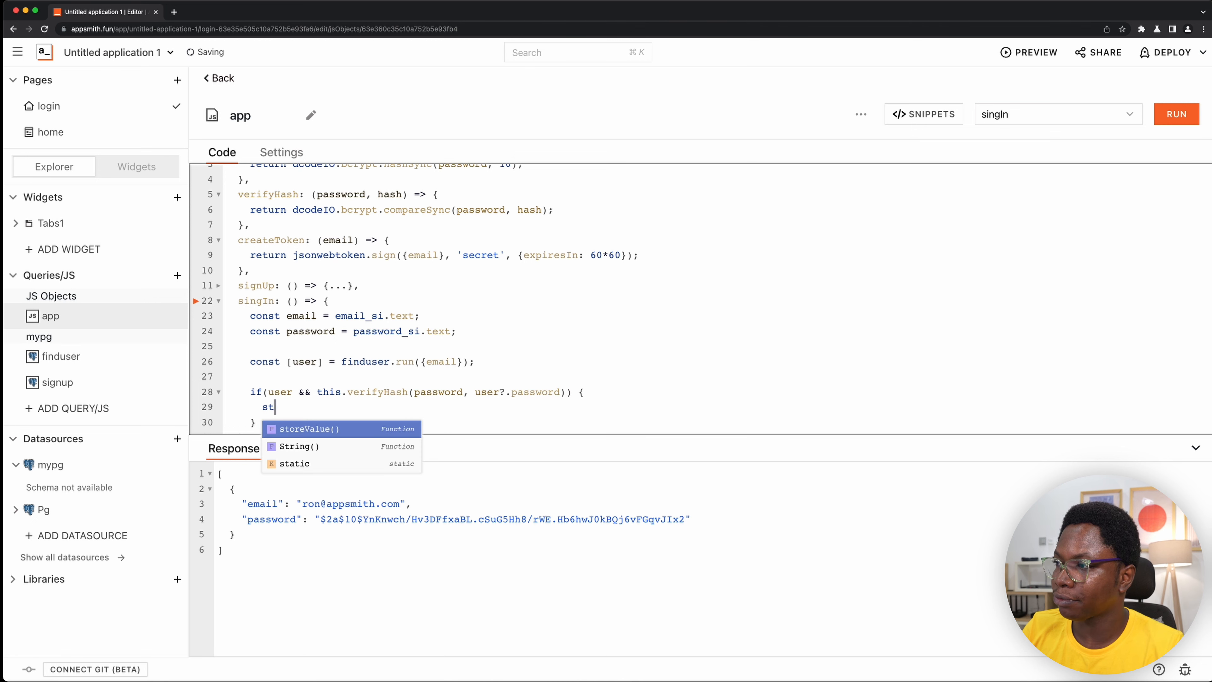
key(Return)
text('token',)
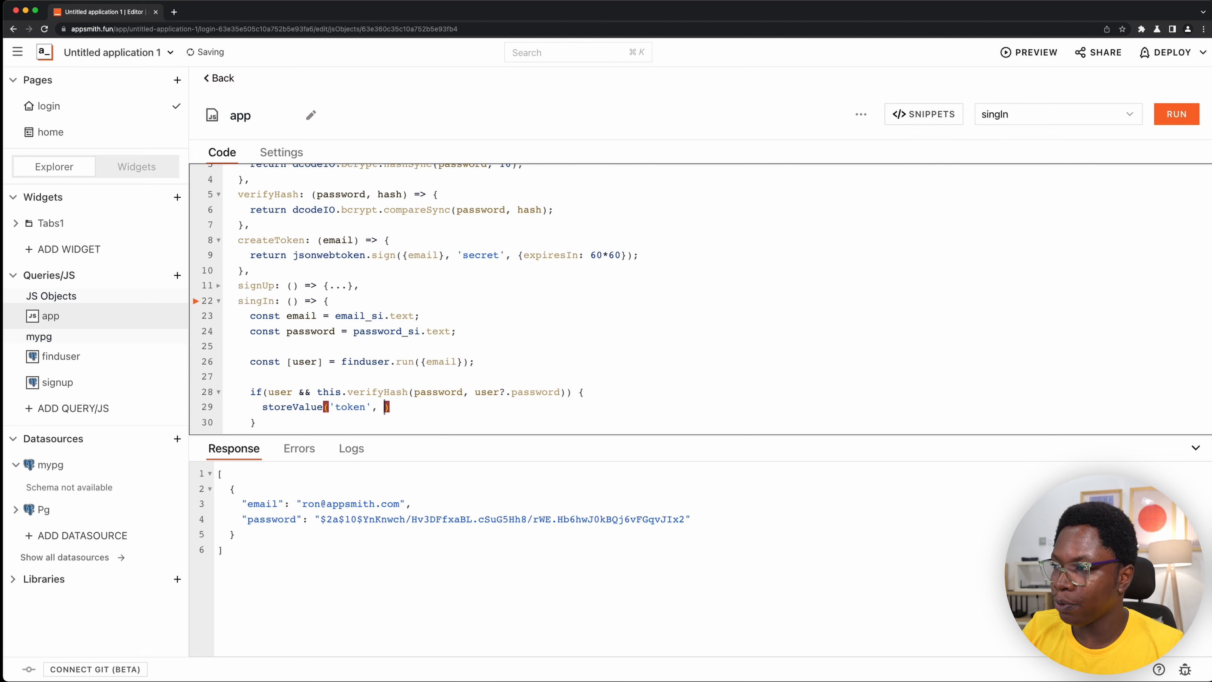
double_click(276, 239)
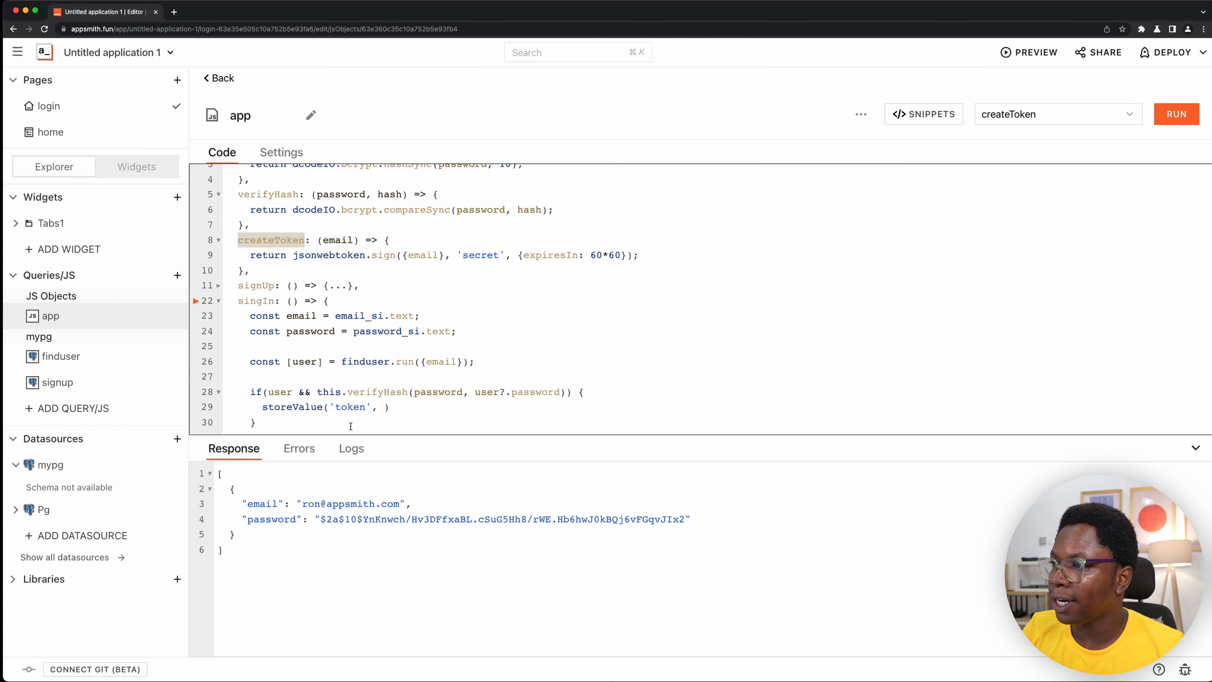
click(380, 406)
text(this)
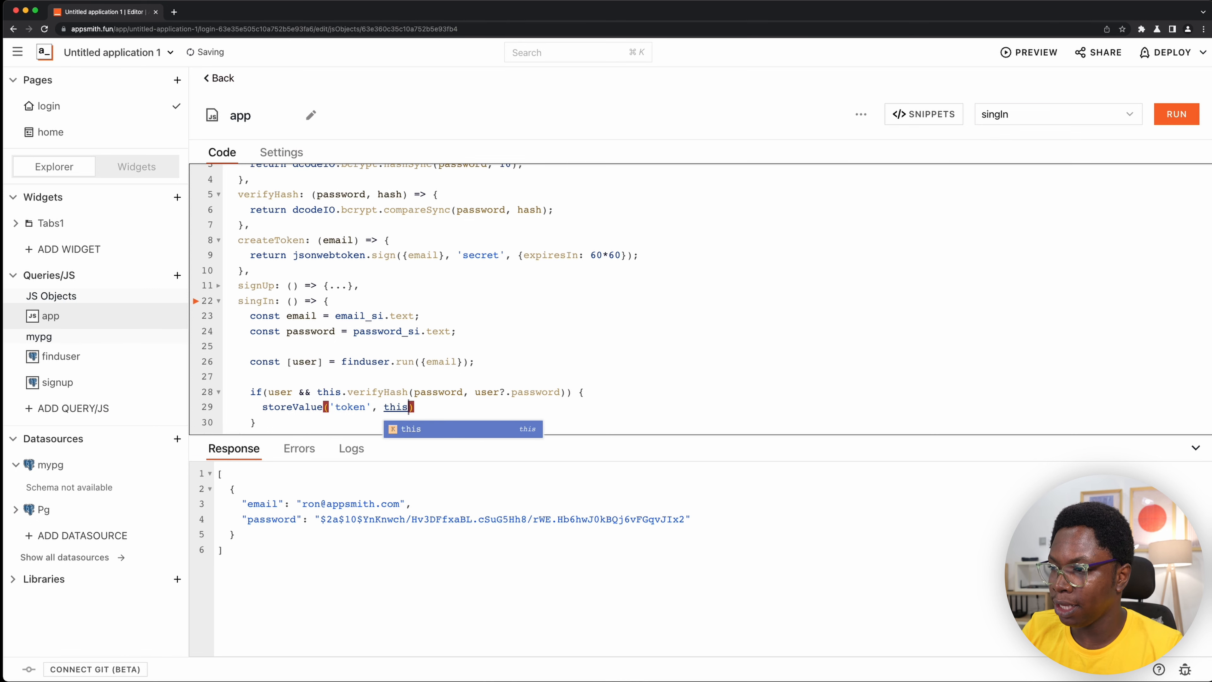
text(.createToken())
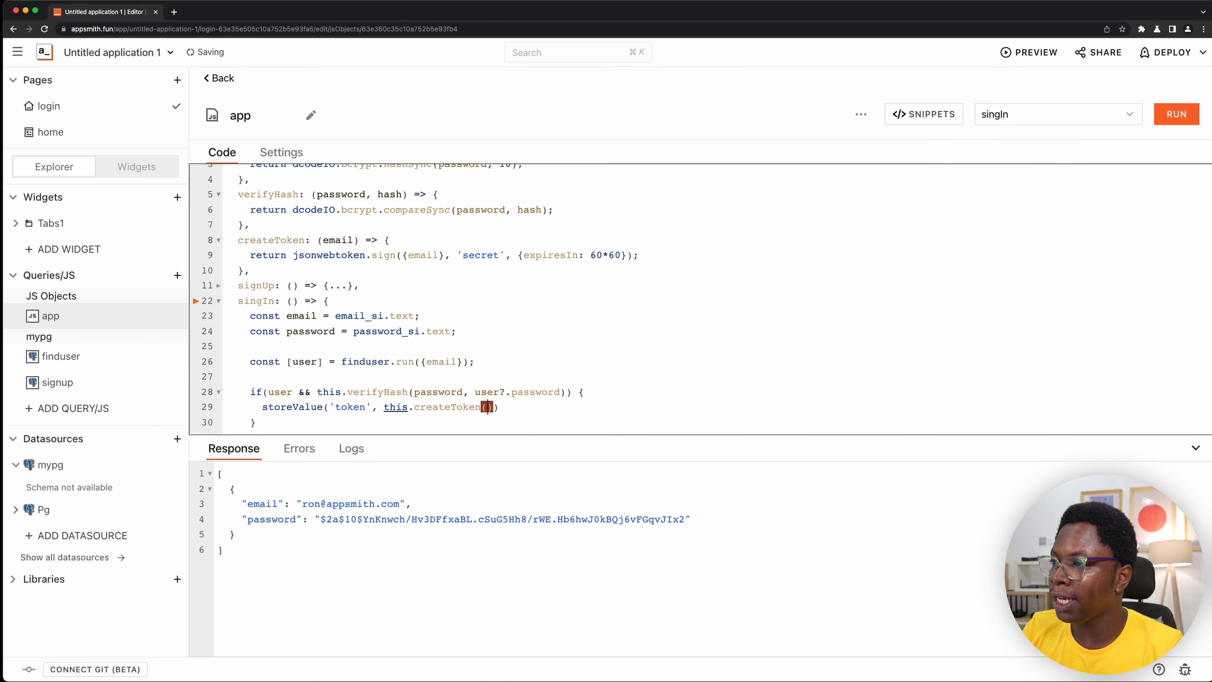
text(email)
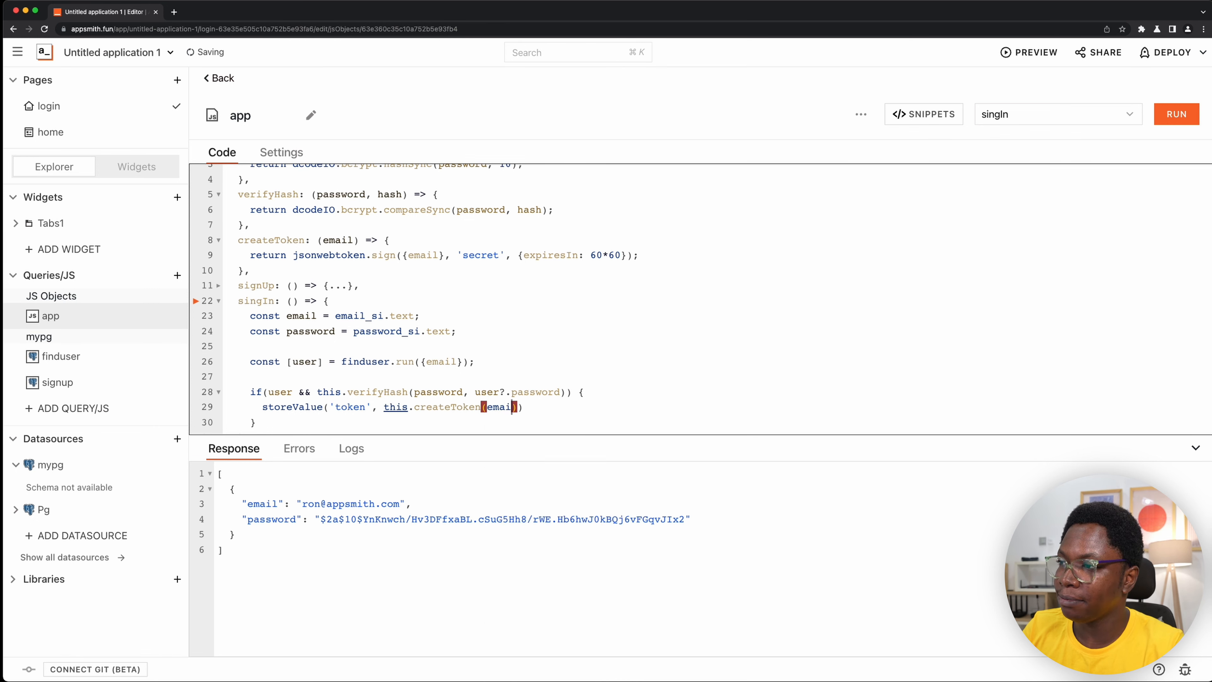
- Chain .then(() => navigateTo('home')) onto the storeValue call on a new line
click(573, 407)
key(Return)
text(.)
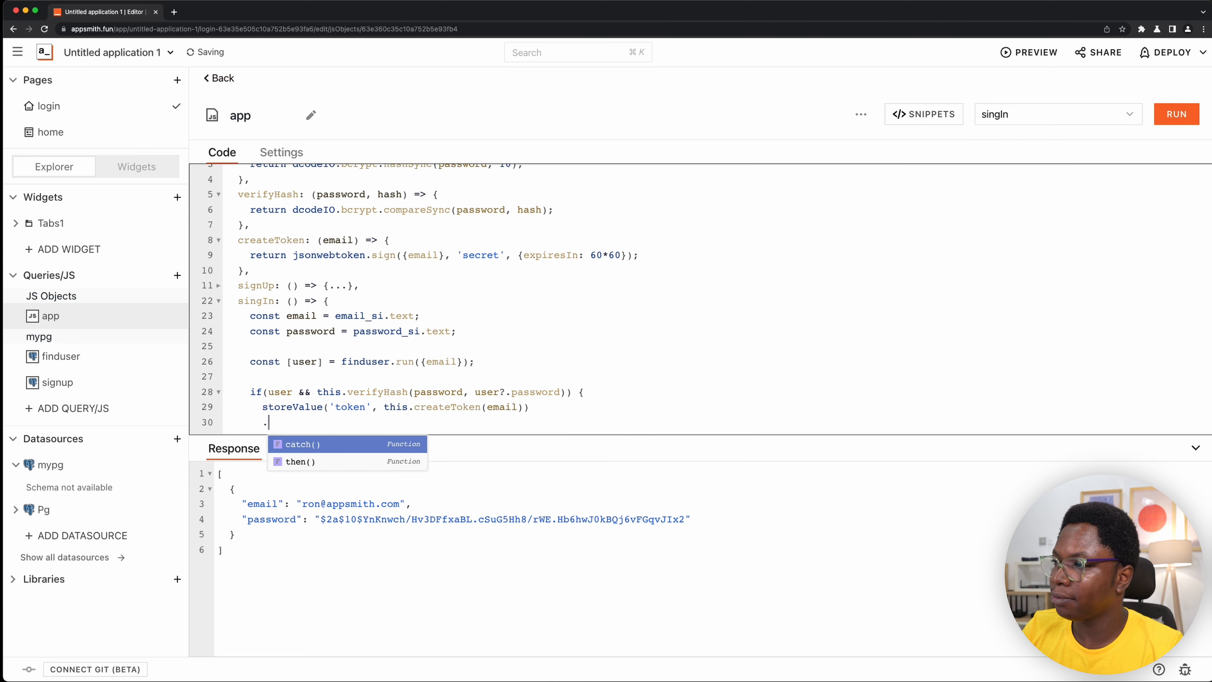
key(Down)
key(Return)
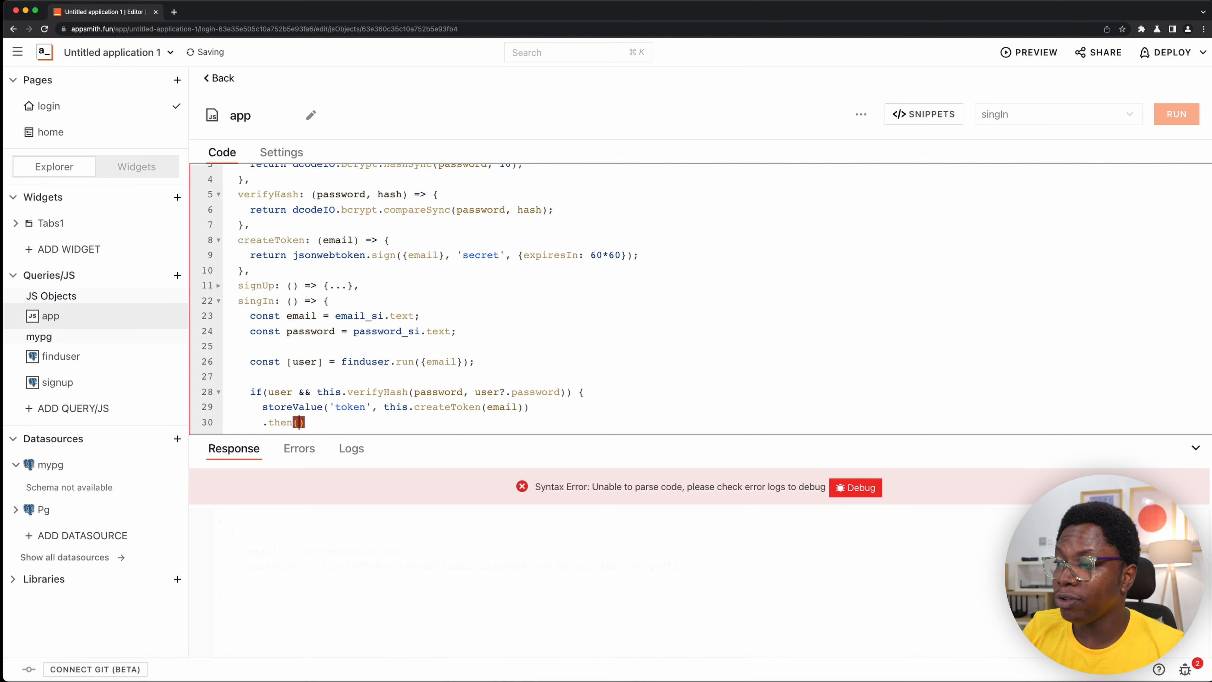
text(() => a)
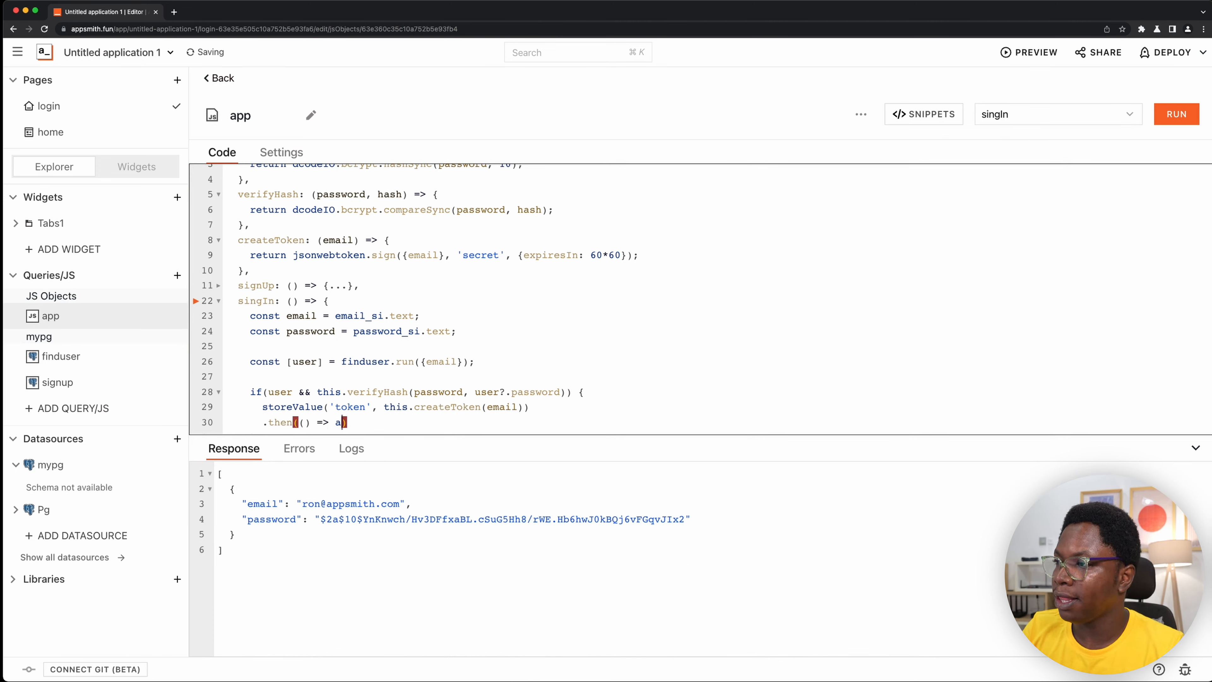
key(BackSpace)
text(navigateTo())
key(Return)
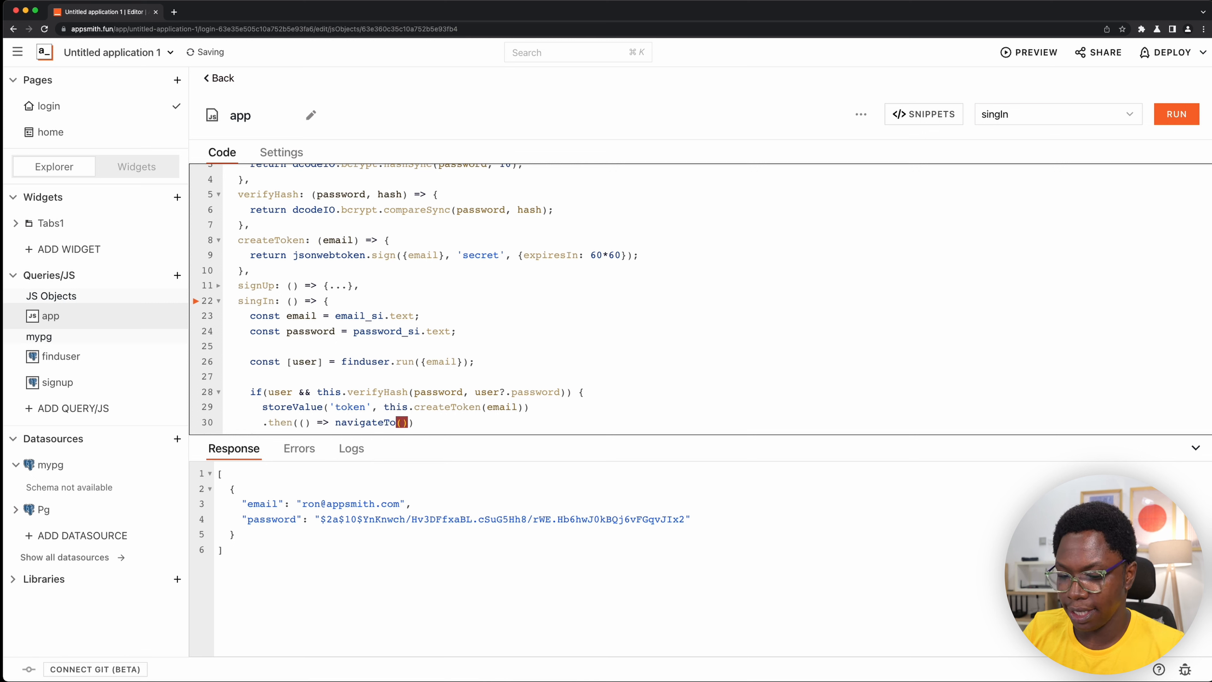
text('home')
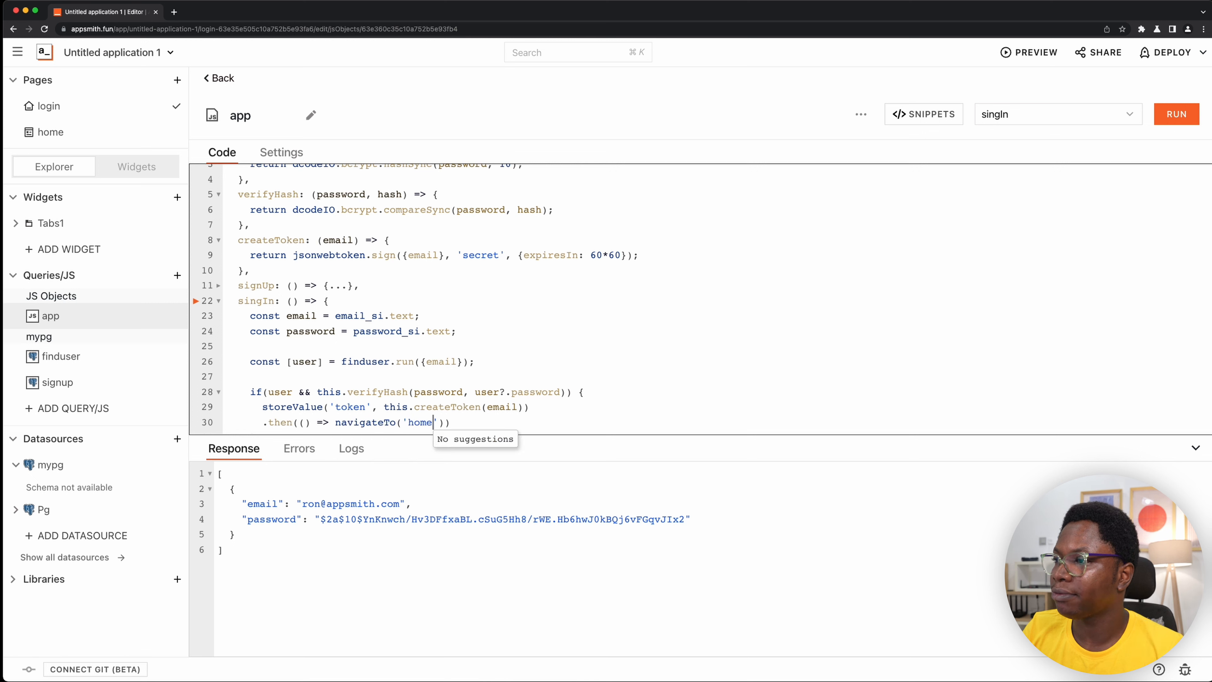
- Add an else block to singIn that calls showAlert('Invalid email or password', 'error');
scroll(568, 406, down, 2)
click(372, 388)
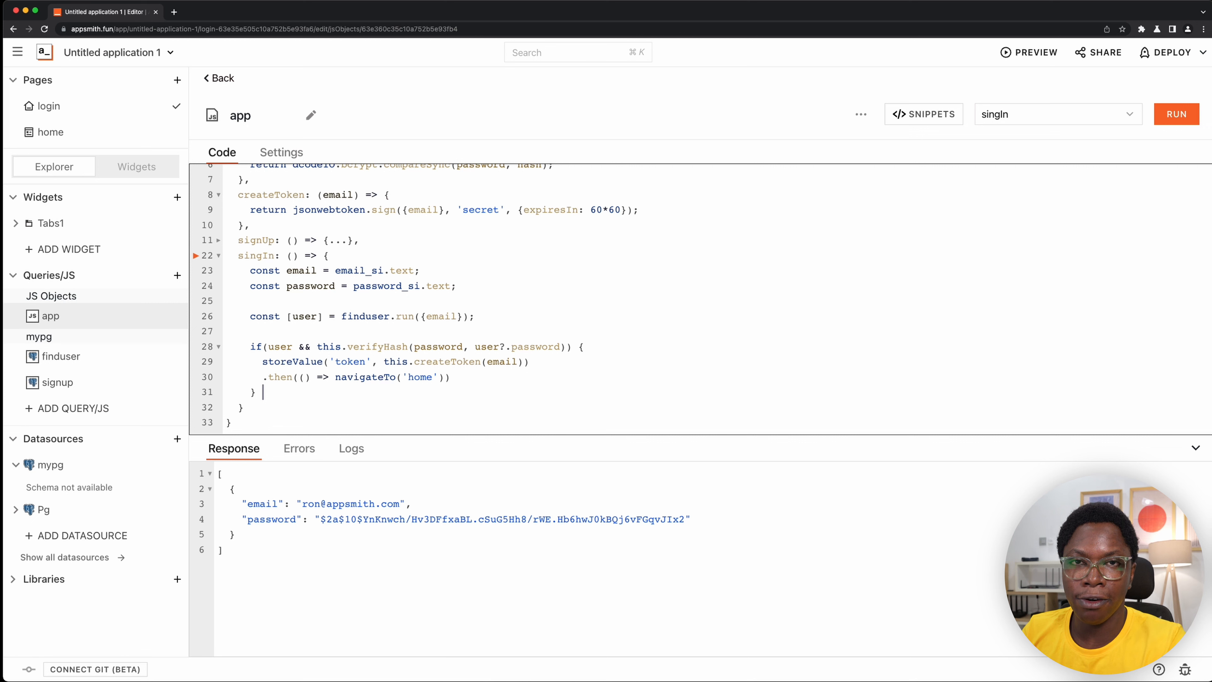
text(e)
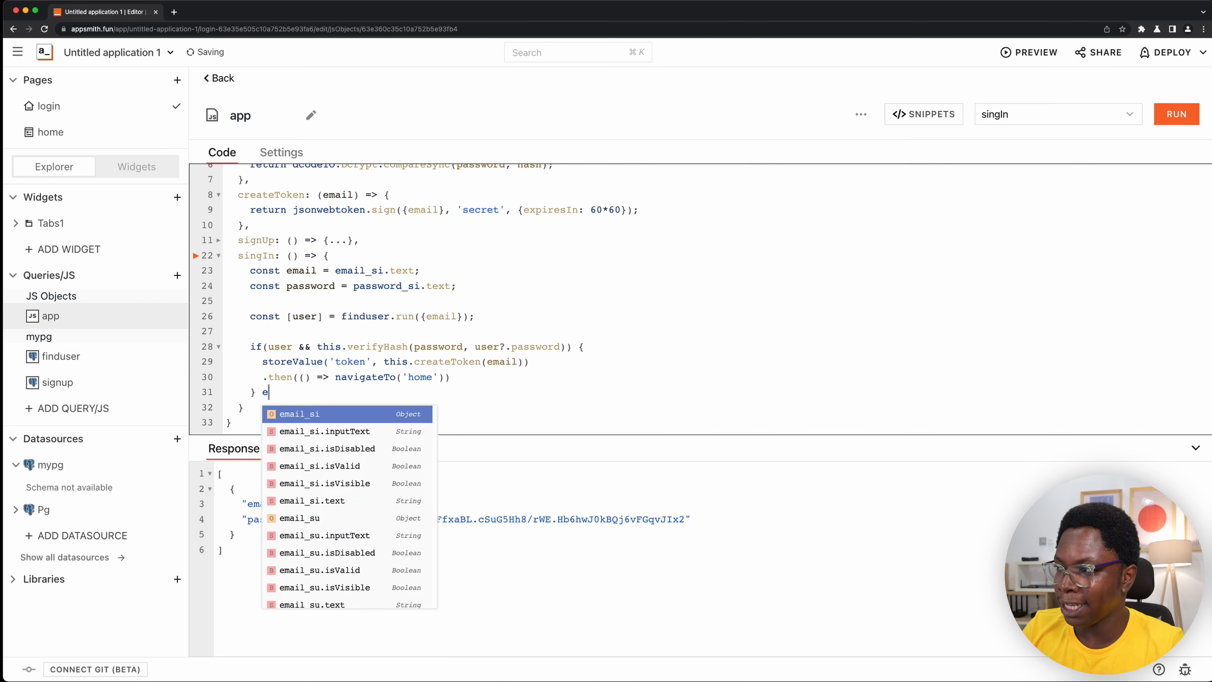
text(lse {)
key(Return)
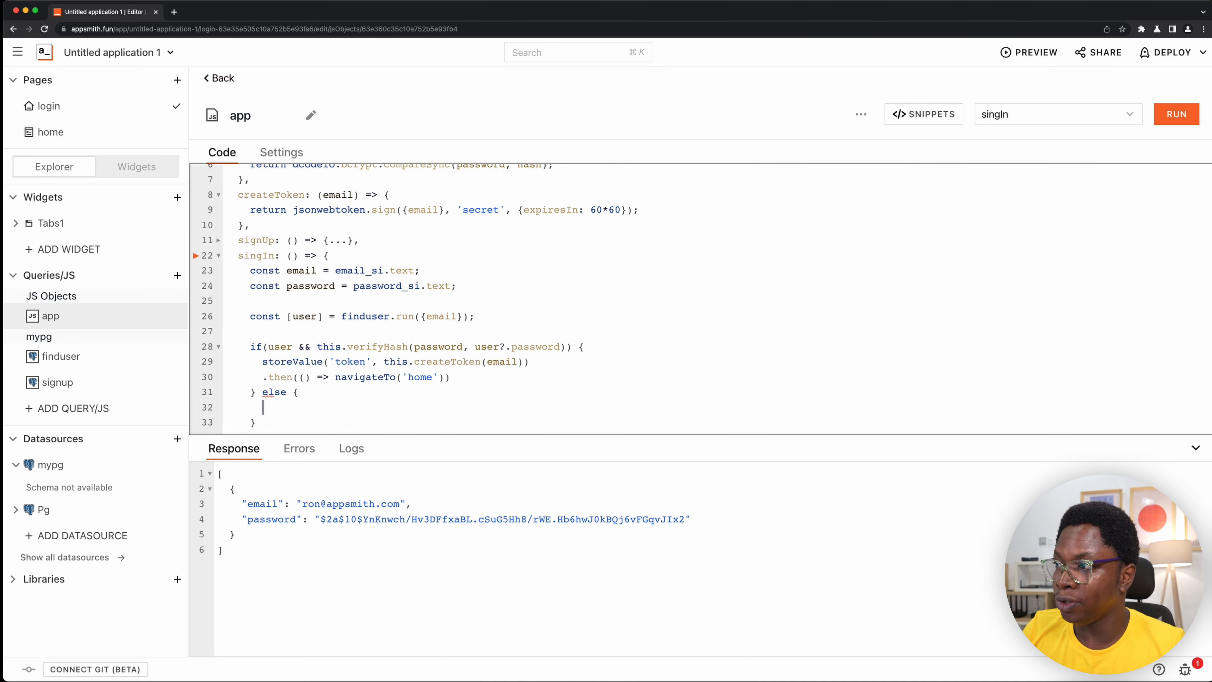
text(showAlert())
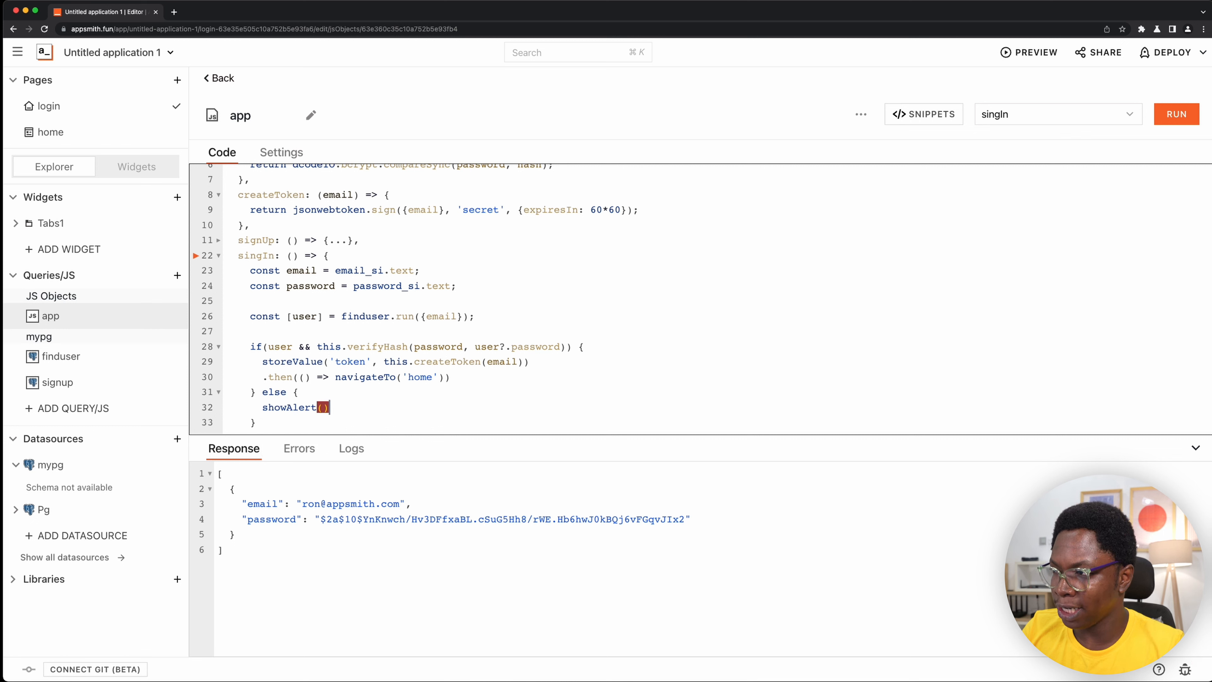
text('Inv)
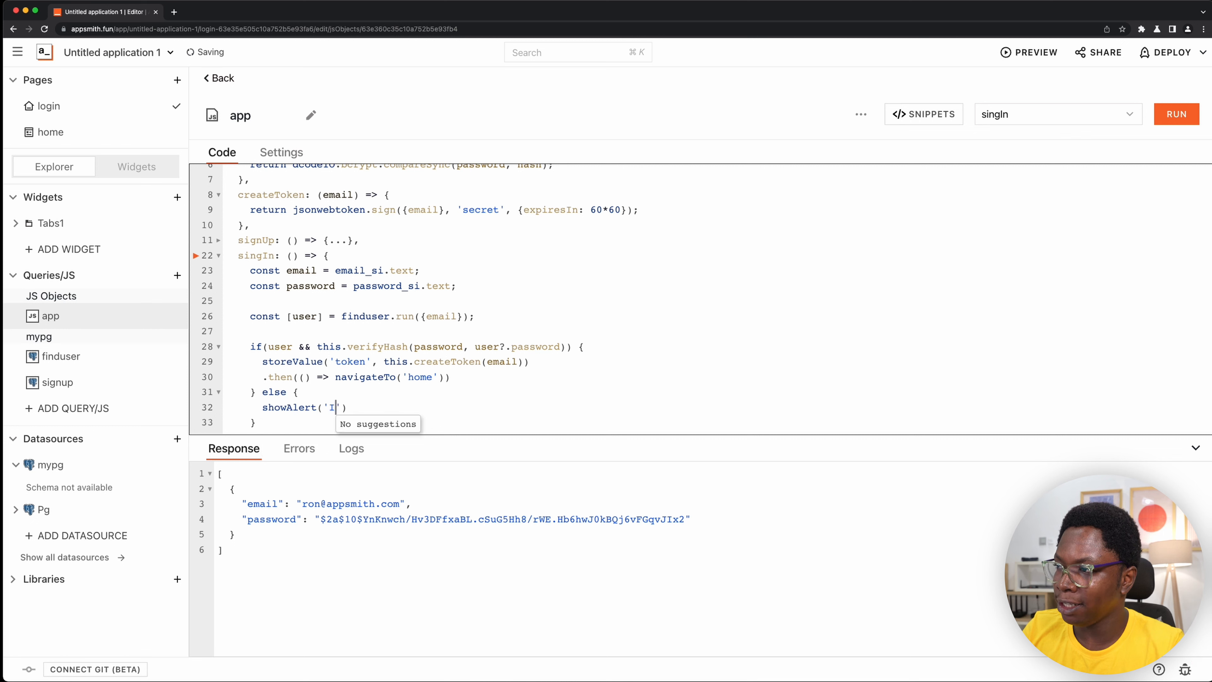
text(alid email o)
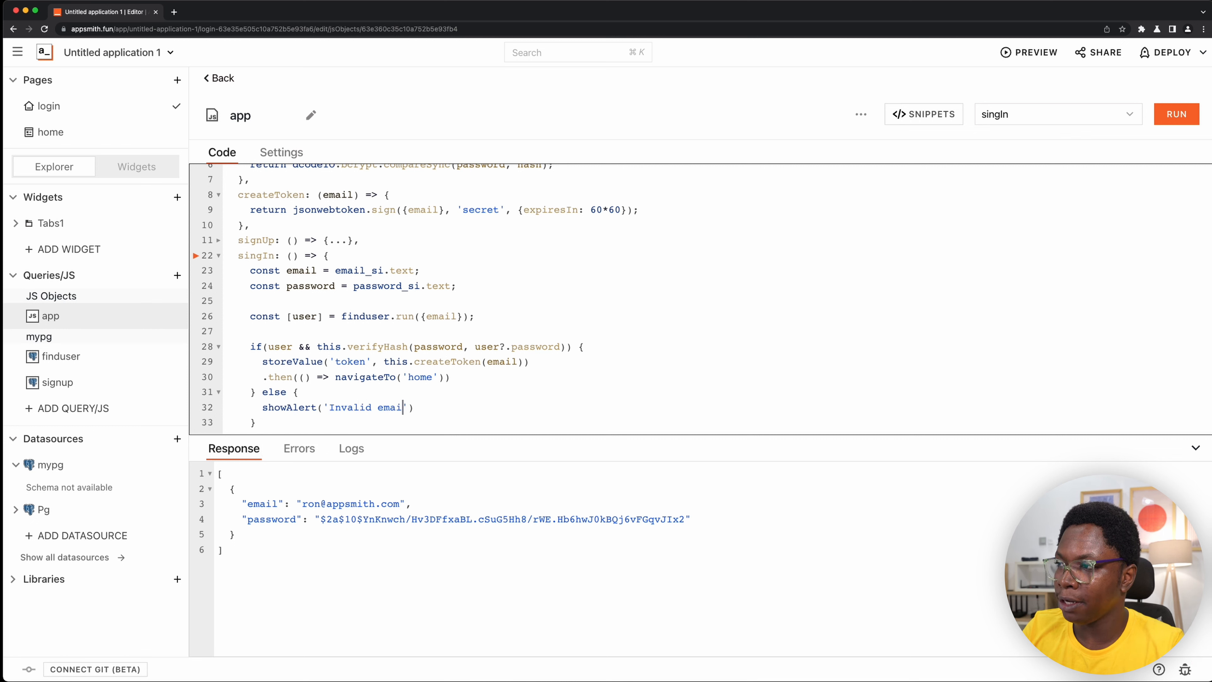
text(r passwor)
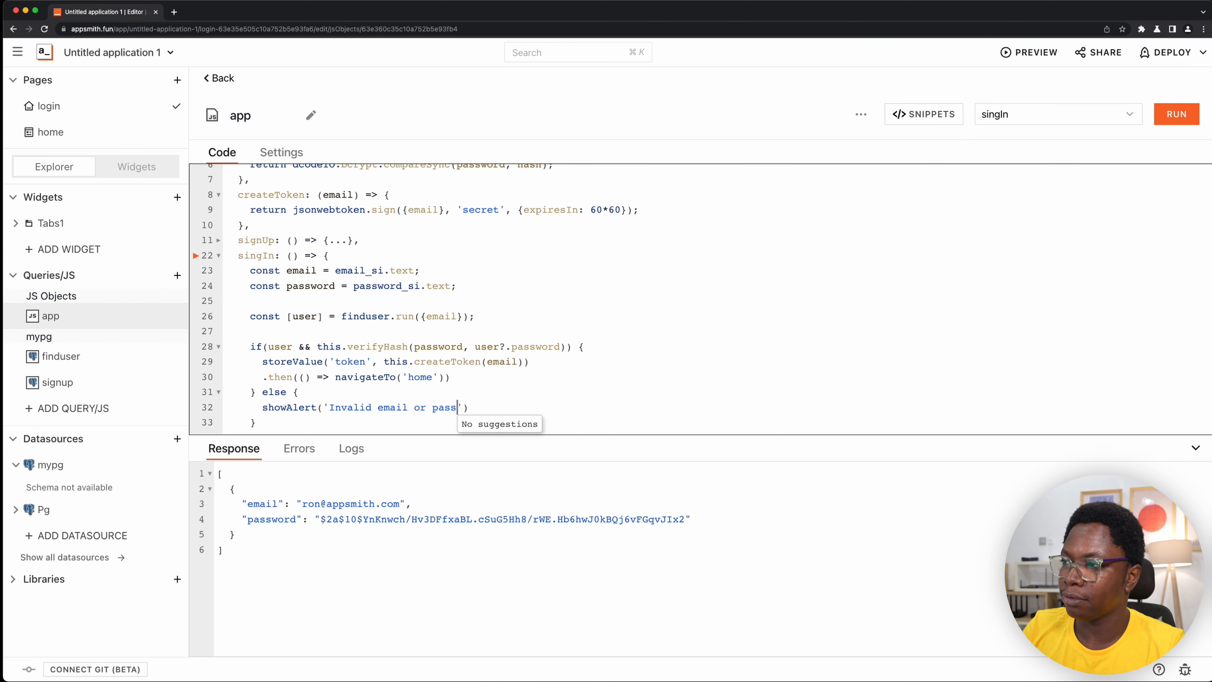
text(d', )
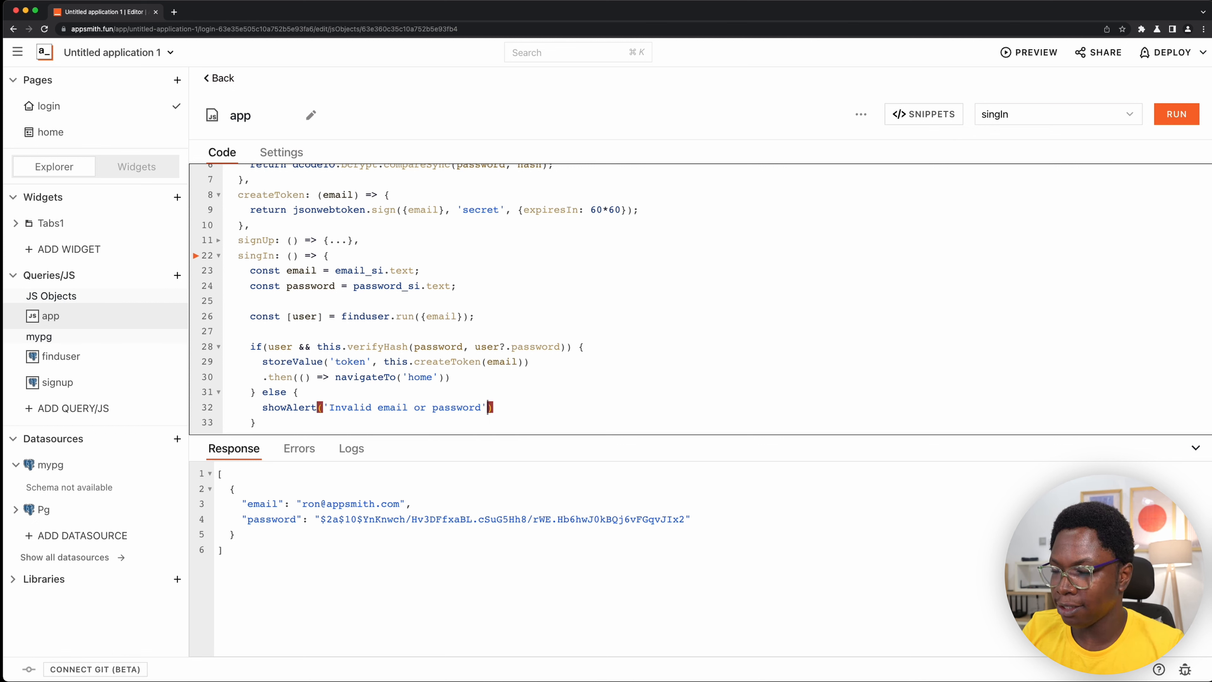
text('e)
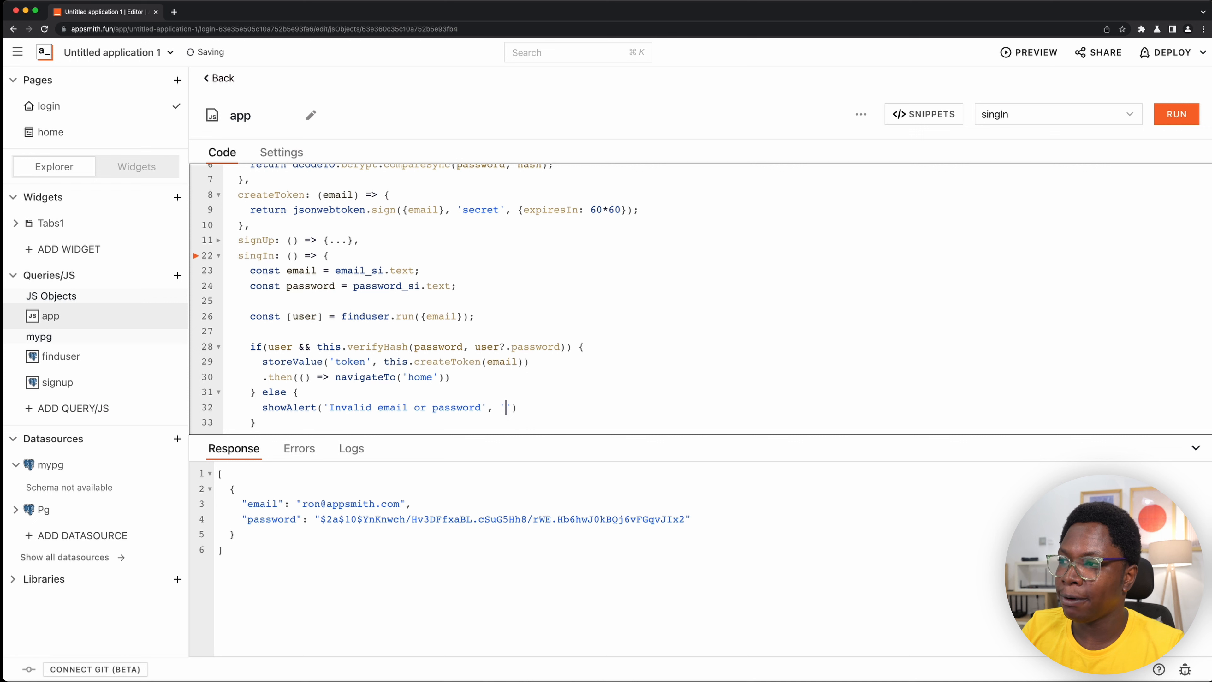
text(rror'))
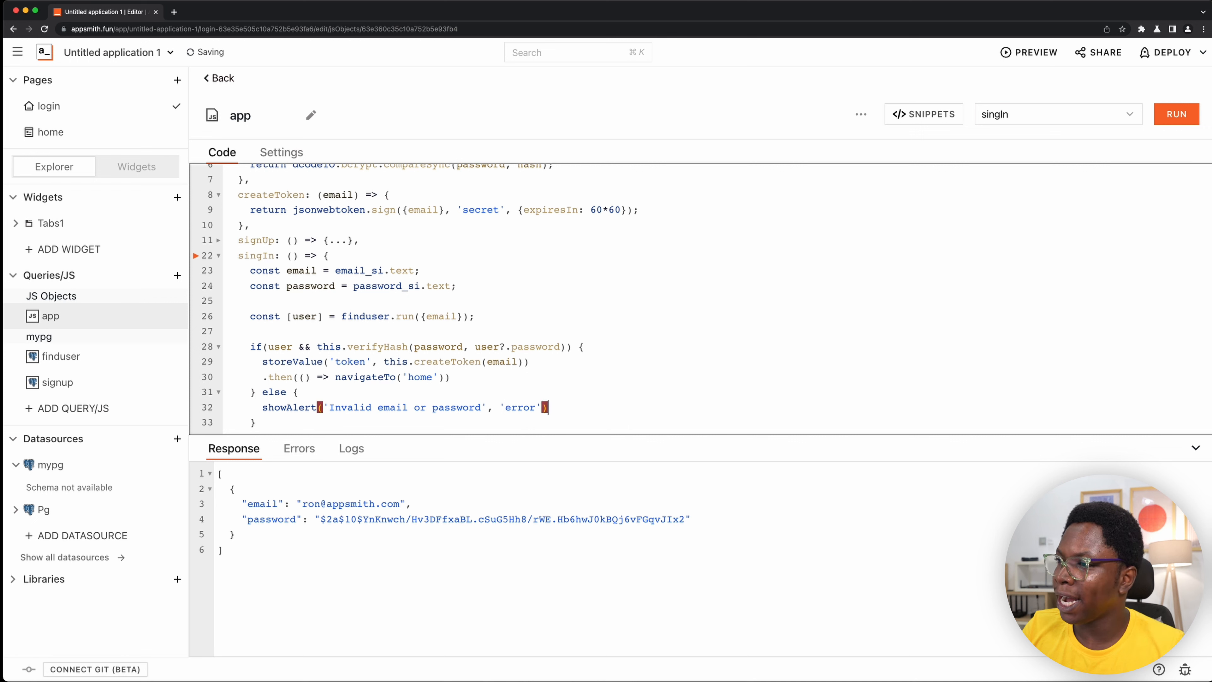
text(;)
scroll(288, 255, down, 1)
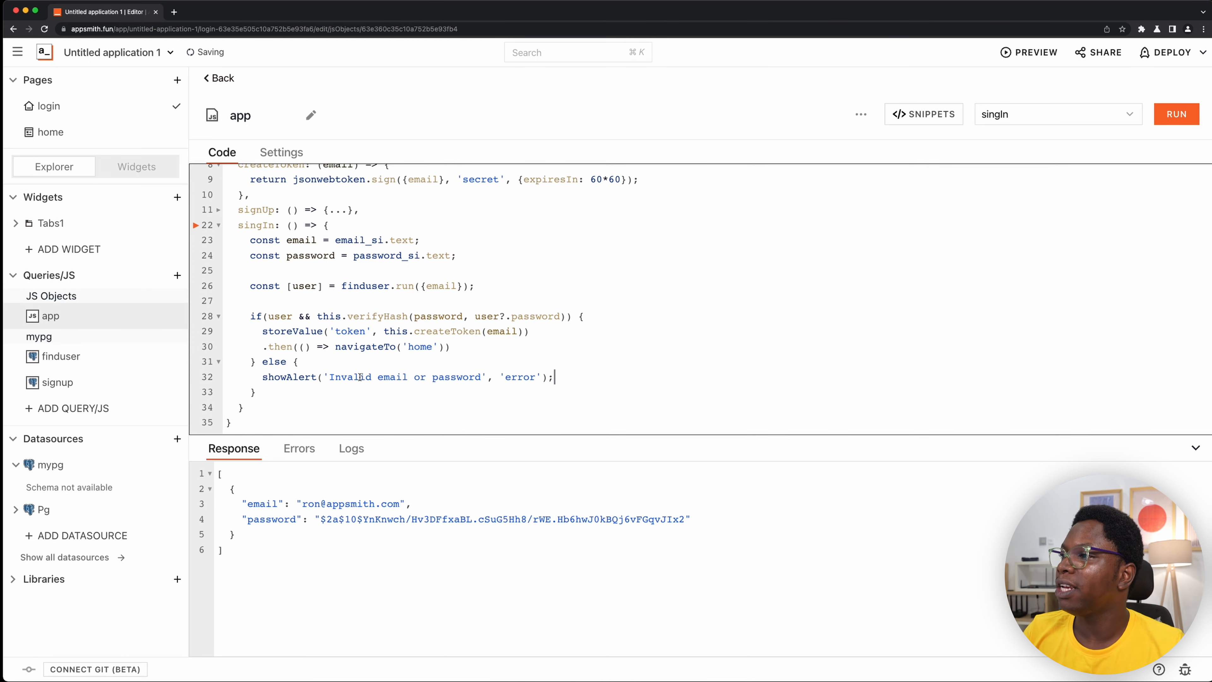
drag(238, 225, 264, 406)
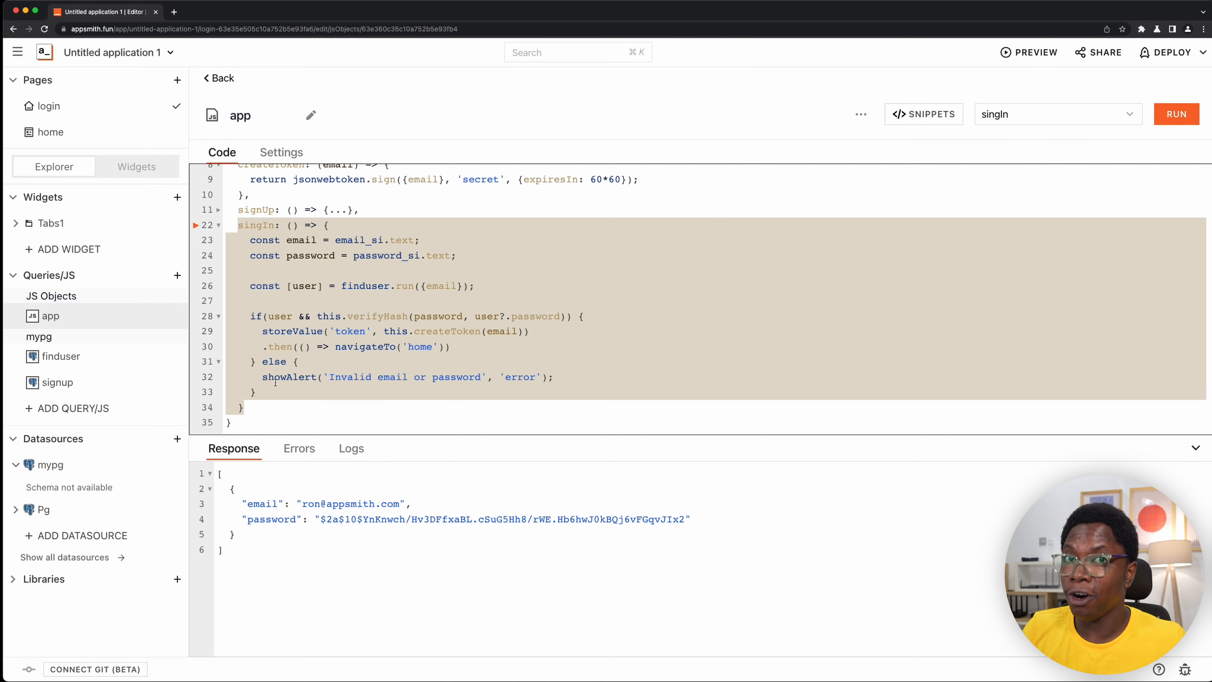
- Set the Sign In form's Submit button to execute the app JS object's singIn function on click, and submit the form
click(157, 171)
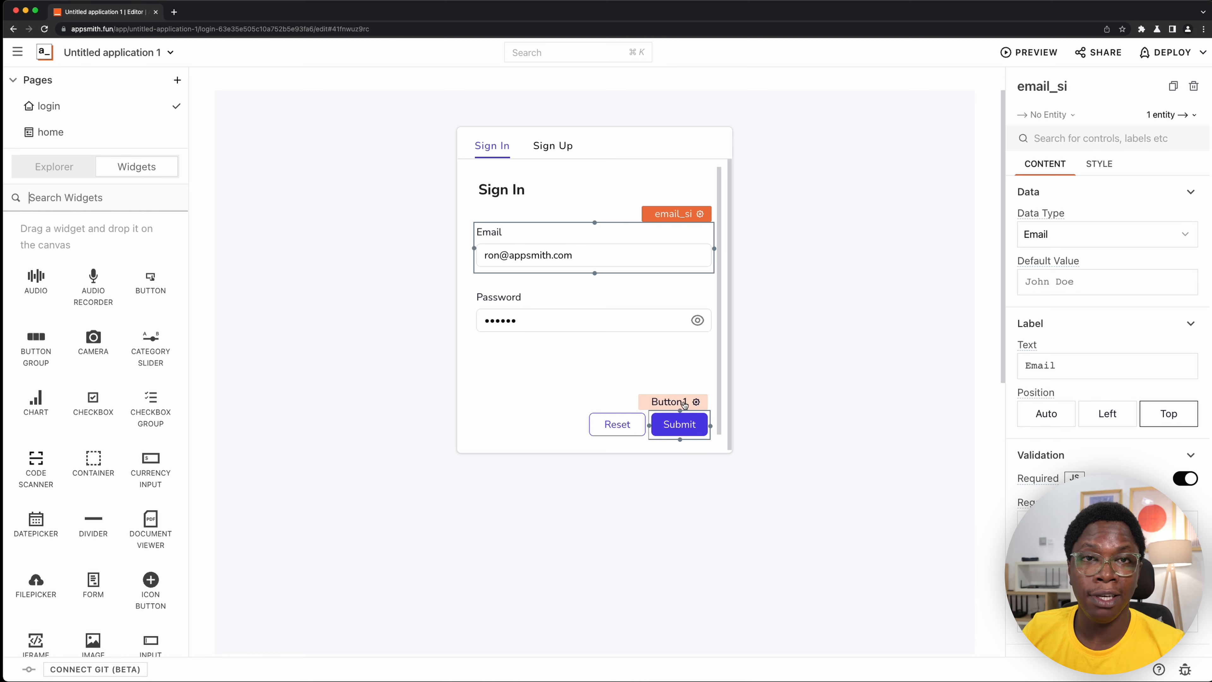
click(684, 403)
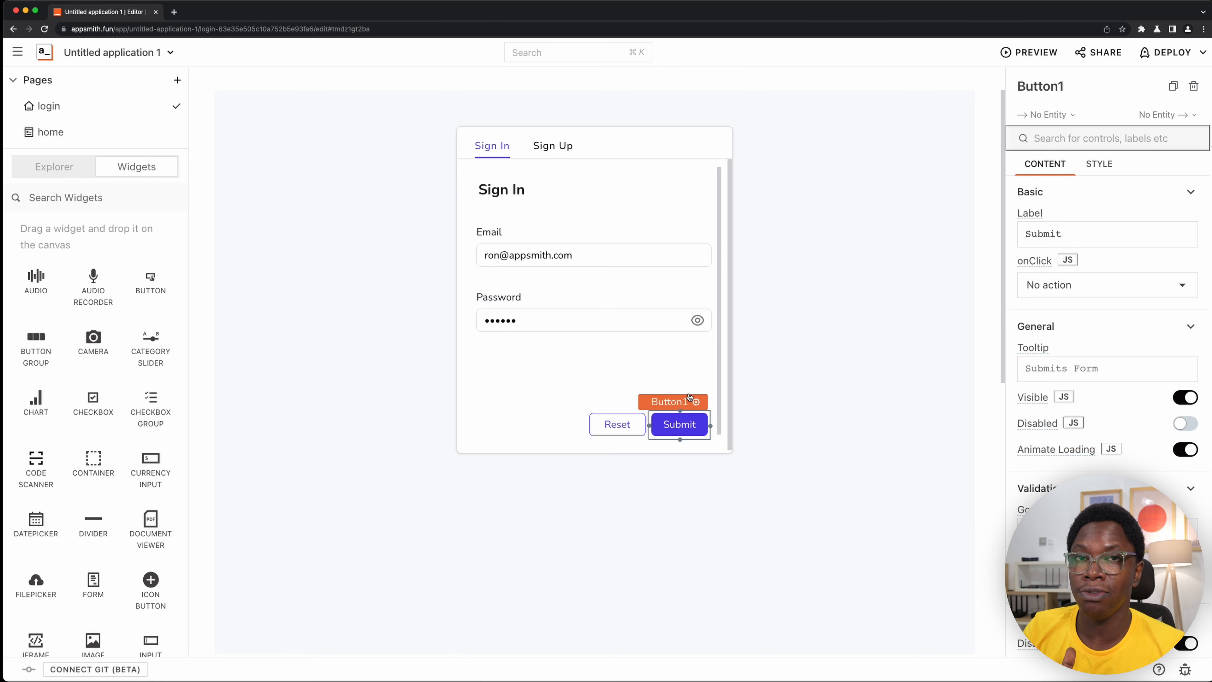
click(1083, 291)
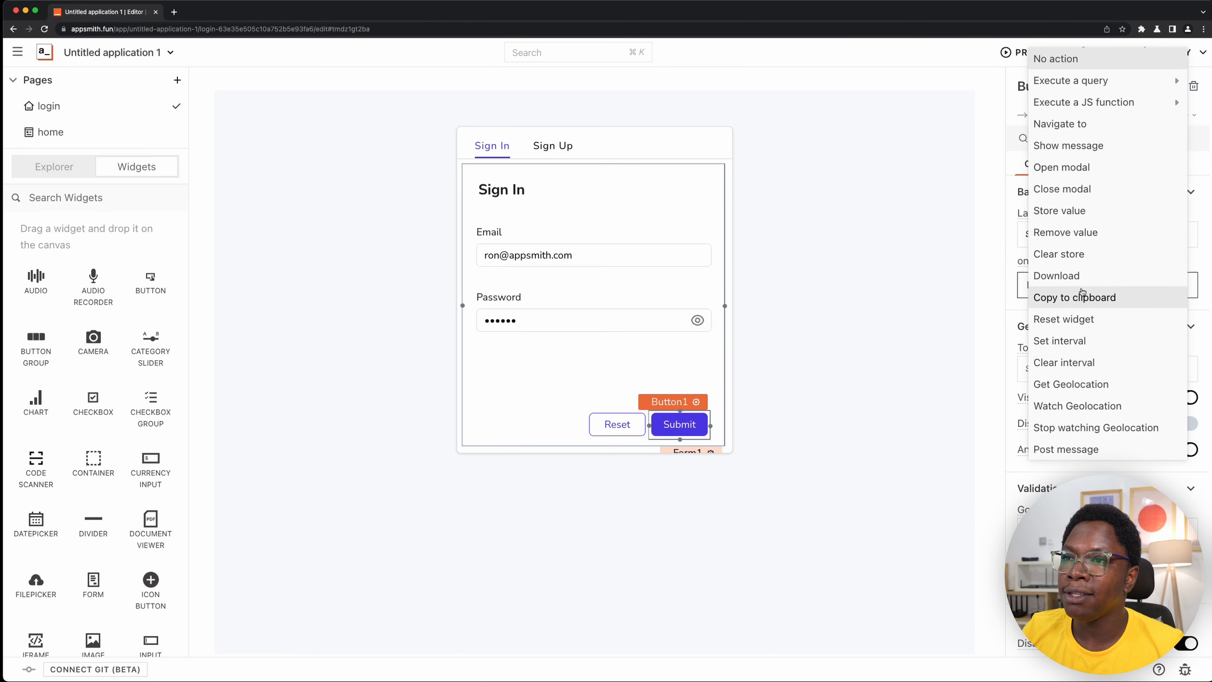
mouse_move(1089, 103)
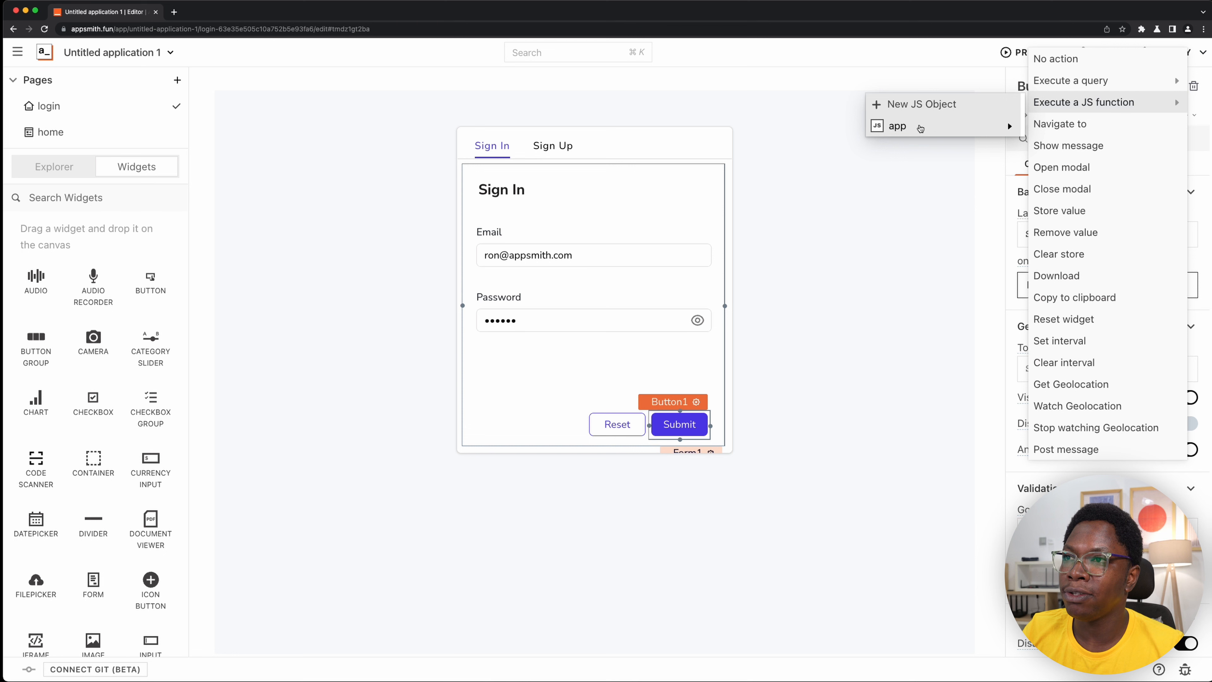
mouse_move(919, 128)
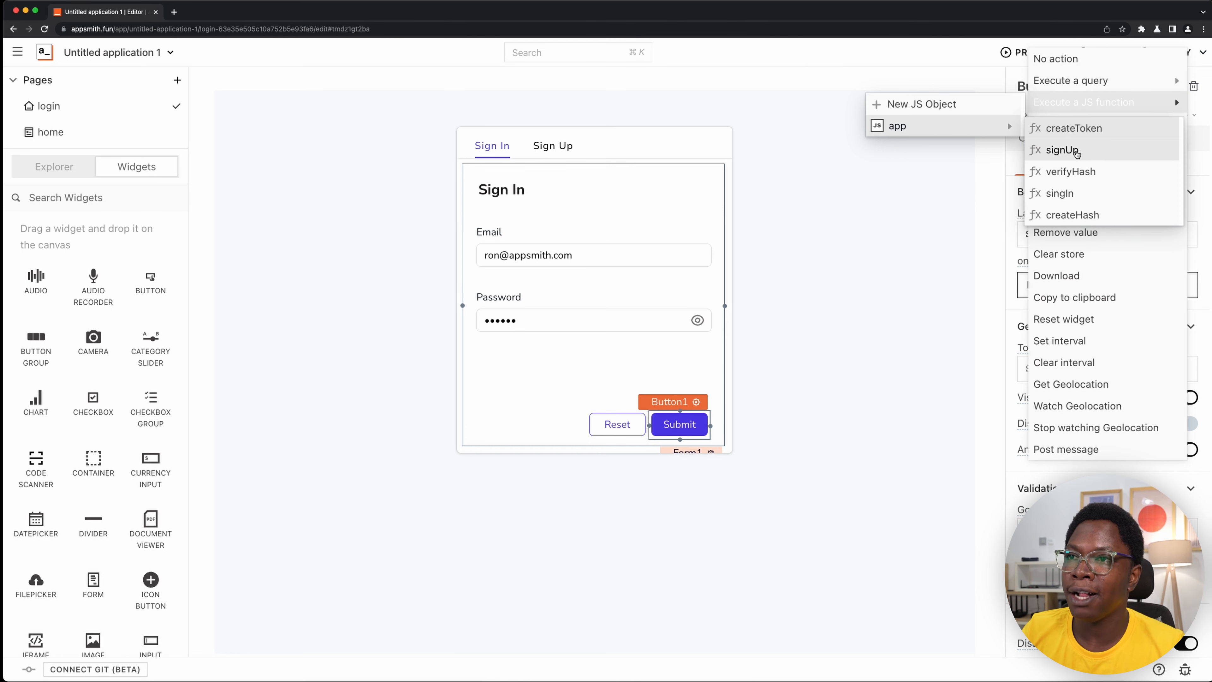
click(1080, 199)
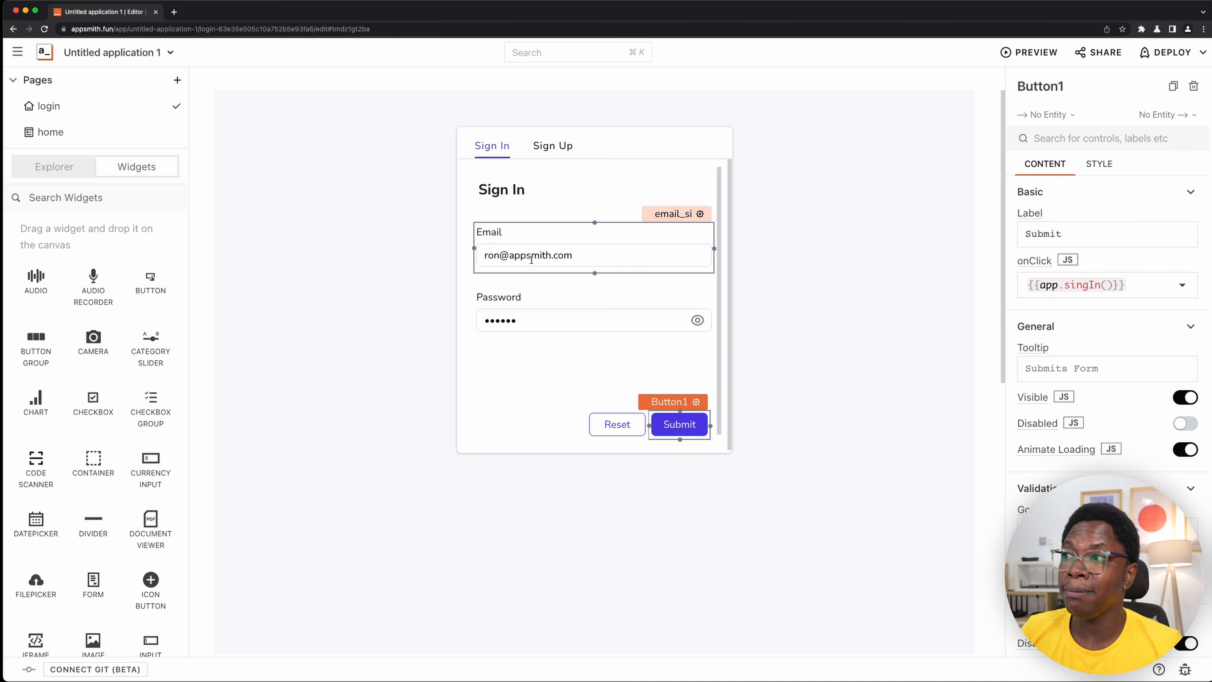
click(706, 420)
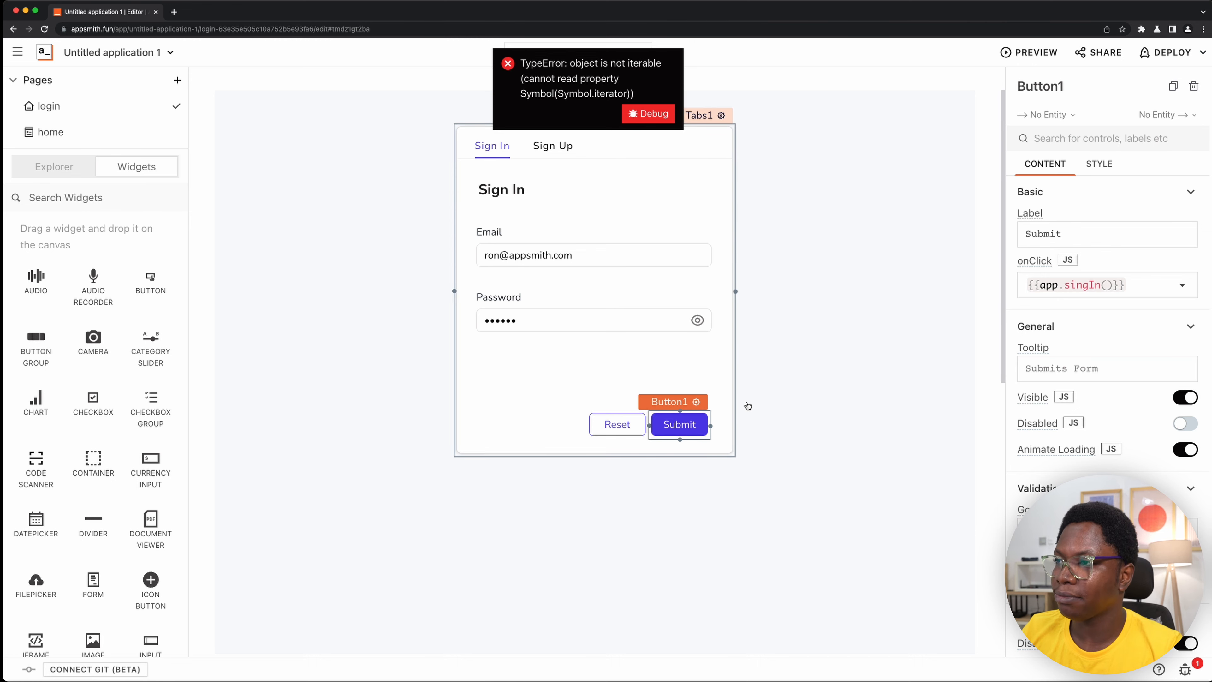
- Make the singIn function async with await before finduser.run({email}), and submit the Sign In form again
key(super+k)
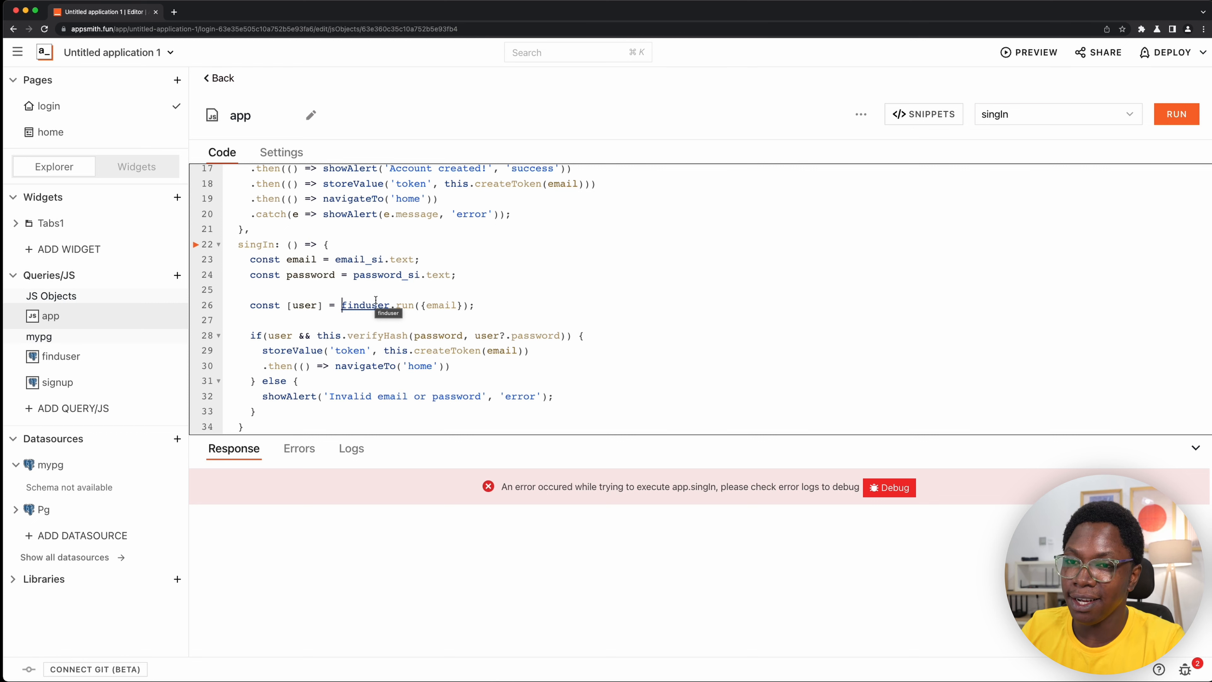
text(await)
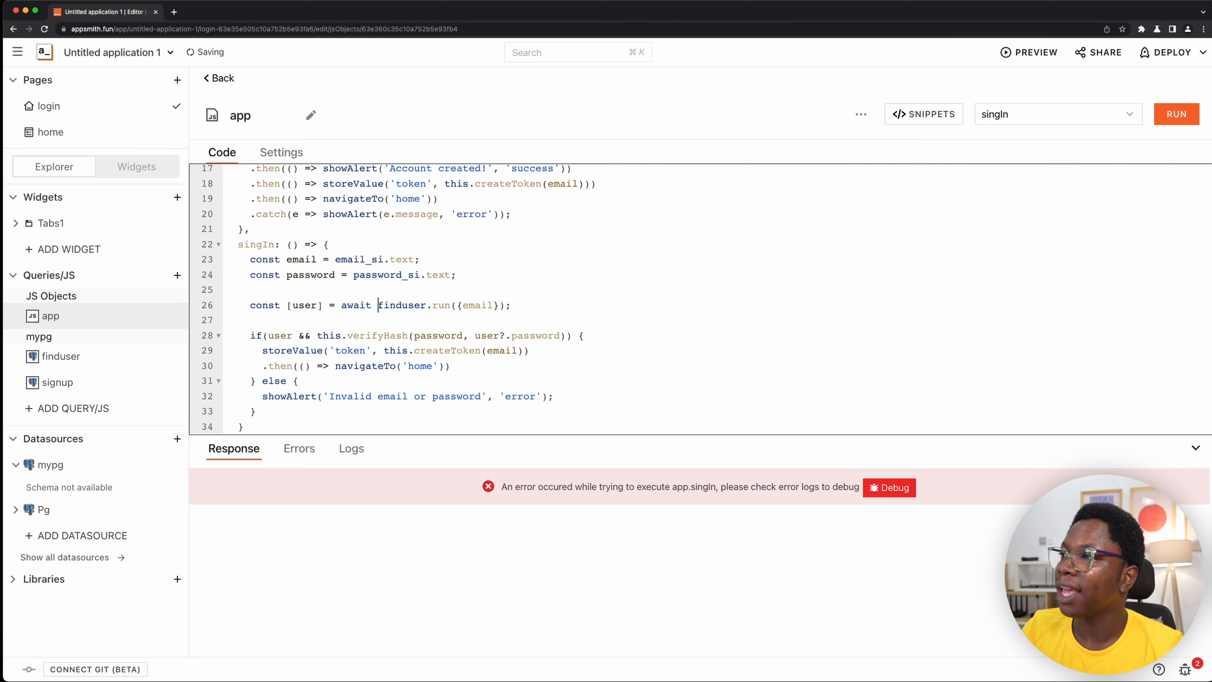
click(286, 245)
text(a)
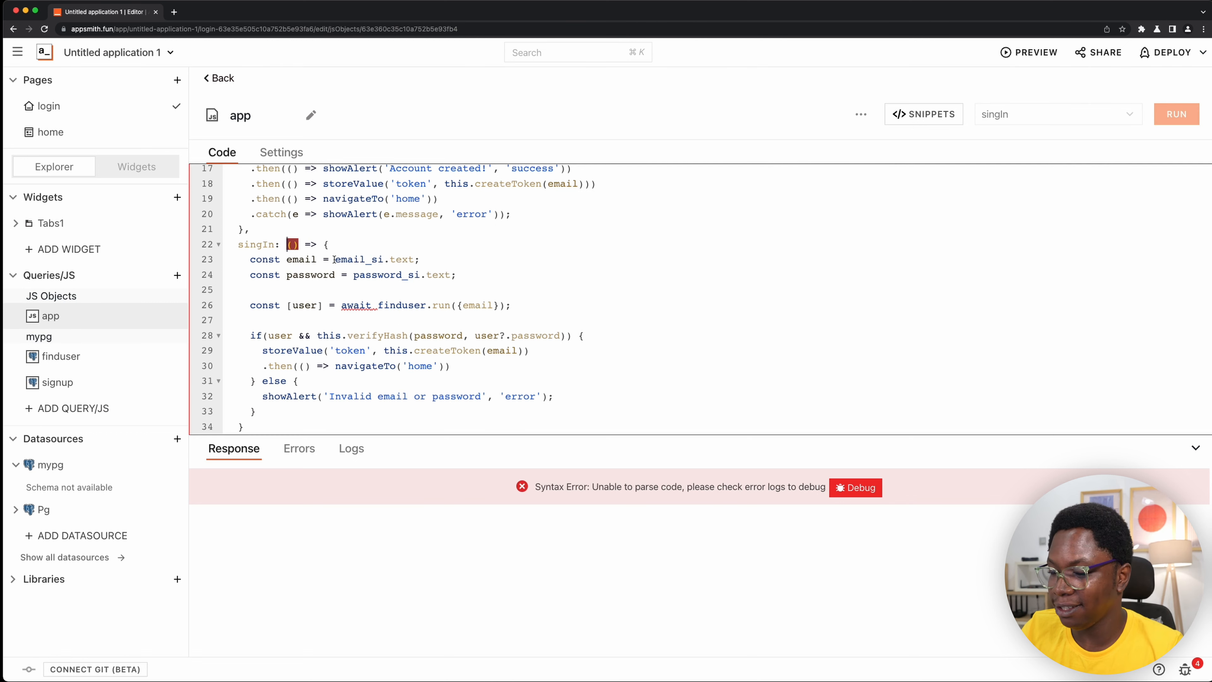
text(sync)
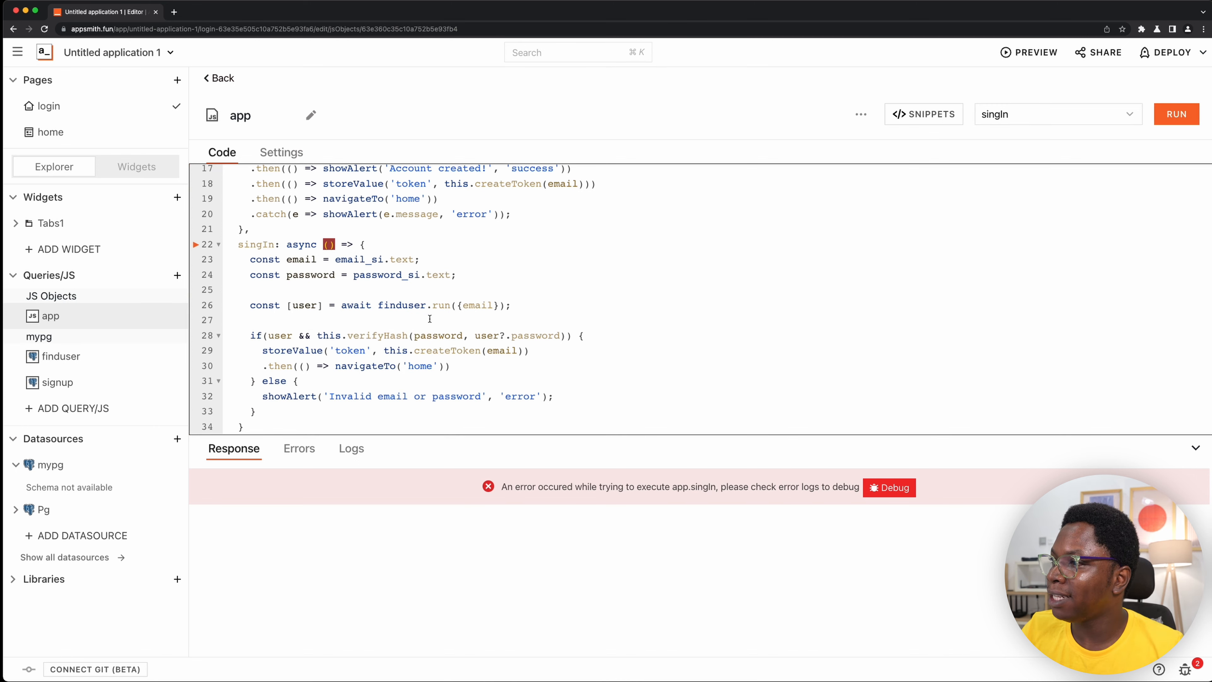
click(131, 166)
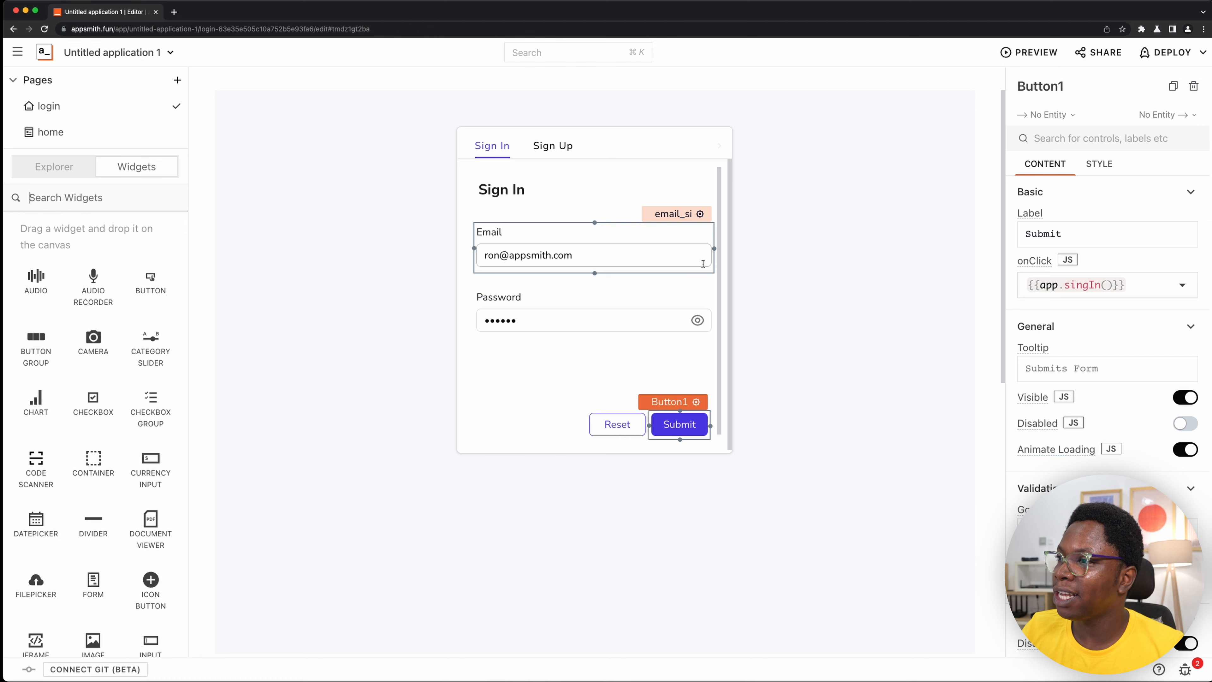
click(655, 426)
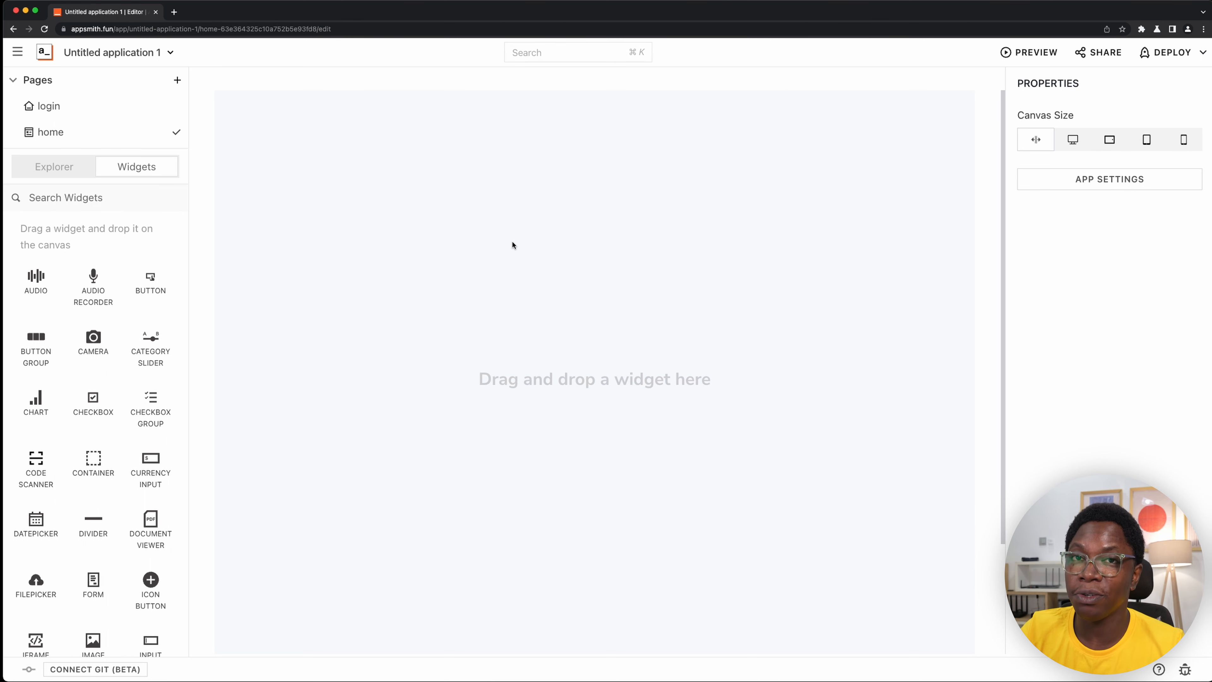
- Add a Text widget to the upper part of the home page canvas and set its text to {{appsmith.store.token}}
click(121, 201)
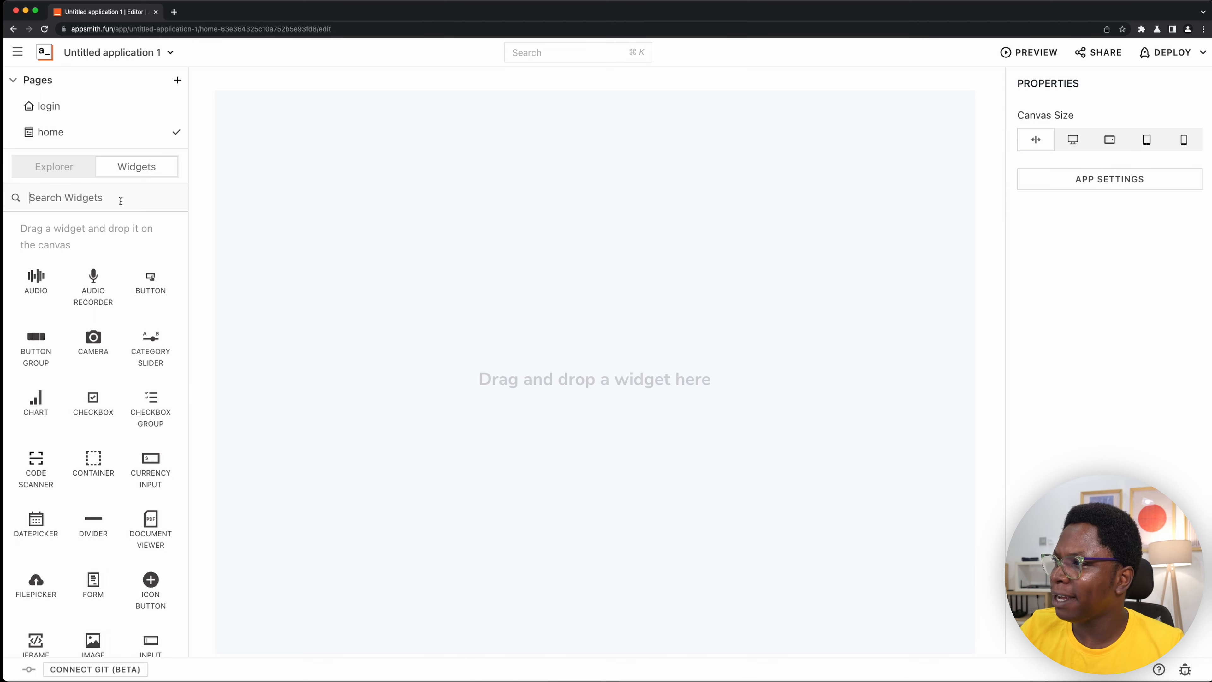
text(t)
drag(35, 279, 639, 211)
key(BackSpace)
text({{)
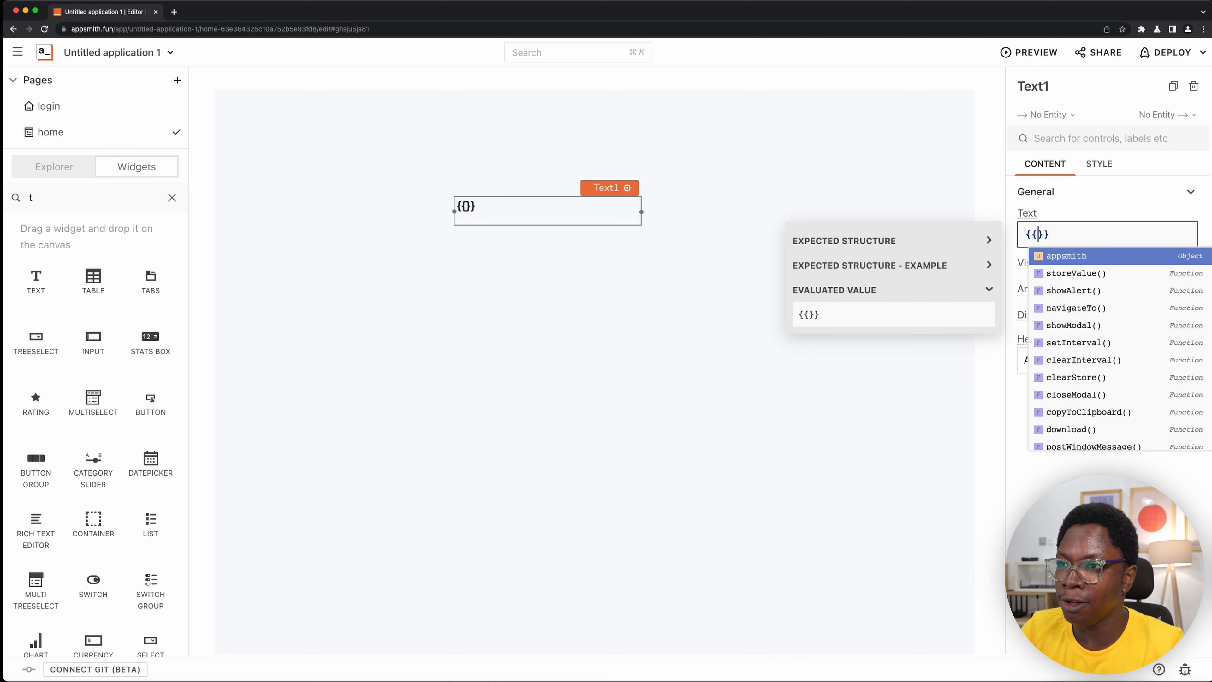
text(appsmith.store.token)
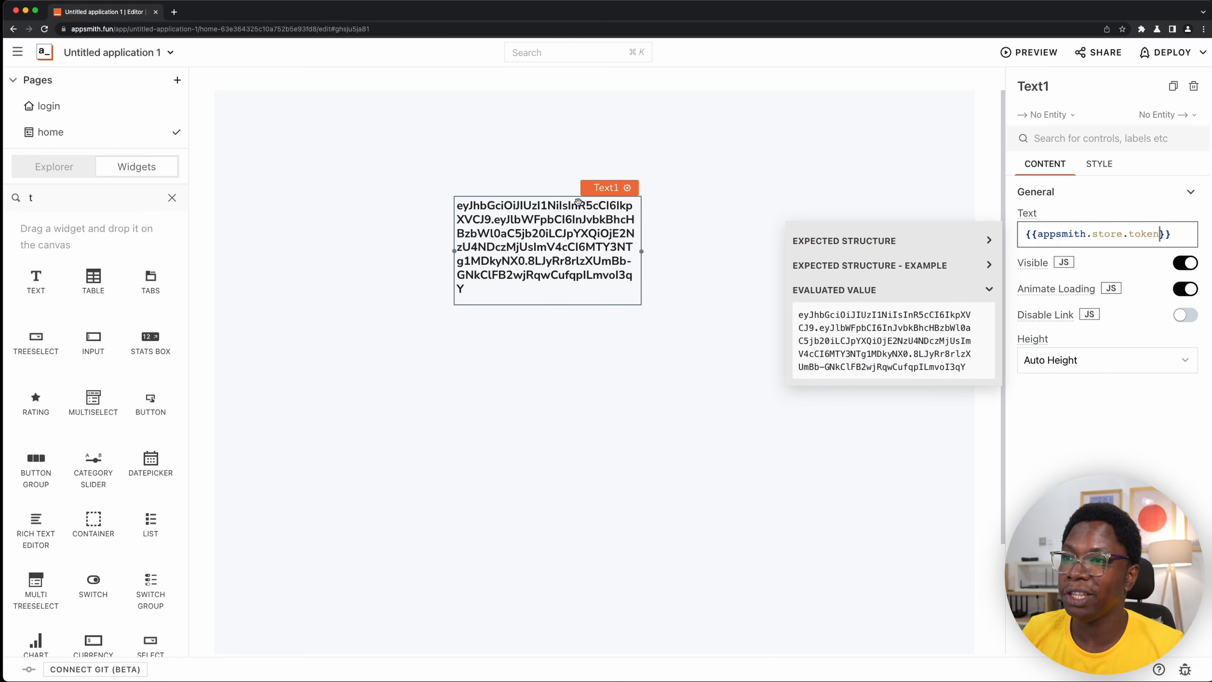
click(396, 178)
- Return to the login page and look over its Sign Up and Sign In tabs
click(98, 115)
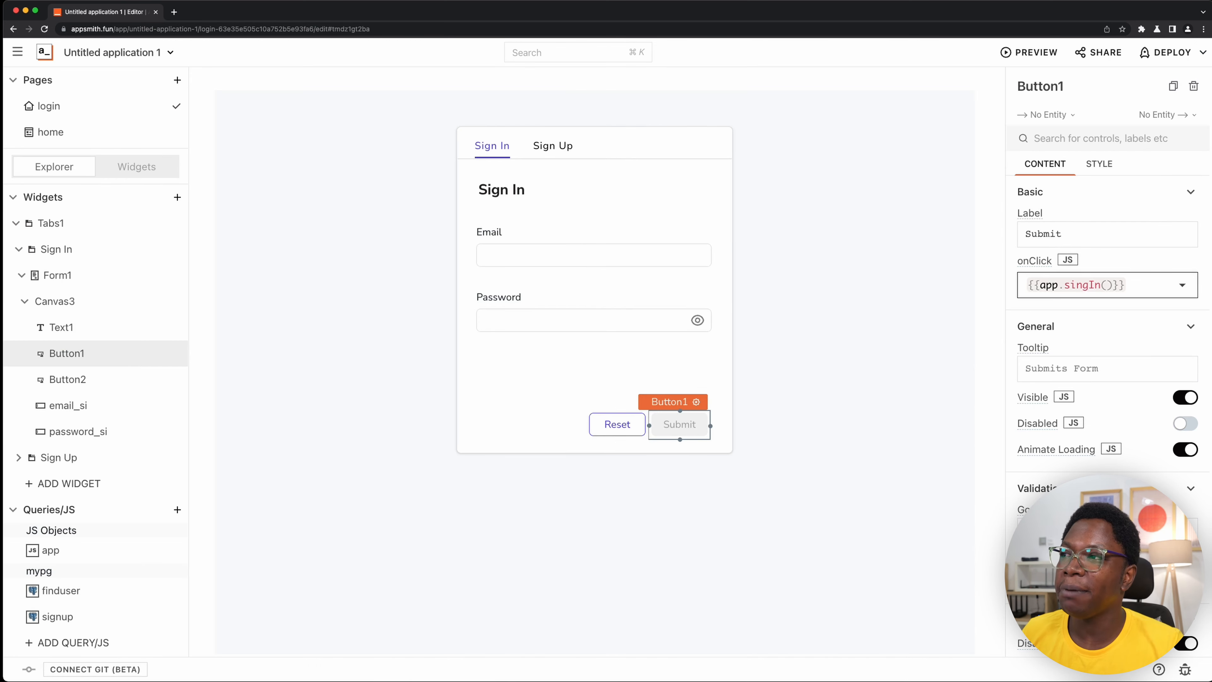
click(551, 152)
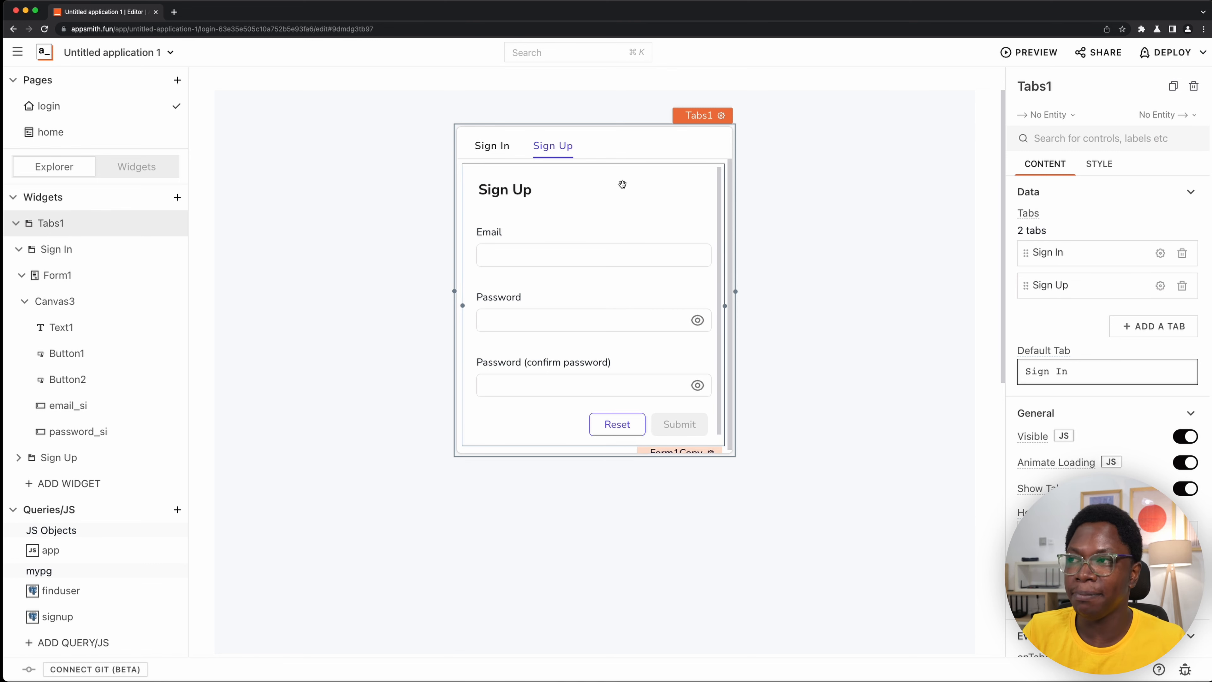
click(509, 152)
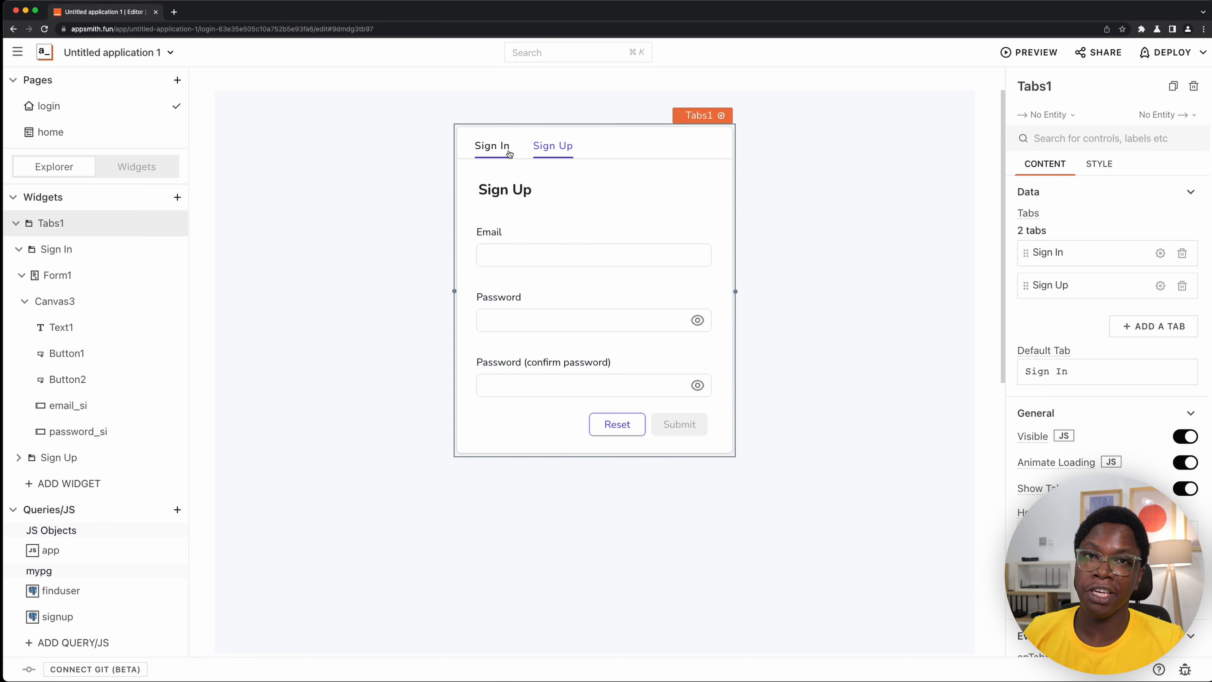